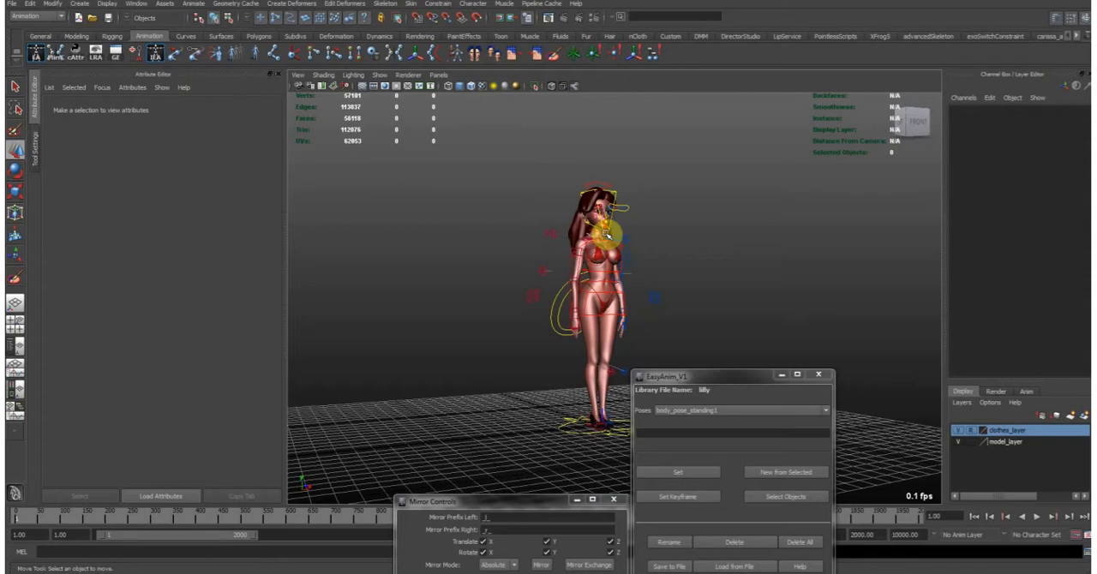
- Examine the full character and the layout of its rig controls from the front and sides
mouse_move(633, 256)
alt+mouse_down()
mouse_move(602, 265)
mouse_move(659, 269)
mouse_move(631, 265)
mouse_move(558, 191)
mouse_move(461, 269)
mouse_move(613, 260)
alt+mouse_up()
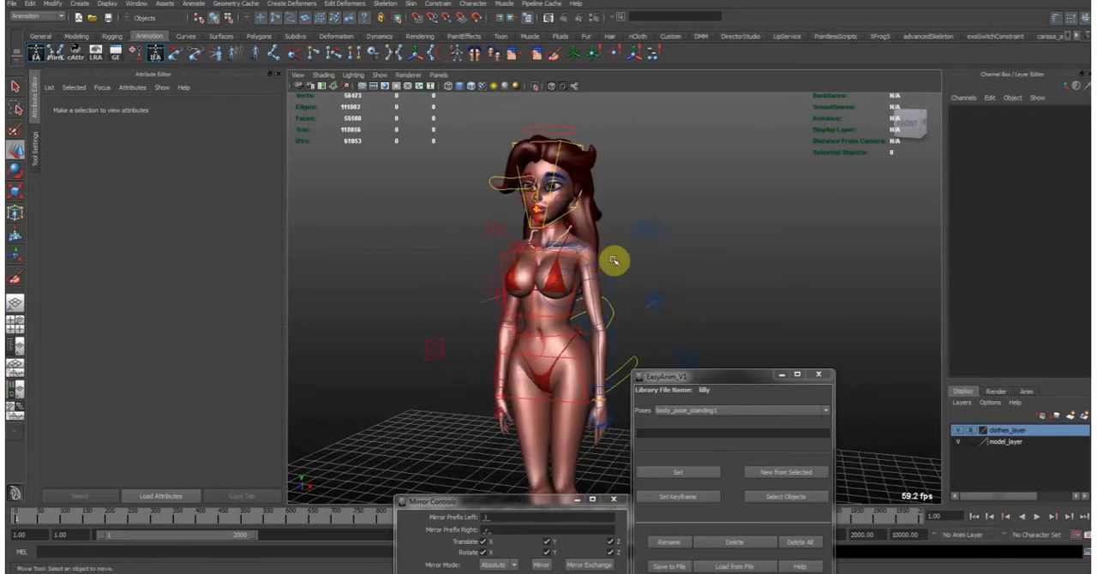
alt+drag(724, 268, 613, 284)
mouse_move(579, 245)
alt+mouse_down()
mouse_move(554, 240)
mouse_move(534, 318)
mouse_move(558, 245)
mouse_move(568, 252)
alt+mouse_up()
alt+right_drag(568, 252, 583, 231)
alt+drag(606, 236, 534, 245)
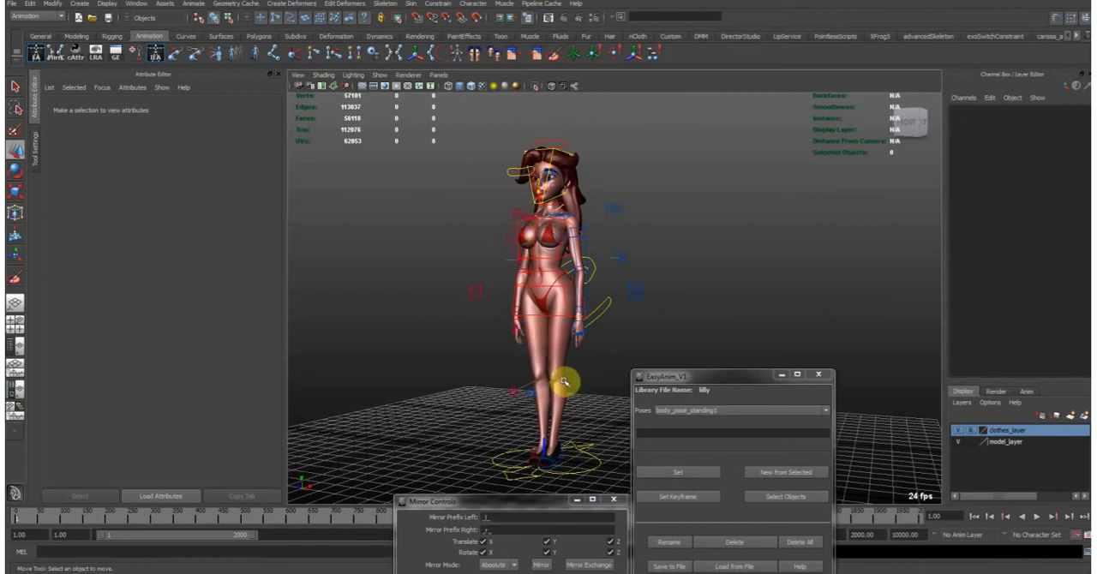
alt+right_drag(487, 212, 509, 217)
alt+drag(509, 217, 535, 226)
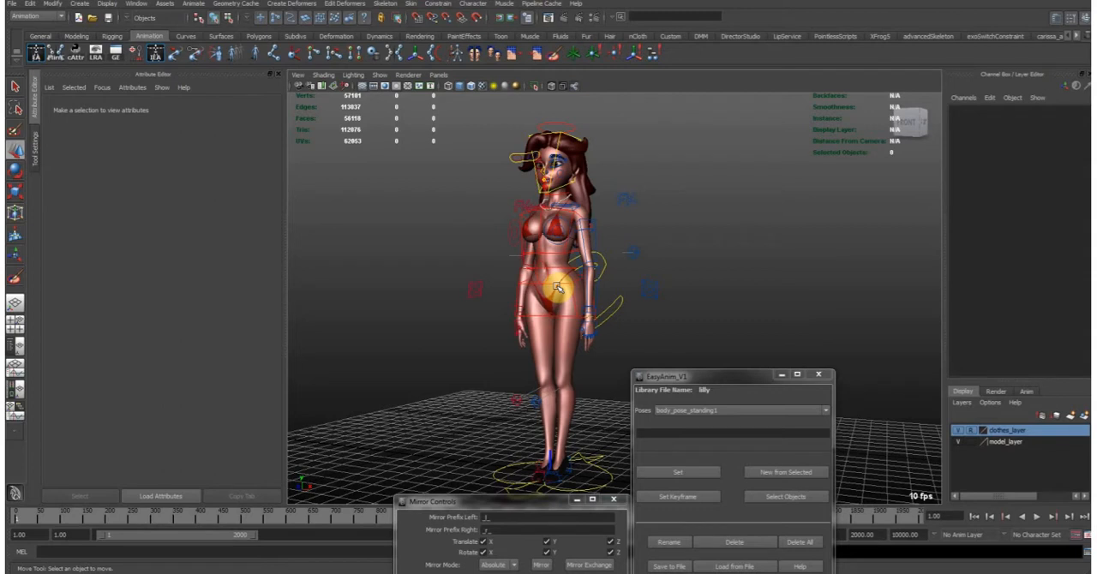
alt+drag(519, 269, 607, 239)
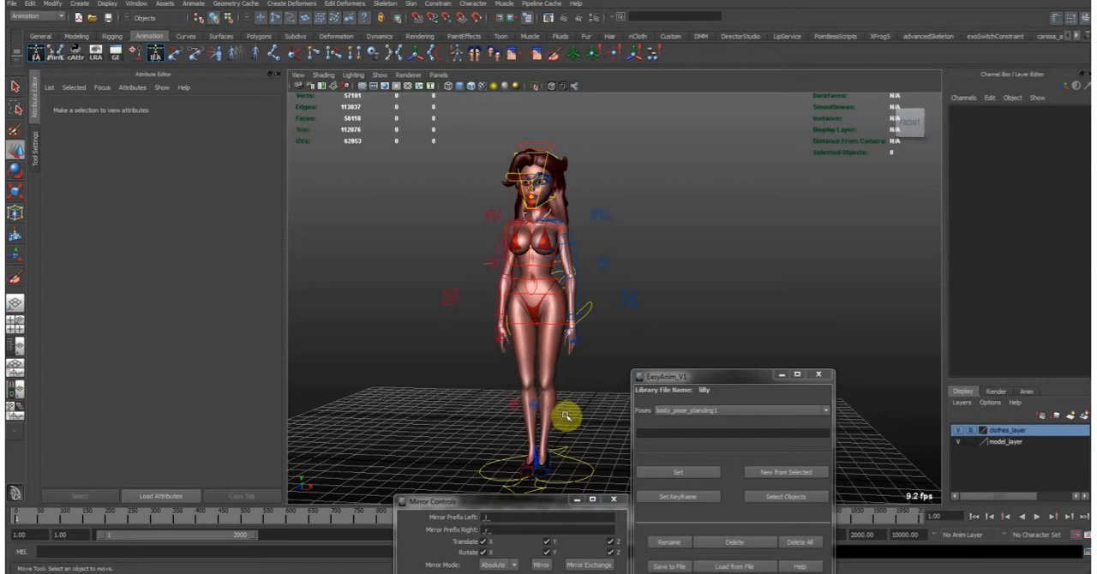
- Select the global move control at the character's feet and set its Control LOD to Off
click(572, 458)
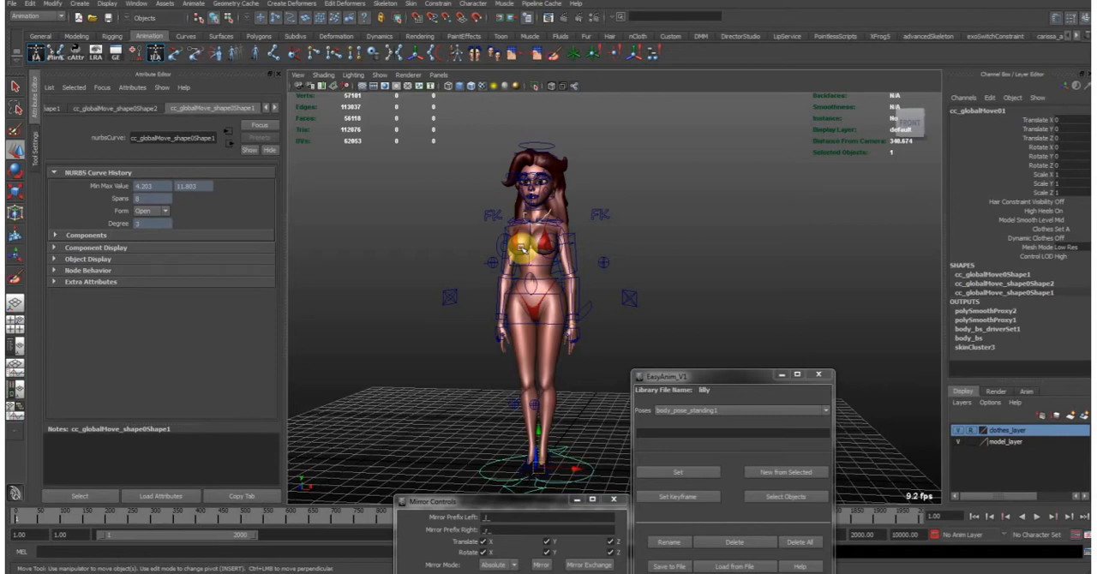
mouse_move(516, 195)
alt+middle_down()
mouse_move(532, 253)
mouse_move(526, 185)
alt+middle_up()
alt+drag(570, 237, 511, 218)
alt+right_drag(511, 218, 579, 226)
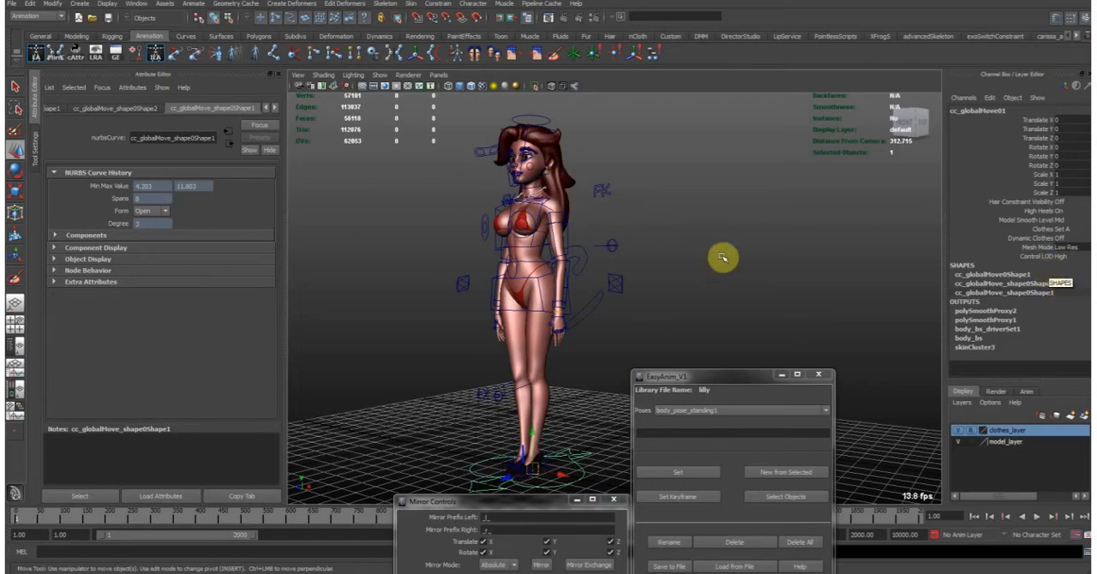
click(1068, 257)
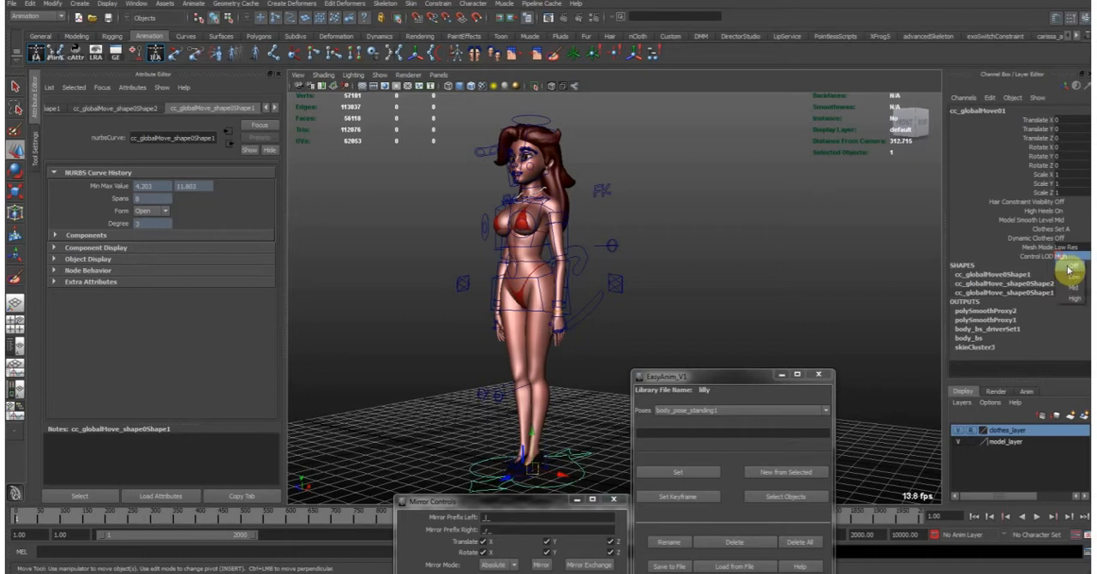
click(1069, 265)
- Examine the character from several sides and distances with its animation controls hidden
alt+drag(609, 230, 591, 192)
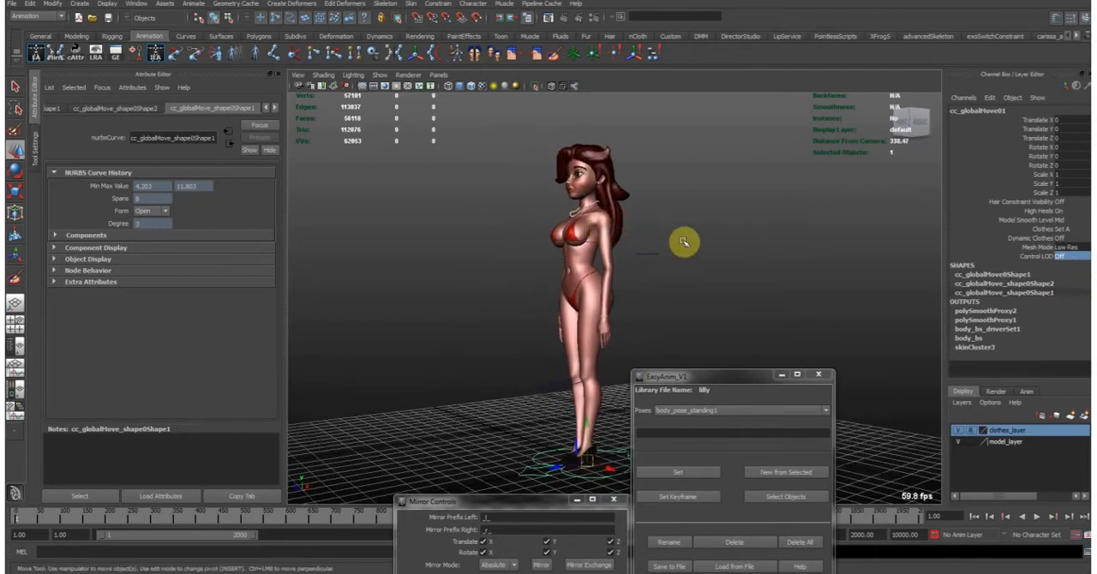
alt+middle_drag(641, 183, 539, 194)
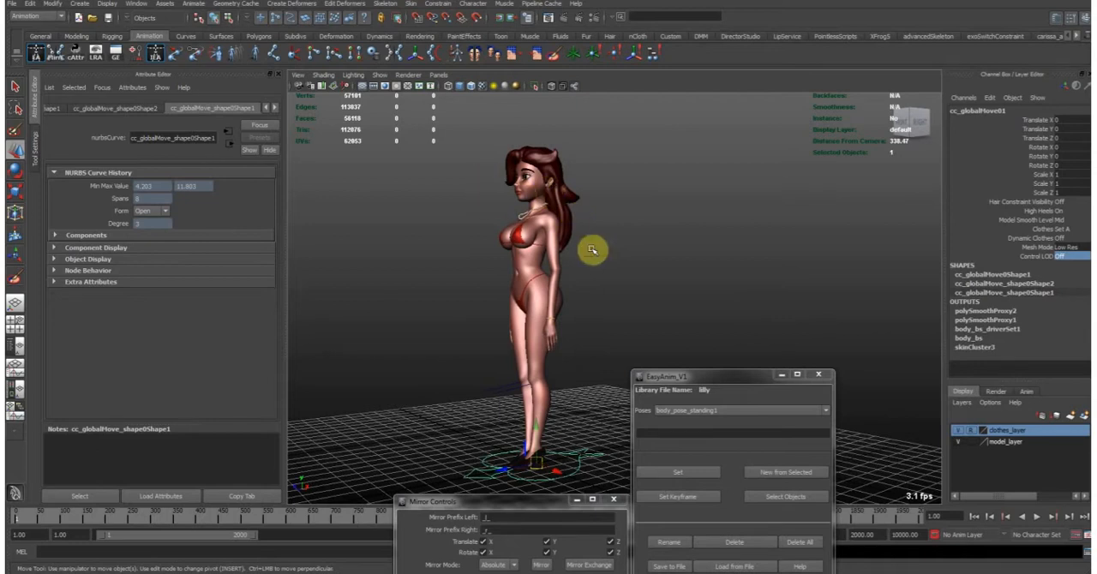
alt+drag(500, 283, 565, 281)
alt+right_drag(565, 281, 516, 289)
alt+drag(514, 289, 571, 290)
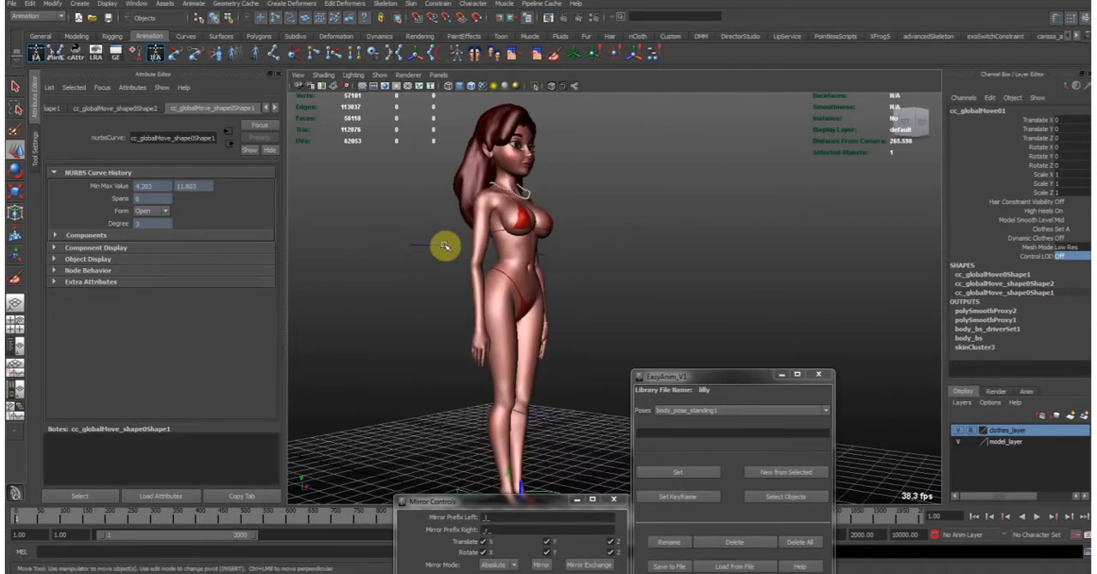
alt+drag(534, 324, 602, 344)
alt+middle_drag(601, 344, 515, 282)
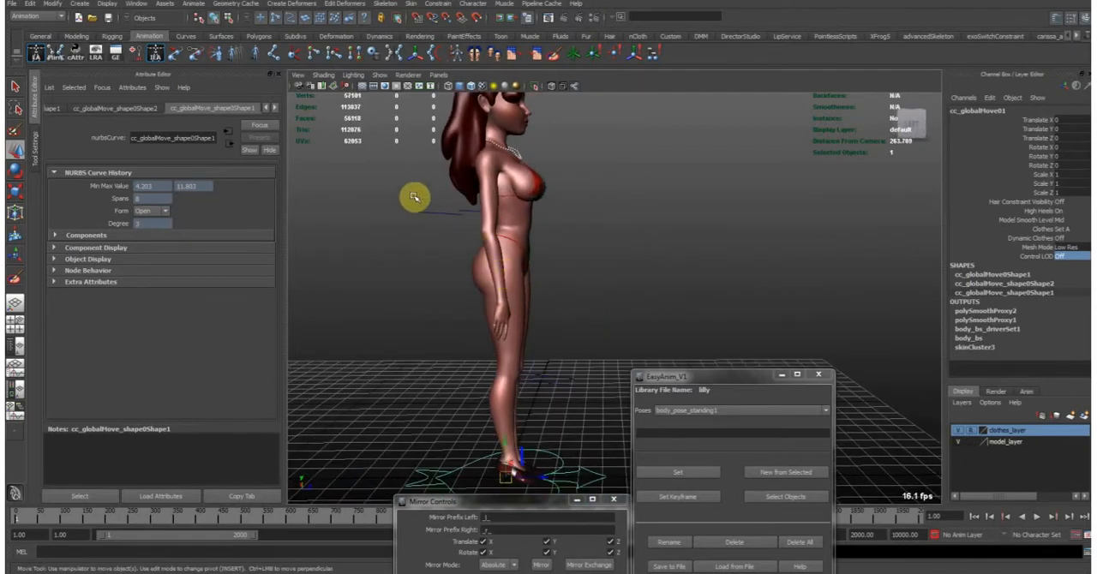
alt+right_drag(628, 217, 609, 212)
alt+middle_drag(625, 215, 633, 224)
alt+drag(622, 220, 595, 219)
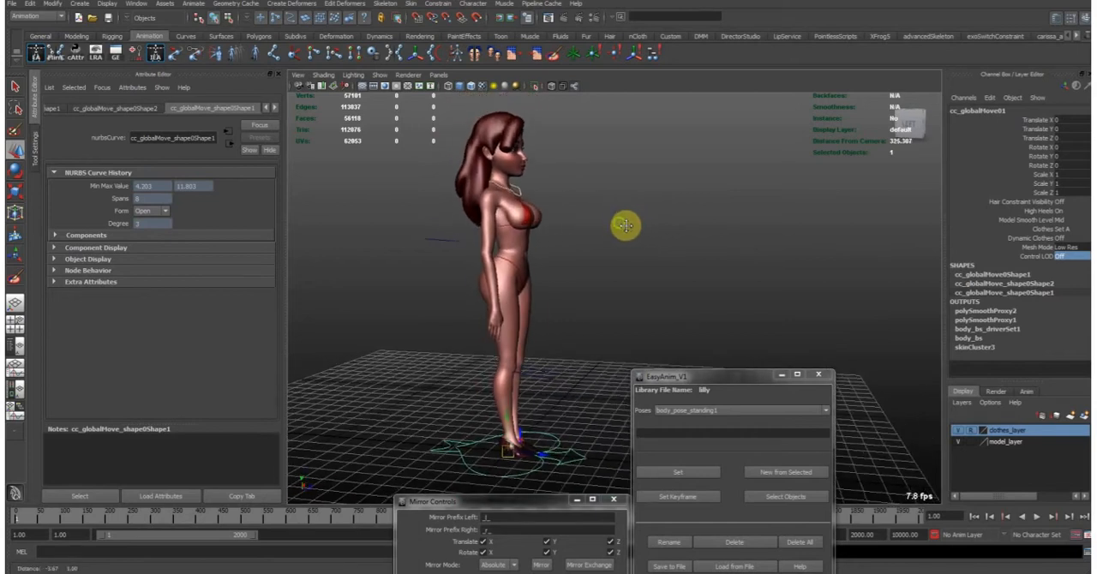
click(974, 442)
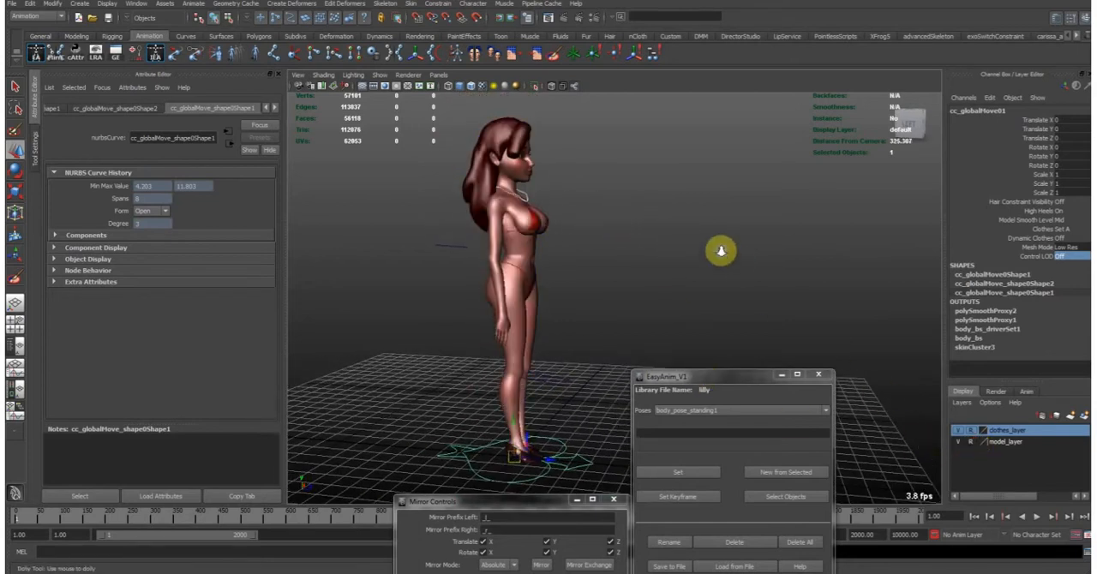
alt+right_drag(717, 248, 428, 164)
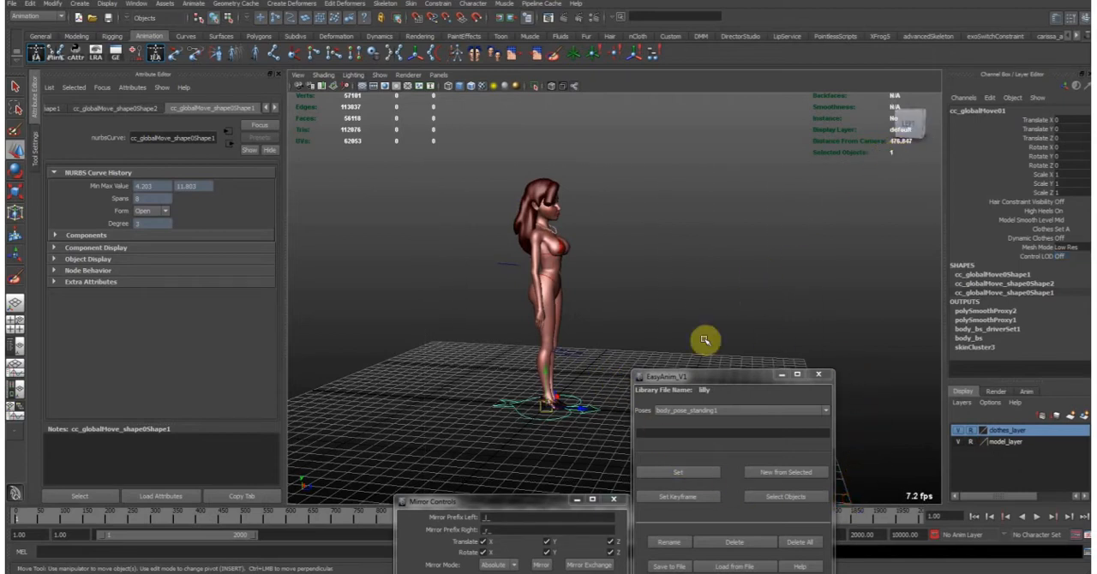
alt+right_drag(441, 265, 685, 291)
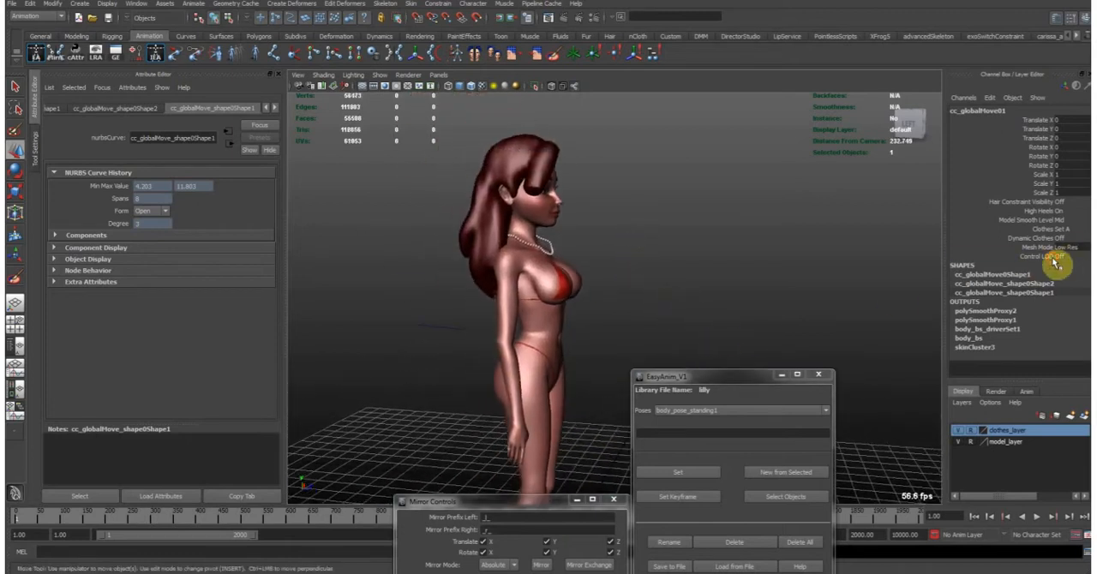
- Set the global move control's Control LOD to Low
click(1061, 257)
click(1073, 280)
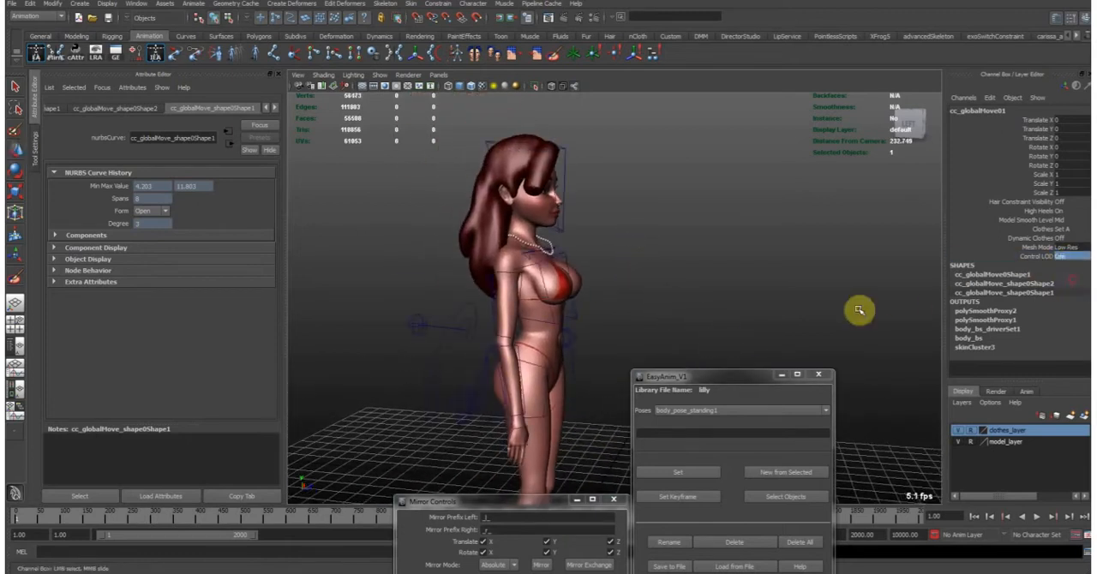
alt+right_drag(717, 289, 653, 287)
alt+middle_drag(654, 286, 683, 211)
click(685, 224)
alt+drag(742, 245, 615, 220)
alt+middle_drag(602, 186, 620, 214)
alt+right_drag(619, 213, 548, 212)
- Select all the low-detail controls around the character's body together and clear the selection
drag(399, 146, 668, 466)
click(699, 477)
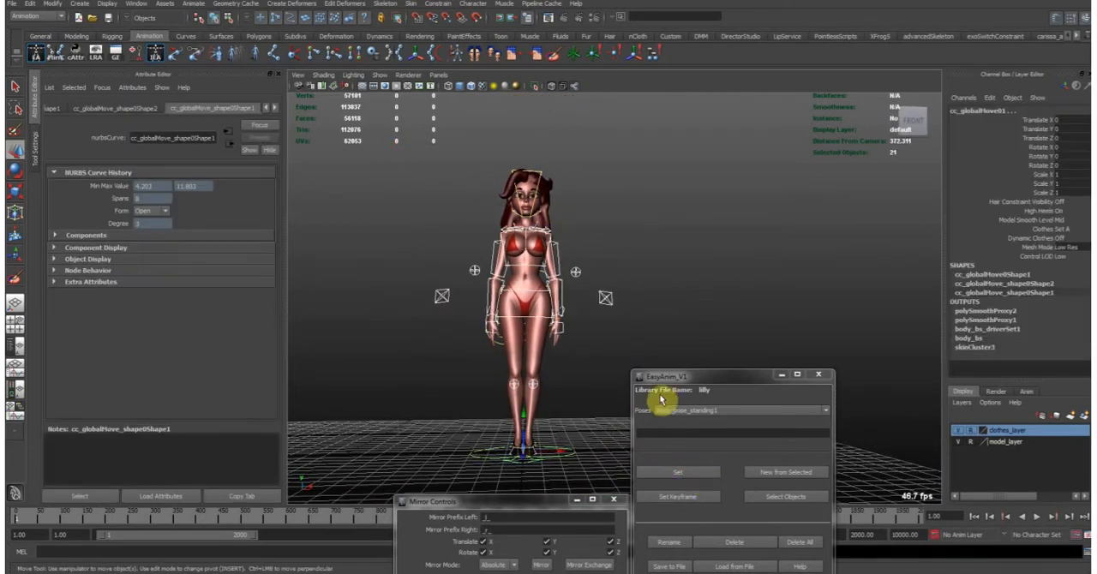
click(597, 357)
- Select the left foot control and inspect the leg and body controls around it
alt+right_drag(473, 247, 604, 311)
alt+middle_drag(531, 374, 599, 248)
alt+drag(600, 248, 578, 418)
click(582, 417)
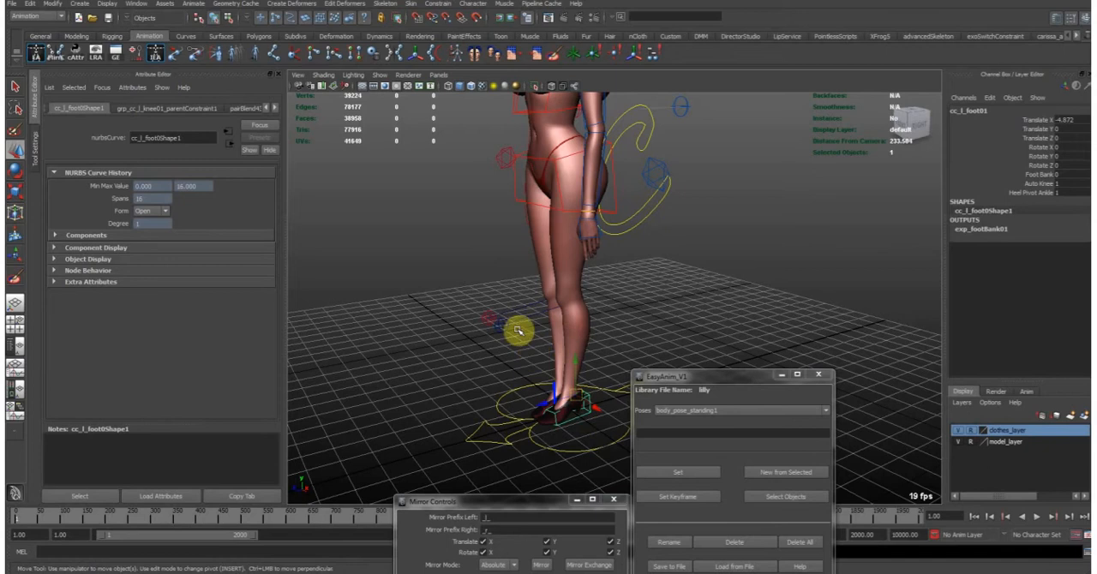
alt+middle_drag(607, 247, 551, 400)
alt+drag(551, 399, 583, 380)
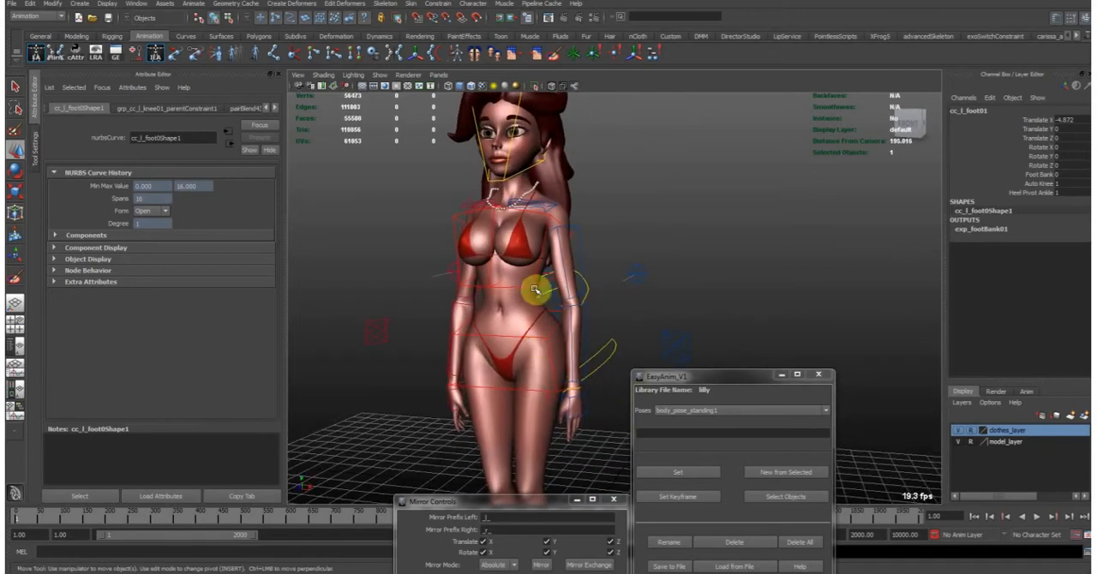
- Try moving the character's body with the COG control, undo the move and clear the selection
click(620, 353)
drag(525, 367, 543, 317)
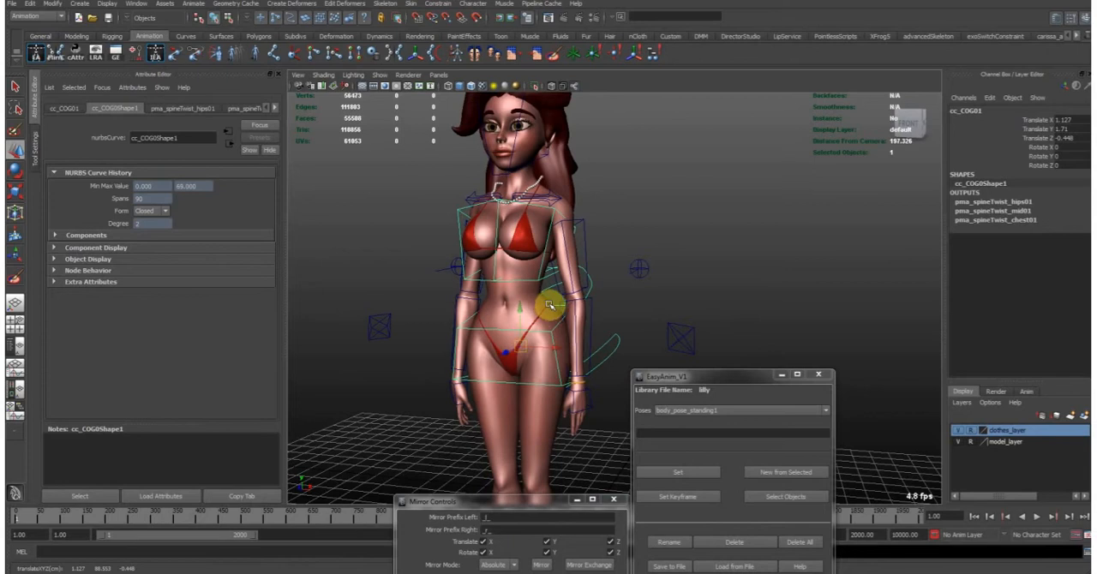
key(ctrl+z)
key(ctrl+z)
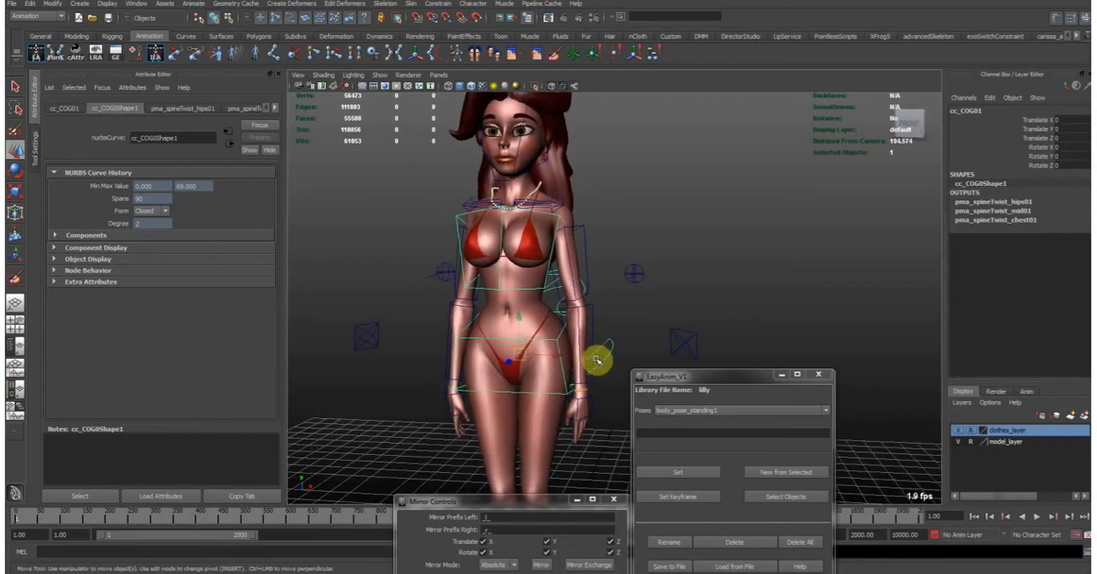
scroll(613, 334, down, 3)
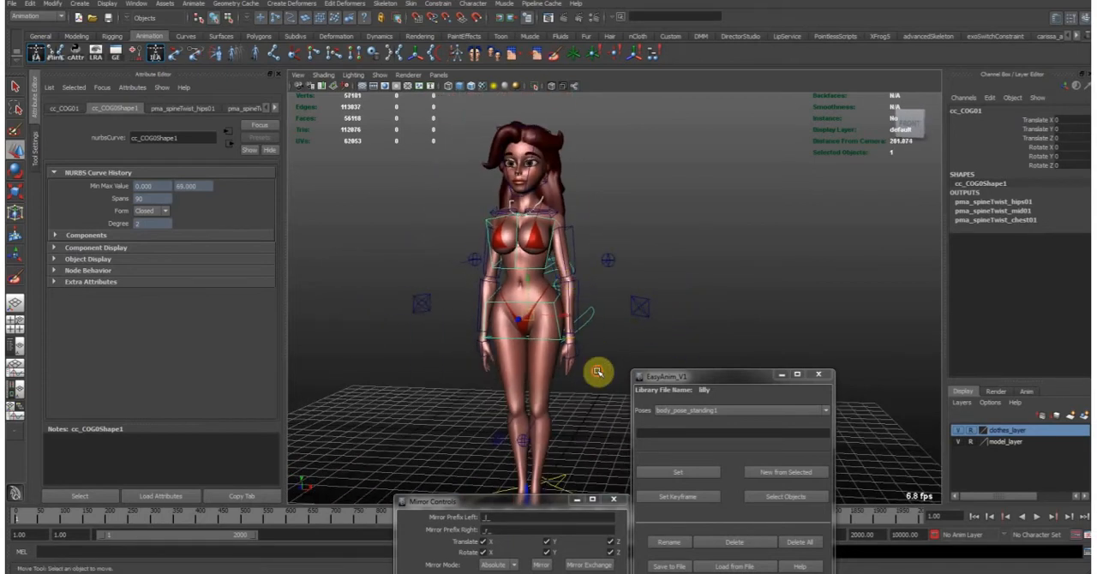
alt+middle_drag(597, 371, 609, 335)
click(609, 335)
- Select the global move control at the feet and set its Control LOD to Mid
alt+right_drag(609, 335, 558, 302)
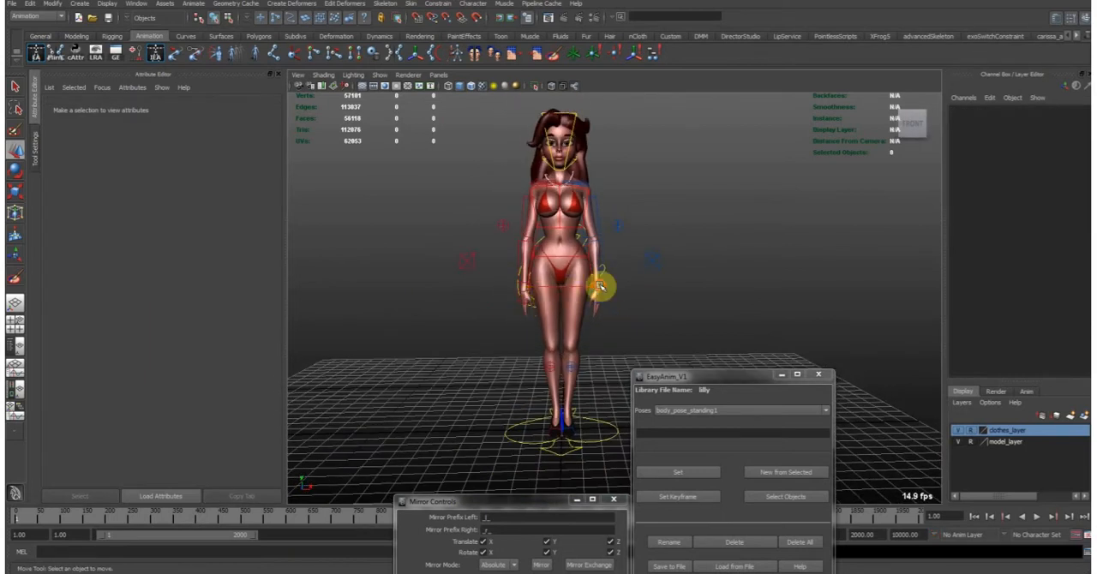
alt+drag(600, 286, 568, 292)
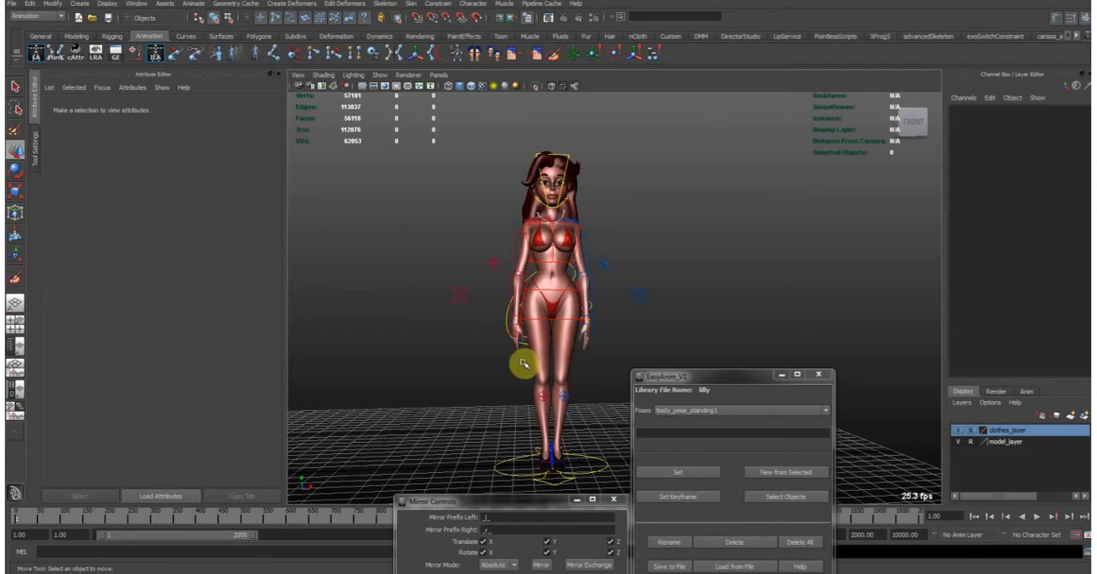
alt+drag(531, 360, 585, 372)
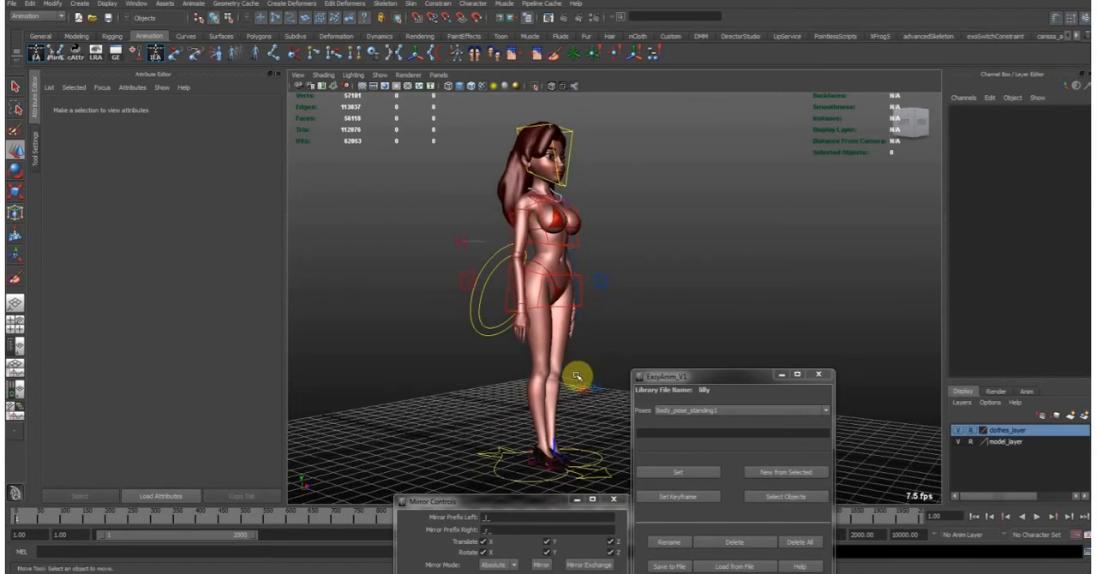
click(591, 467)
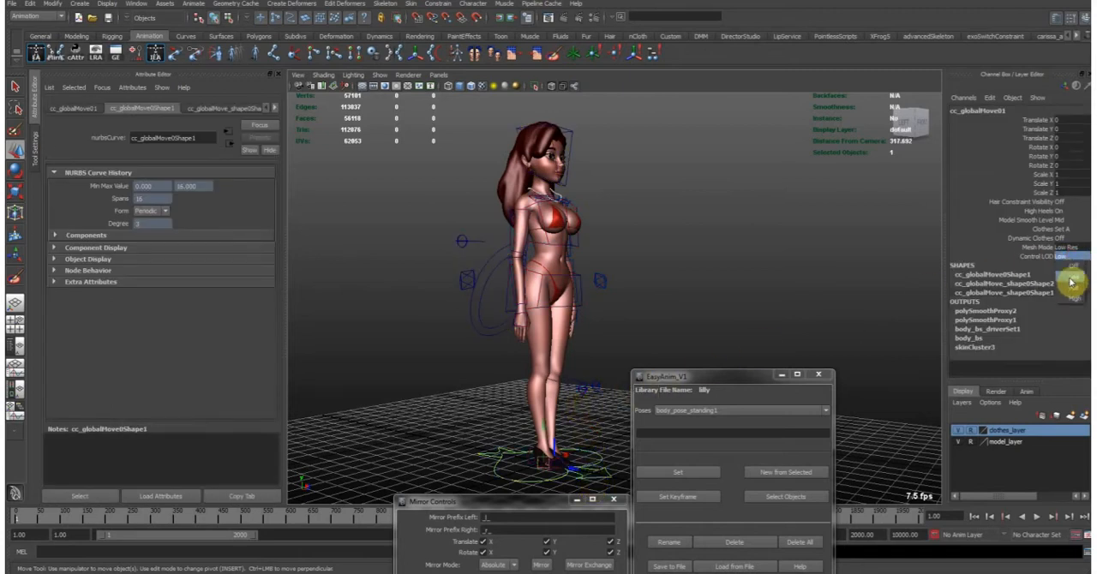
click(1073, 288)
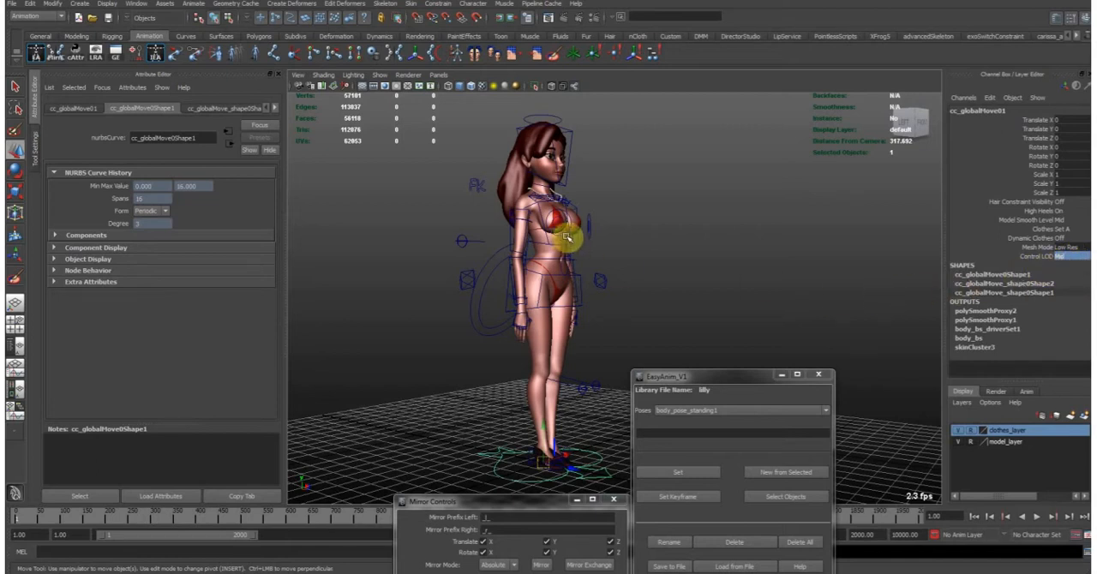
- Select the hair, chest and left arm twist controls one after another to inspect their attributes
alt+middle_drag(520, 171, 528, 194)
alt+drag(525, 190, 587, 232)
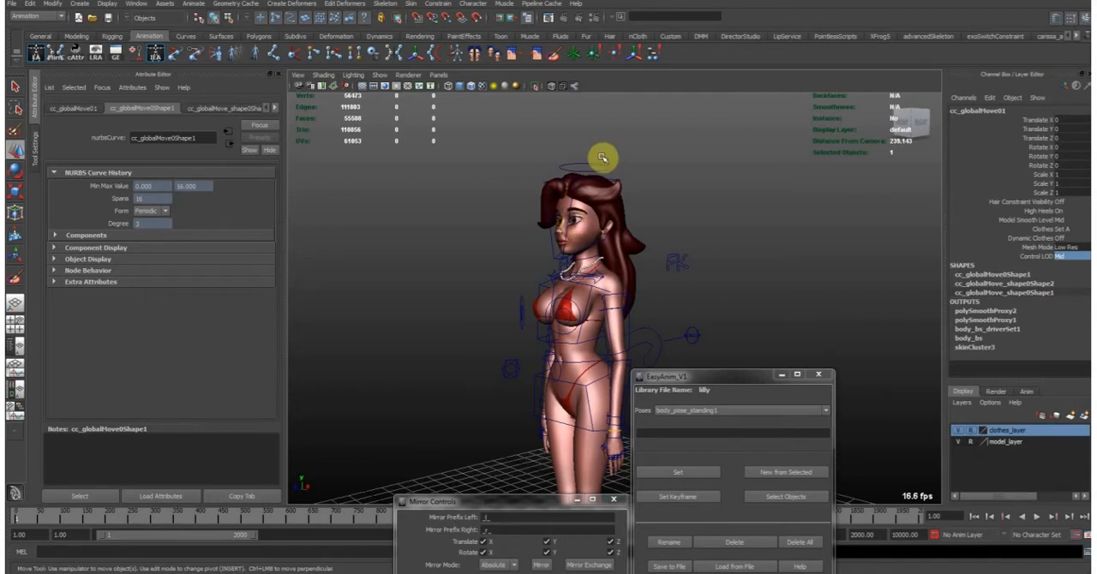
click(591, 164)
click(594, 163)
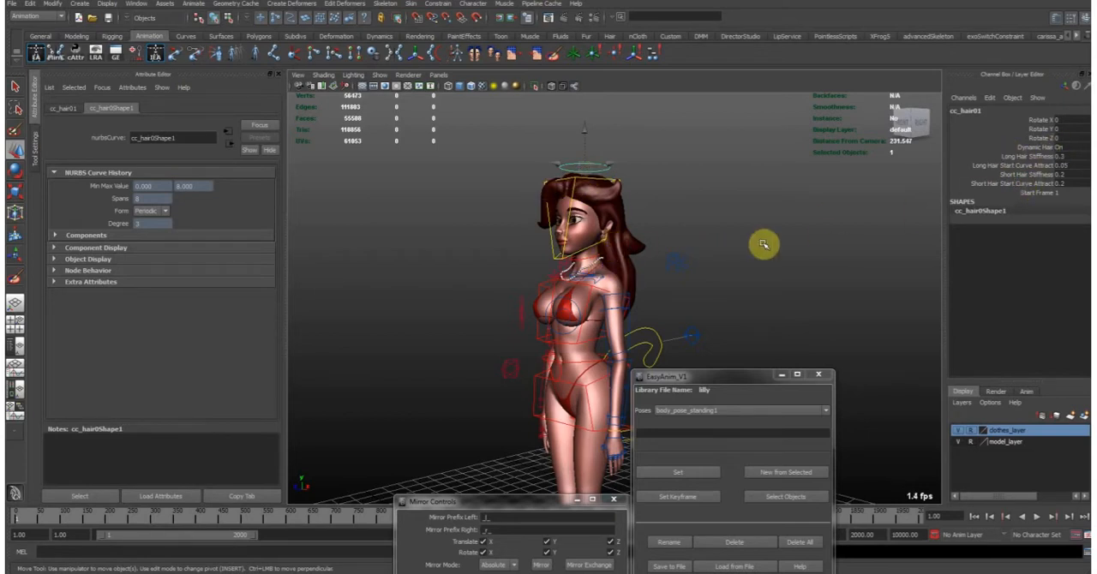
click(521, 311)
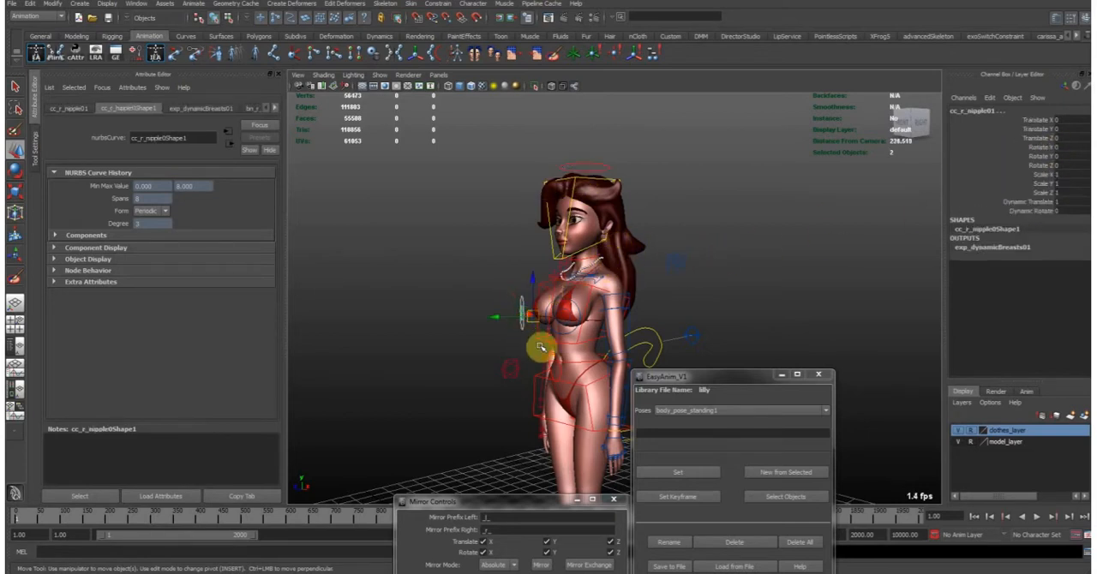
click(615, 310)
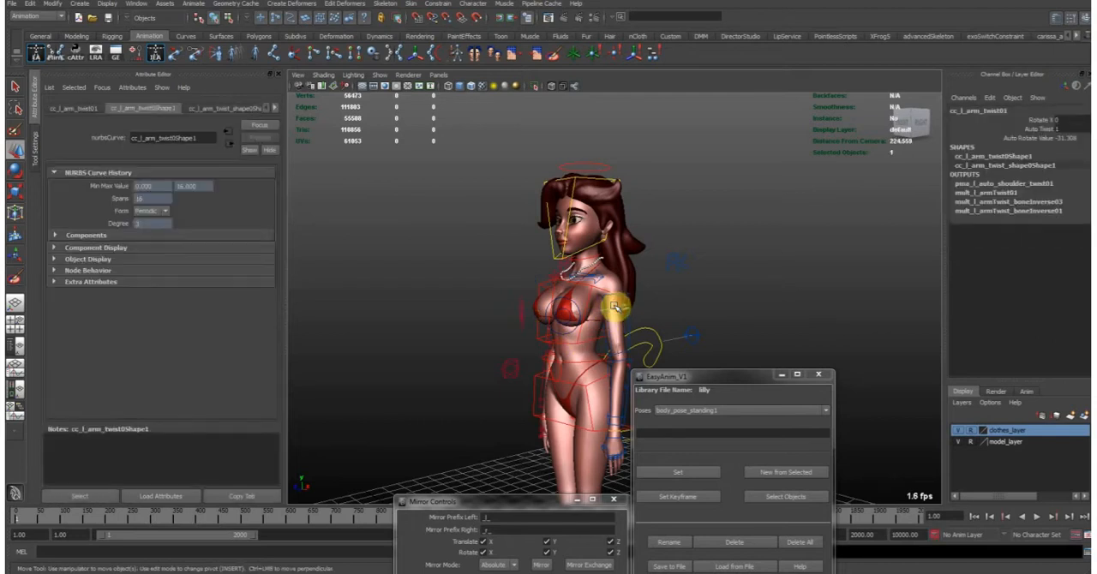
- Try moving one of the additional mid-level controls and undo the move
alt+middle_drag(606, 330, 568, 267)
alt+drag(566, 276, 558, 294)
click(521, 262)
drag(519, 261, 528, 264)
key(ctrl+z)
- Try rotating a toe control on the foot and undo the rotation
alt+drag(568, 358, 542, 352)
alt+middle_drag(541, 352, 519, 332)
alt+right_drag(520, 333, 614, 348)
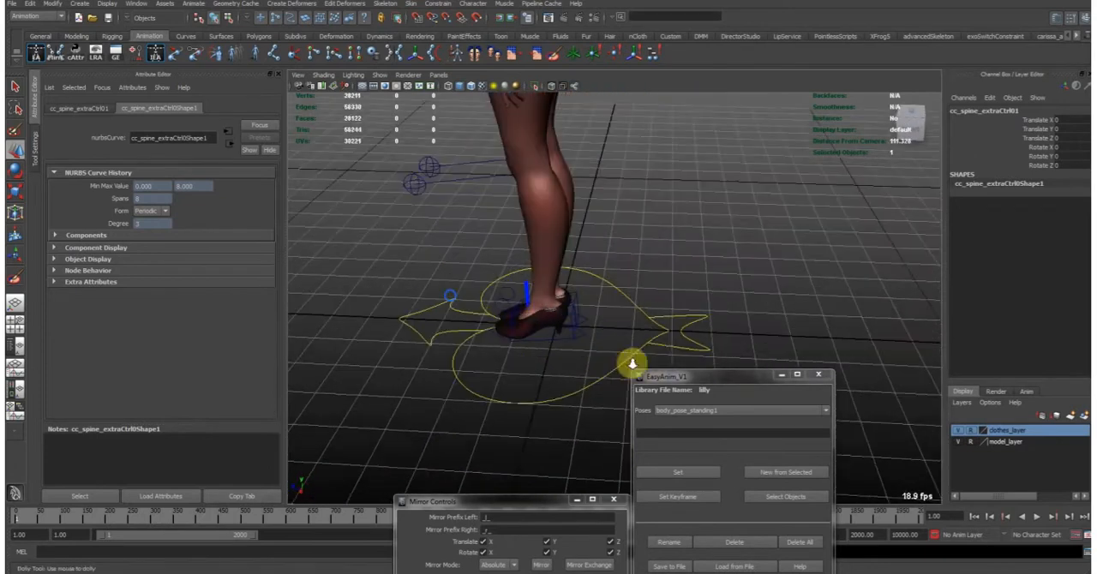
alt+middle_drag(587, 351, 660, 380)
drag(630, 367, 601, 327)
key(e)
drag(648, 354, 668, 308)
key(ctrl+z)
click(551, 368)
- Select the global move control at the feet and set its Control LOD to High
alt+drag(551, 368, 728, 313)
alt+right_drag(728, 313, 567, 195)
alt+middle_drag(567, 195, 563, 242)
alt+drag(563, 242, 631, 265)
alt+right_drag(676, 254, 681, 329)
alt+drag(681, 329, 670, 268)
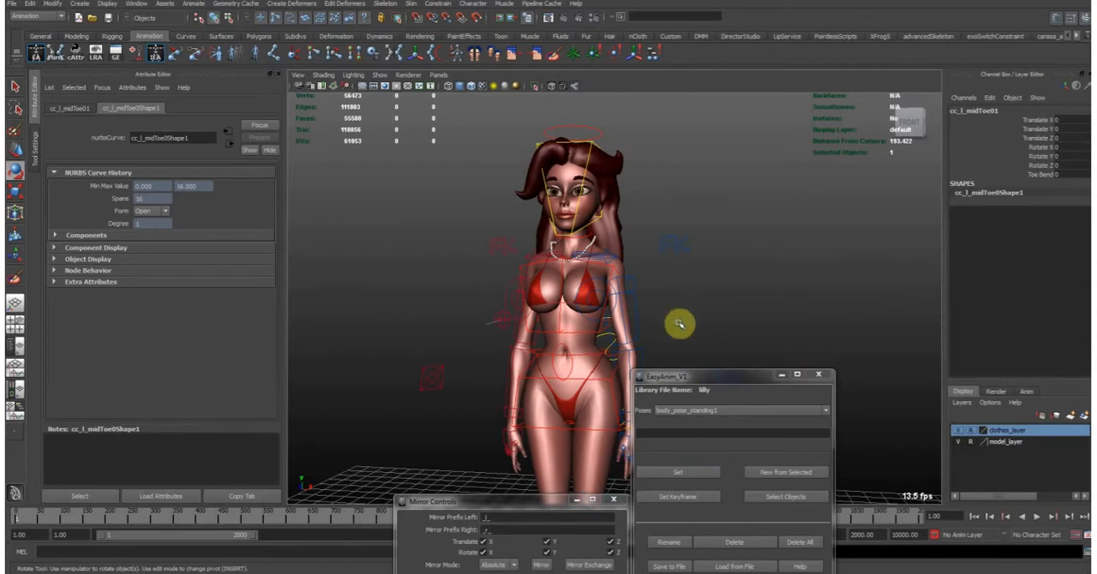
alt+drag(693, 290, 591, 393)
click(530, 428)
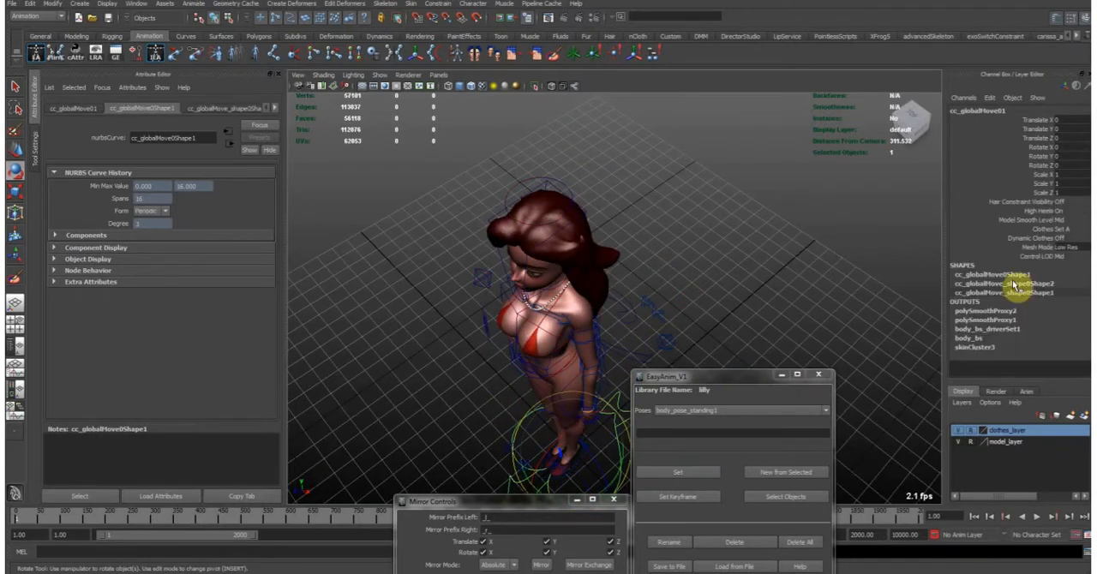
alt+drag(536, 309, 494, 290)
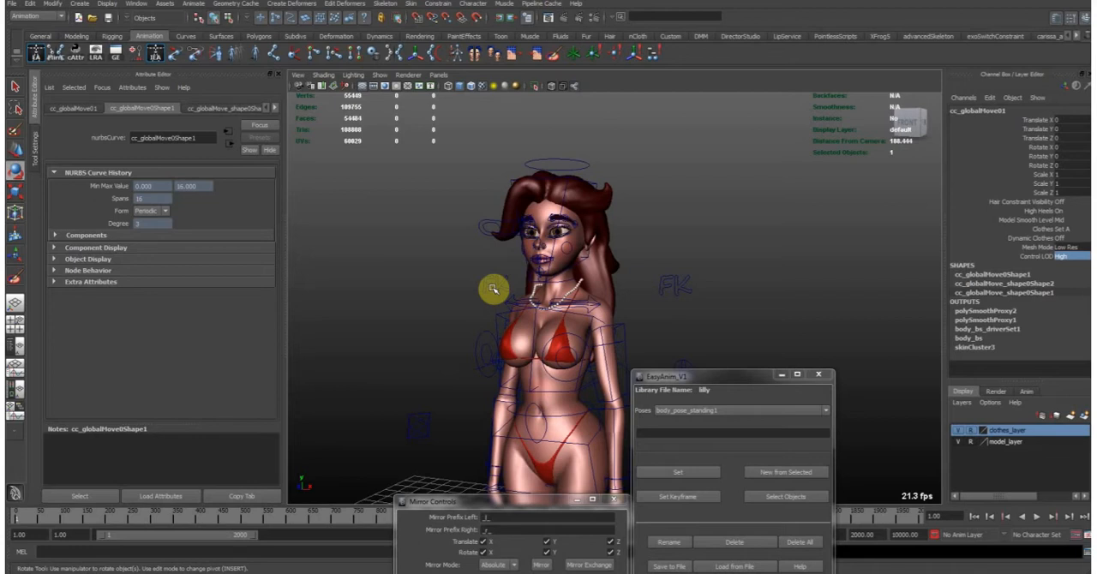
- Select the head control and set its Face Controls attribute to Hidden
alt+right_drag(572, 195, 542, 248)
alt+middle_drag(548, 258, 597, 204)
alt+right_drag(580, 263, 572, 264)
alt+middle_drag(575, 264, 563, 200)
click(593, 117)
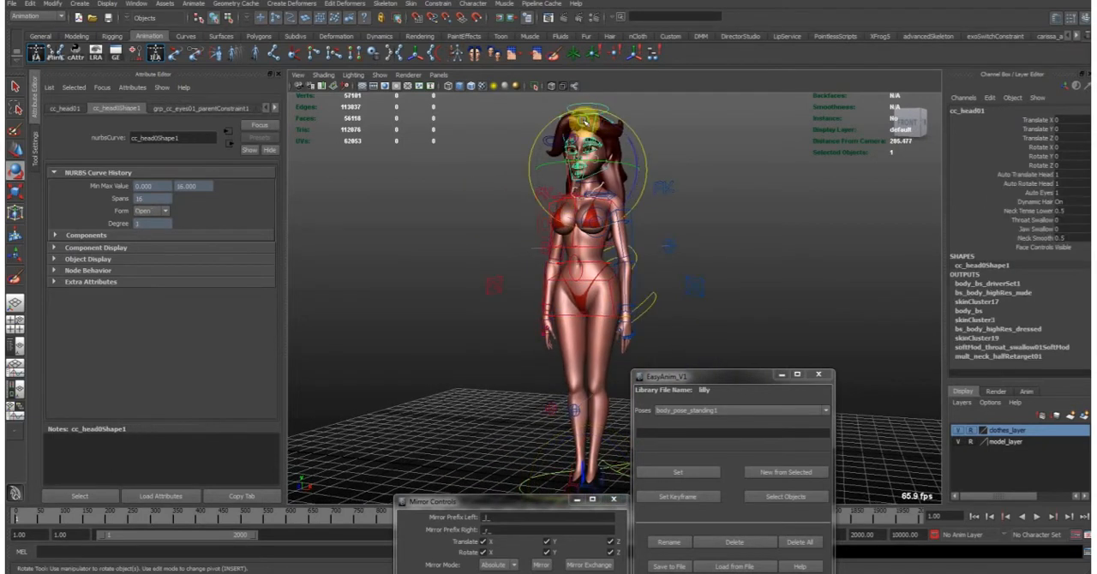
key(f)
alt+drag(728, 240, 717, 239)
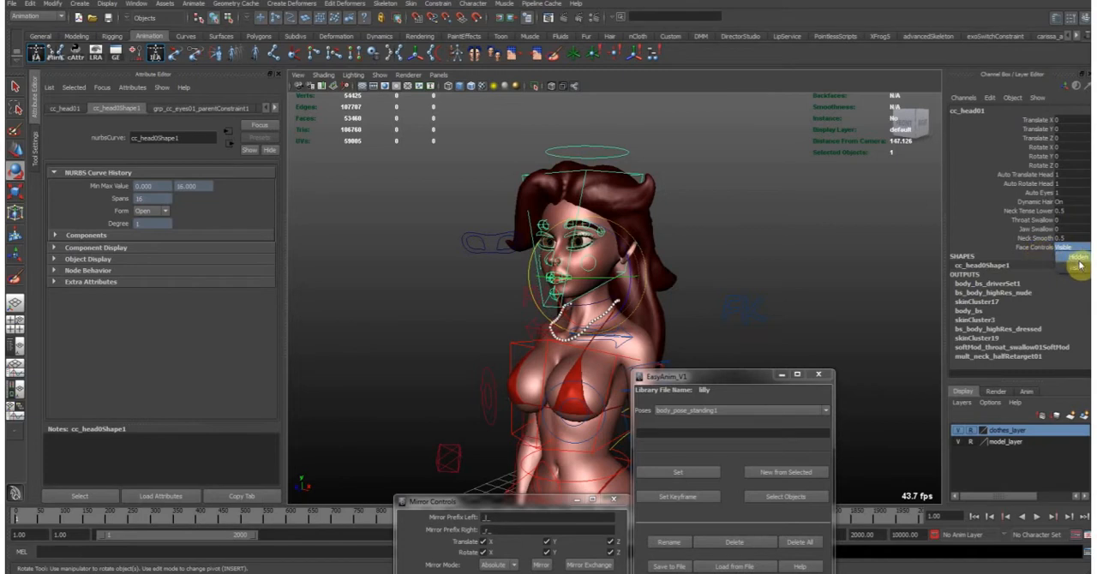
click(1076, 259)
alt+drag(758, 260, 745, 277)
alt+right_drag(745, 276, 582, 255)
alt+middle_drag(583, 256, 620, 218)
- Set the head control's Face Controls attribute back to Visible and clear the selection
click(1065, 248)
click(1073, 269)
click(792, 227)
- Select the global move control at the feet and set its Control LOD to Low
alt+right_drag(757, 294, 644, 329)
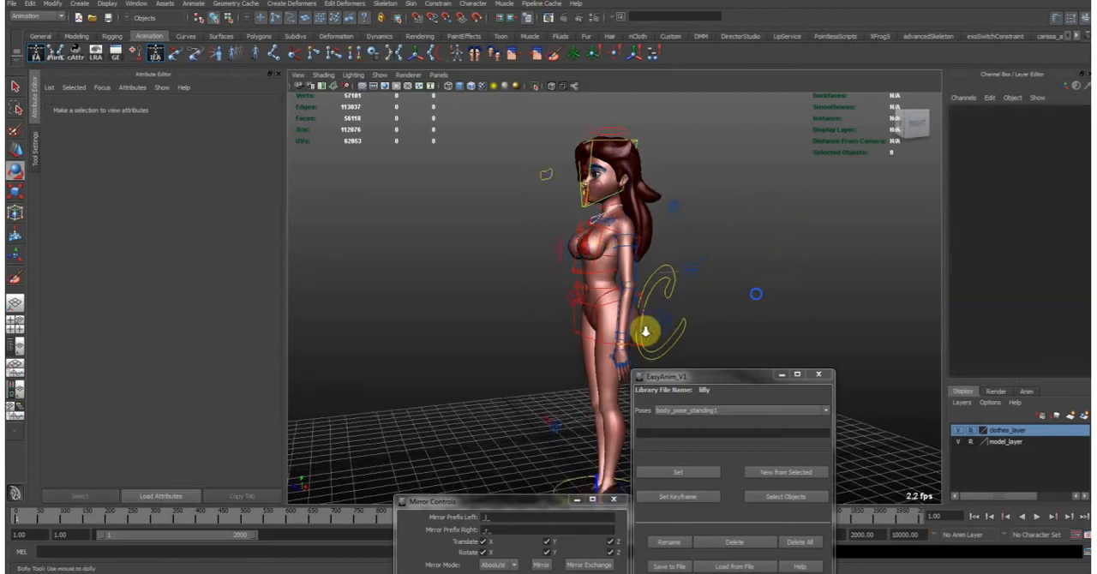
alt+middle_drag(644, 329, 632, 275)
alt+drag(631, 275, 580, 238)
click(611, 446)
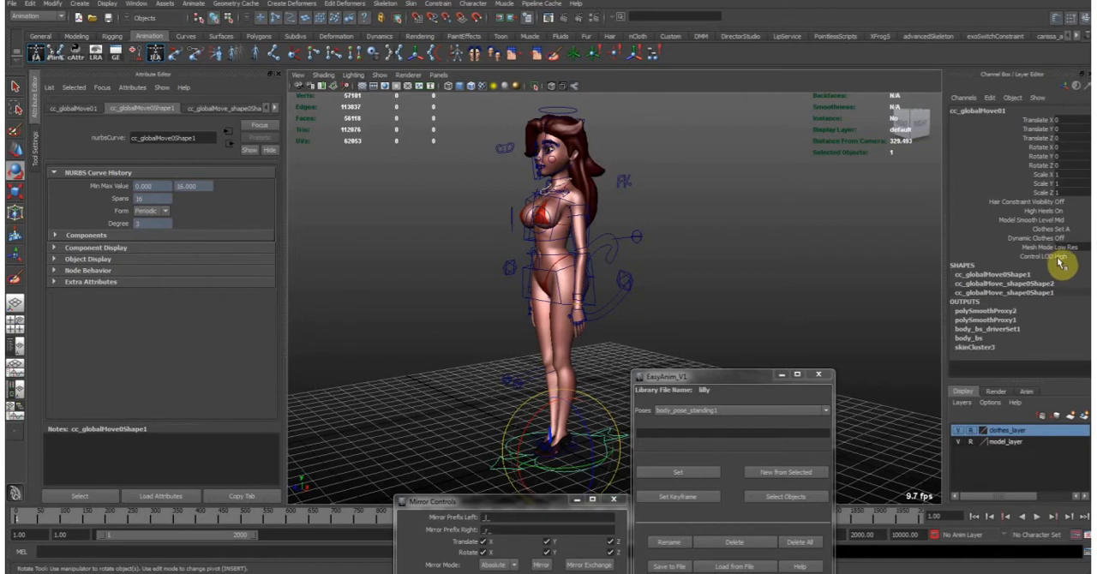
click(696, 276)
- Select the left arm FK control to inspect it among the low-level controls
alt+drag(639, 294, 647, 264)
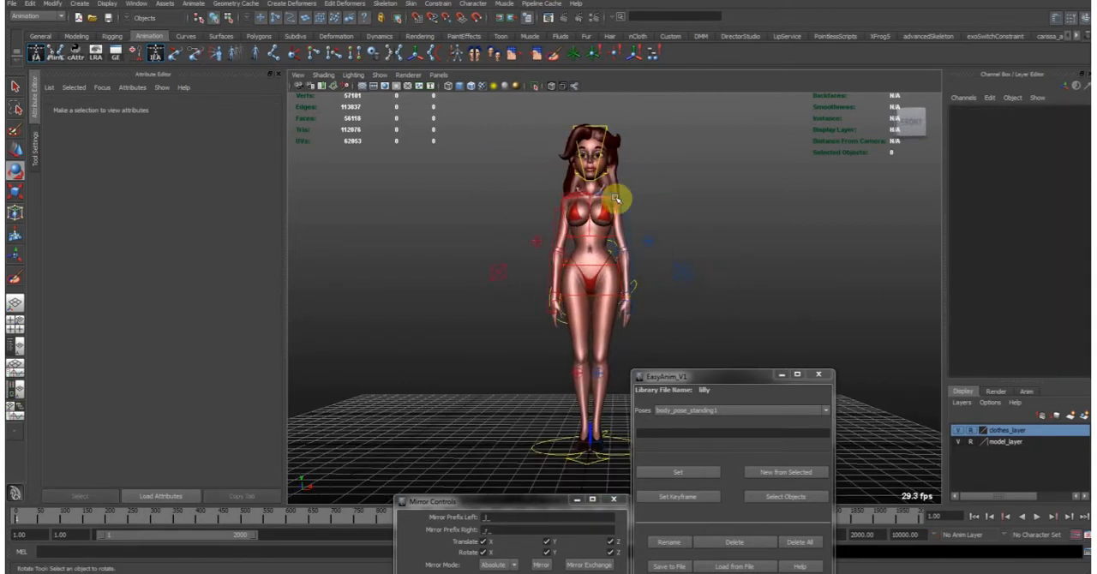
click(634, 217)
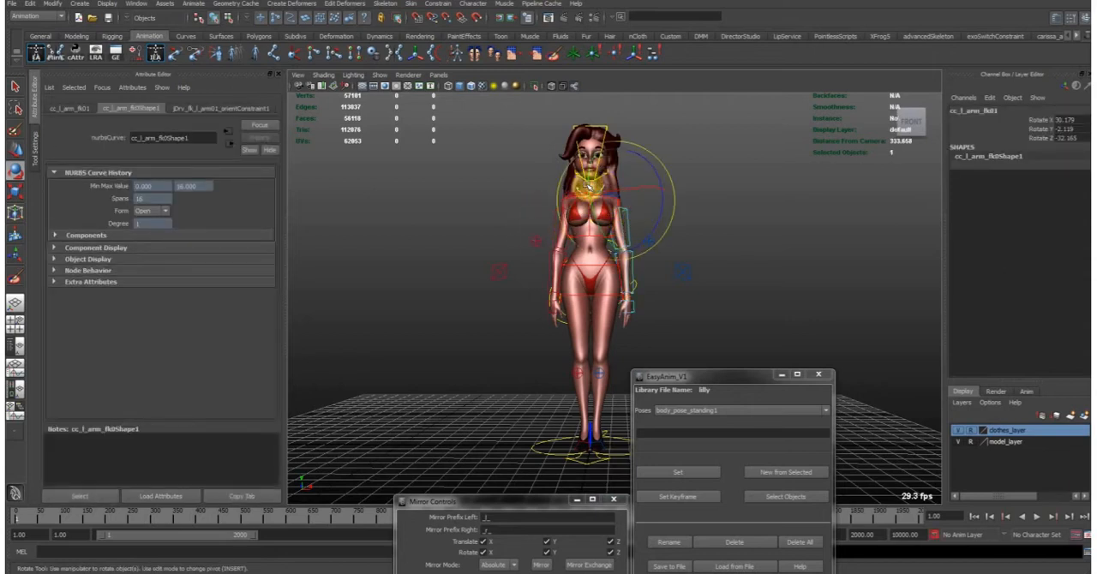
alt+drag(660, 291, 620, 288)
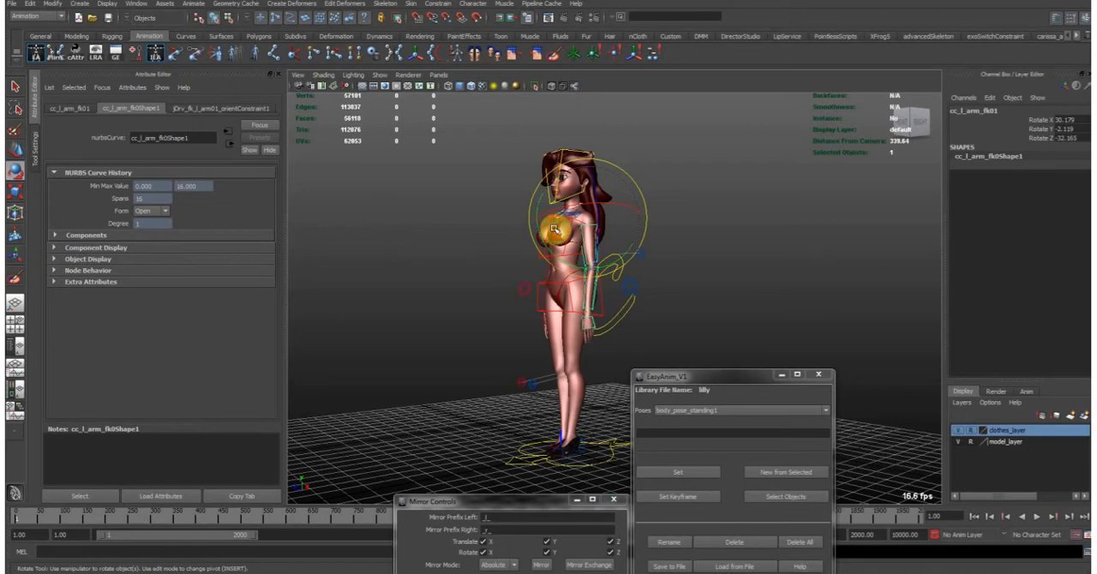
- Set the global move control's Control LOD to Mid and clear the selection
click(607, 456)
click(1067, 257)
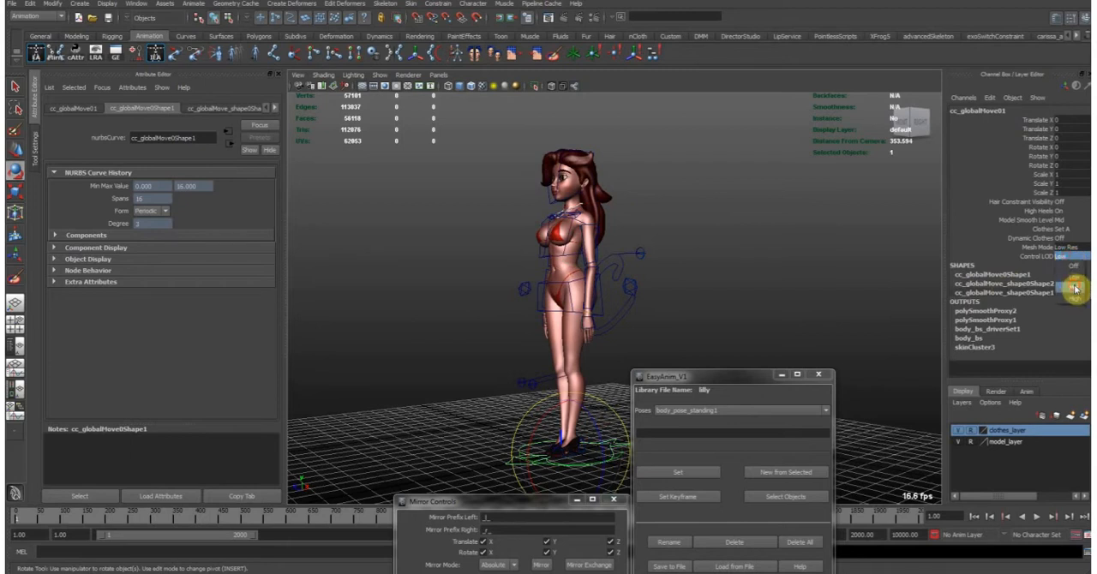
click(1073, 286)
click(715, 298)
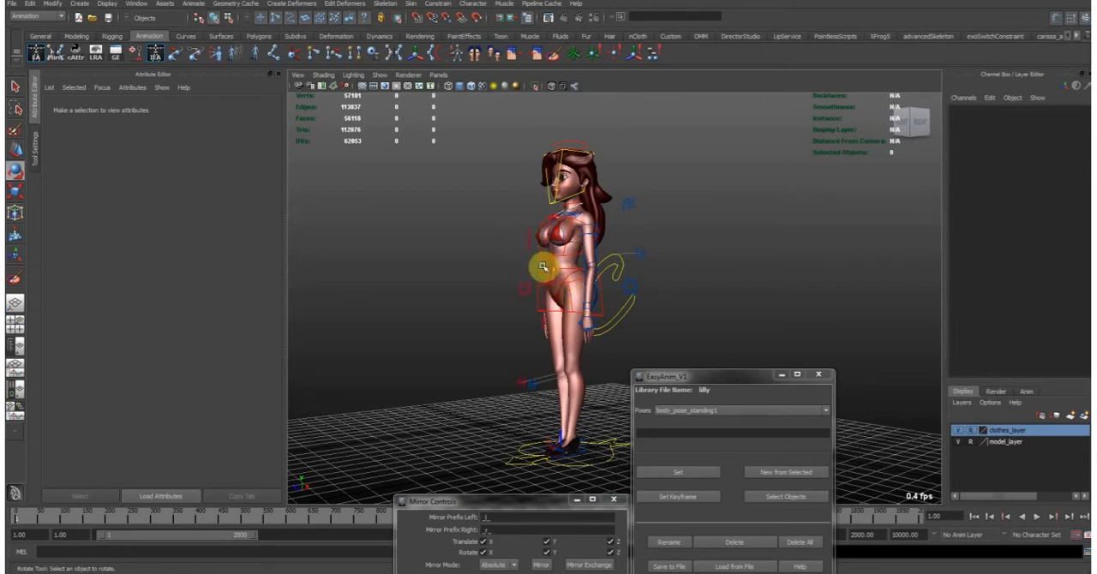
- Turn on the display of joints in the viewport
alt+middle_drag(580, 208, 598, 275)
alt+right_drag(599, 275, 739, 262)
alt+middle_drag(648, 255, 659, 304)
alt+drag(658, 304, 596, 291)
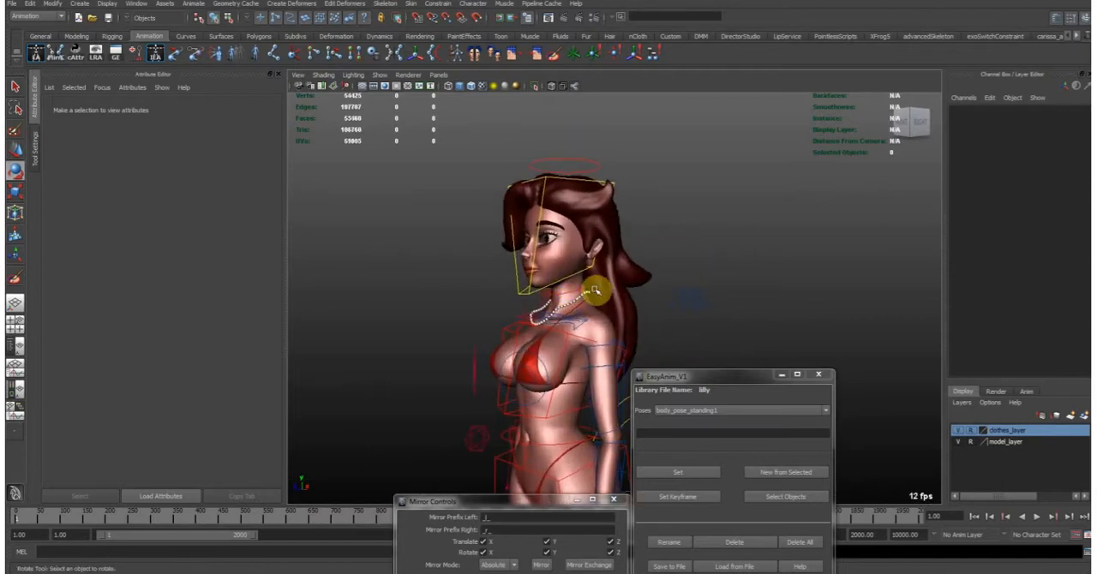
alt+drag(656, 297, 446, 209)
click(379, 75)
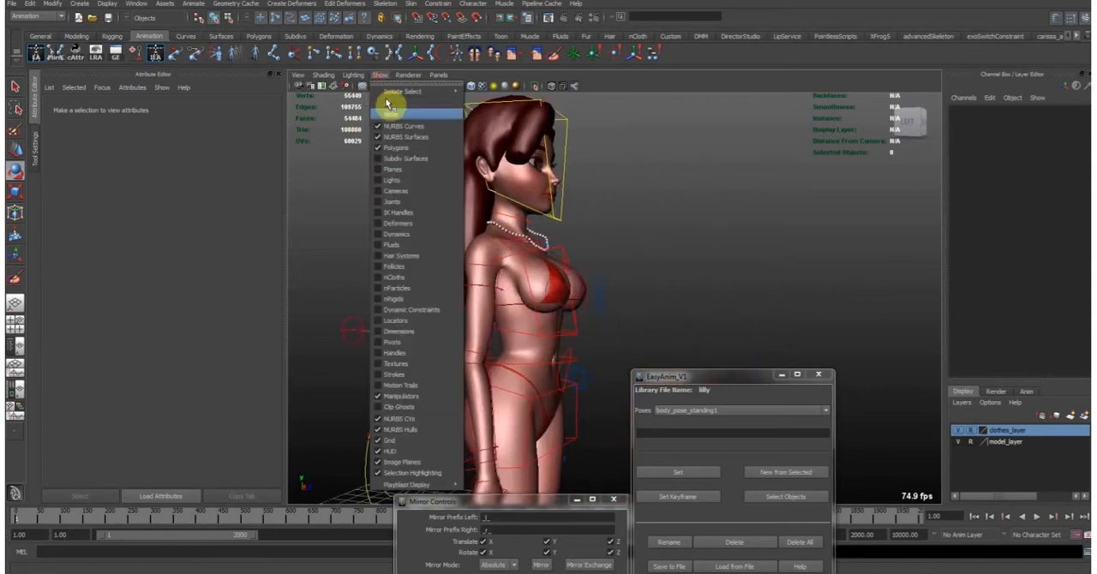
click(420, 202)
- Examine the joints inside the body from several sides and select the right buttock control to inspect its attributes
alt+drag(689, 245, 508, 287)
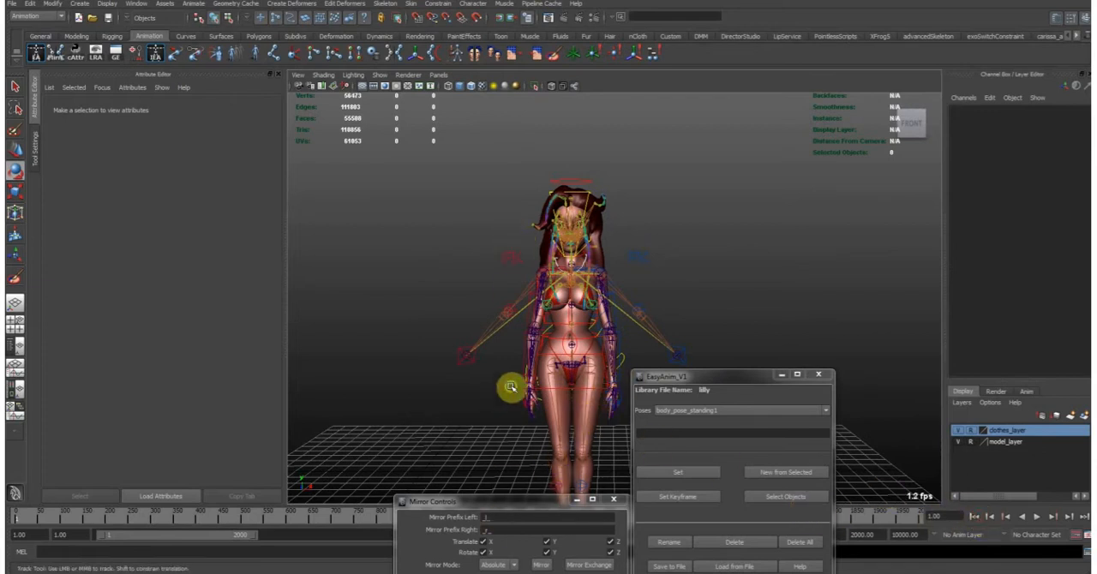
alt+right_drag(502, 397, 550, 343)
alt+drag(550, 343, 651, 291)
alt+drag(553, 294, 584, 307)
click(690, 472)
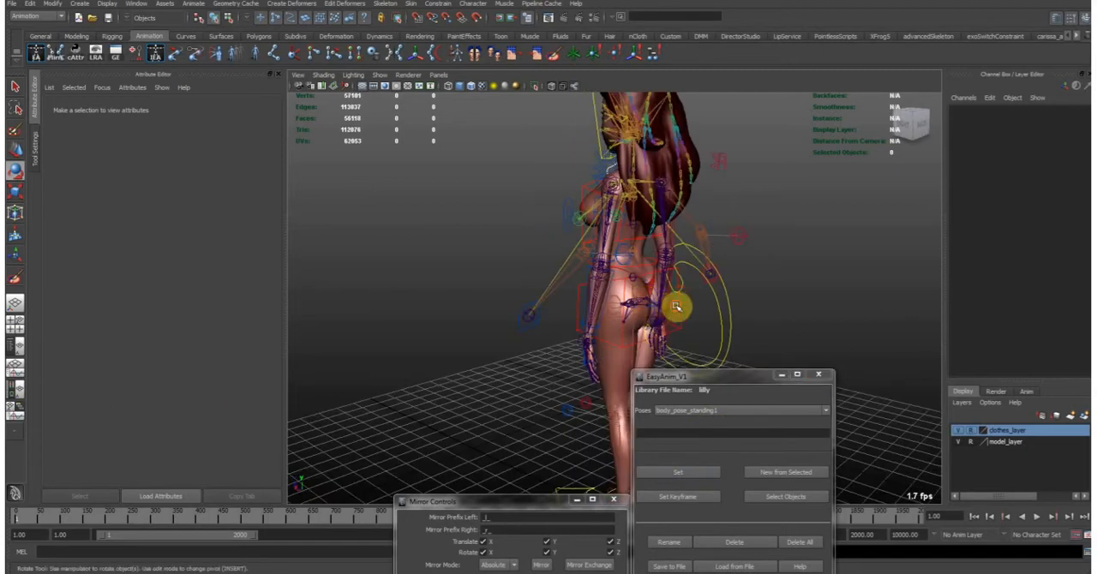
click(711, 322)
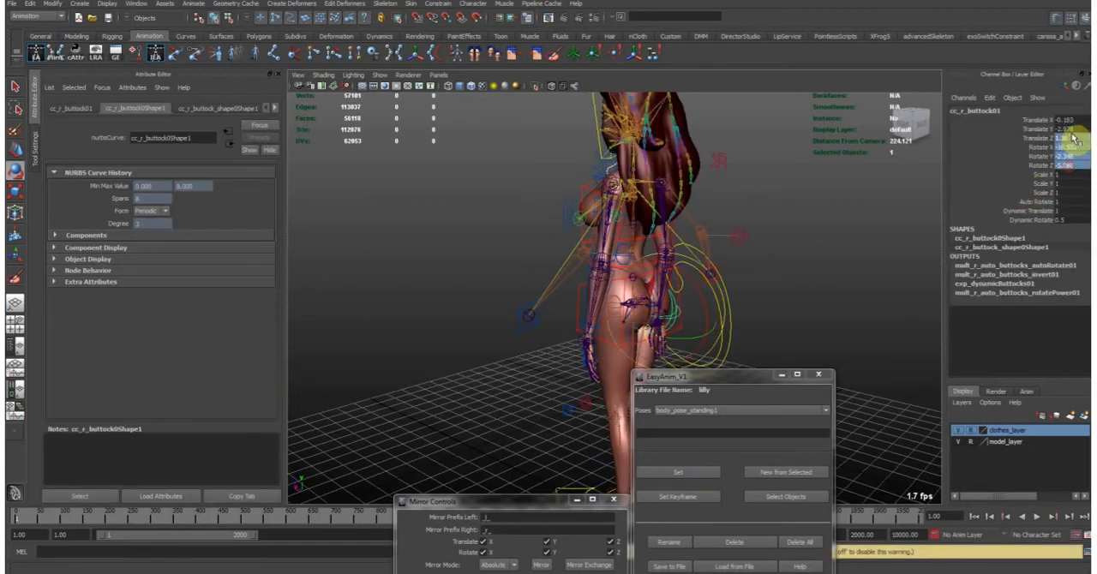
click(818, 279)
alt+drag(532, 326, 588, 336)
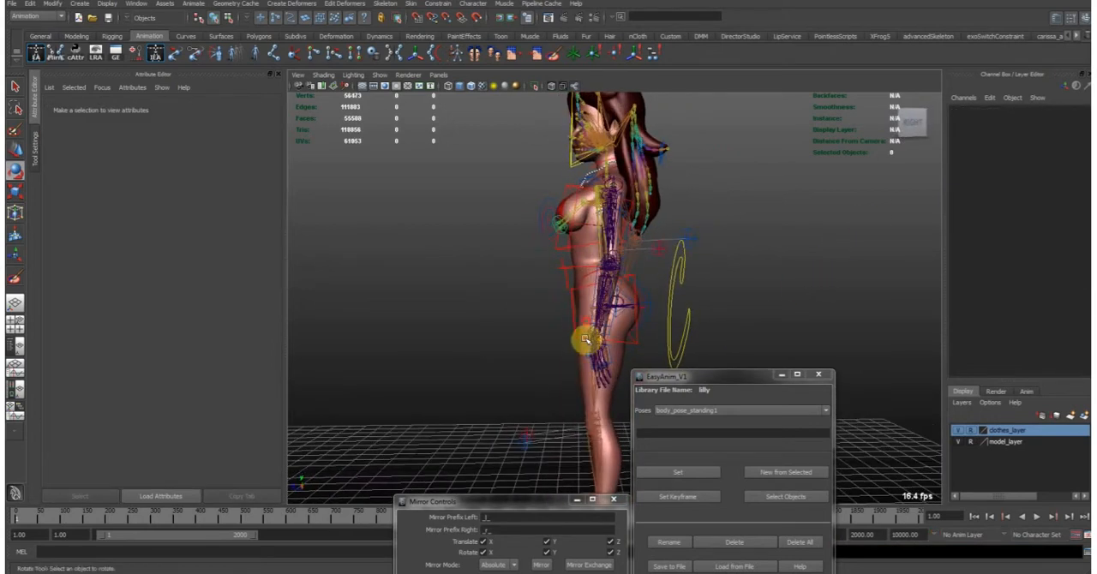
- Set the left buttock control's translate and rotate channels to 0
click(650, 288)
drag(1070, 166, 1073, 121)
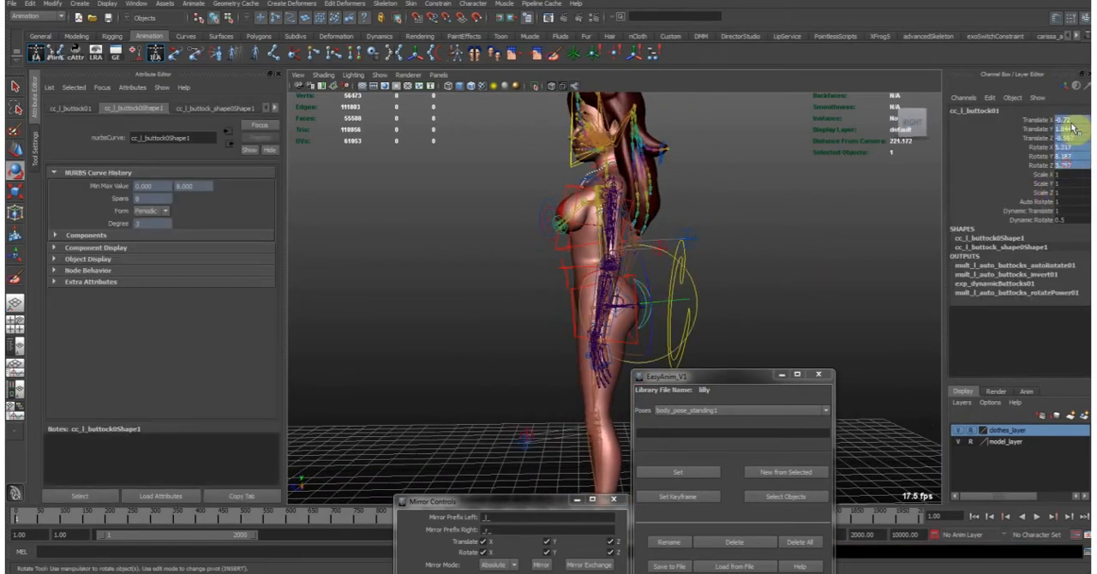
text(90)
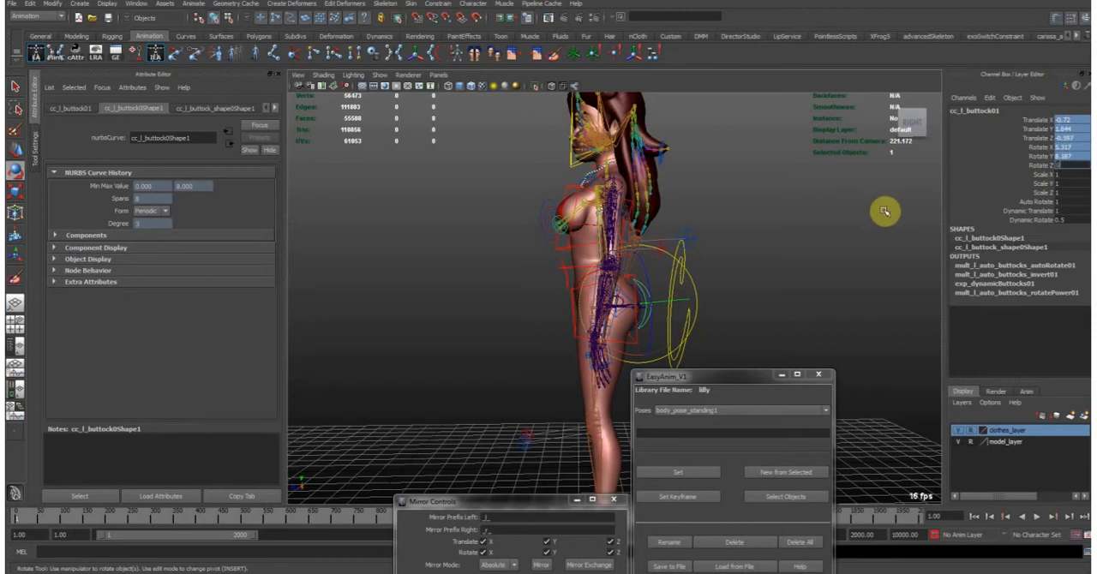
click(791, 269)
- Hide the model and clothes layers and the NURBS curves, leaving the joints displayed
alt+drag(771, 272, 696, 257)
alt+middle_drag(719, 175, 764, 290)
alt+drag(764, 290, 687, 275)
click(959, 441)
click(959, 430)
click(380, 76)
click(385, 123)
- Examine the head and hair joints up close and select the left brow driver joint with the Move tool
alt+middle_drag(615, 335, 569, 227)
alt+drag(570, 228, 900, 215)
alt+drag(703, 212, 608, 149)
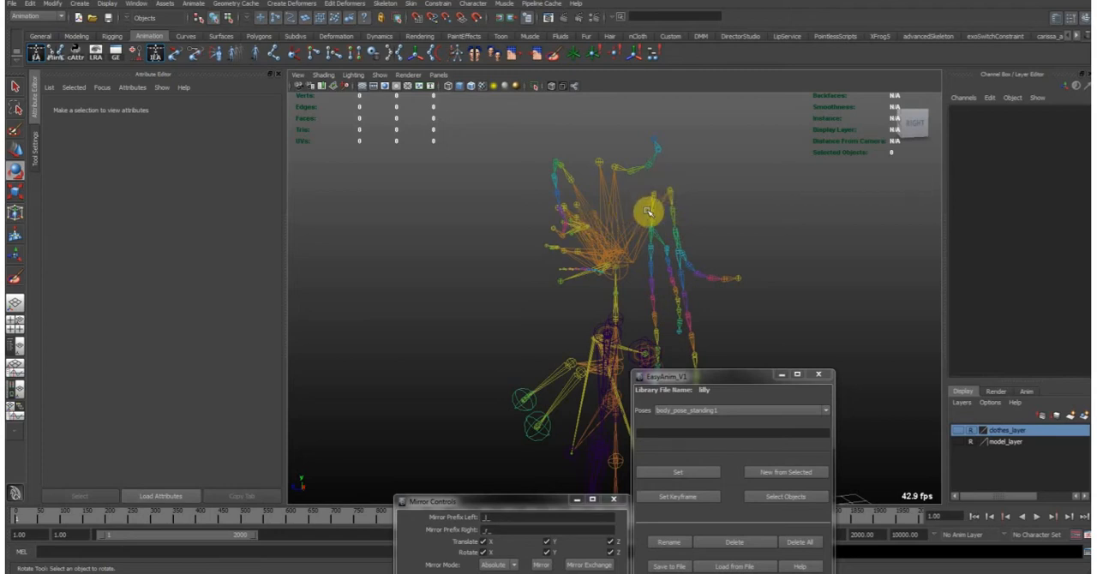
alt+drag(611, 227, 597, 285)
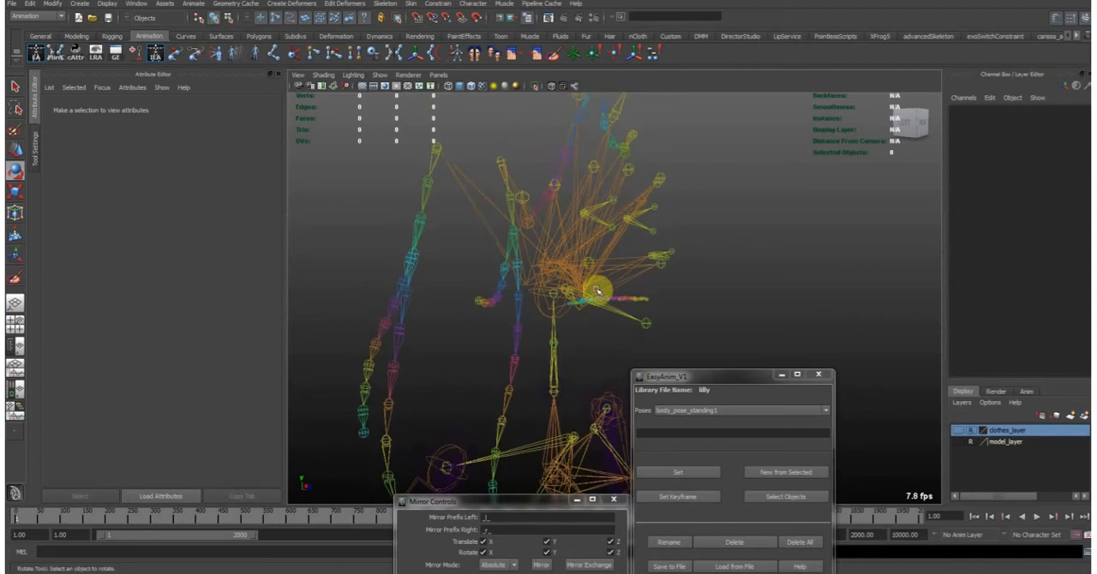
alt+drag(665, 181, 627, 176)
click(591, 184)
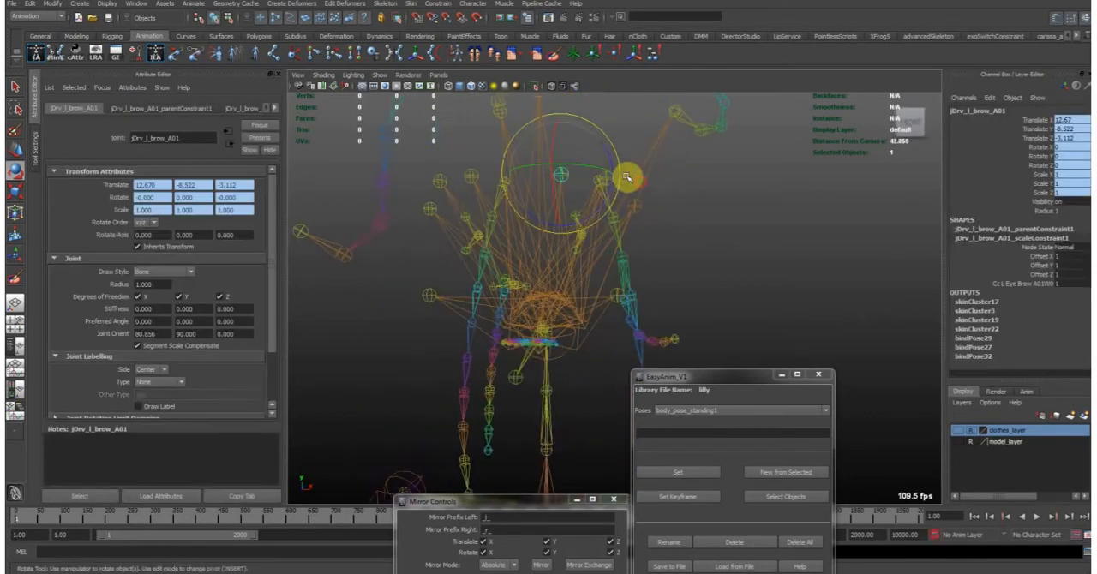
key(w)
alt+drag(616, 248, 571, 238)
- Select the left upper eyelid joint and the right cheek joint in turn to inspect them
click(472, 288)
click(574, 234)
mouse_move(555, 273)
alt+mouse_down()
mouse_move(548, 287)
mouse_move(569, 278)
alt+mouse_up()
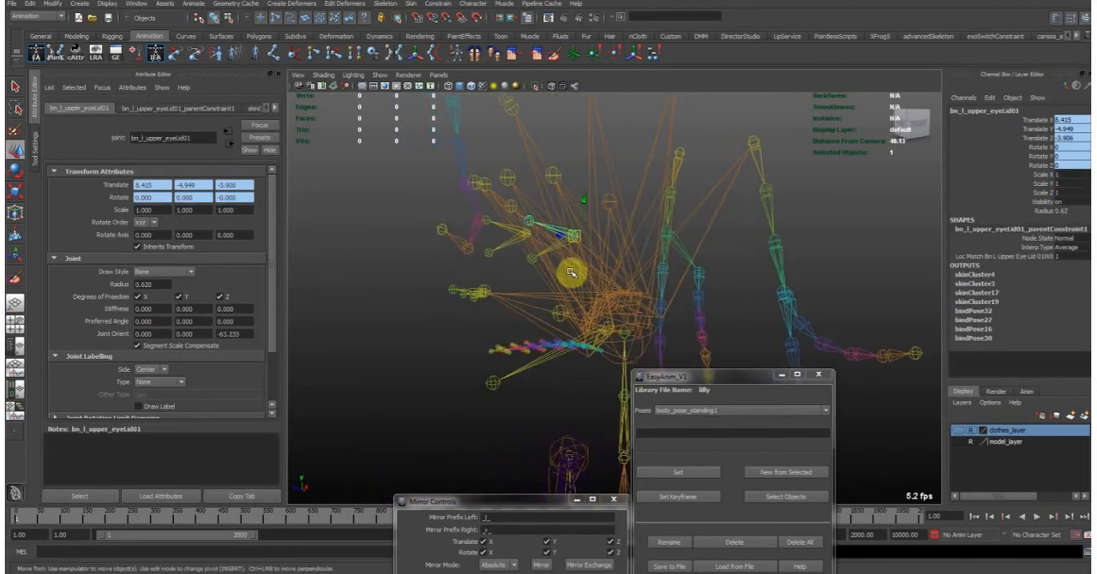
alt+drag(519, 350, 539, 311)
click(522, 288)
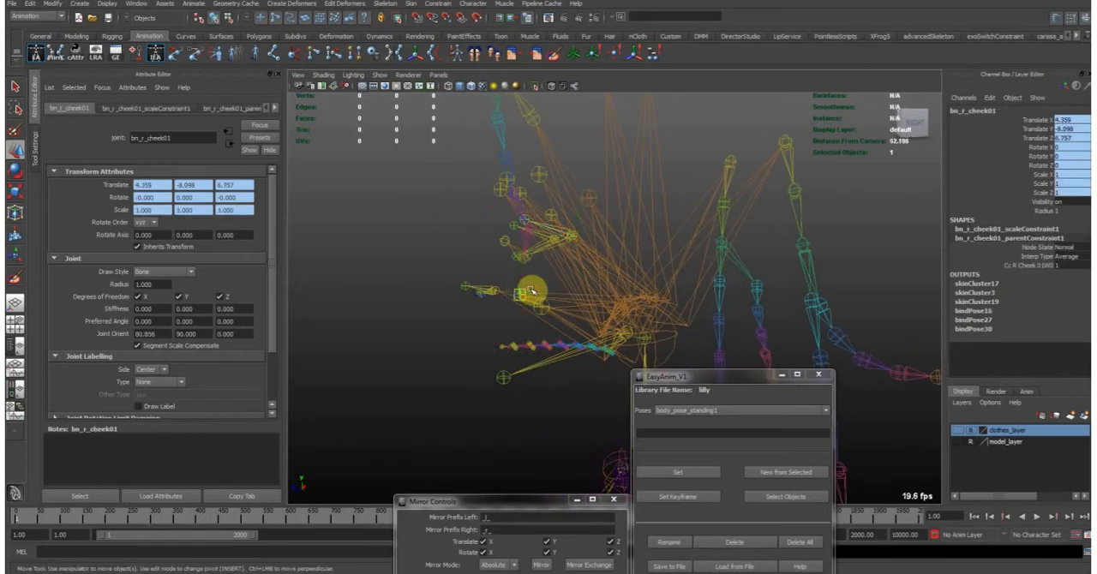
- Select the left clavicle joint and examine the clavicle and shoulder joint structure
alt+right_drag(723, 301, 504, 299)
alt+drag(504, 299, 559, 305)
alt+middle_drag(560, 347, 537, 270)
alt+right_drag(538, 270, 562, 265)
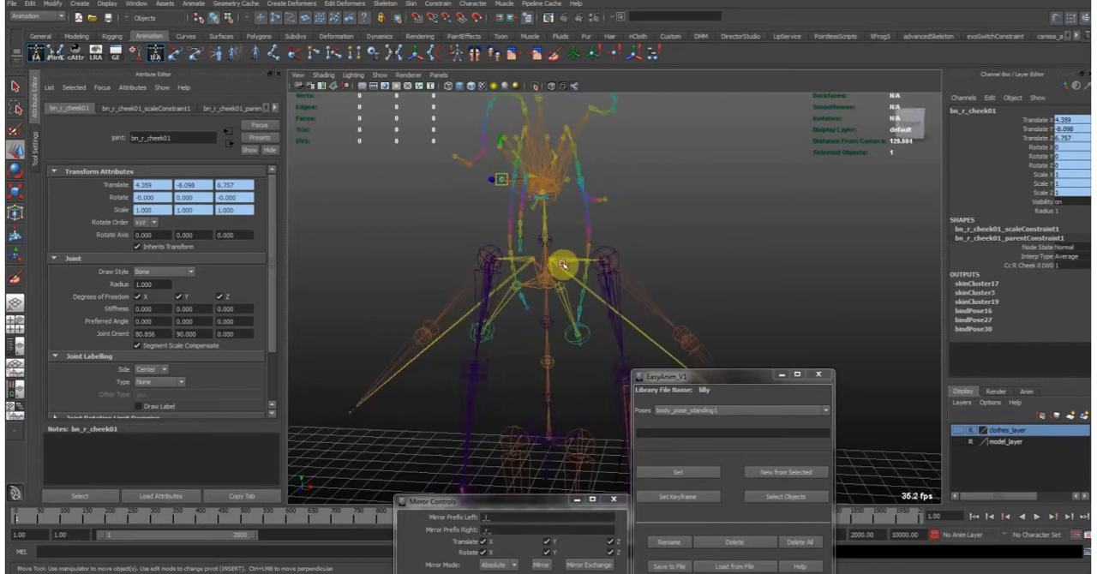
click(565, 258)
mouse_move(564, 257)
alt+mouse_down()
mouse_move(511, 245)
mouse_move(545, 253)
alt+mouse_up()
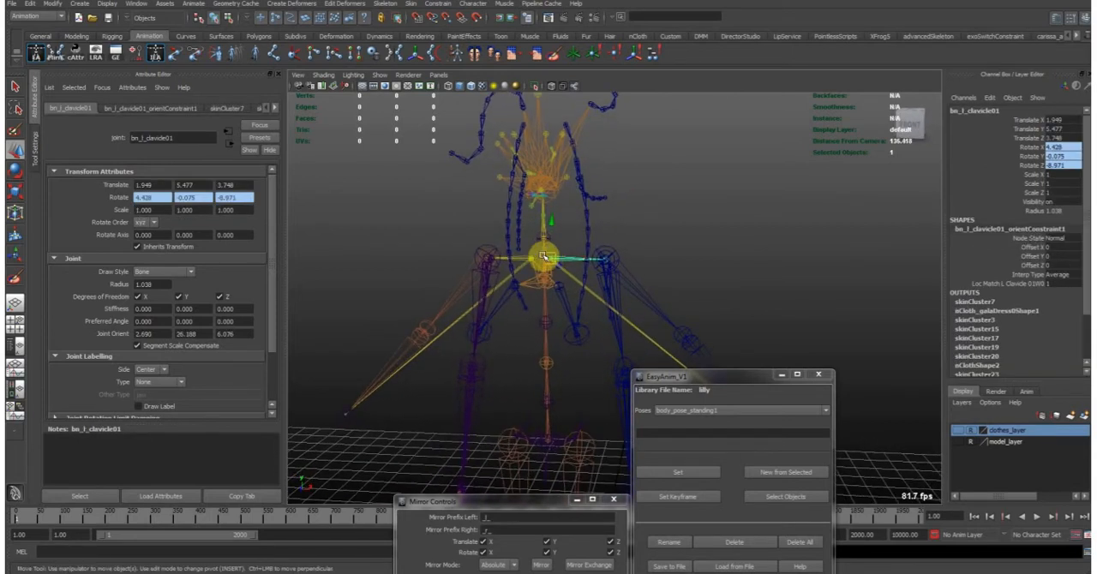
alt+middle_drag(544, 257, 572, 307)
alt+right_drag(506, 329, 585, 316)
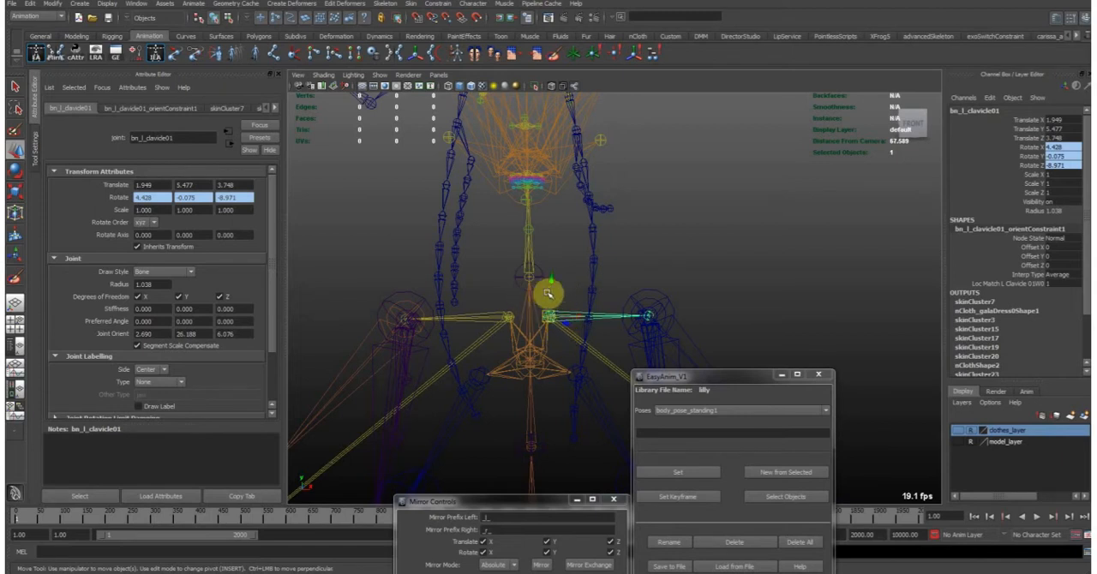
alt+right_drag(688, 279, 504, 316)
alt+middle_drag(551, 327, 470, 289)
alt+middle_drag(554, 304, 556, 326)
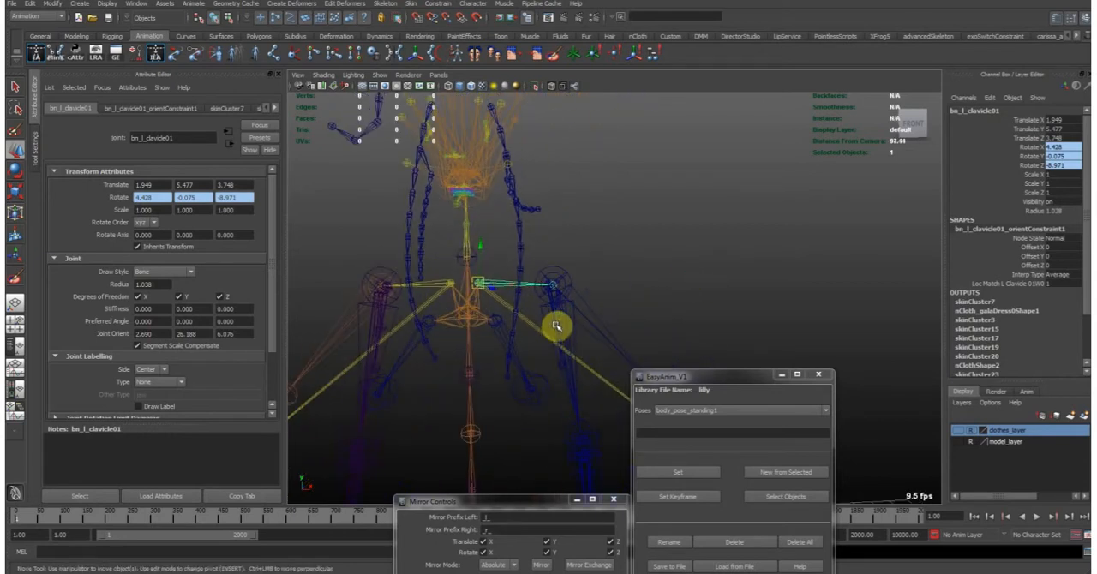
- Select the left arm's FK and IK driver joint chains together and examine them from behind
click(551, 269)
alt+right_drag(551, 269, 519, 314)
alt+middle_drag(519, 313, 530, 269)
click(531, 277)
shift+click(520, 242)
alt+drag(598, 270, 352, 277)
alt+middle_drag(570, 224, 507, 245)
alt+middle_drag(653, 277, 521, 269)
alt+right_drag(521, 269, 581, 248)
alt+drag(581, 249, 556, 245)
alt+middle_drag(556, 245, 566, 274)
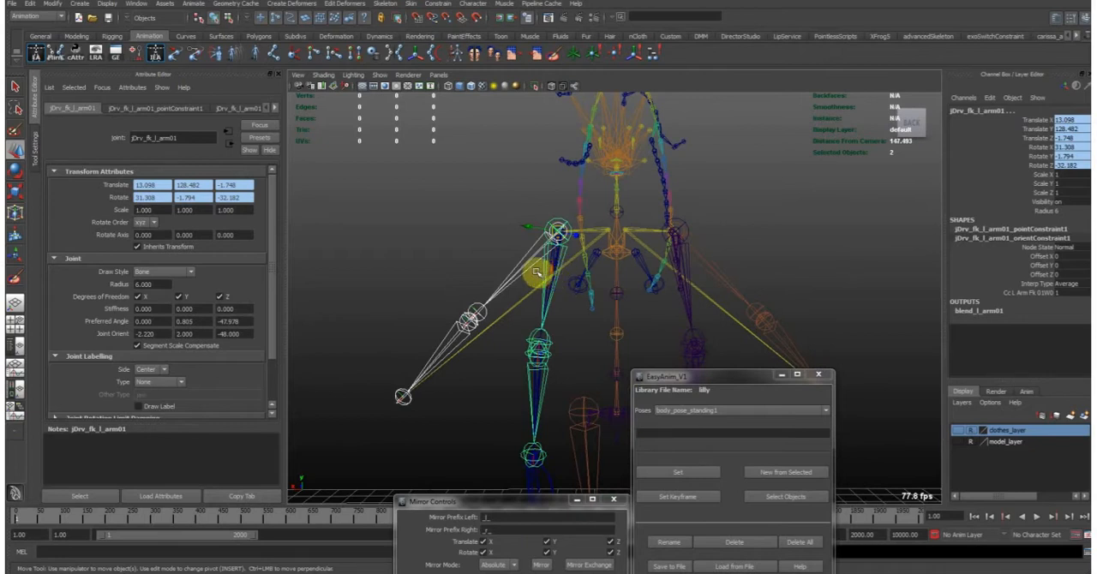
- Select the left arm's IK and FK driver chains one at a time to compare them
click(535, 267)
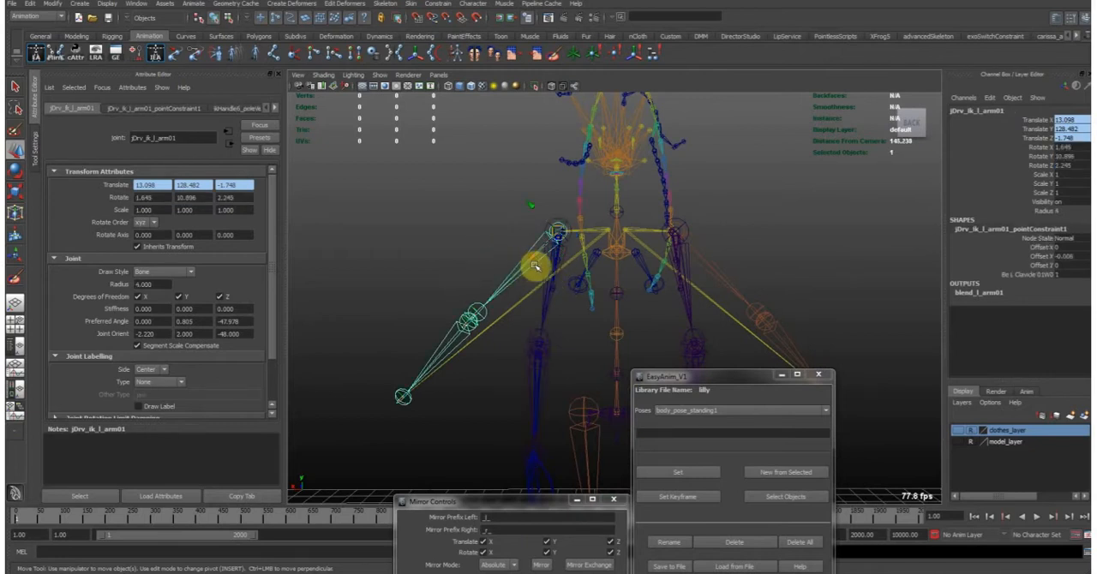
click(539, 266)
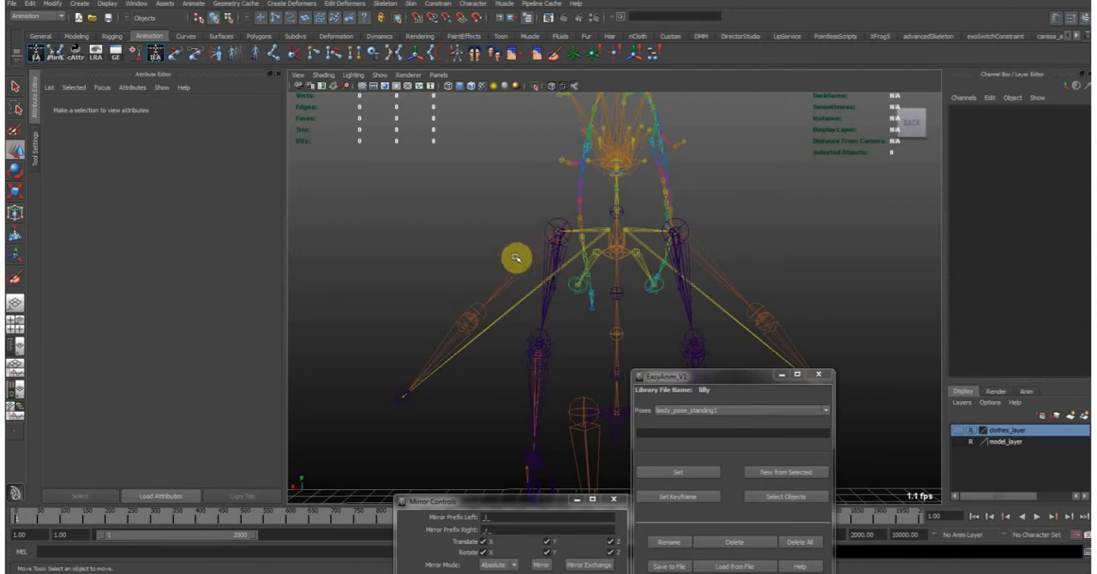
click(518, 280)
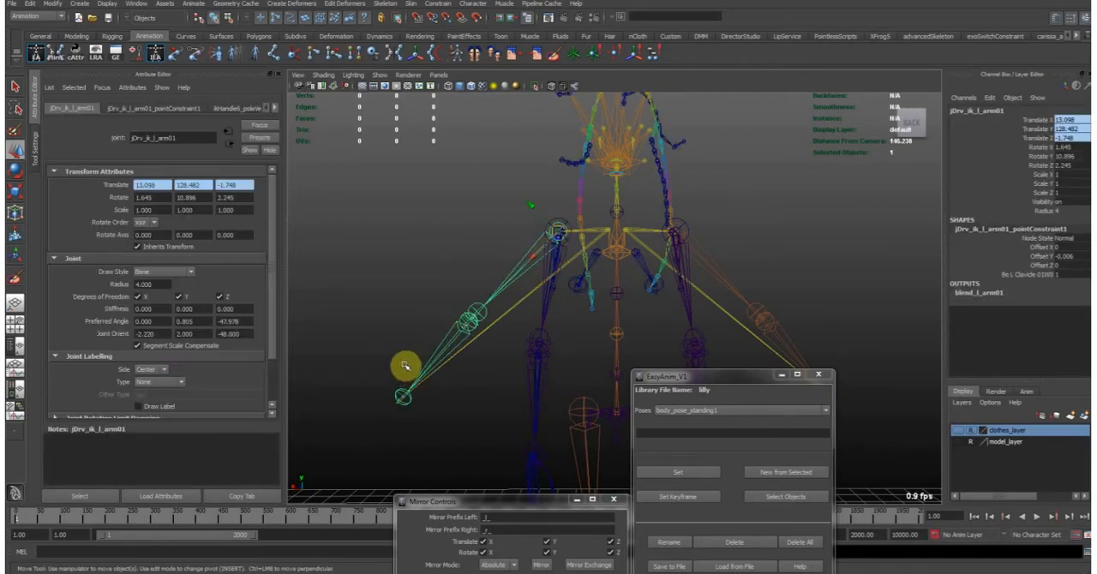
click(569, 247)
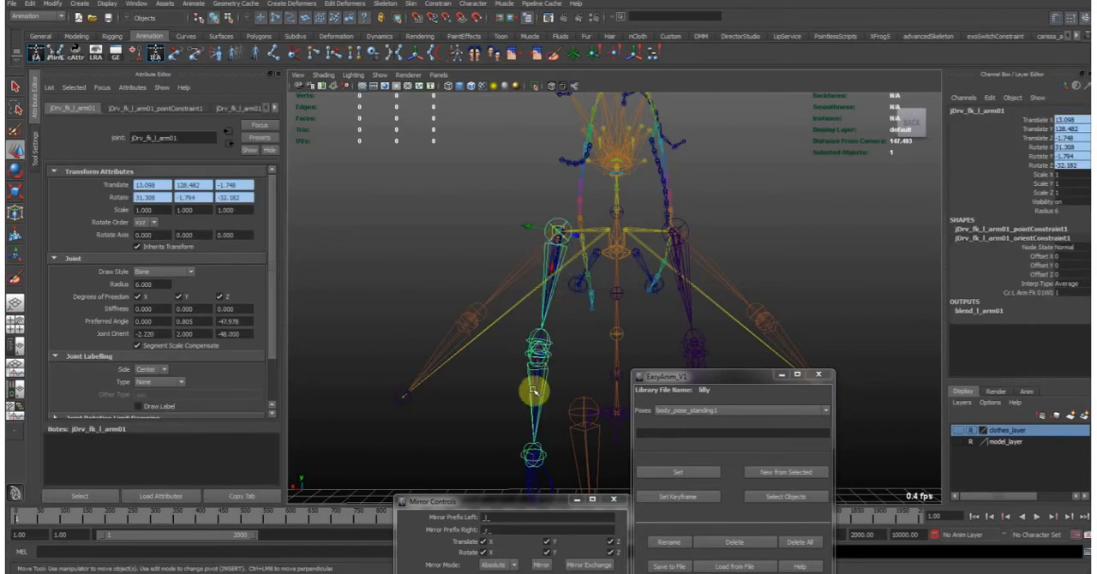
- Examine the left arm's FK driver chain and the surrounding skeleton from the back and the front
alt+middle_drag(622, 360, 568, 248)
alt+drag(568, 248, 694, 228)
alt+middle_drag(695, 228, 537, 242)
alt+drag(537, 242, 556, 247)
alt+middle_drag(556, 249, 517, 255)
alt+drag(517, 254, 588, 290)
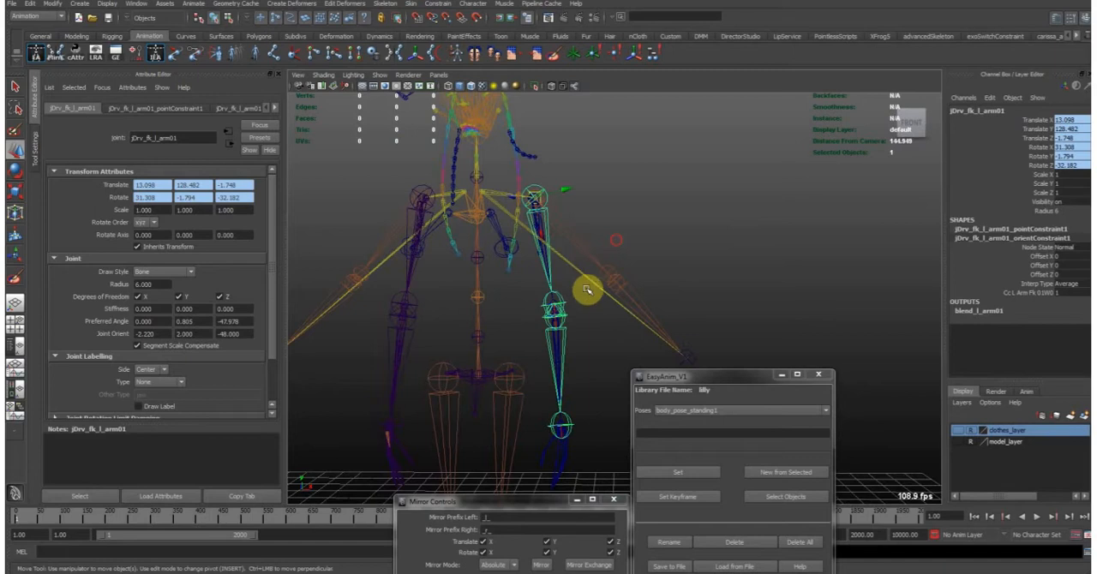
alt+right_drag(559, 245, 591, 247)
alt+right_drag(600, 283, 569, 289)
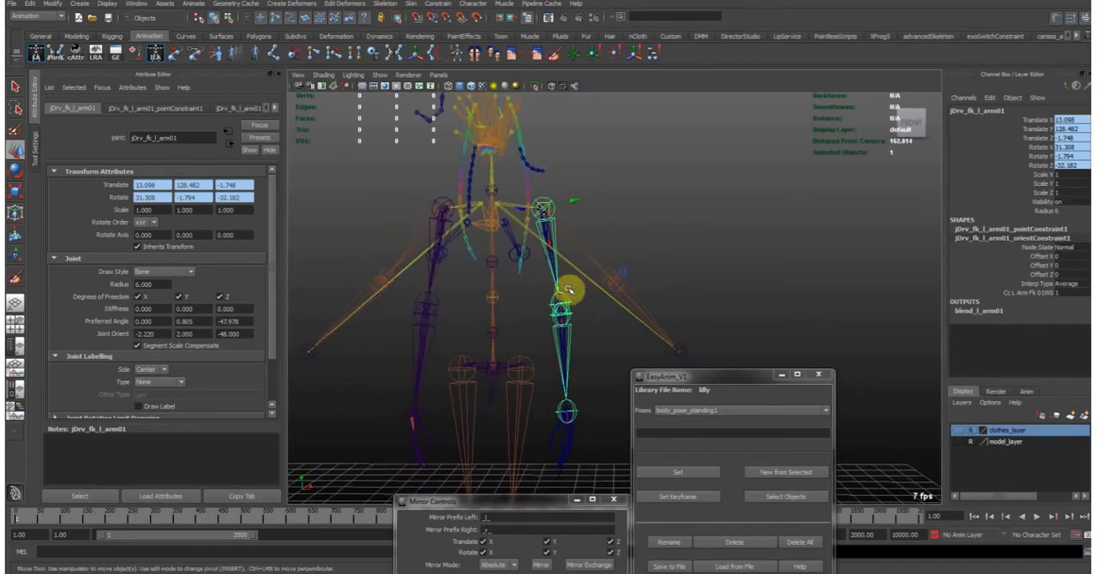
- Select the spine driver joint at the pelvis to inspect its chain and clear the selection
click(503, 349)
alt+drag(546, 280, 575, 303)
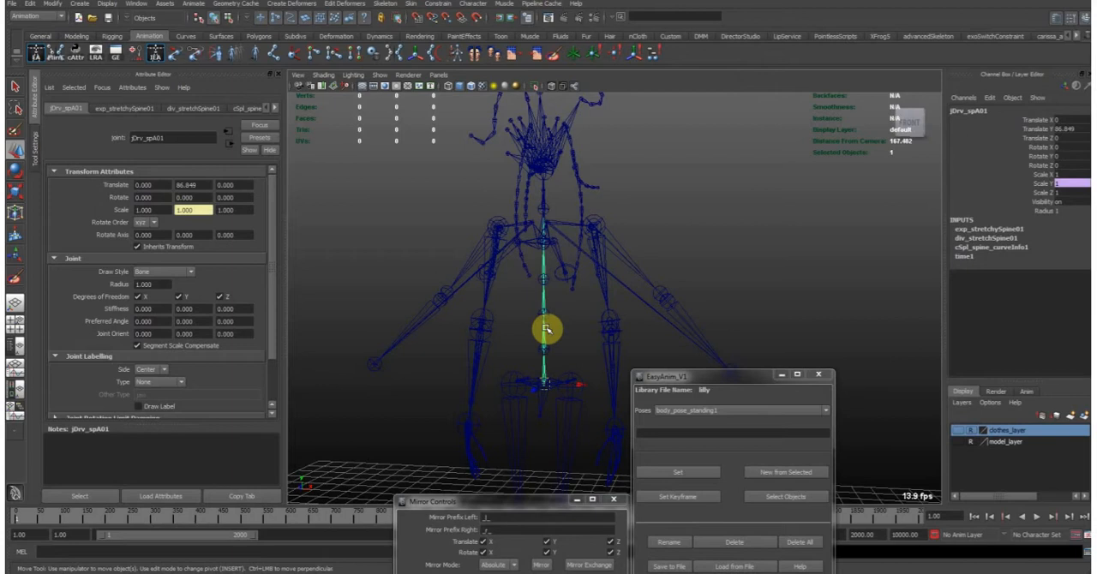
click(560, 337)
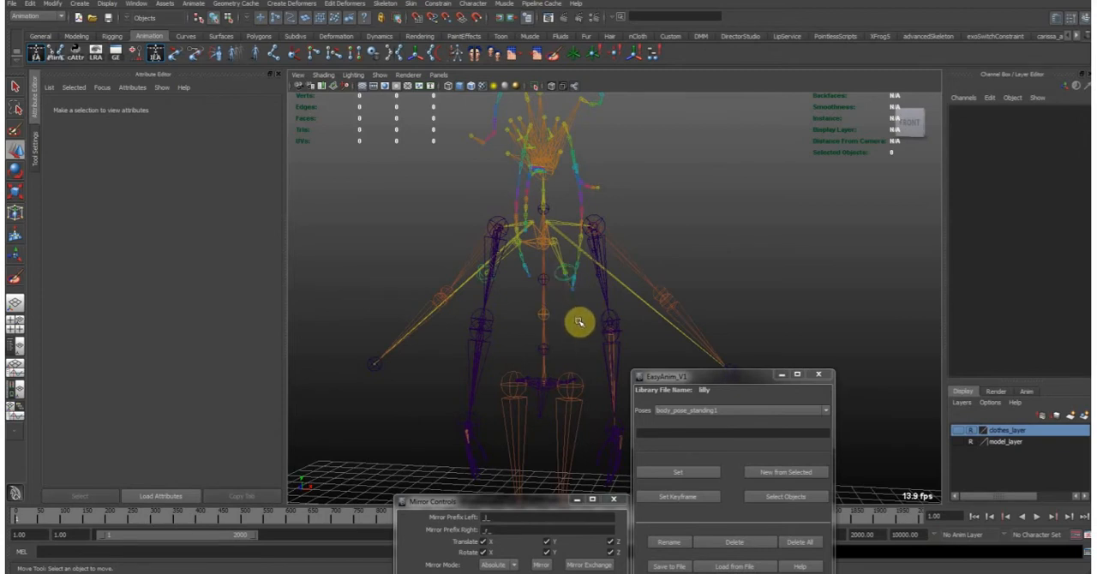
- Select the left knee bind joint to inspect the lower leg's joint chain
alt+drag(553, 414, 512, 293)
click(512, 277)
alt+right_drag(511, 293, 558, 230)
click(514, 278)
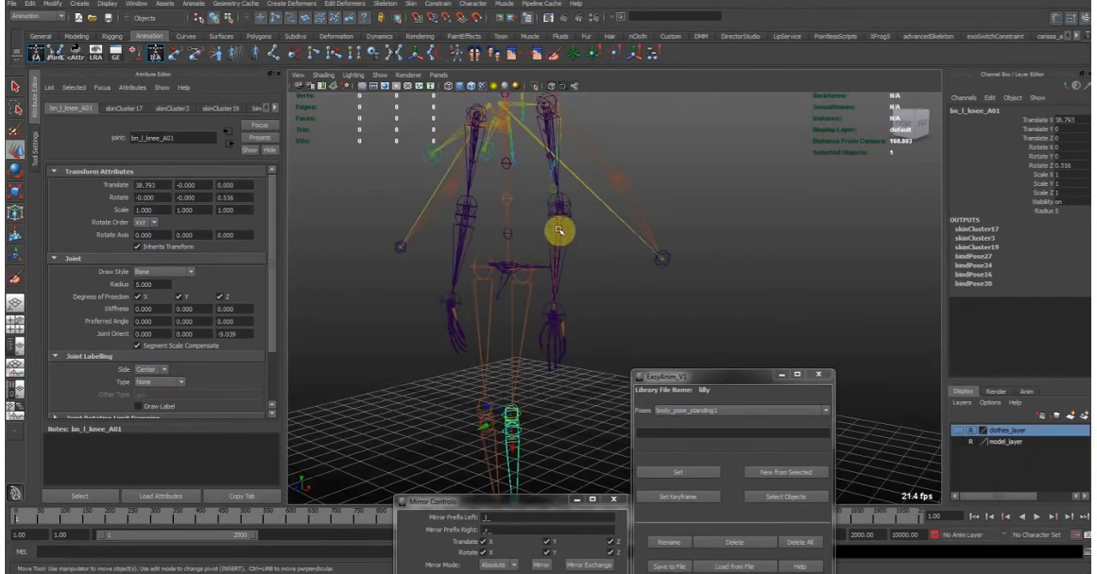
- Frame the left hand's skeleton and select the index finger's first two bind joints to examine the finger chain
click(560, 198)
click(548, 349)
key(f)
alt+drag(575, 345, 722, 304)
alt+right_drag(743, 285, 671, 252)
alt+drag(671, 252, 664, 198)
click(668, 154)
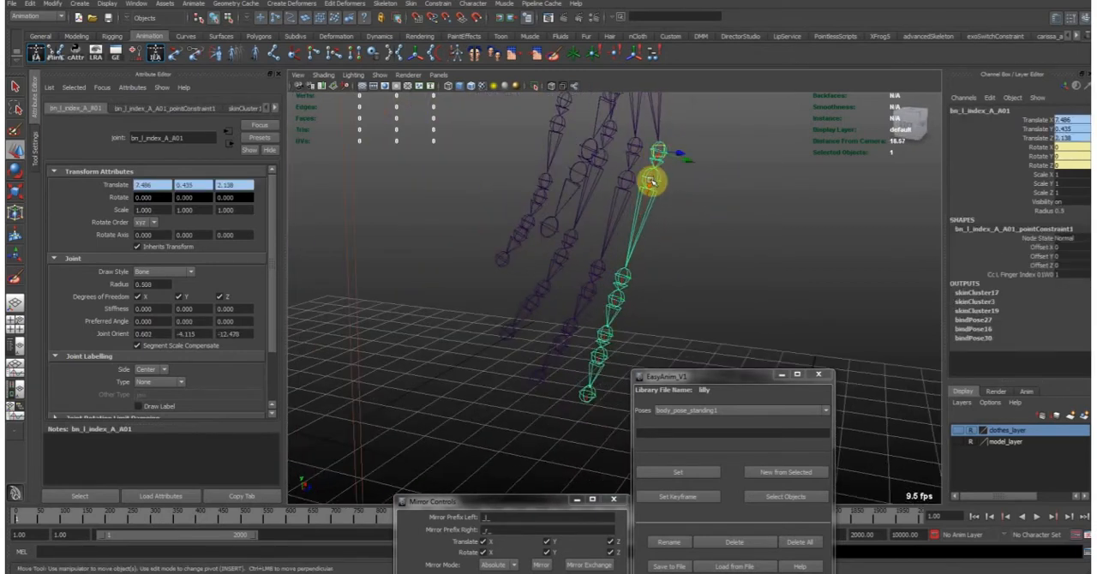
shift+click(633, 154)
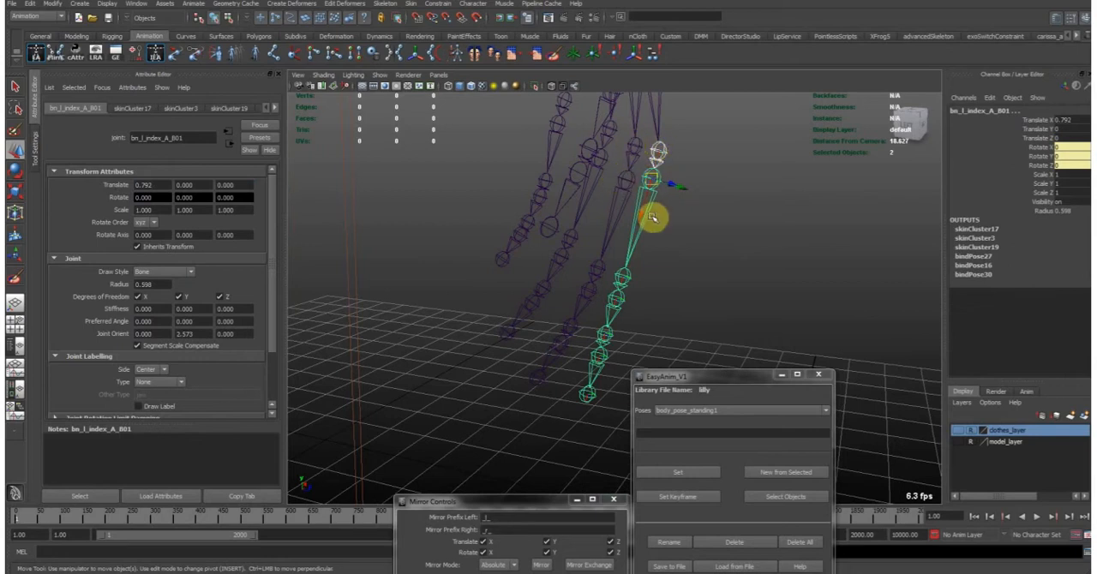
alt+right_drag(747, 199, 695, 188)
alt+drag(694, 187, 623, 182)
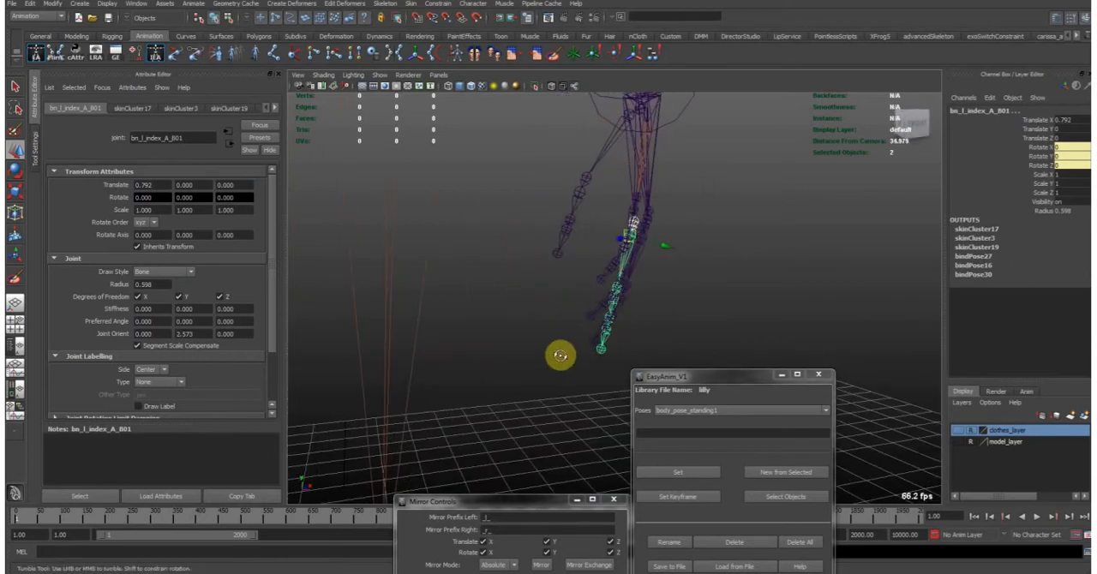
- Clear the joint selection and examine the leg skeleton from the side and the upper body's joints
click(543, 368)
alt+drag(730, 290, 477, 412)
alt+right_drag(477, 412, 513, 320)
alt+right_drag(636, 311, 462, 315)
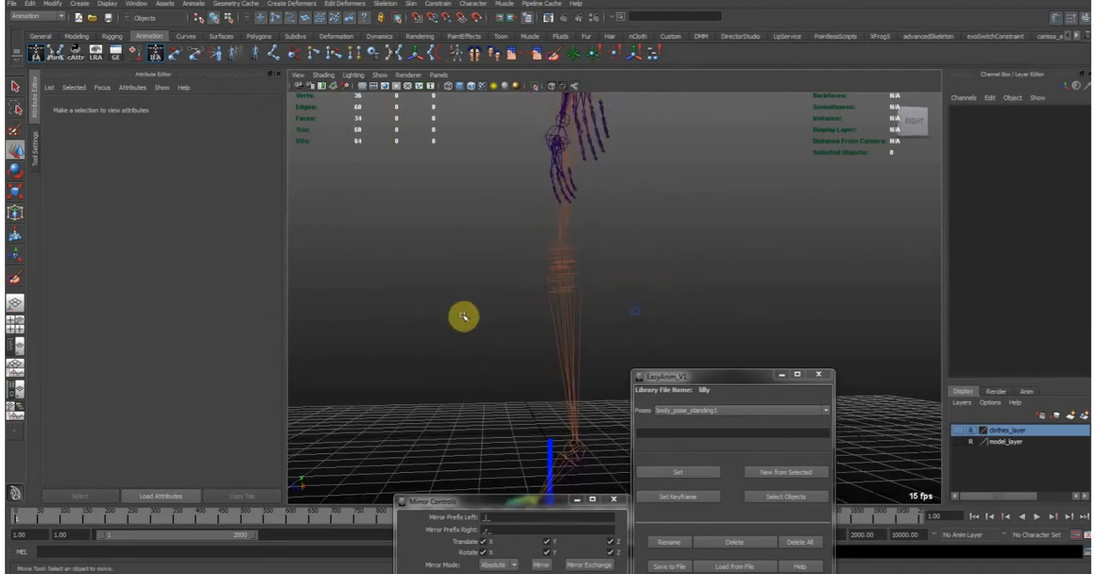
alt+middle_drag(559, 309, 553, 293)
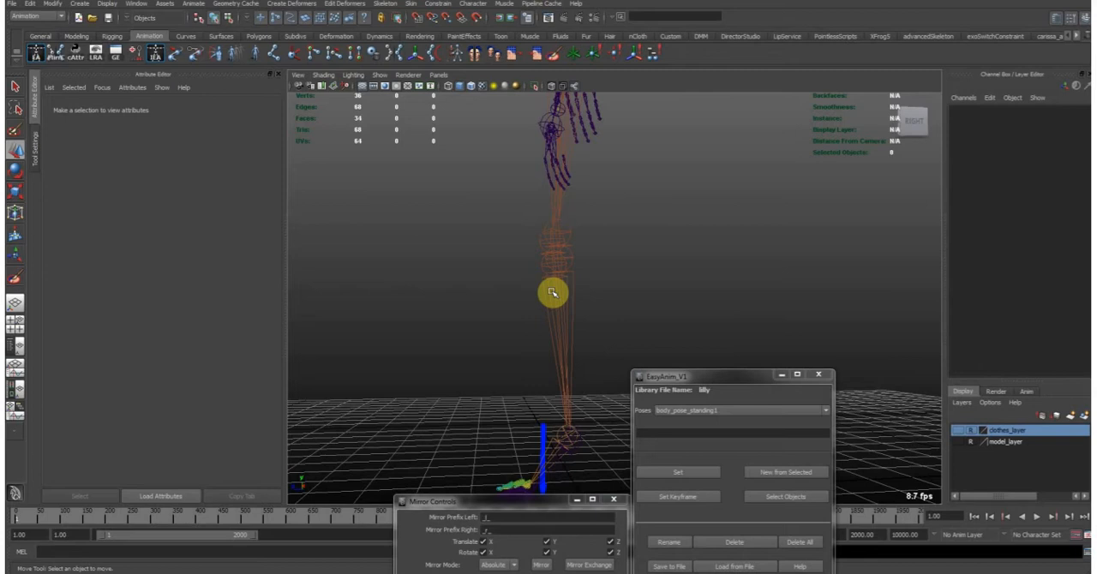
alt+drag(592, 174, 626, 350)
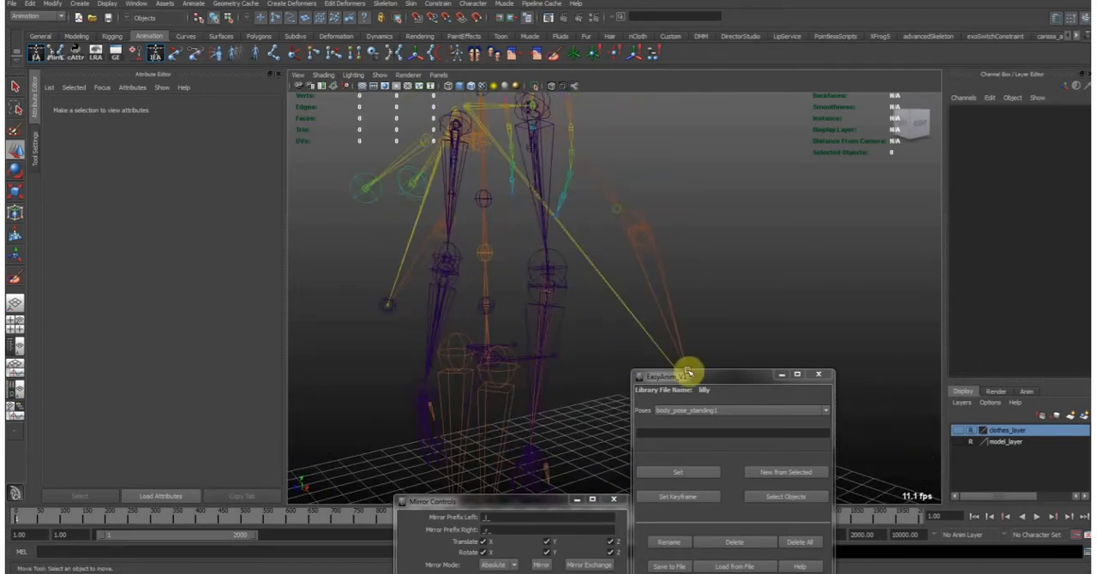
- Make clothes_layer and model_layer visible over the skeleton
click(958, 431)
click(957, 442)
alt+drag(621, 297, 641, 335)
- Hide joints in the viewport and display NURBS curves
click(380, 76)
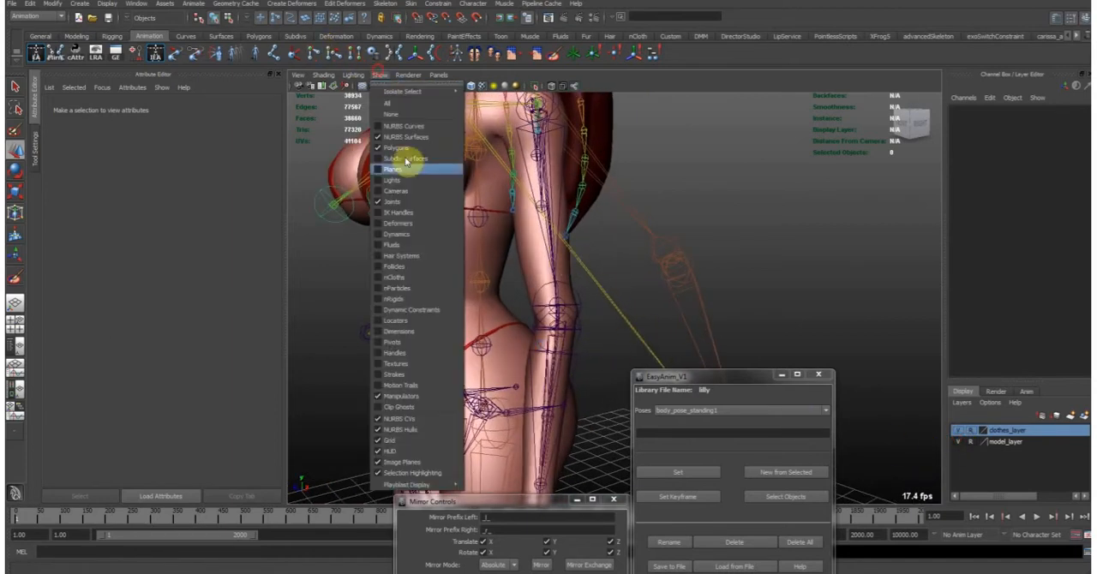
click(410, 202)
click(379, 75)
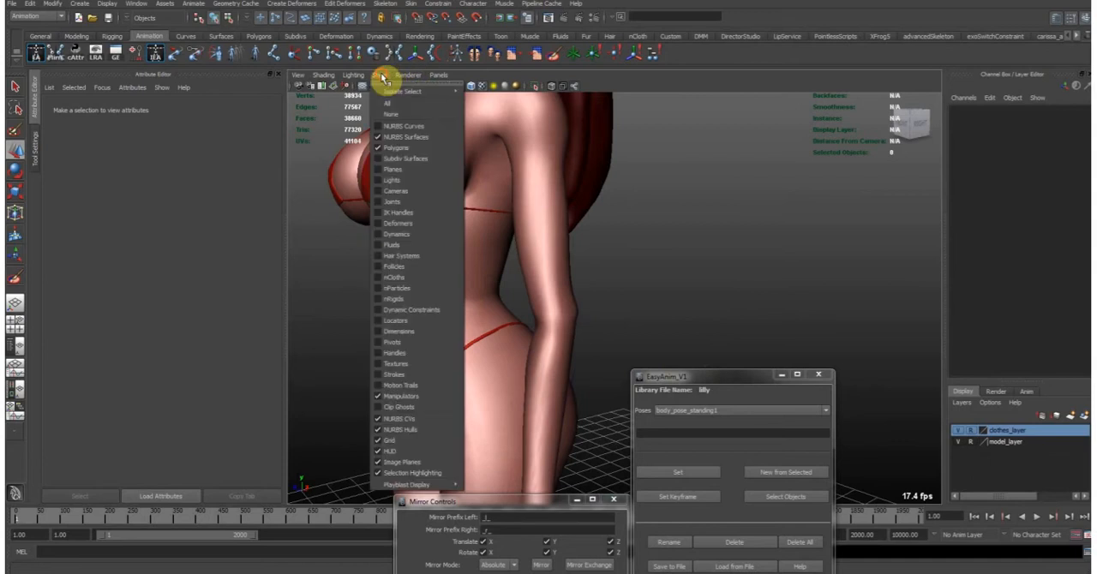
click(392, 125)
- Rotate the left forearm FK control to about -160.9 in Y to bend the elbow fully
click(584, 326)
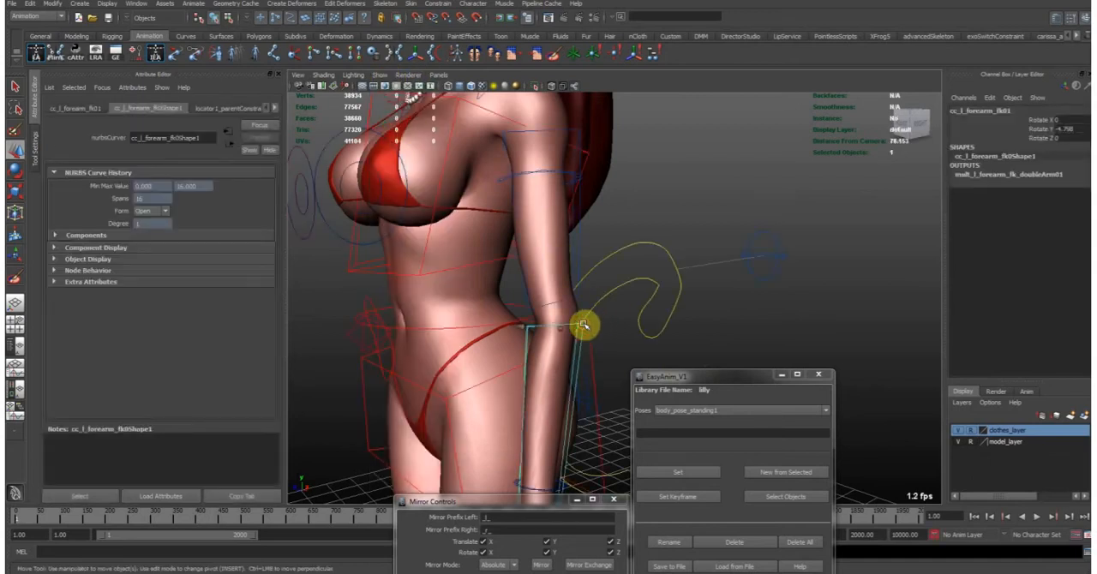
alt+right_drag(657, 260, 607, 286)
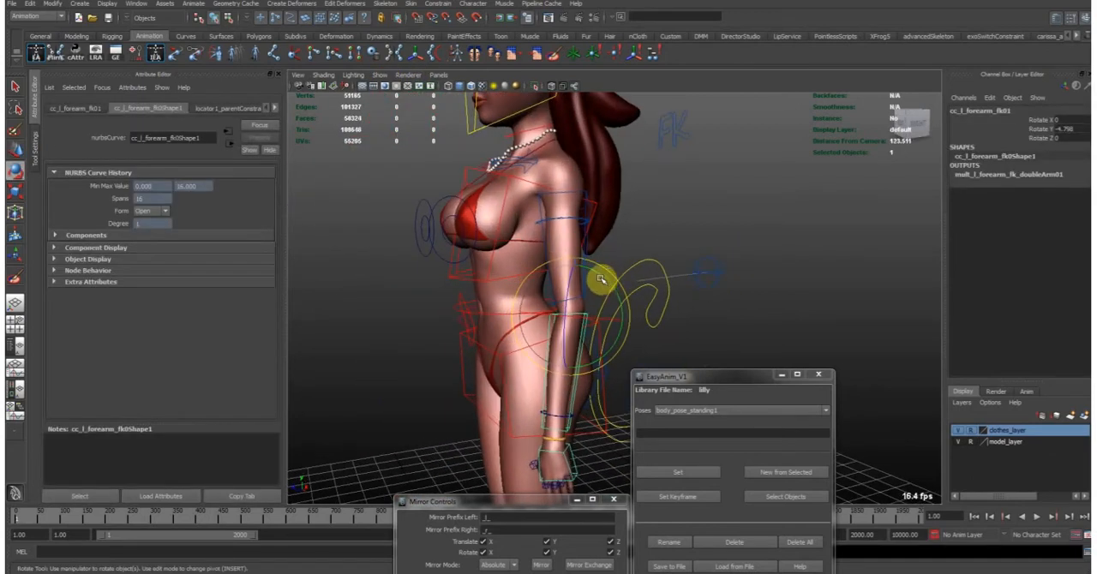
alt+drag(548, 191, 772, 294)
alt+middle_drag(521, 204, 531, 228)
alt+right_drag(532, 228, 625, 229)
middle_drag(627, 229, 636, 231)
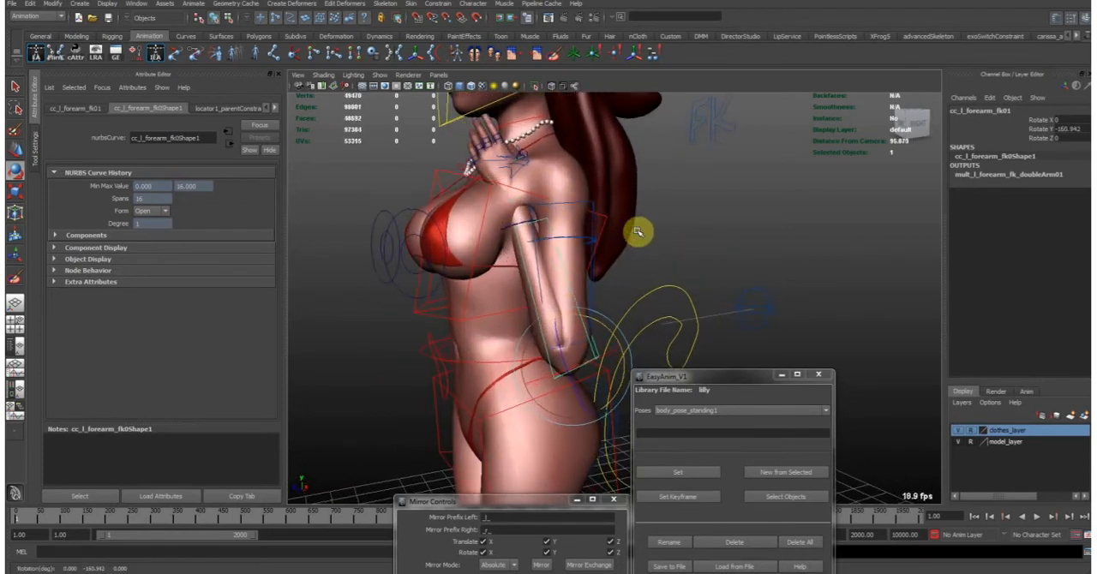
- Rotate the left upper arm FK control to about 17.1, -2.1, -32.2 and inspect the bent elbow up close
click(597, 287)
drag(587, 167, 535, 368)
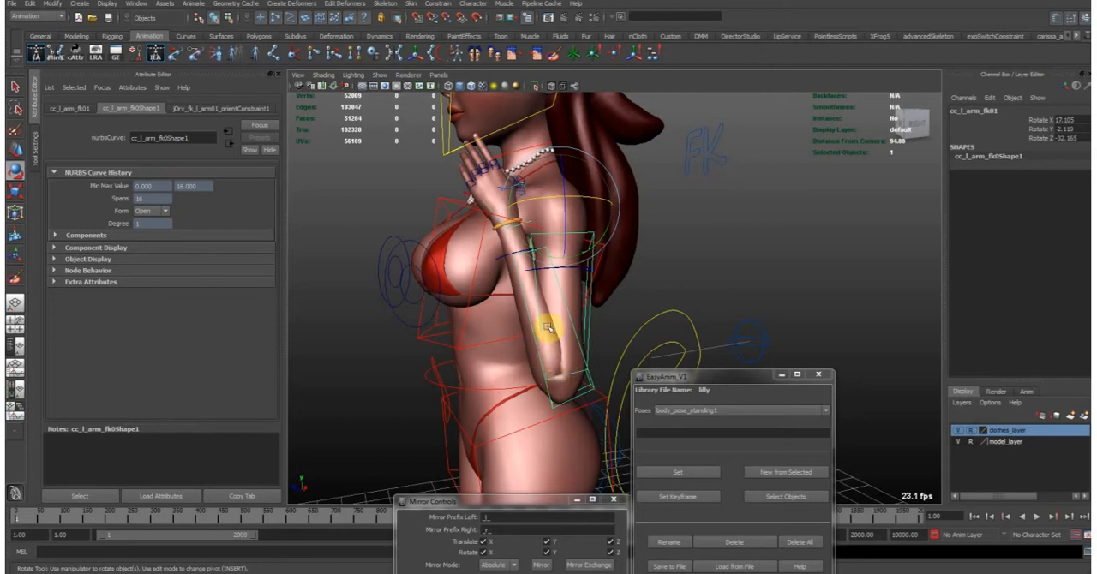
alt+drag(543, 328, 546, 351)
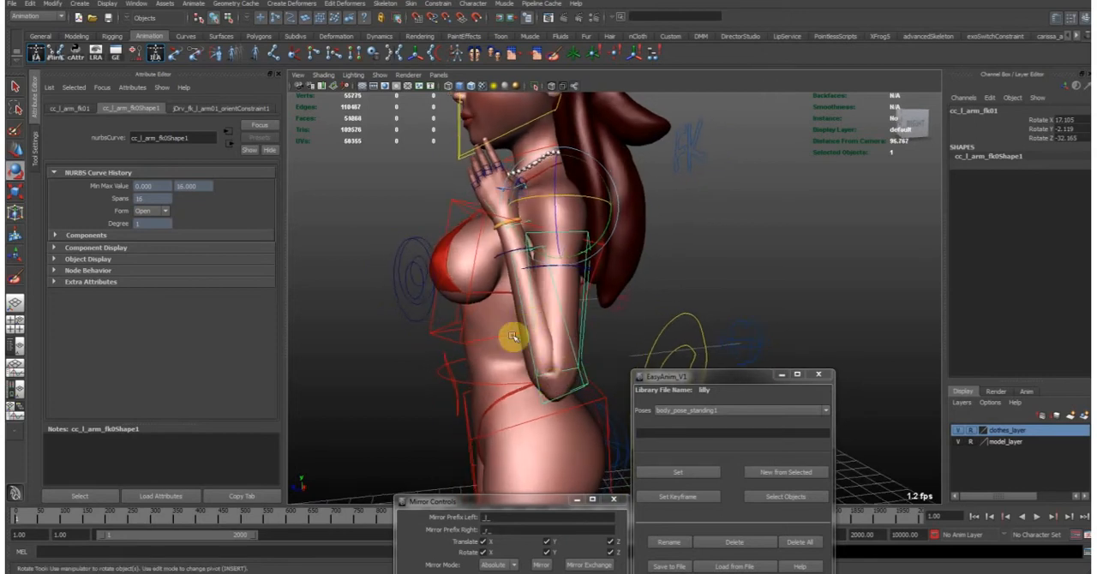
alt+right_drag(535, 348, 602, 347)
alt+middle_drag(471, 298, 497, 267)
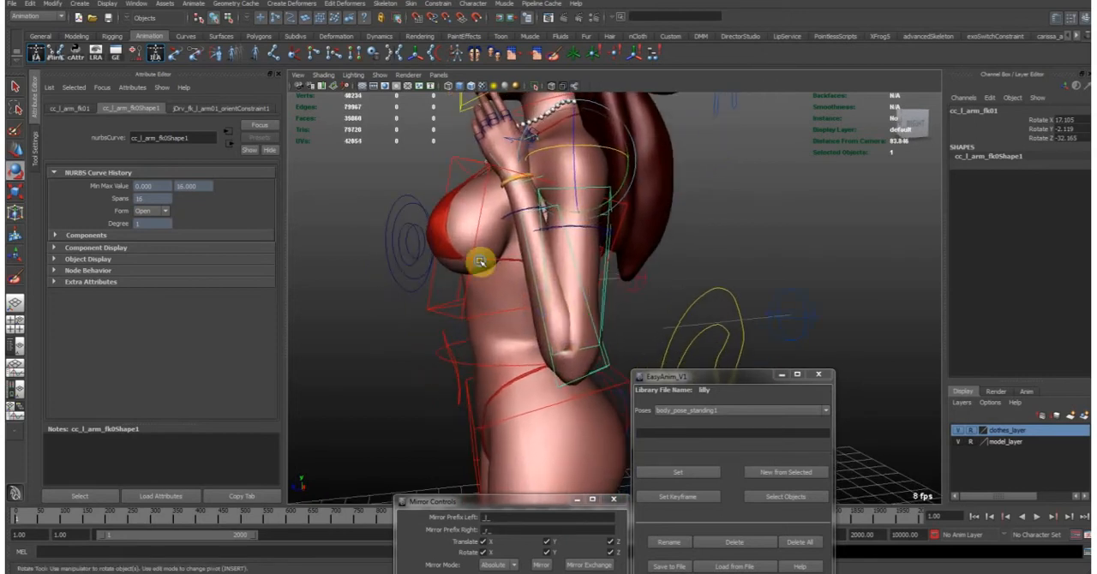
alt+right_drag(497, 266, 621, 301)
- Display joints in the viewport and select the left forearm's FK driver joint at the bent elbow
click(379, 75)
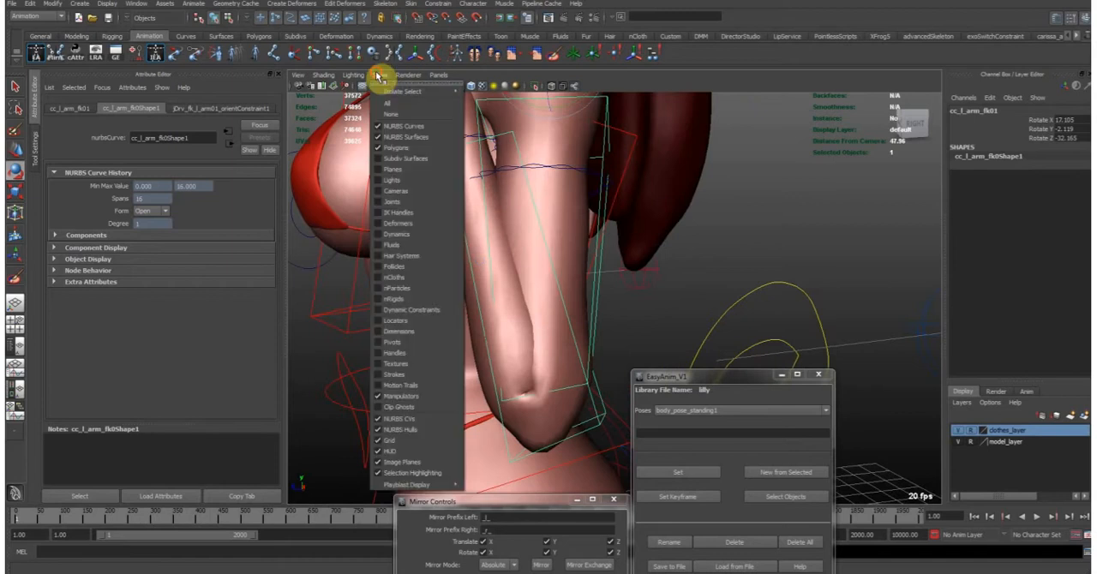
click(408, 203)
key(w)
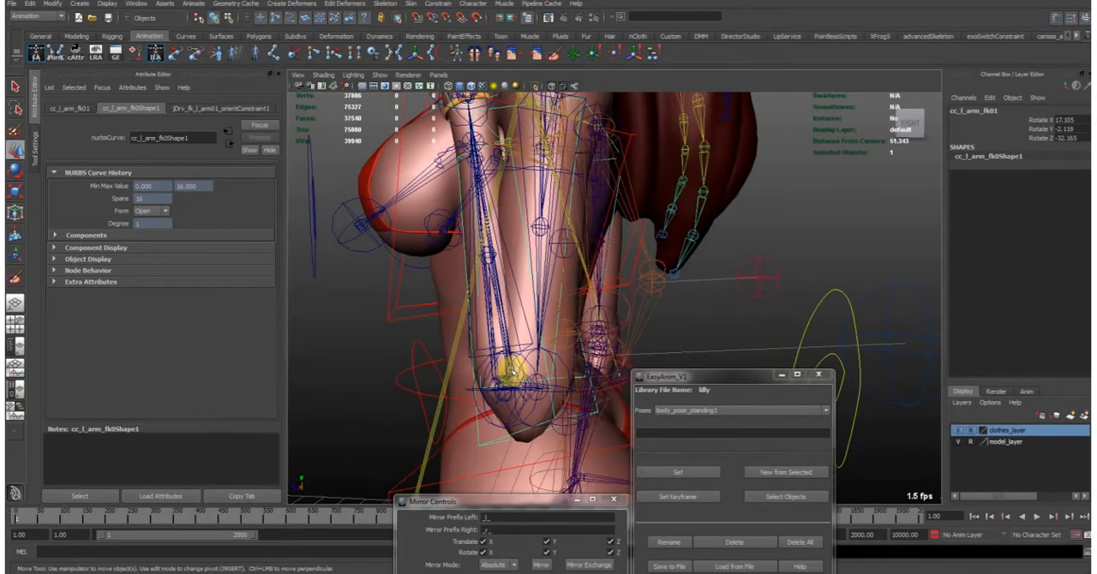
click(495, 358)
mouse_move(497, 363)
alt+mouse_down()
mouse_move(507, 374)
mouse_move(491, 365)
alt+mouse_up()
click(495, 330)
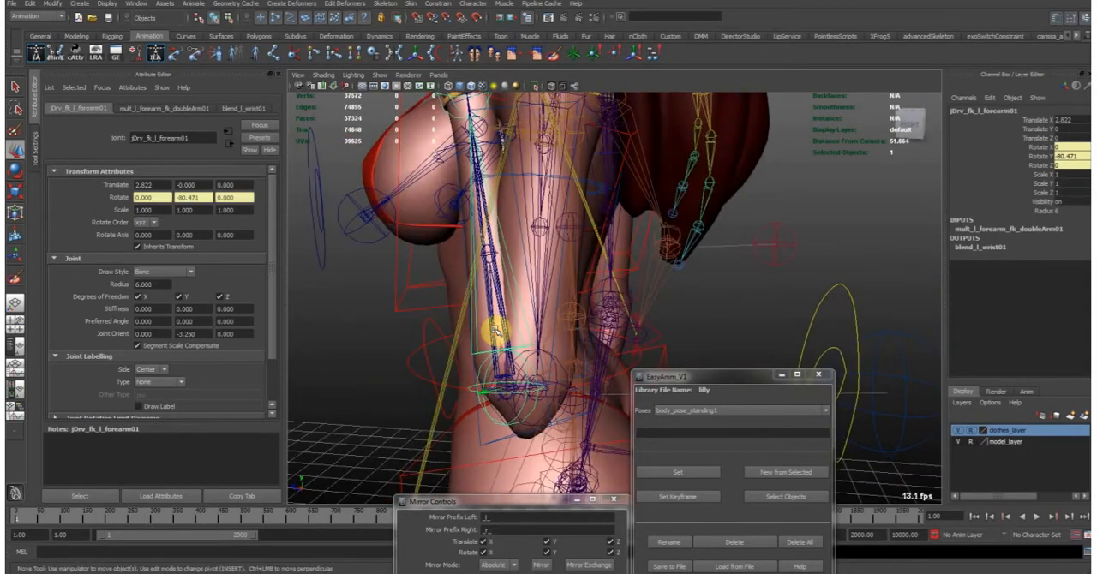
- Examine the bent left arm's joints from behind and select the forearm bind joint bn_l_forearm01
alt+drag(531, 315, 539, 191)
click(540, 201)
click(539, 191)
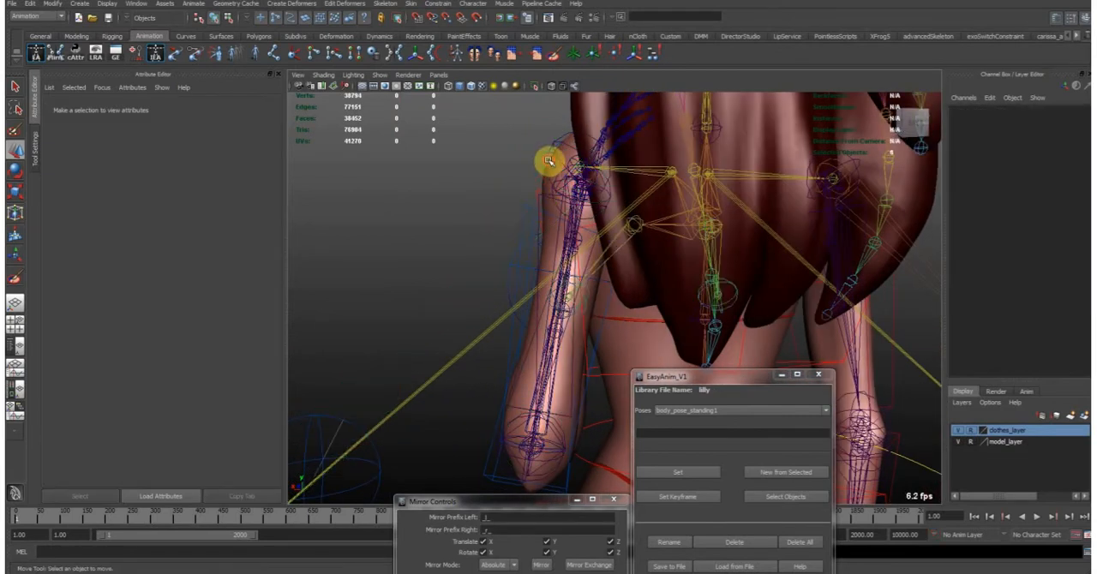
click(552, 152)
click(519, 270)
alt+drag(519, 270, 510, 379)
click(496, 369)
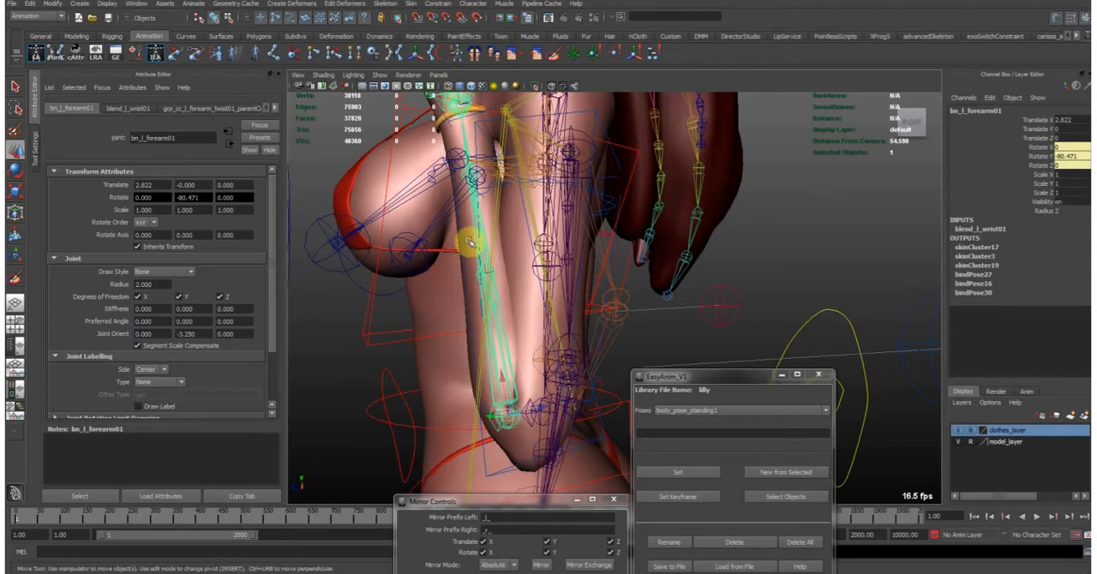
- Try offsetting the left forearm bind joint to compare the elbow's deformation, undo the move and clear the selection
alt+drag(542, 396, 558, 286)
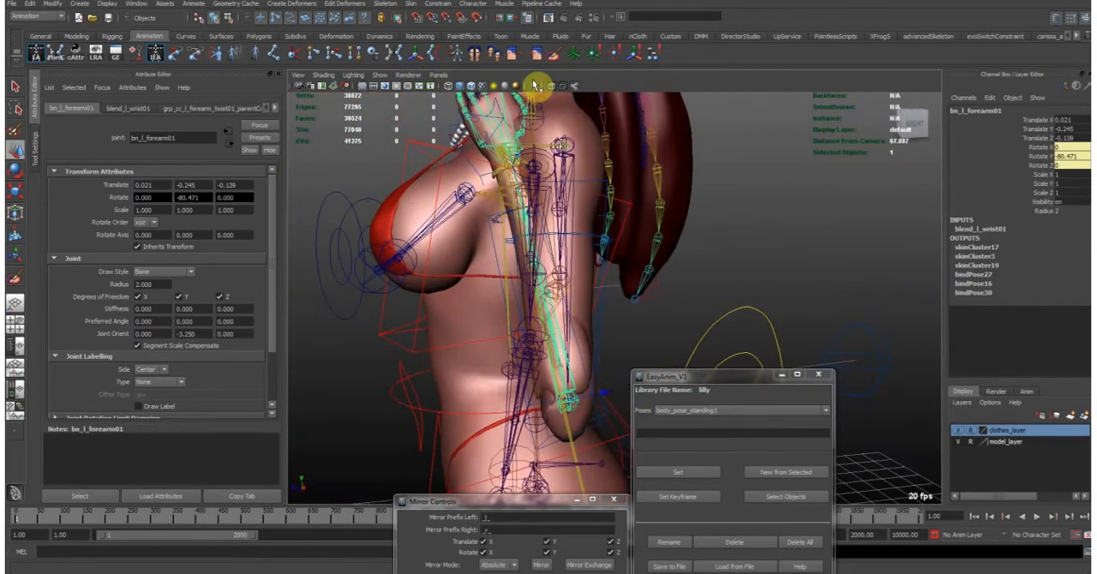
alt+drag(580, 91, 588, 340)
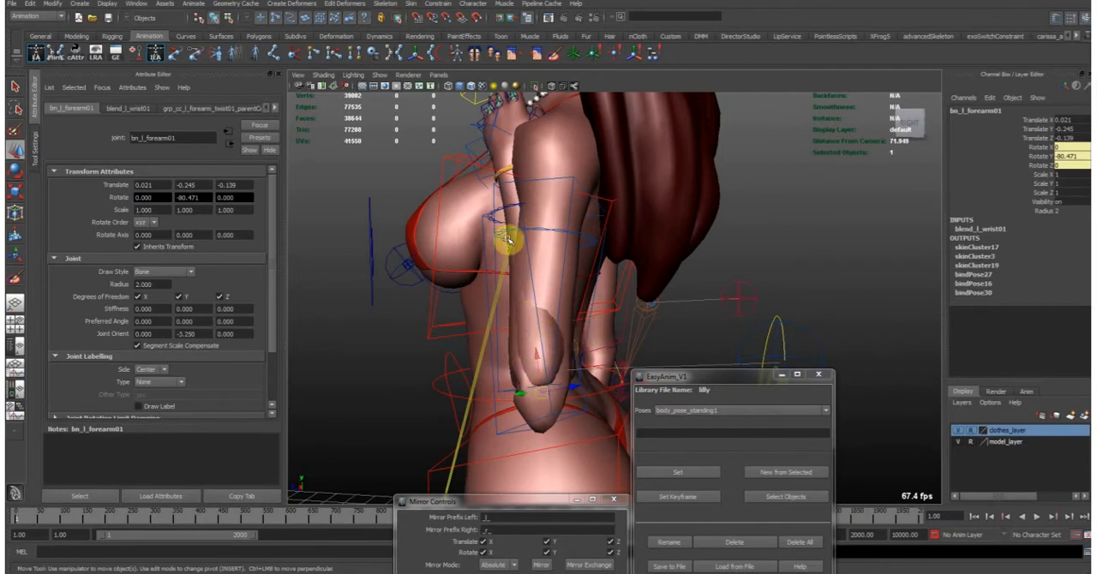
alt+drag(529, 357, 540, 312)
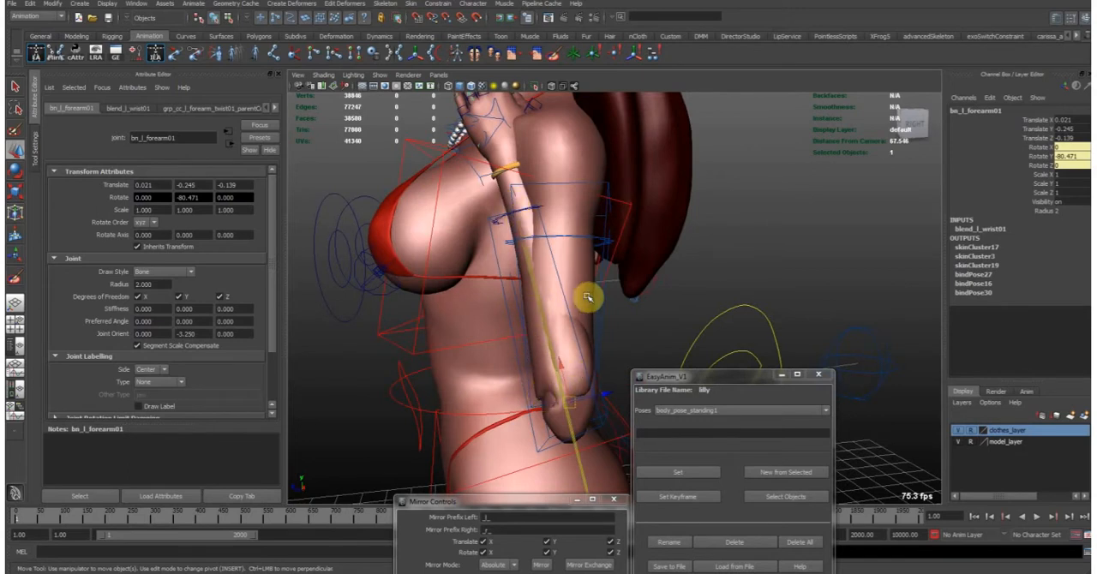
alt+drag(592, 338, 559, 344)
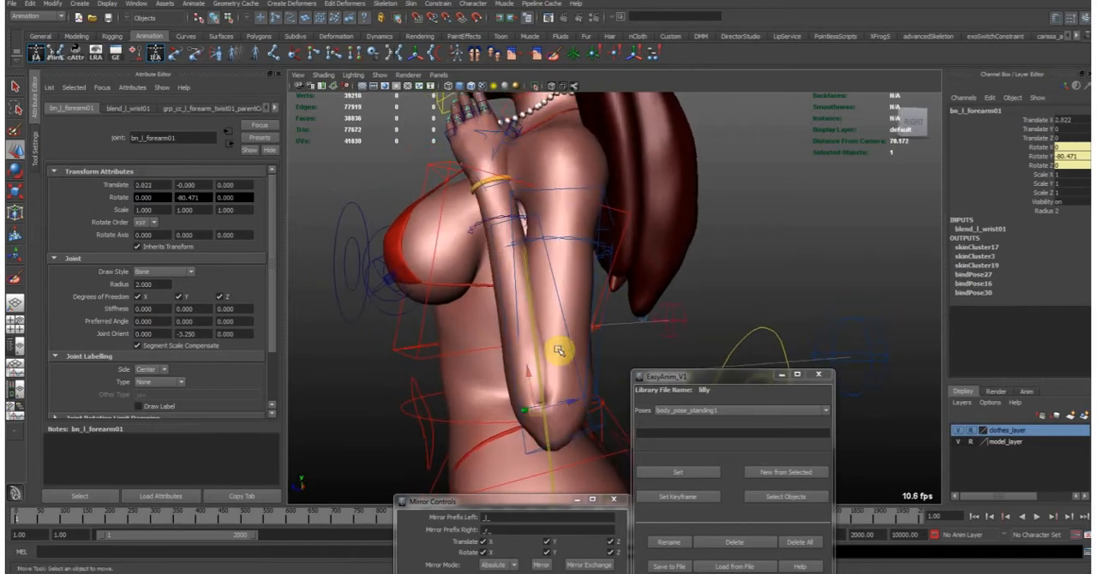
click(560, 350)
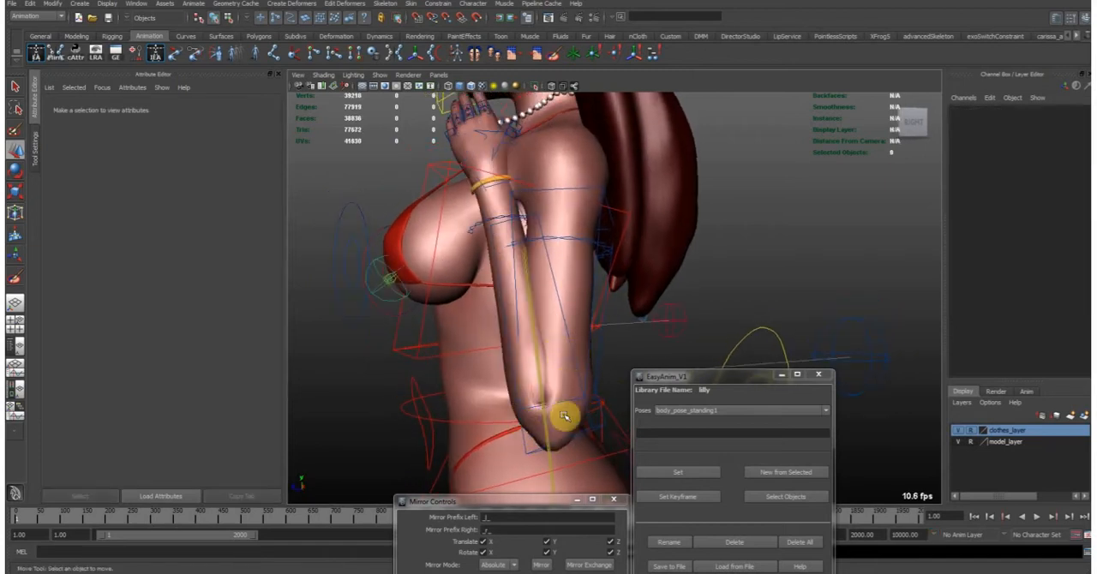
- Raise the left foot control to about 2.6, 63.4, 4.7 in X, Y, Z to fold the knee
alt+right_drag(622, 402, 548, 412)
alt+middle_drag(566, 385, 558, 282)
alt+middle_drag(524, 409, 501, 116)
alt+middle_drag(523, 467, 537, 282)
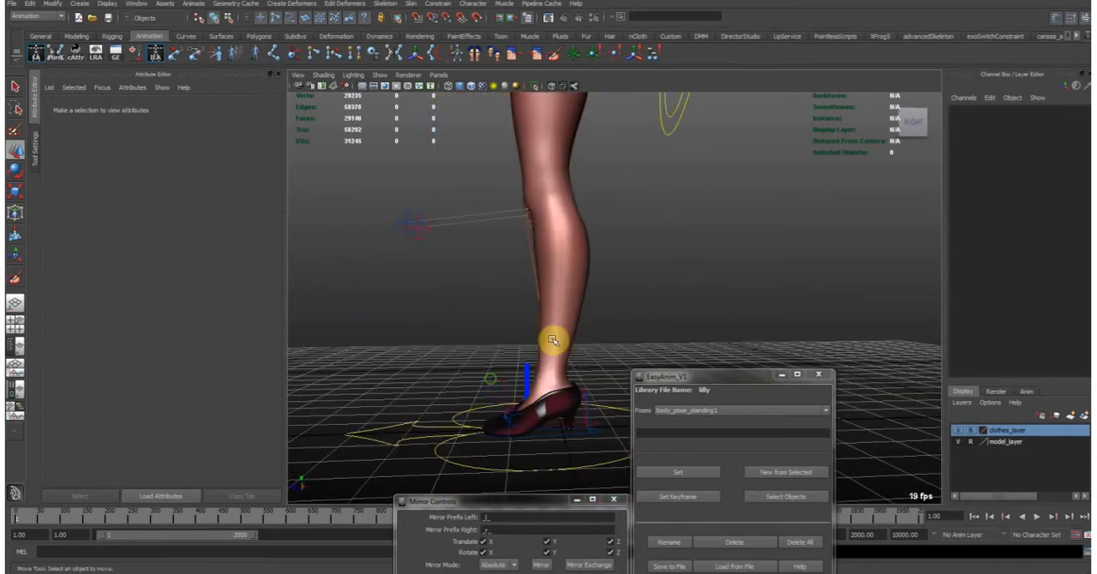
click(602, 414)
alt+right_drag(596, 410, 552, 390)
alt+middle_drag(551, 382, 546, 423)
drag(547, 423, 541, 167)
alt+middle_drag(541, 167, 567, 335)
alt+drag(567, 336, 583, 321)
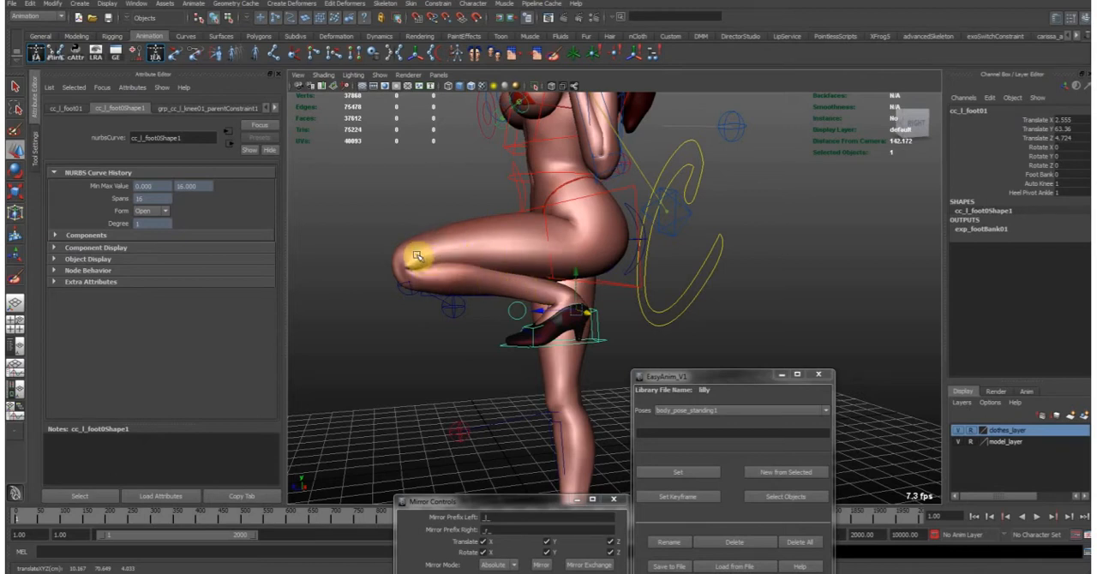
- Examine the folded left knee's deformation from the outer and inner sides of the leg
alt+middle_drag(564, 176, 584, 239)
alt+right_drag(505, 335, 535, 337)
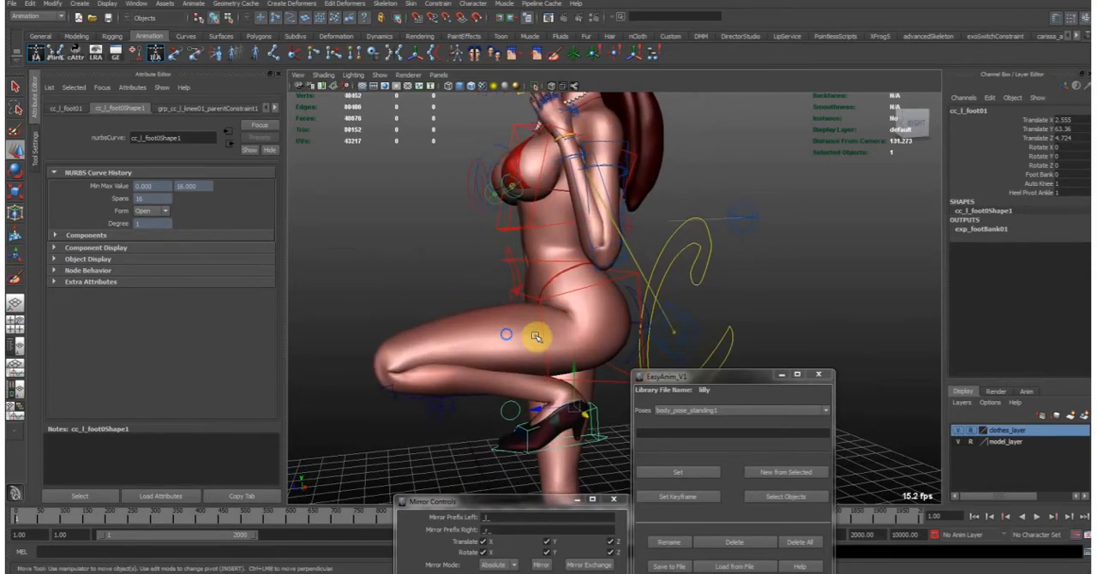
alt+drag(538, 336, 538, 319)
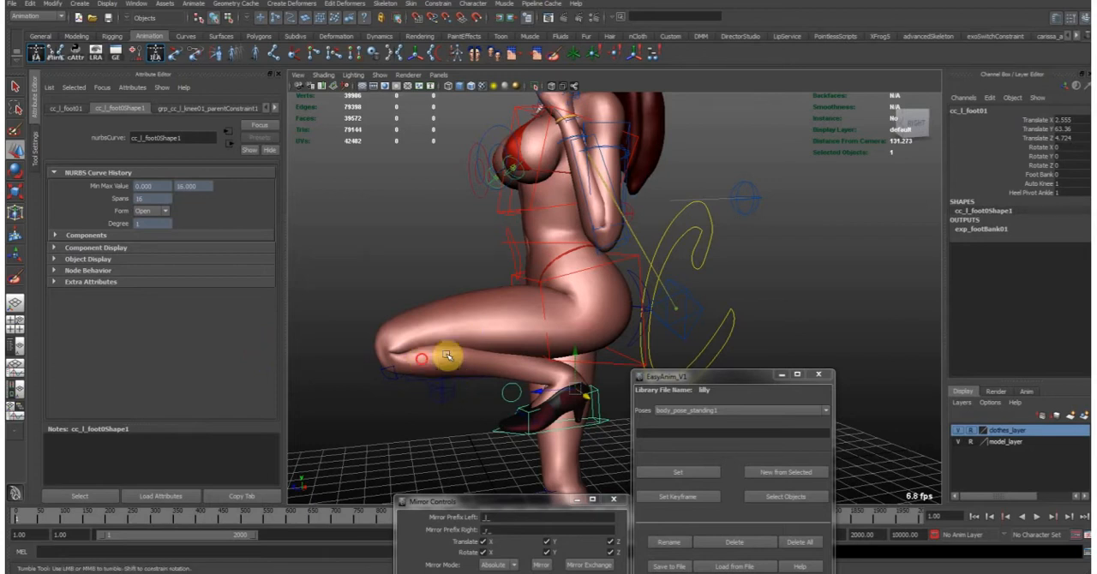
alt+drag(448, 358, 605, 366)
alt+middle_drag(604, 366, 492, 237)
alt+right_drag(492, 237, 620, 237)
alt+drag(619, 237, 626, 221)
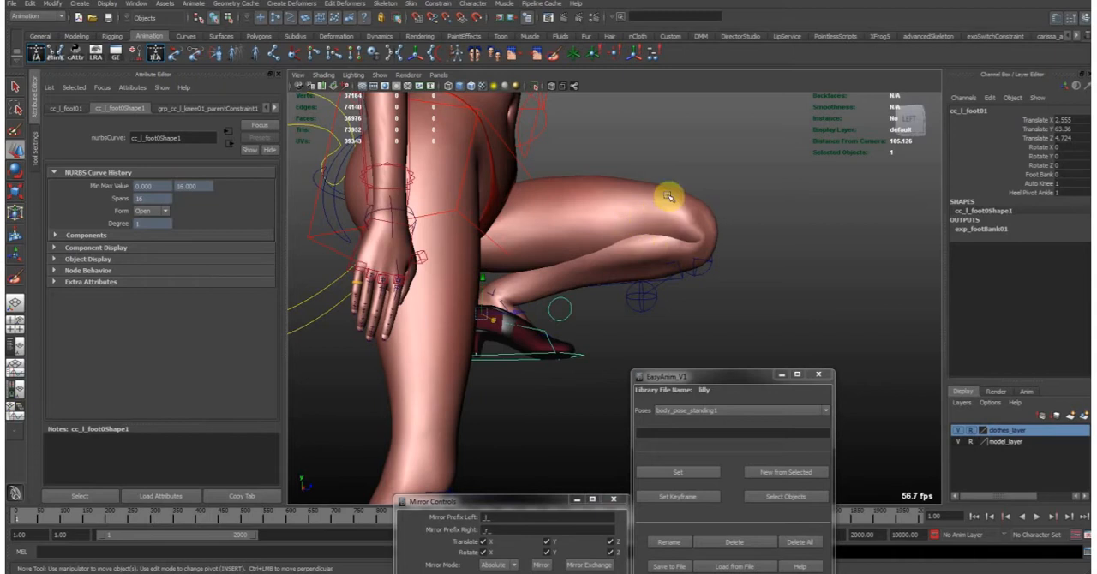
alt+drag(634, 189, 630, 281)
alt+right_drag(630, 281, 550, 255)
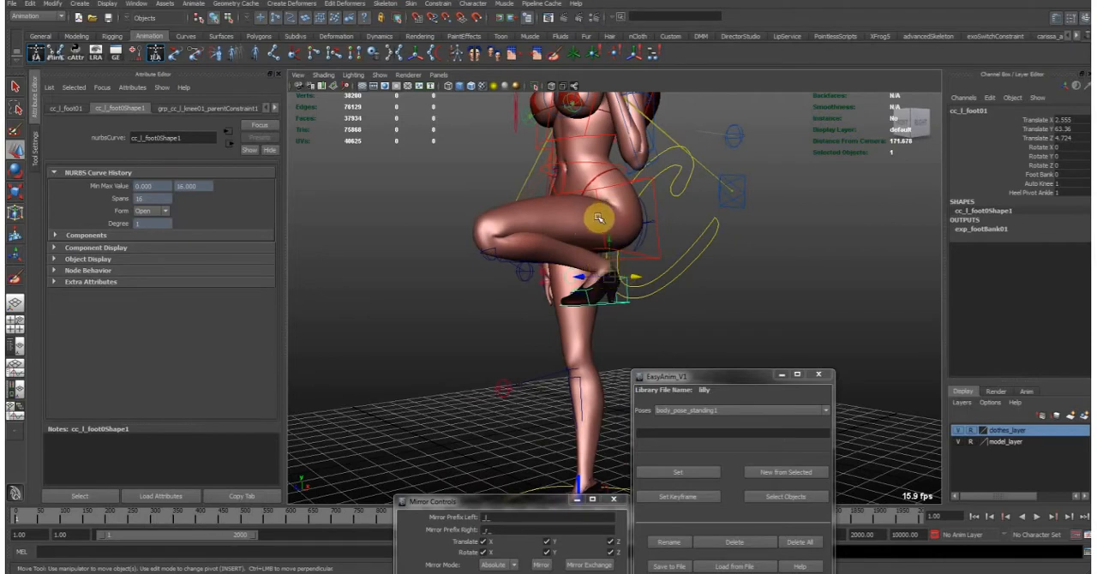
- Lower the left foot control, reset its Translate X, Y and Z to 0, and clear the selection
drag(611, 267, 645, 413)
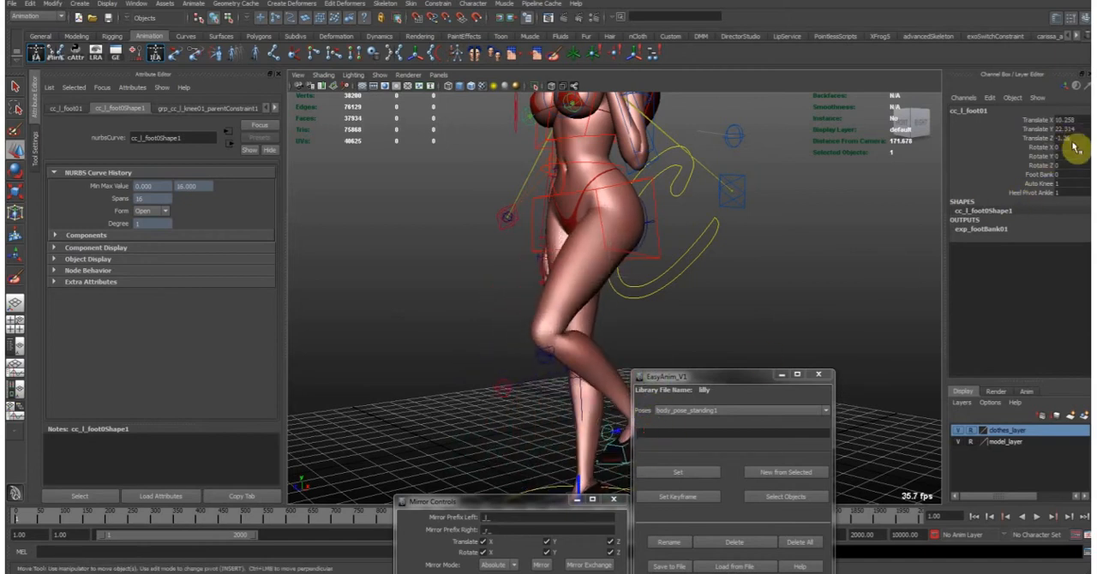
drag(1073, 121, 1063, 140)
key(ctrl+z)
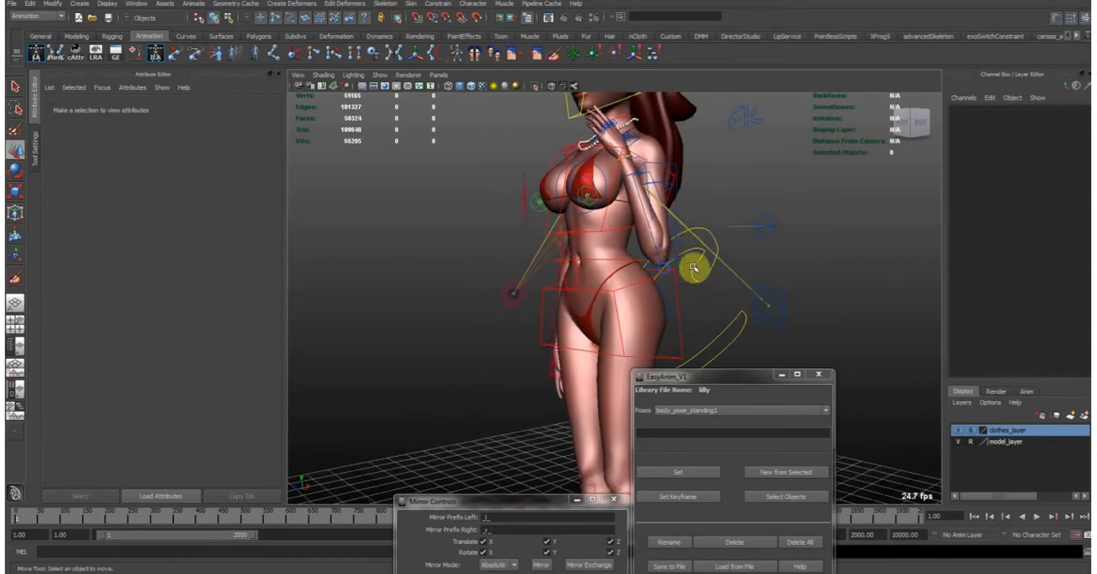
drag(694, 268, 679, 251)
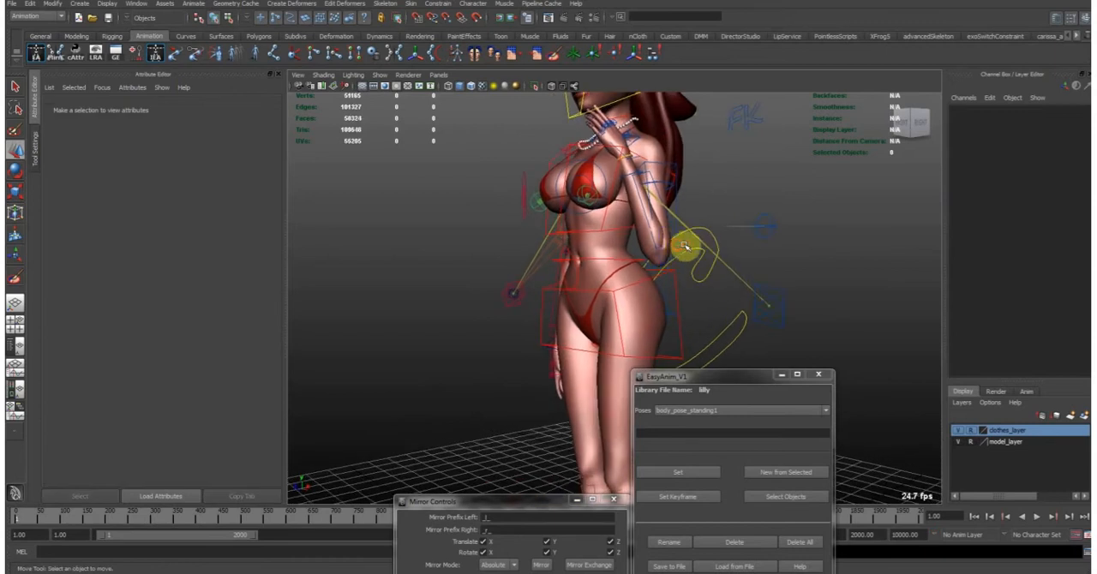
- Reset the left arm's FK controls to 0 so the arm hangs straight
click(686, 247)
text(0)
key(Return)
- Turn on X-ray joint display and select the left index finger's base bind joint to examine its chain inside the hand
alt+drag(734, 319, 603, 324)
alt+right_drag(657, 307, 632, 210)
alt+drag(631, 210, 649, 239)
click(622, 253)
click(555, 86)
alt+drag(543, 152, 577, 193)
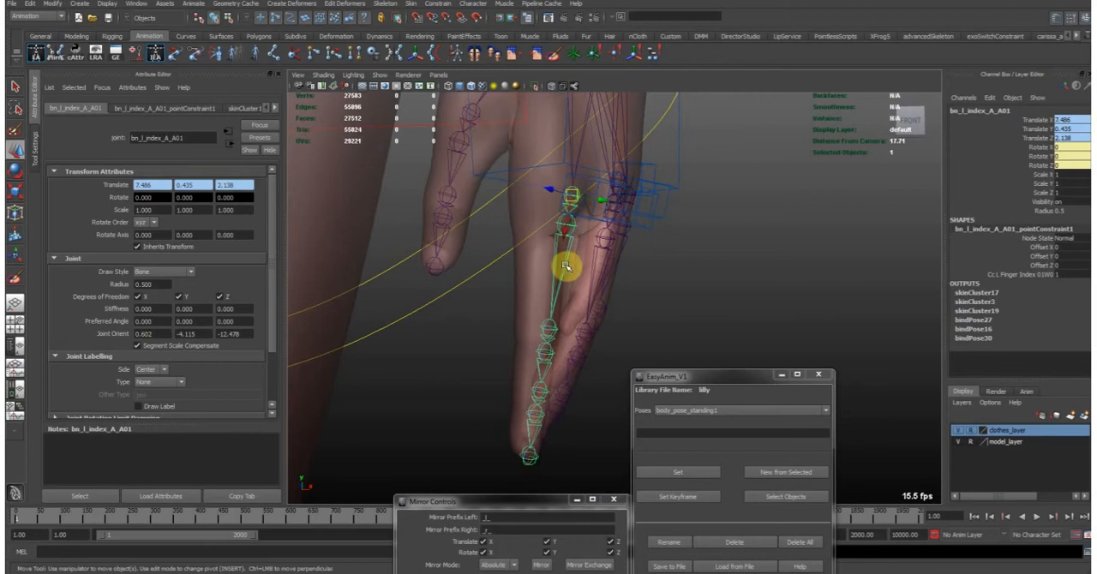
- Turn off X-ray display and examine the left index finger's solid surface and knuckle placement from several sides
click(550, 86)
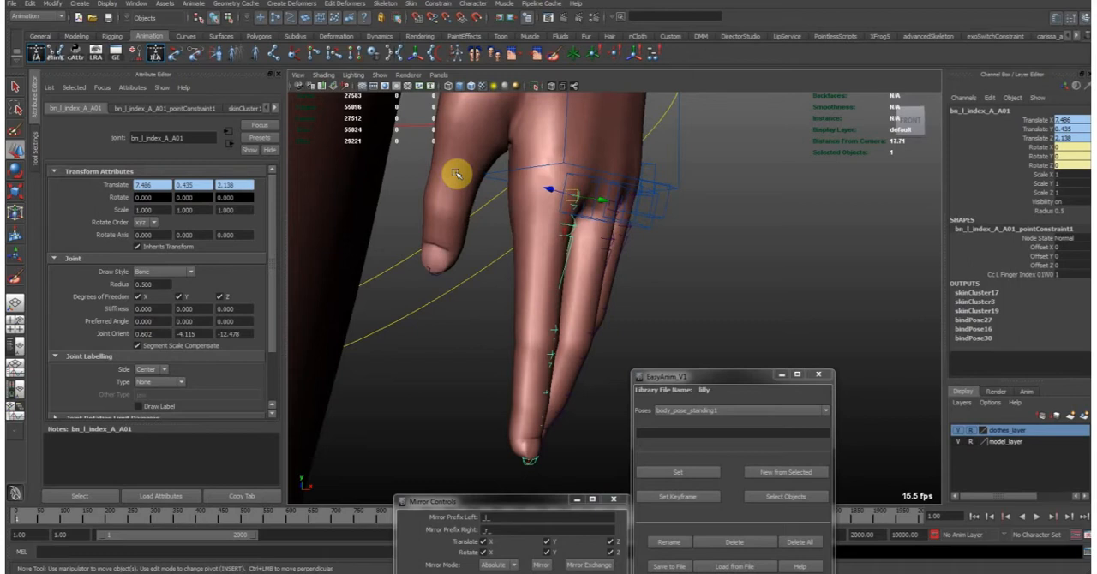
alt+drag(514, 286, 554, 287)
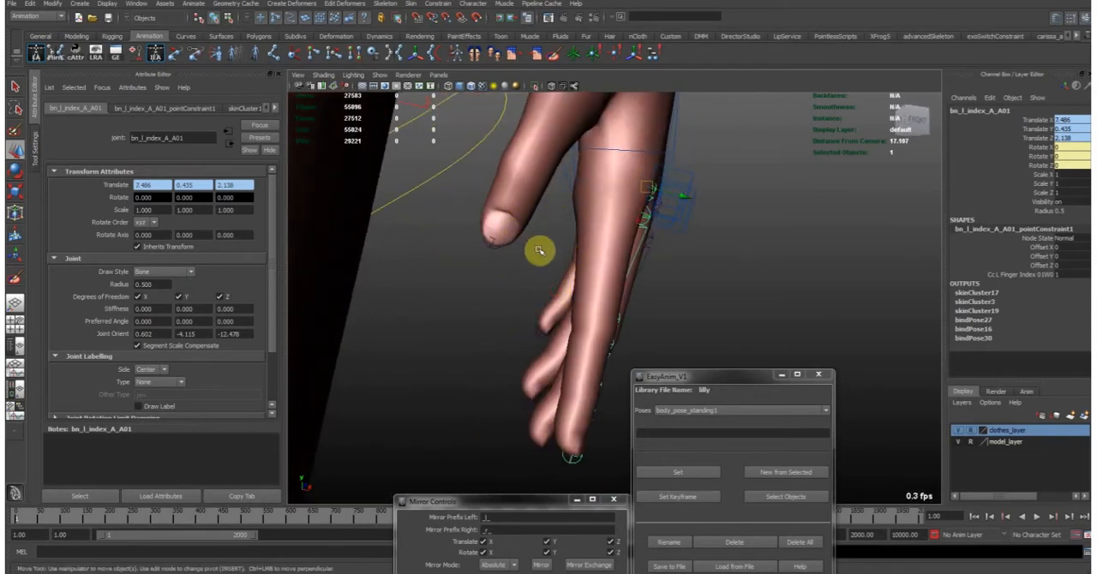
alt+drag(620, 232, 515, 242)
alt+drag(592, 243, 586, 264)
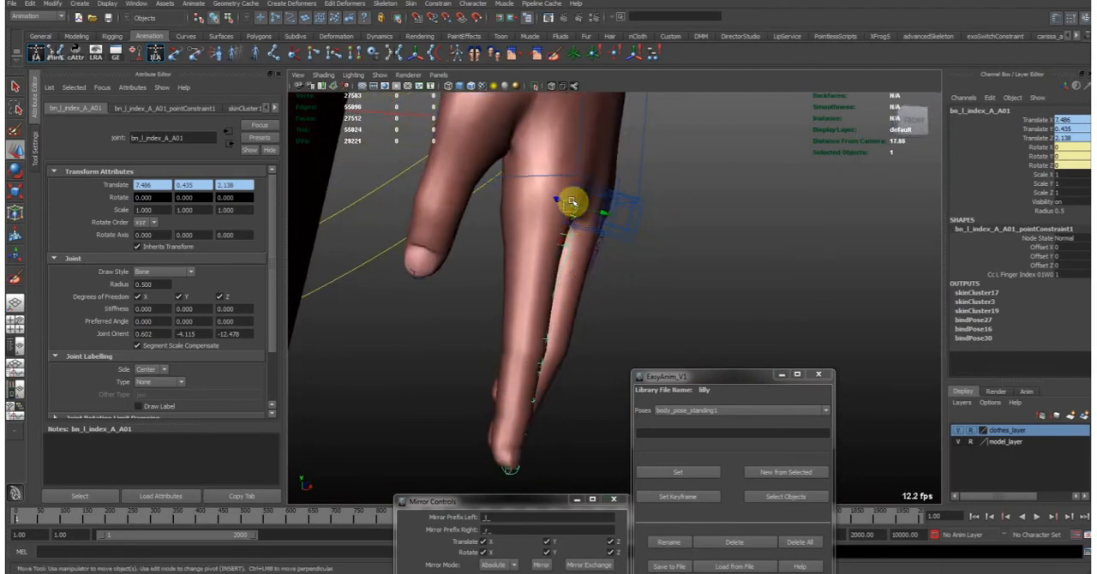
alt+drag(524, 93, 568, 152)
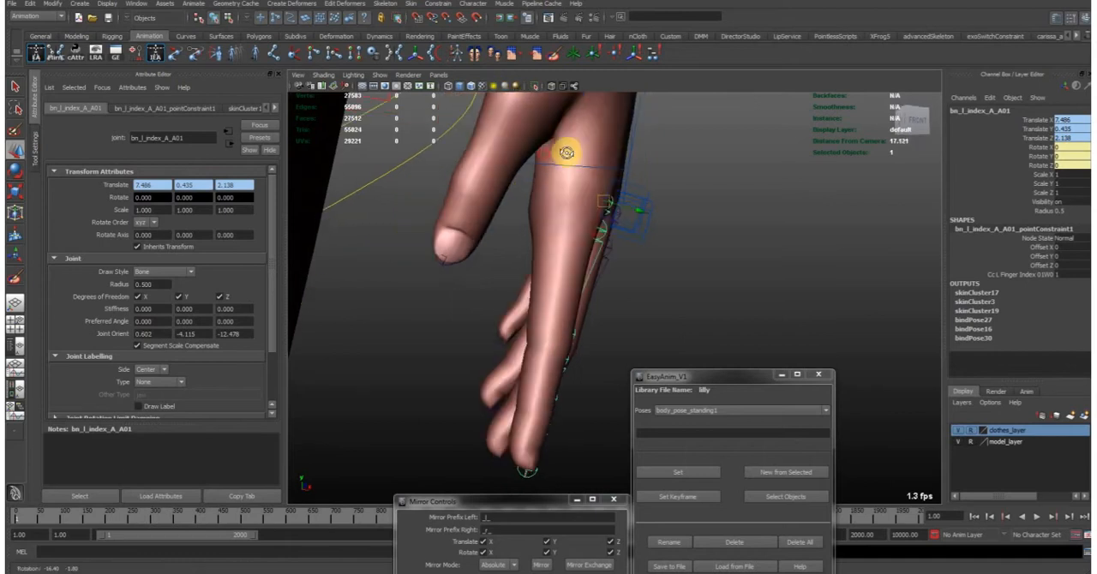
- Turn X-ray display on to compare the left index finger's joint chain with its surface, and return to solid display
click(559, 89)
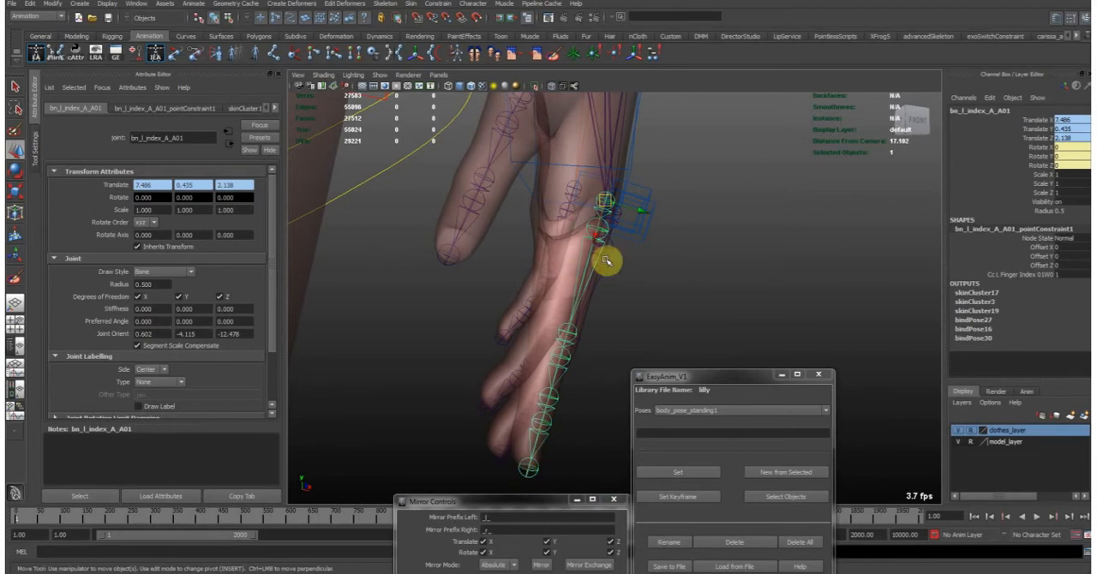
alt+drag(612, 201, 604, 201)
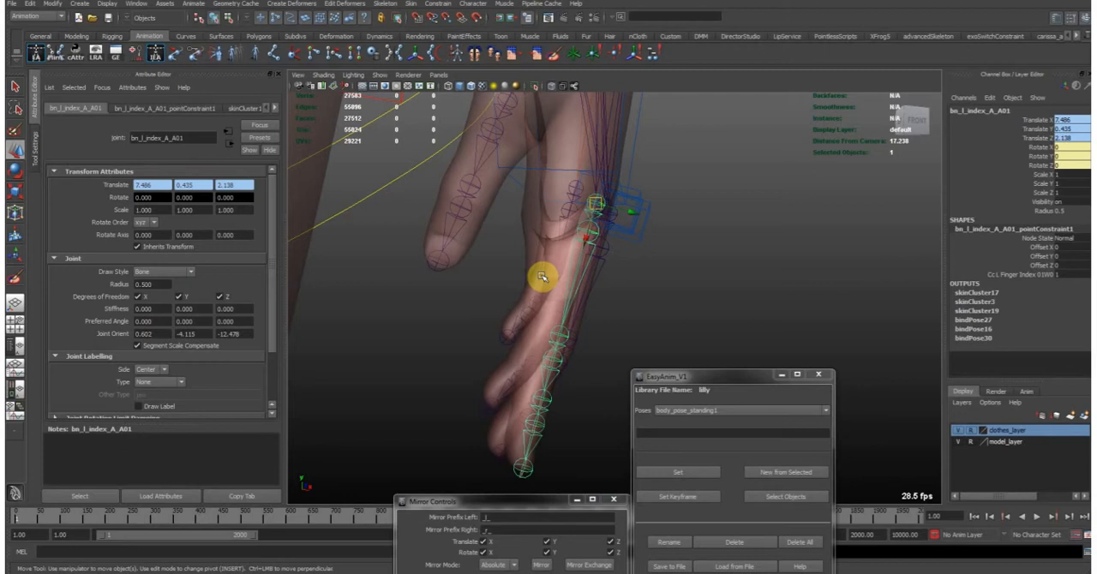
alt+drag(527, 274, 587, 233)
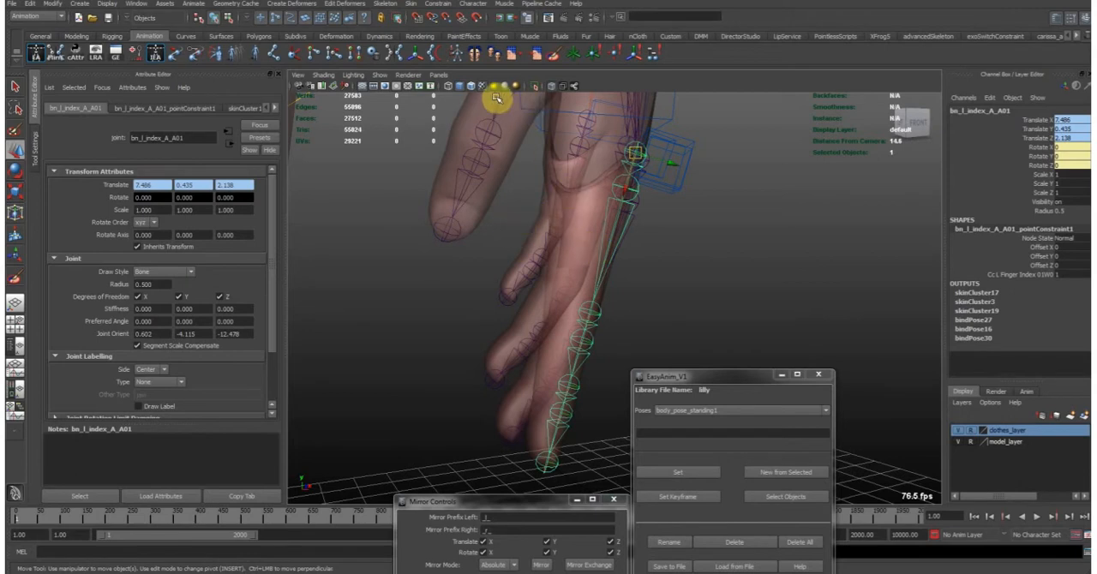
click(551, 94)
alt+drag(642, 201, 632, 196)
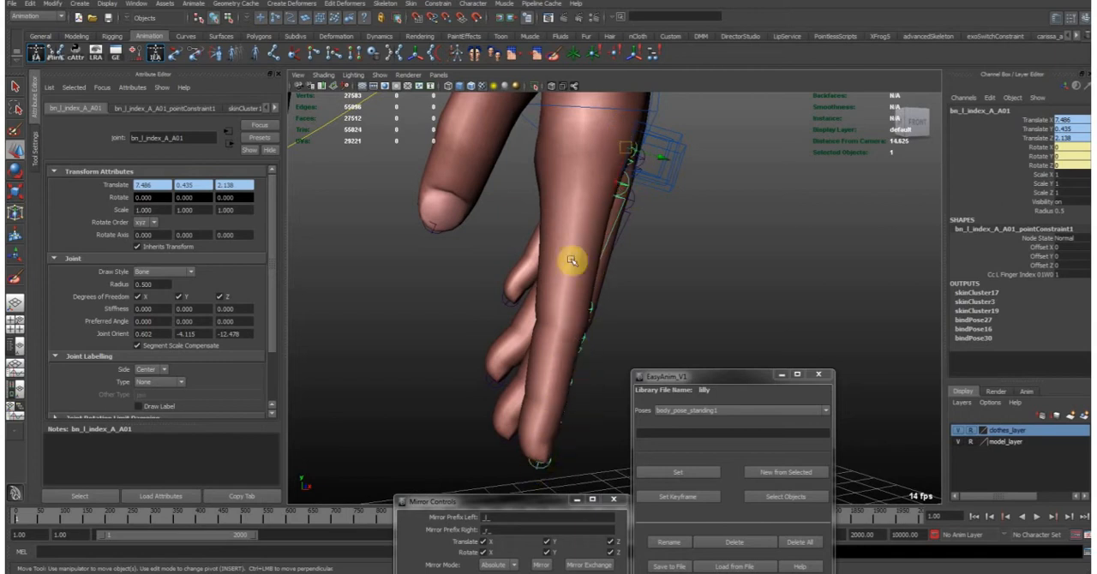
- Select the left index finger control and curl the finger by changing Mid and End together to about -48.1
click(559, 200)
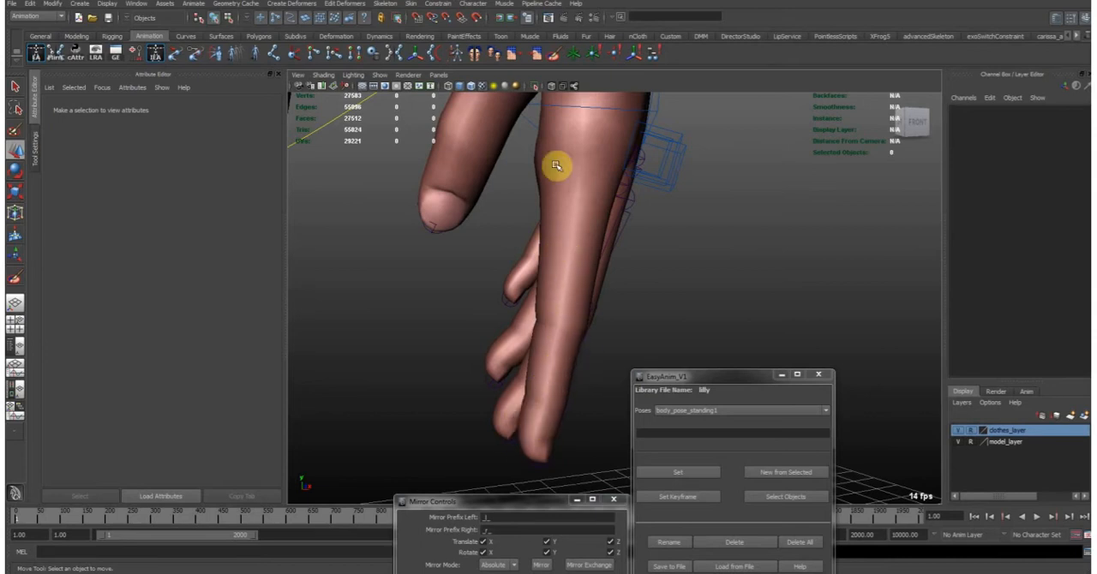
alt+drag(665, 170, 687, 178)
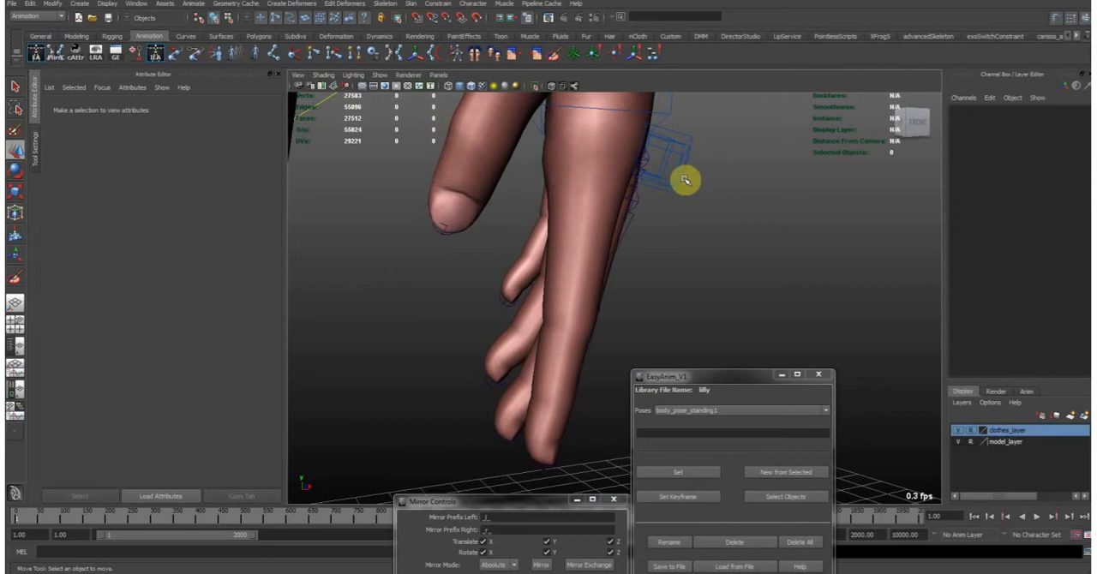
click(686, 133)
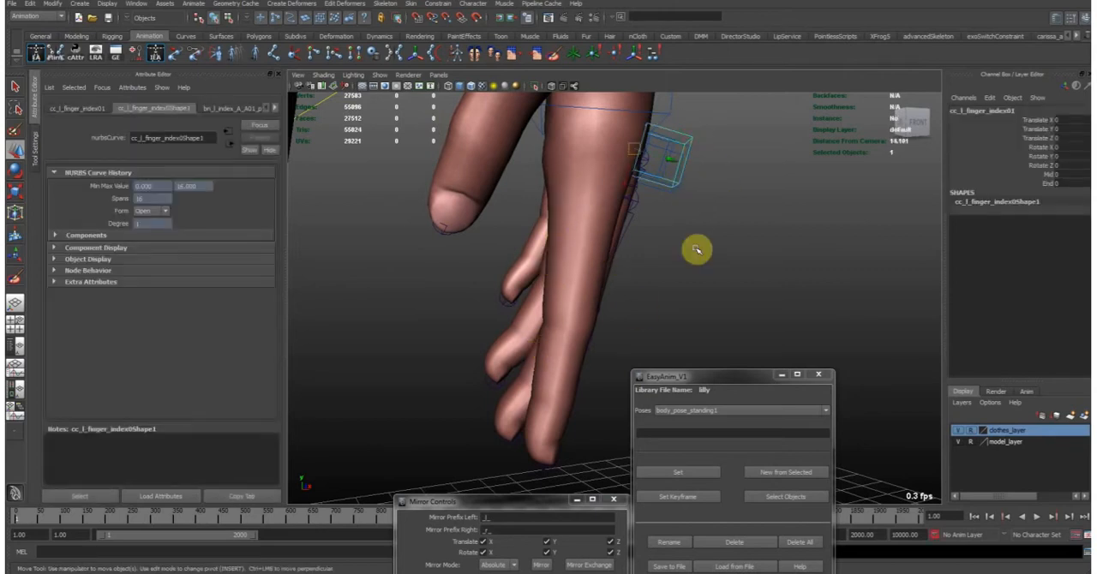
click(1043, 174)
drag(1043, 176, 1044, 184)
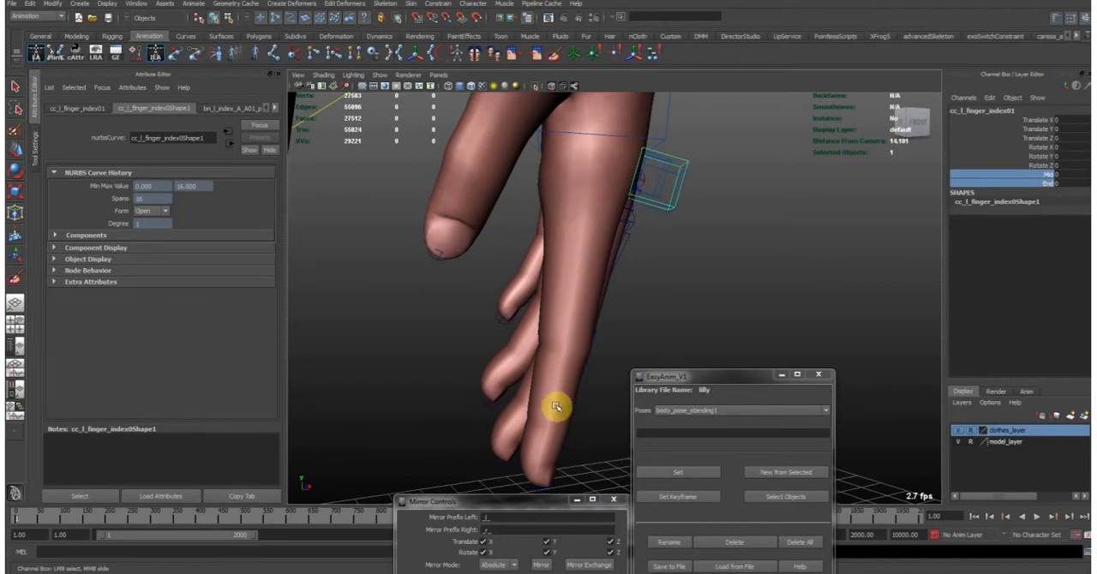
middle_drag(640, 254, 500, 327)
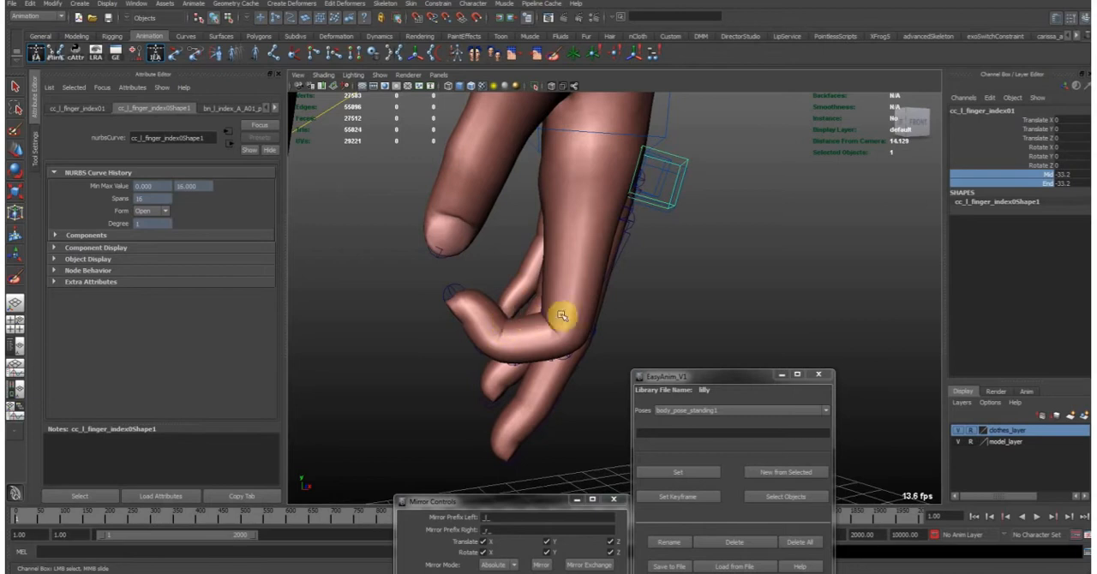
alt+middle_drag(567, 240, 583, 285)
middle_drag(582, 284, 475, 306)
alt+drag(515, 319, 557, 322)
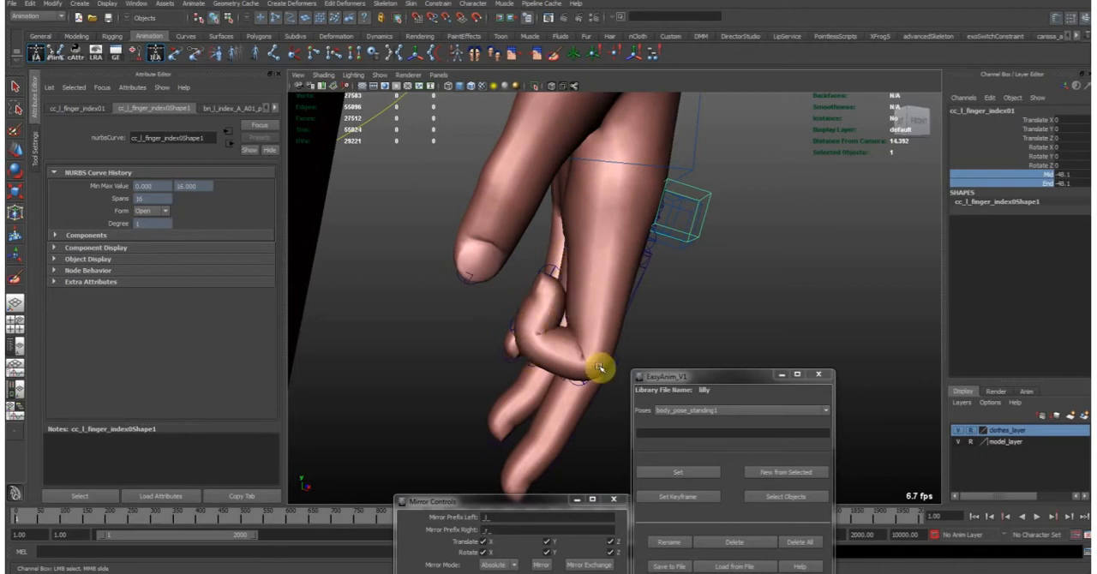
- Rotate the left index finger control to about -39.5 in Z and inspect the folded finger from the palm side
key(e)
drag(658, 254, 635, 248)
alt+drag(646, 213, 662, 270)
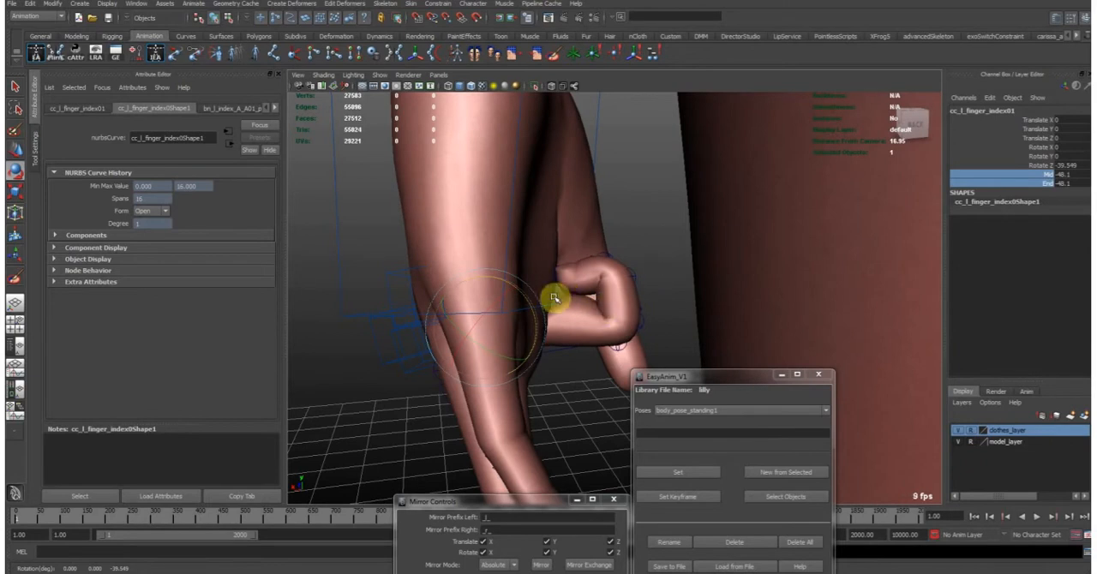
mouse_move(566, 293)
alt+mouse_down()
mouse_move(575, 287)
mouse_move(561, 270)
mouse_move(571, 291)
mouse_move(558, 277)
mouse_move(550, 289)
alt+mouse_up()
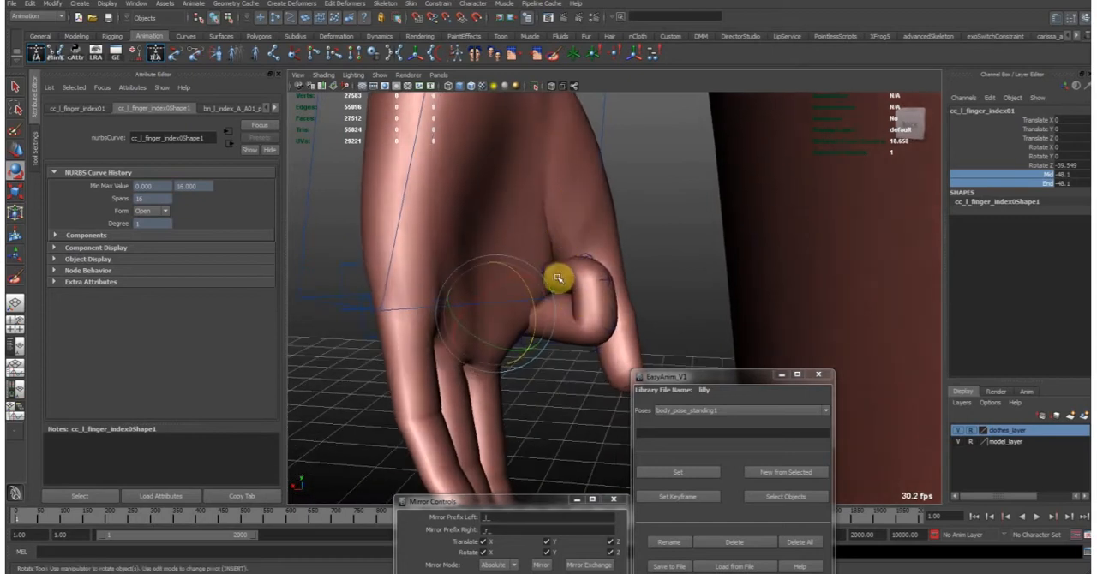
middle_drag(589, 229, 577, 273)
- Rotate the left index finger control back and forth in Z to check the base knuckle's deformation, leaving it nearly straight
alt+drag(510, 216, 710, 266)
middle_drag(710, 265, 747, 247)
alt+drag(623, 257, 595, 284)
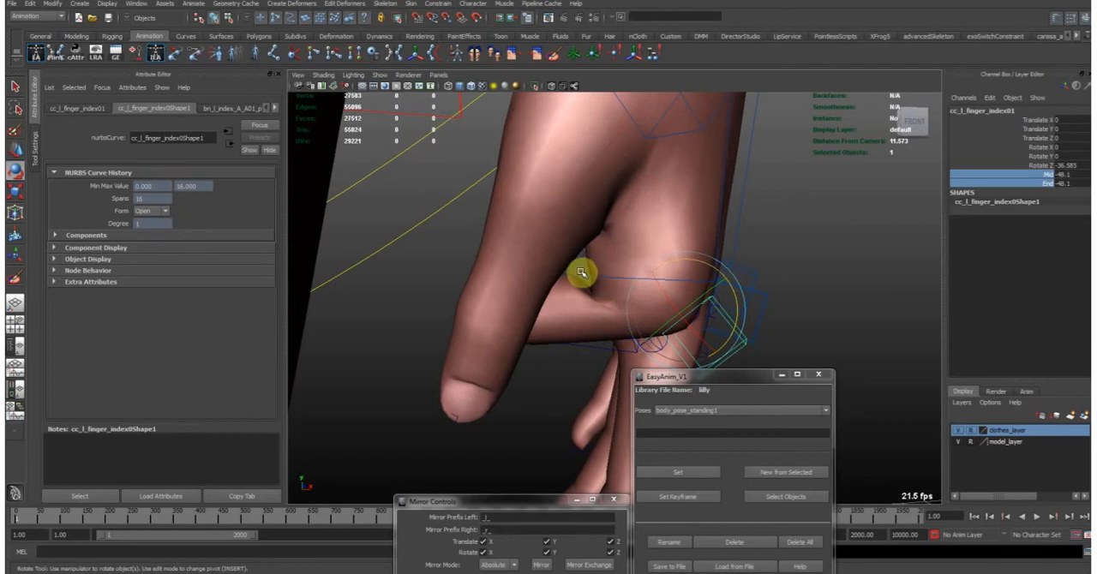
drag(690, 265, 793, 254)
alt+right_drag(793, 255, 666, 241)
drag(665, 250, 758, 220)
- Reset the left index finger control's Rotate Z, Mid and End to 0 and clear the selection
click(1077, 177)
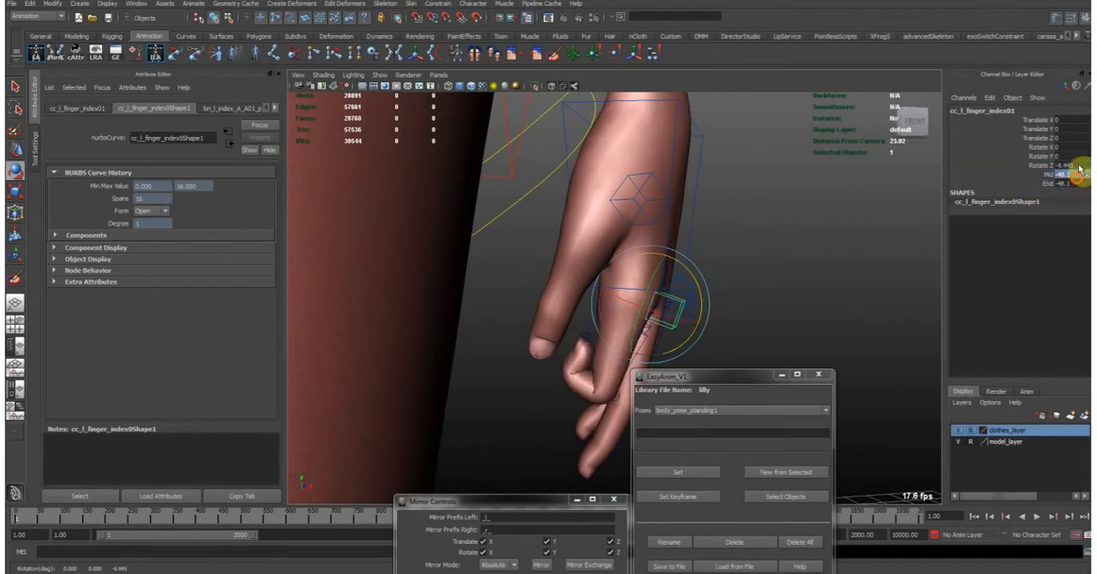
drag(1069, 183, 1072, 164)
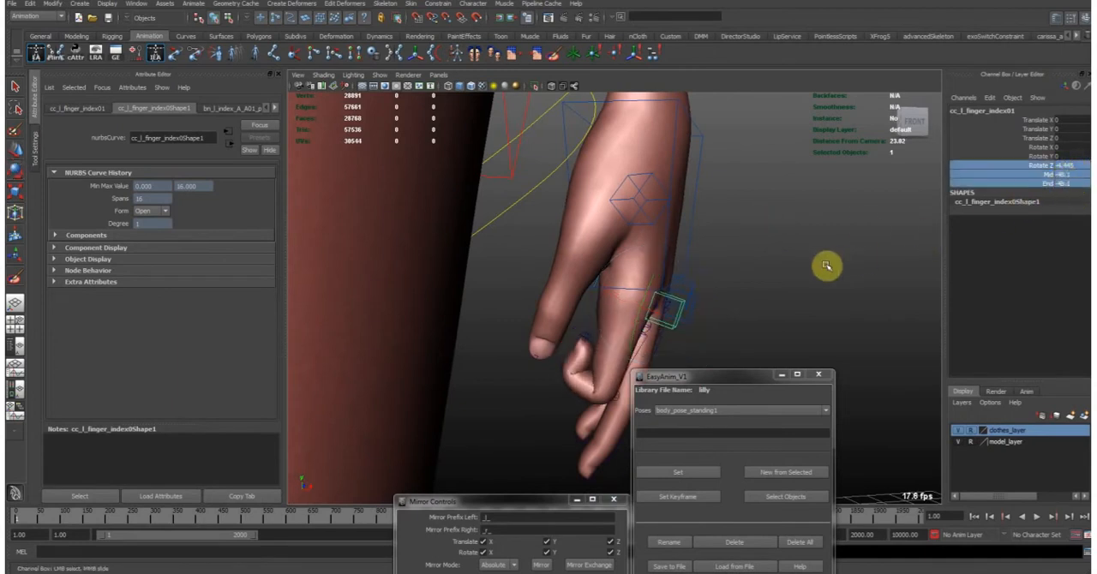
drag(1076, 167, 1068, 183)
text(0)
key(Return)
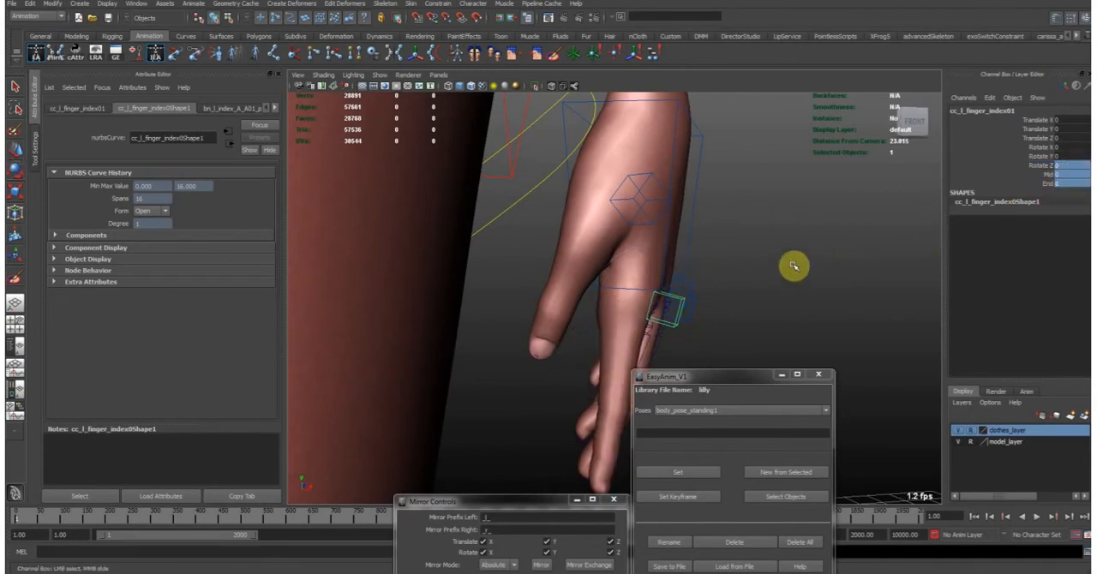
click(793, 265)
- Turn on X-ray joint display to show the skeleton over the character's solid upper body
alt+drag(850, 255, 693, 256)
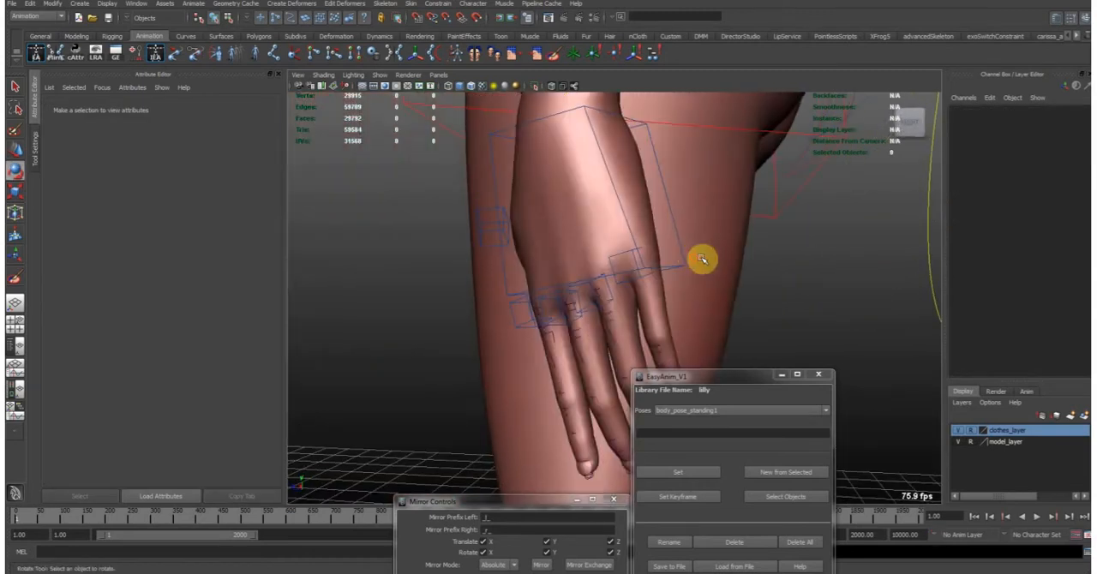
alt+right_drag(804, 276, 417, 352)
alt+drag(416, 352, 610, 291)
alt+middle_drag(609, 291, 555, 363)
alt+drag(524, 323, 548, 332)
alt+middle_drag(559, 287, 576, 301)
alt+right_drag(576, 302, 683, 275)
alt+drag(683, 275, 694, 255)
click(575, 87)
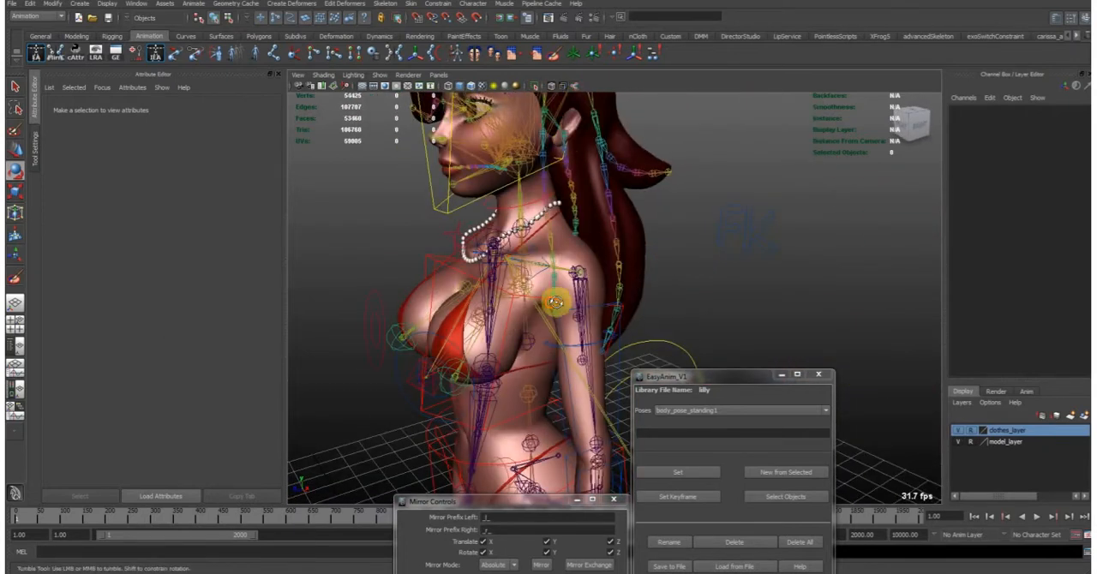
- Examine the left shoulder and upper-arm joint chain from the front and the side
alt+drag(552, 304, 608, 293)
alt+middle_drag(571, 324, 532, 244)
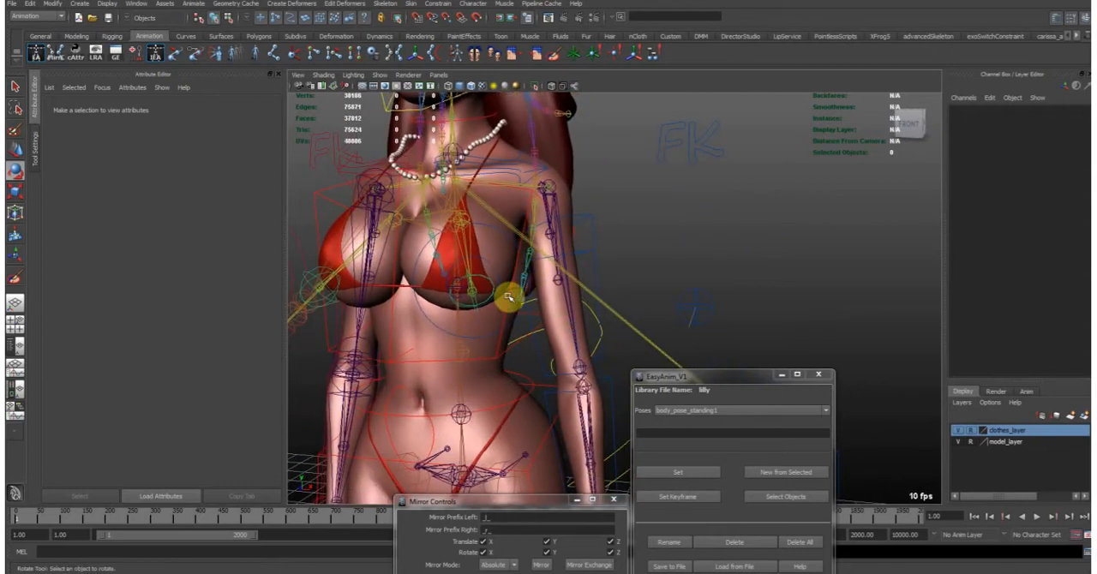
alt+drag(493, 302, 517, 304)
alt+drag(559, 246, 515, 271)
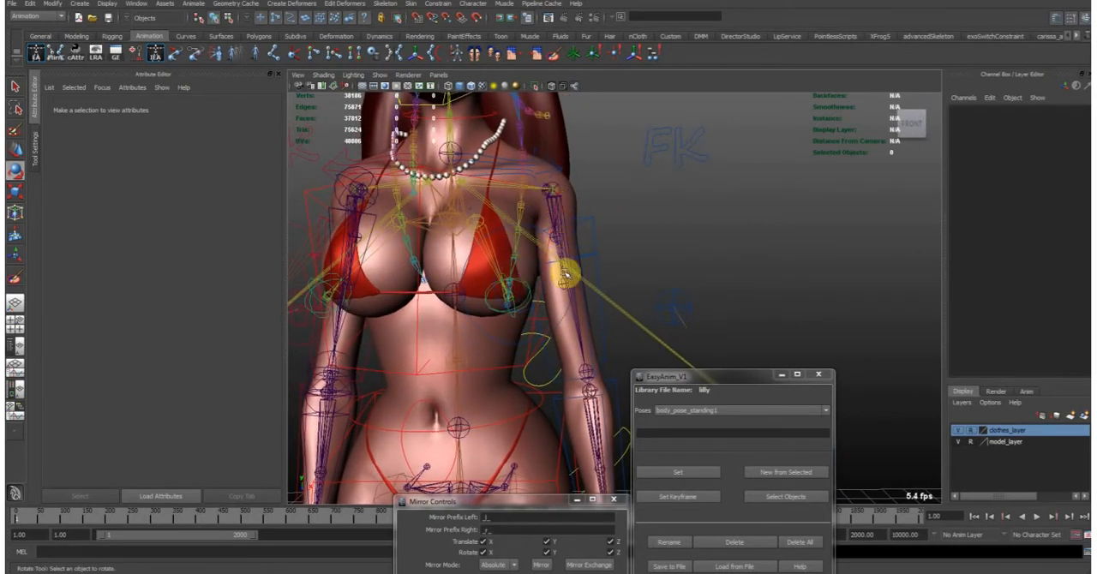
alt+middle_drag(588, 400, 570, 348)
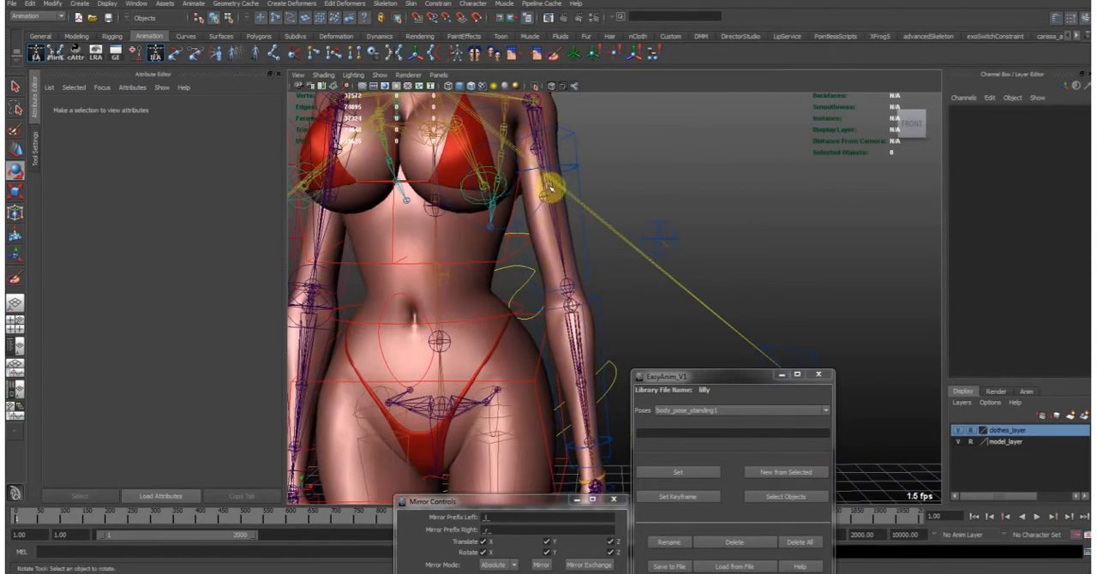
alt+middle_drag(590, 221, 563, 259)
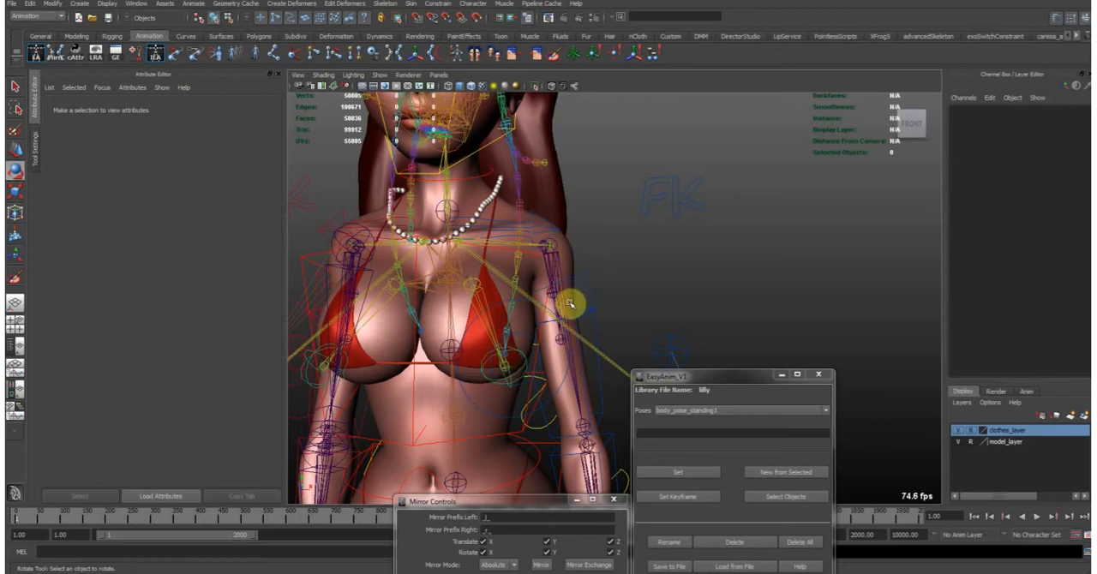
alt+drag(546, 250, 591, 284)
alt+drag(641, 339, 556, 272)
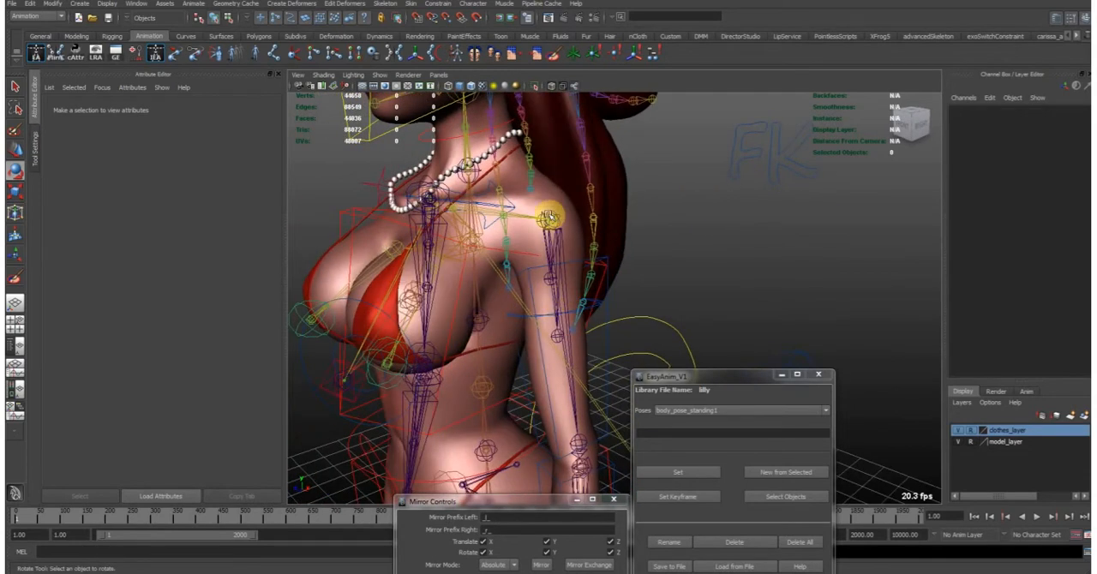
- Examine the left forearm's joints between the elbow and the wrist
alt+middle_drag(554, 422, 514, 196)
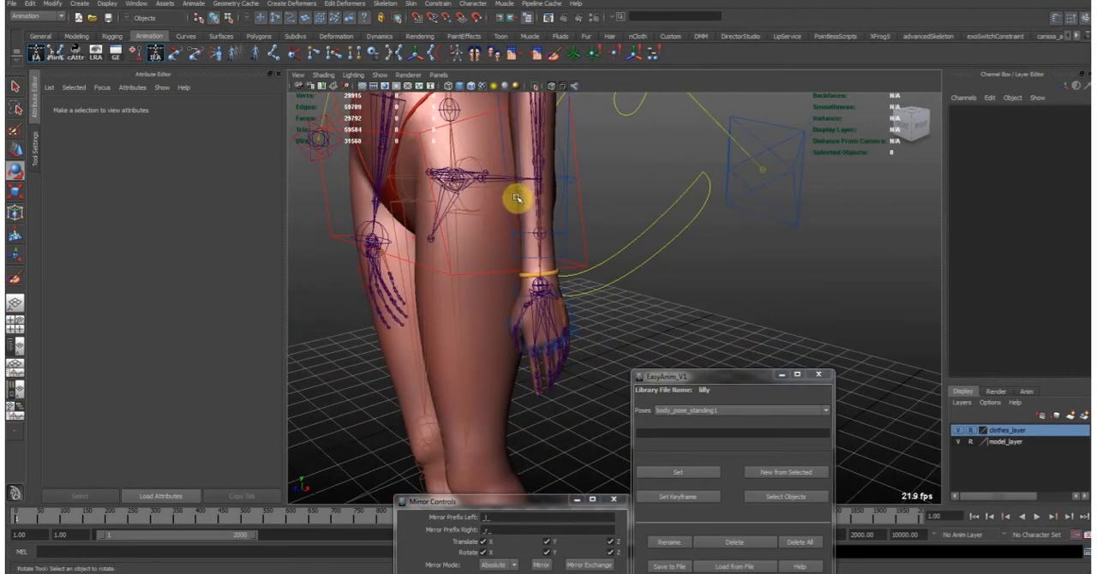
alt+drag(553, 200, 575, 311)
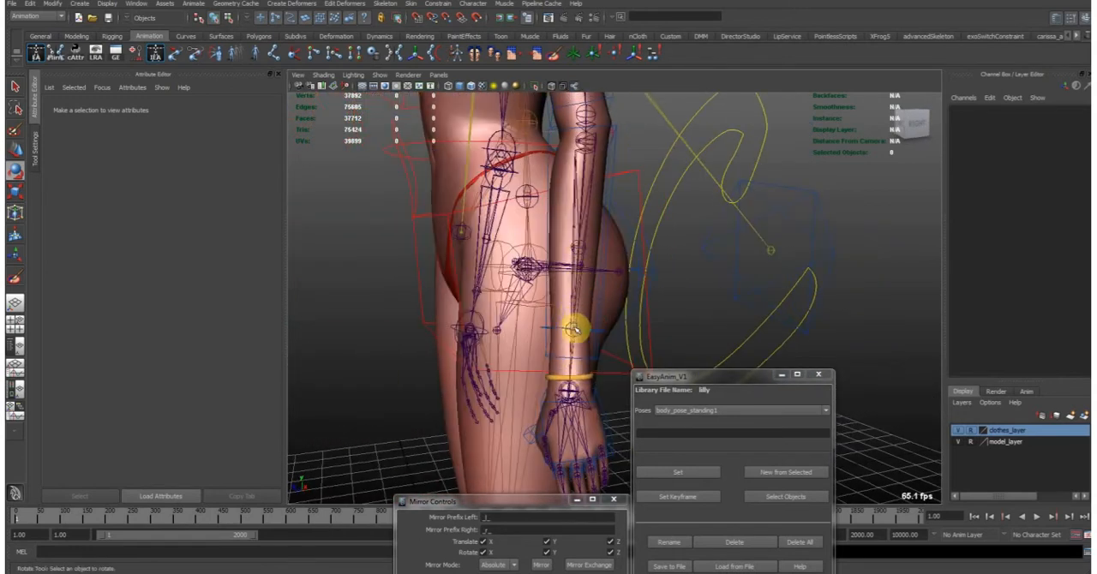
alt+drag(557, 368, 653, 360)
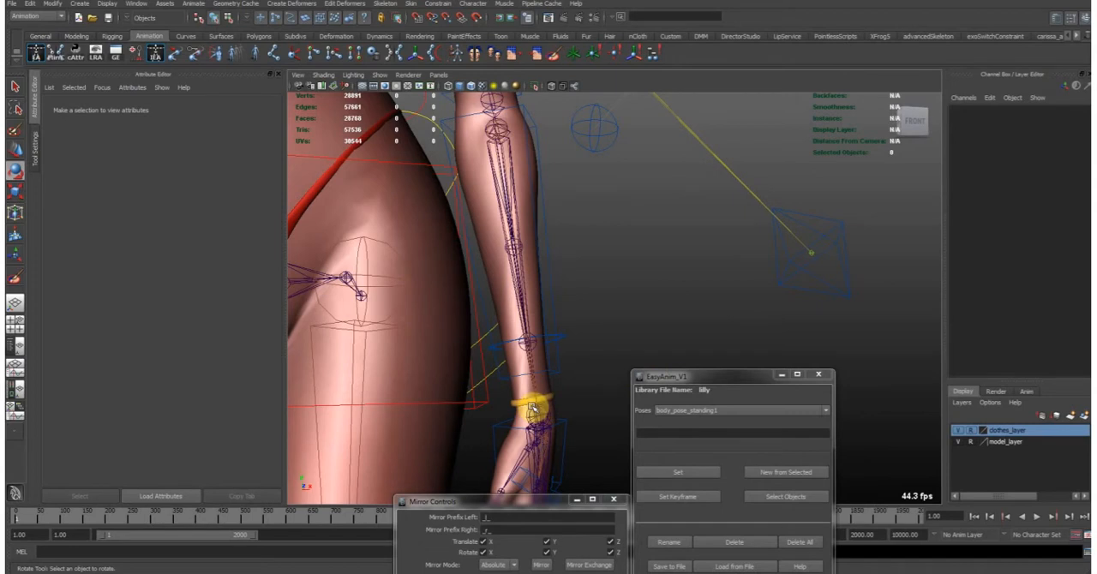
alt+middle_drag(551, 417, 555, 331)
alt+middle_drag(540, 246, 536, 353)
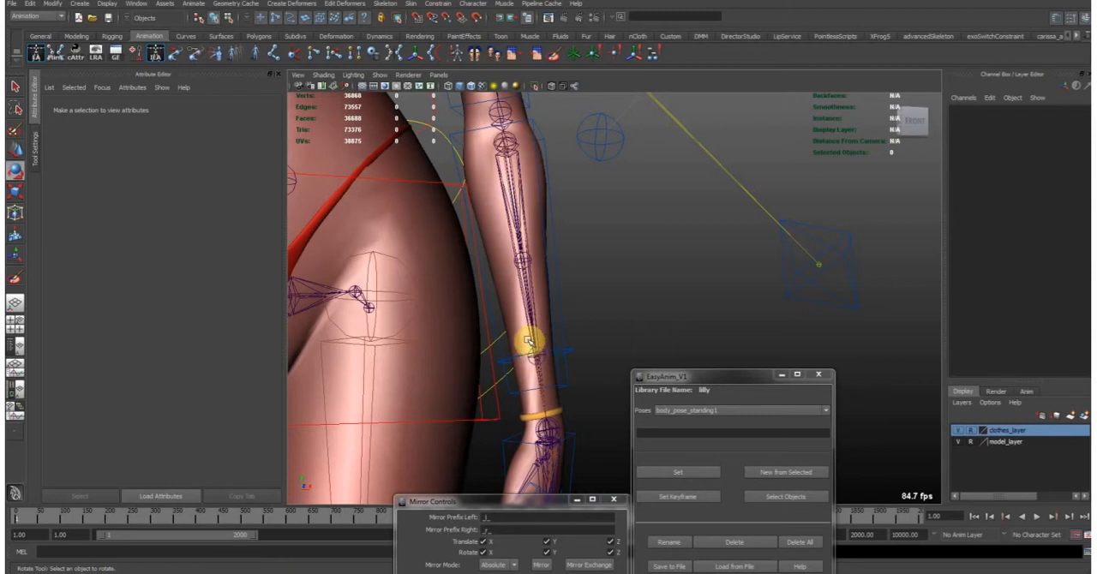
alt+middle_drag(530, 341, 552, 353)
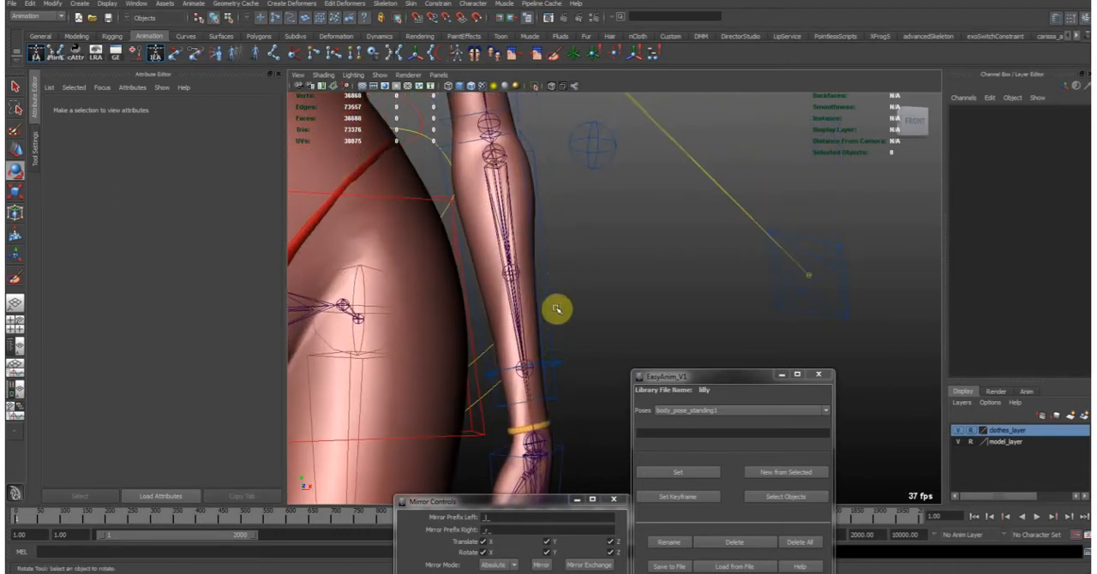
alt+drag(557, 308, 563, 333)
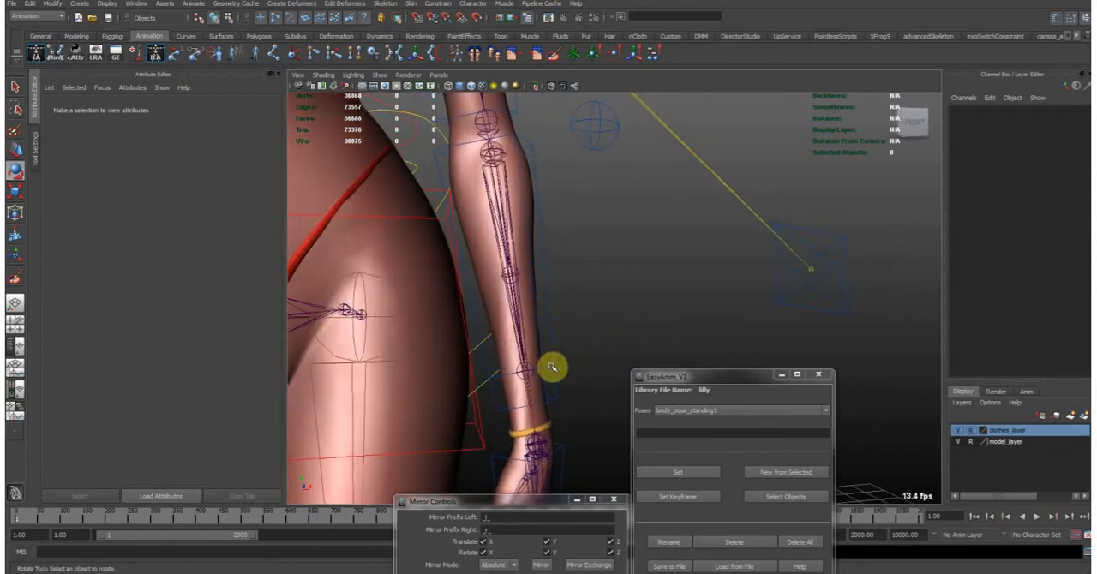
- Select the left forearm twist control and rotate it in X to about -77.8 to test the forearm twist joints
click(550, 357)
drag(541, 368, 581, 356)
alt+middle_drag(522, 369, 512, 330)
alt+right_drag(512, 330, 497, 382)
drag(497, 383, 508, 363)
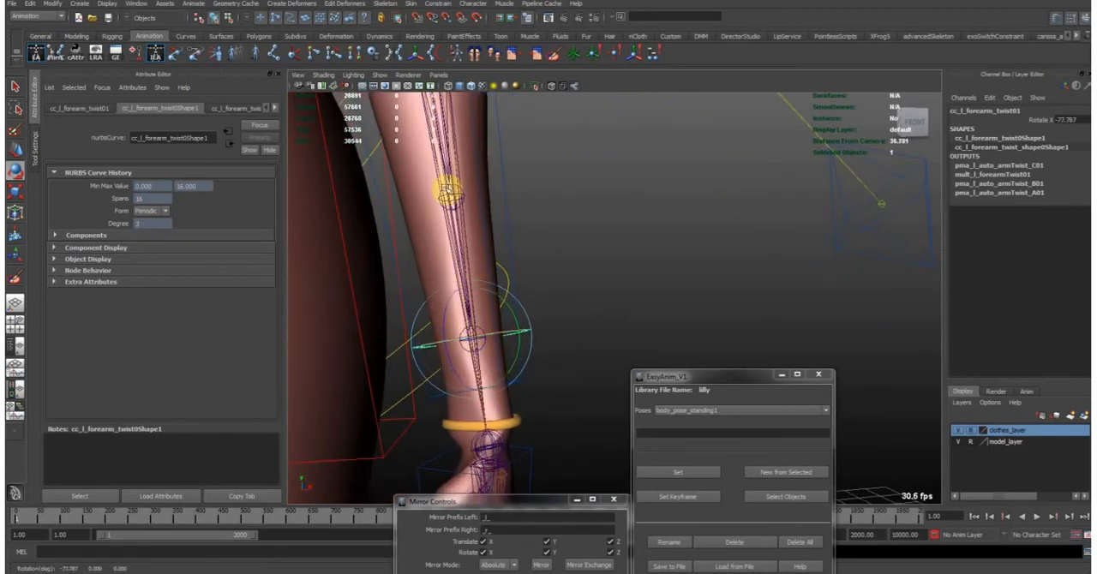
alt+middle_drag(444, 179, 463, 190)
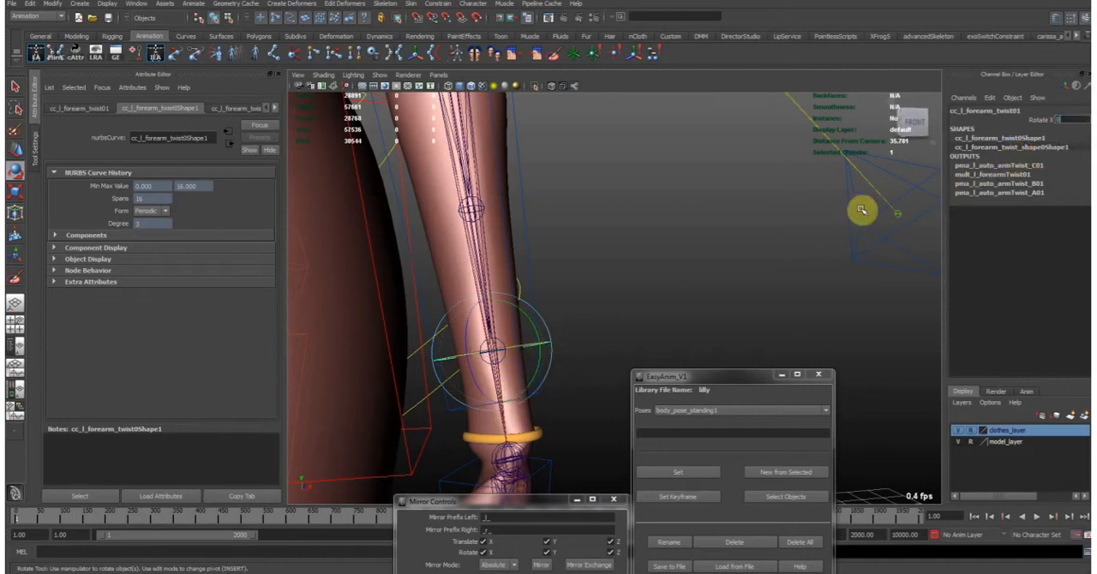
- Clear the selection and examine how the left shoulder's joints sit under the mesh from several angles around the upper body
click(670, 300)
alt+drag(668, 280, 538, 261)
alt+drag(580, 166, 501, 278)
click(501, 278)
click(571, 267)
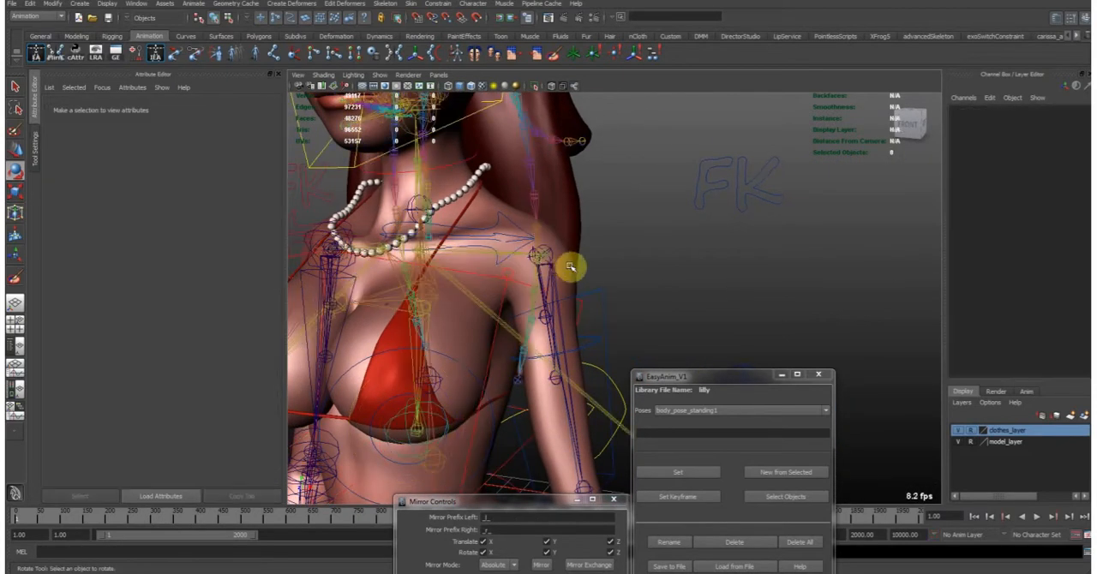
alt+drag(570, 266, 551, 259)
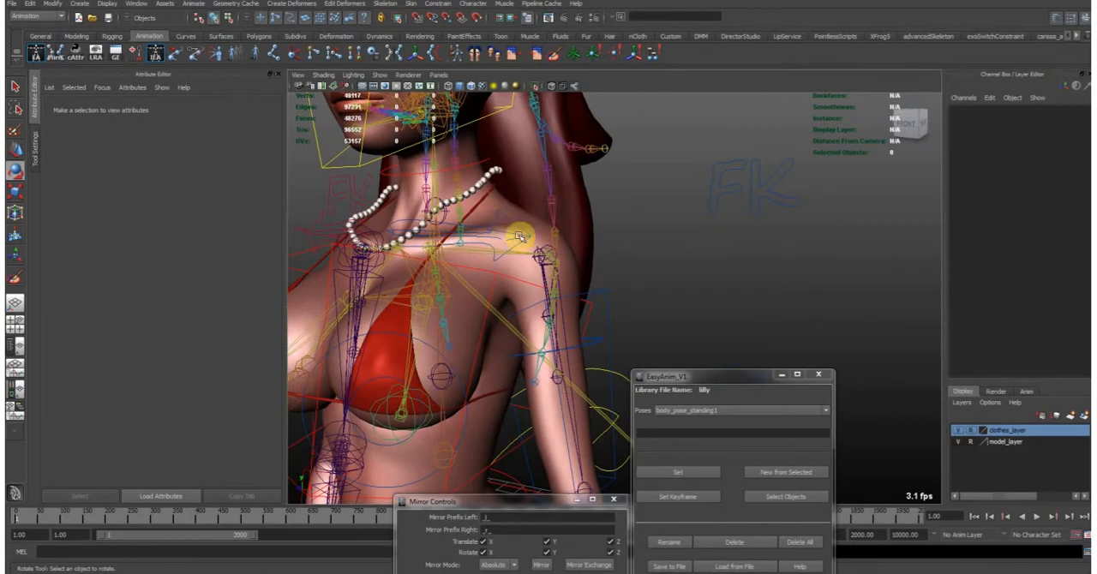
mouse_move(550, 233)
alt+mouse_down()
mouse_move(528, 228)
mouse_move(541, 233)
alt+mouse_up()
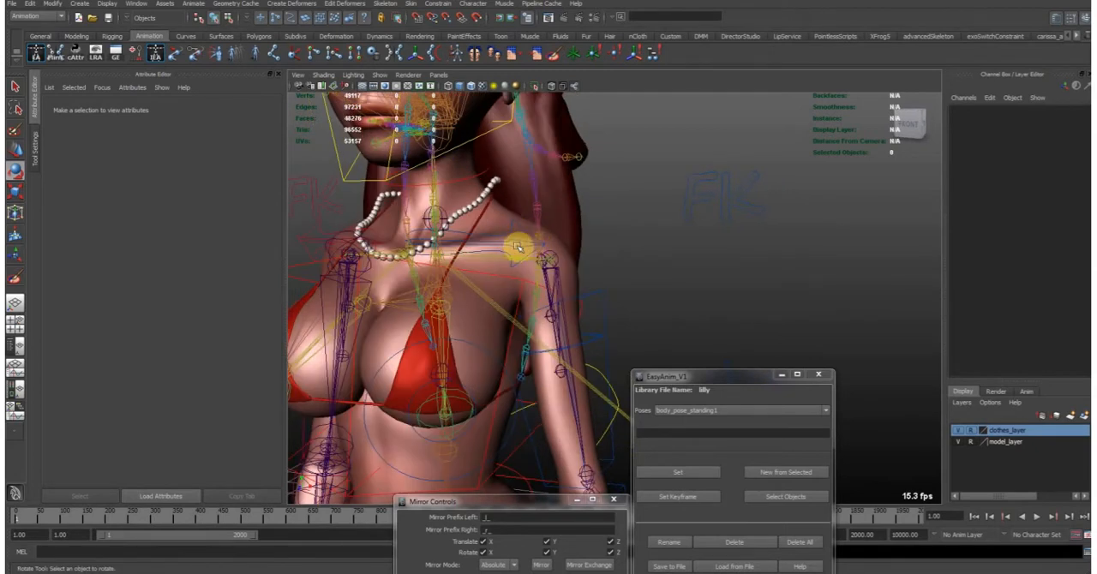
alt+drag(657, 234, 566, 240)
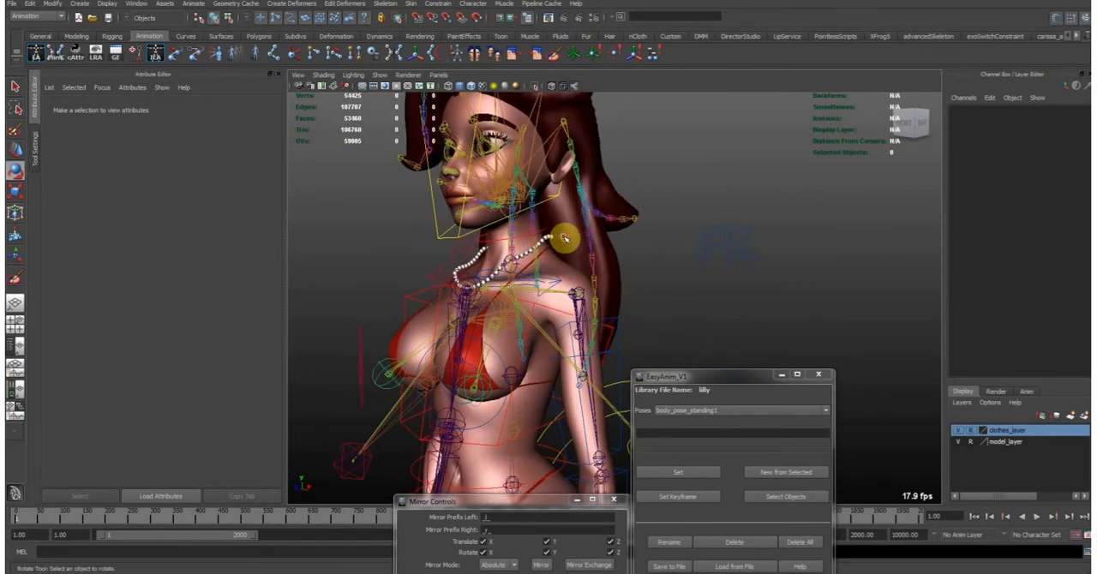
alt+right_drag(565, 207, 527, 248)
alt+drag(527, 249, 534, 248)
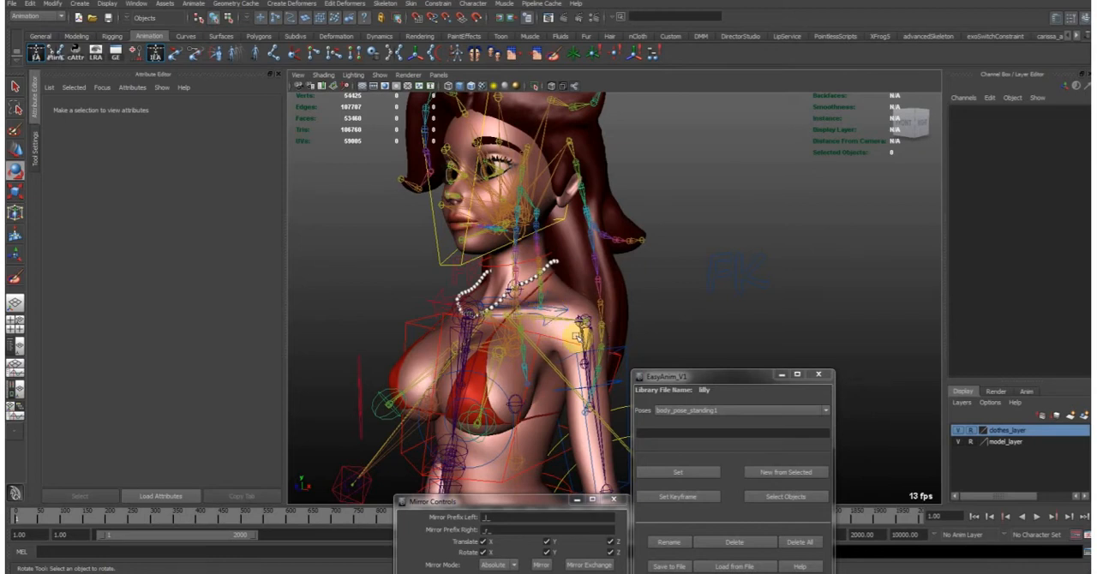
alt+drag(589, 333, 556, 343)
alt+right_drag(555, 343, 530, 329)
alt+drag(530, 329, 576, 401)
- Inspect the left upper-arm twist joints one at a time, from bn_l_armTwist_C01 up to bn_l_armTwist_A01 at the shoulder
click(563, 368)
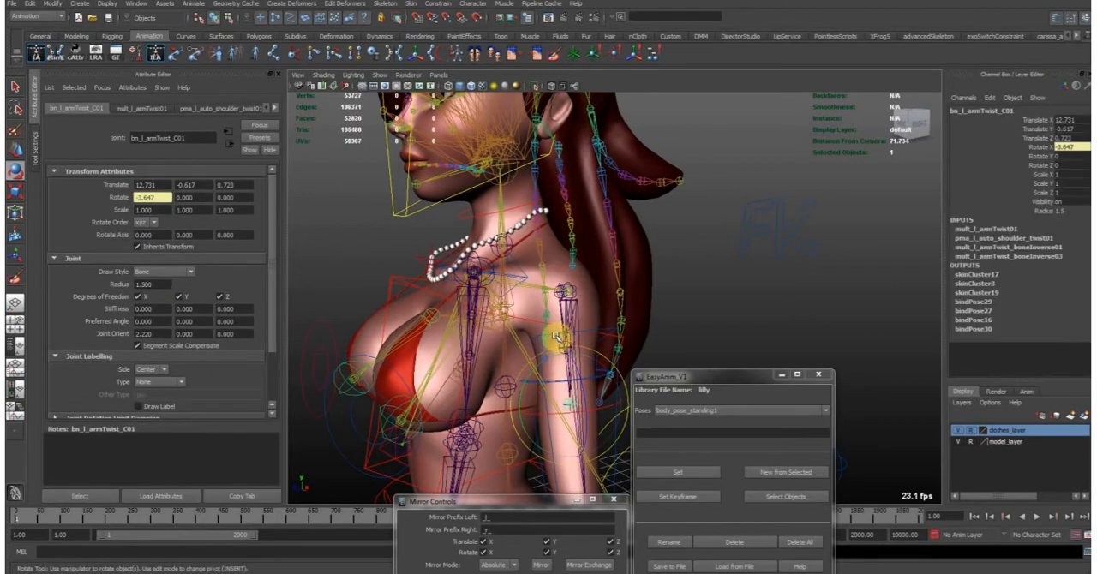
key(w)
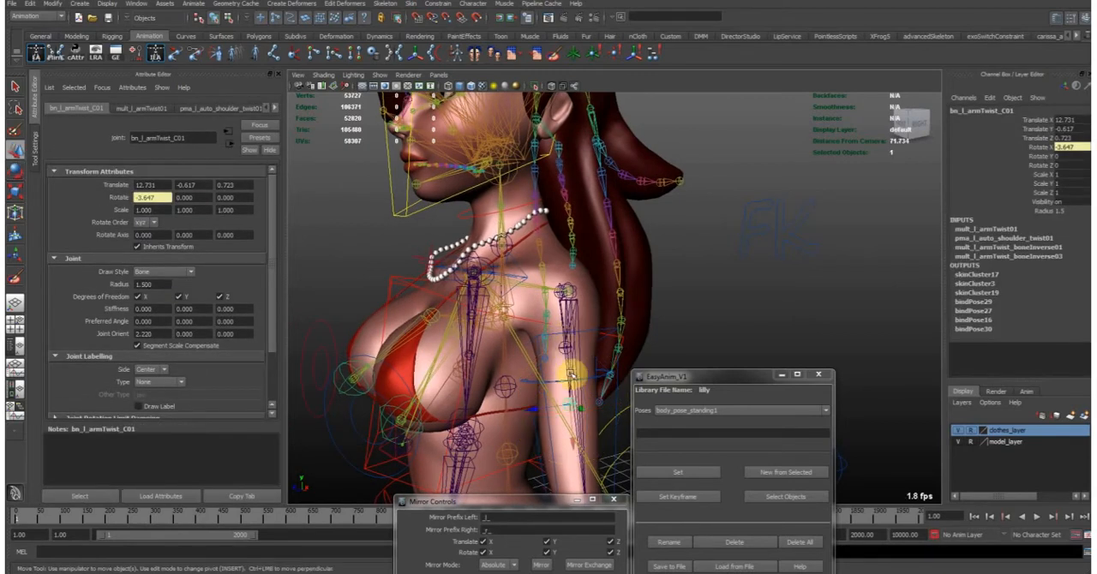
click(564, 348)
click(567, 292)
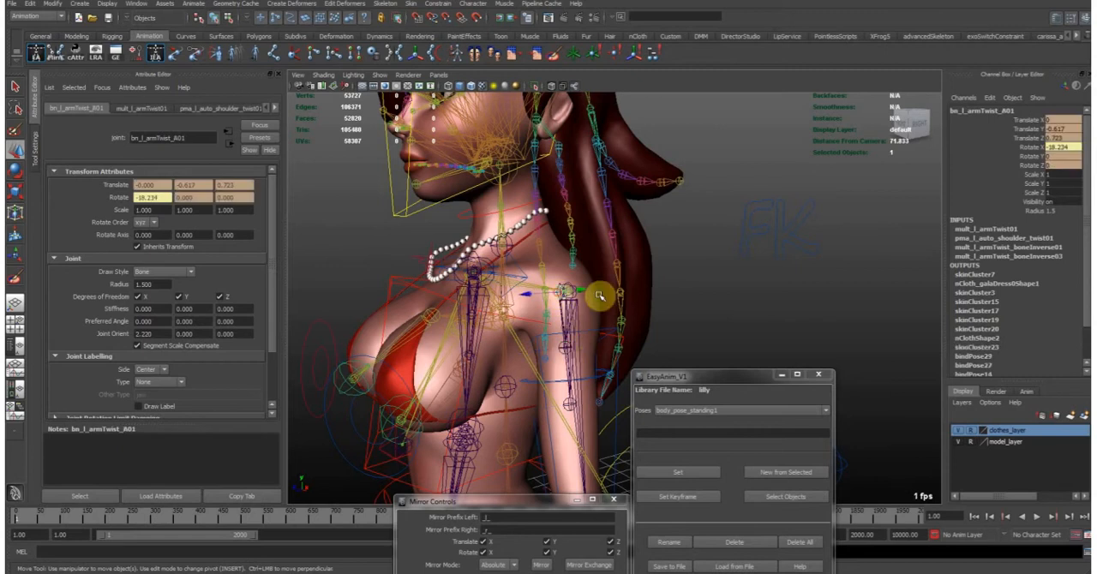
alt+drag(600, 295, 586, 295)
mouse_move(532, 415)
alt+mouse_down()
mouse_move(550, 326)
mouse_move(538, 418)
alt+mouse_up()
alt+drag(573, 231, 572, 278)
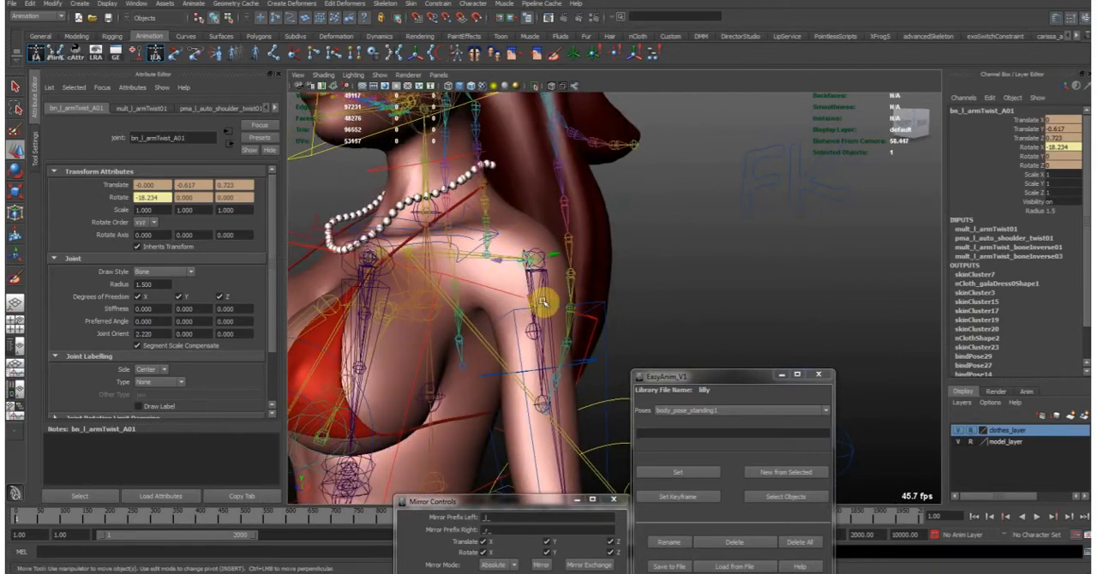
alt+drag(541, 294, 565, 261)
click(550, 245)
alt+drag(528, 369, 588, 365)
- Make the model layer selectable and hide the smoothed body proxy mesh to work with the low-res body mesh
click(569, 367)
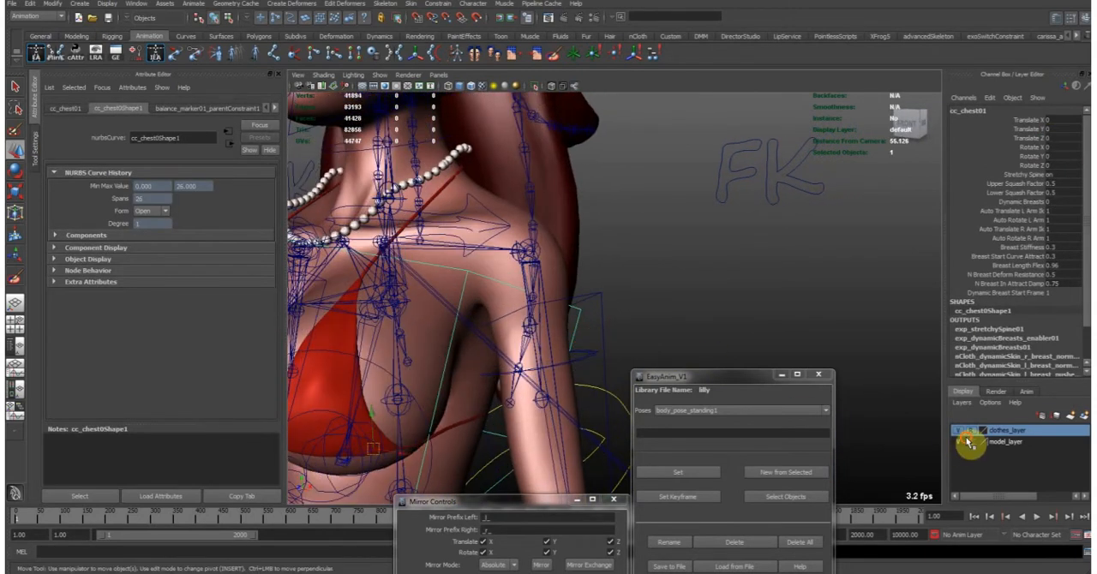
click(581, 315)
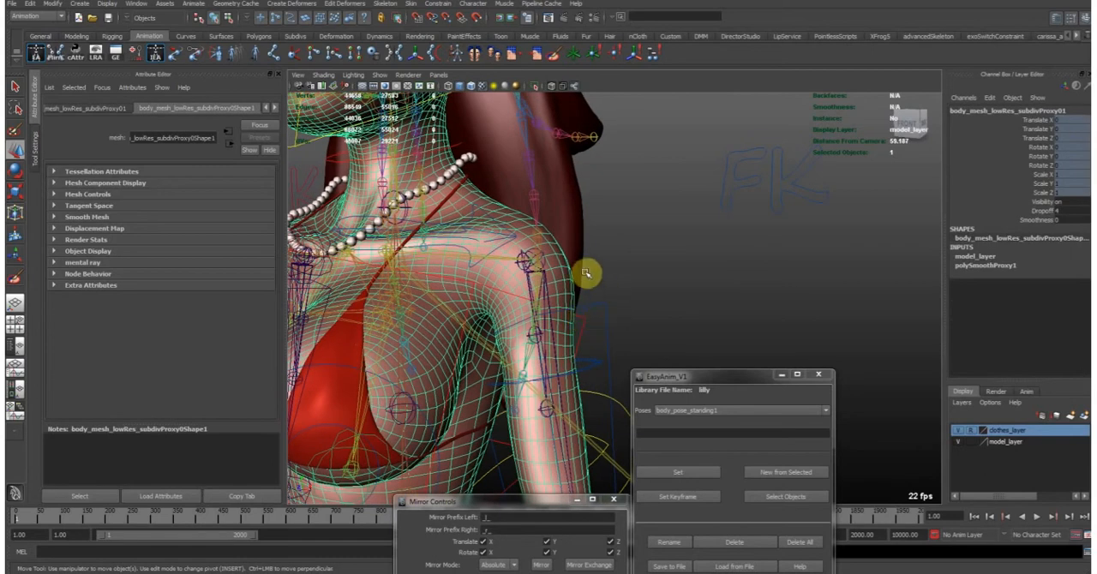
key(ctrl+h)
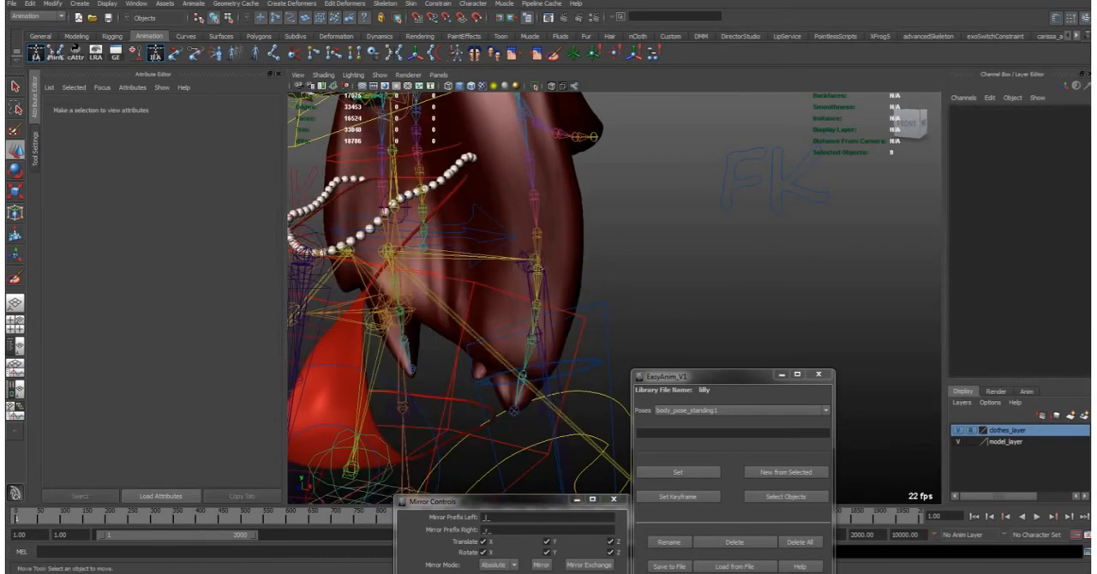
key(shift+h)
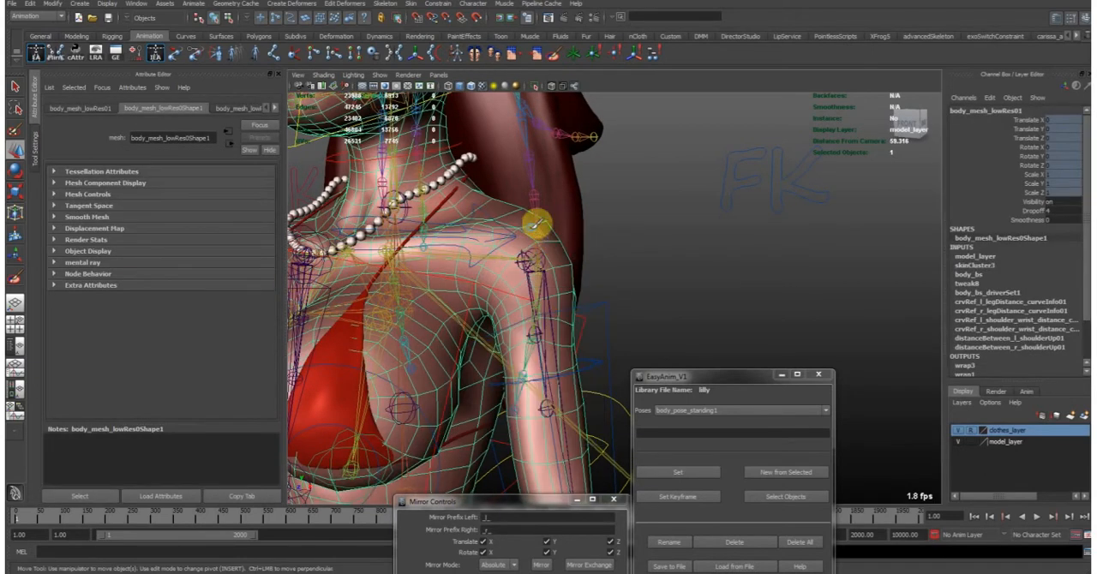
- Open Paint Skin Weights on the low-res body mesh and examine the bn_l_arm01 weights between shoulder and elbow
key(y)
right_drag(558, 300, 551, 262)
mouse_move(553, 267)
alt+middle_down()
mouse_move(554, 345)
mouse_move(555, 254)
alt+middle_up()
alt+right_drag(556, 254, 522, 284)
alt+middle_drag(522, 284, 527, 257)
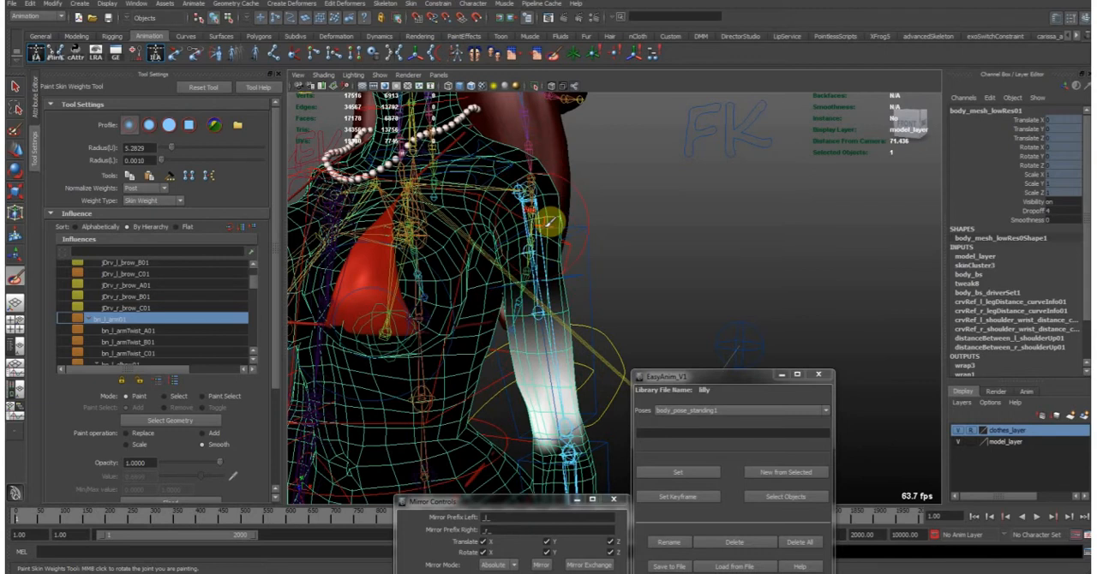
alt+drag(565, 199, 529, 176)
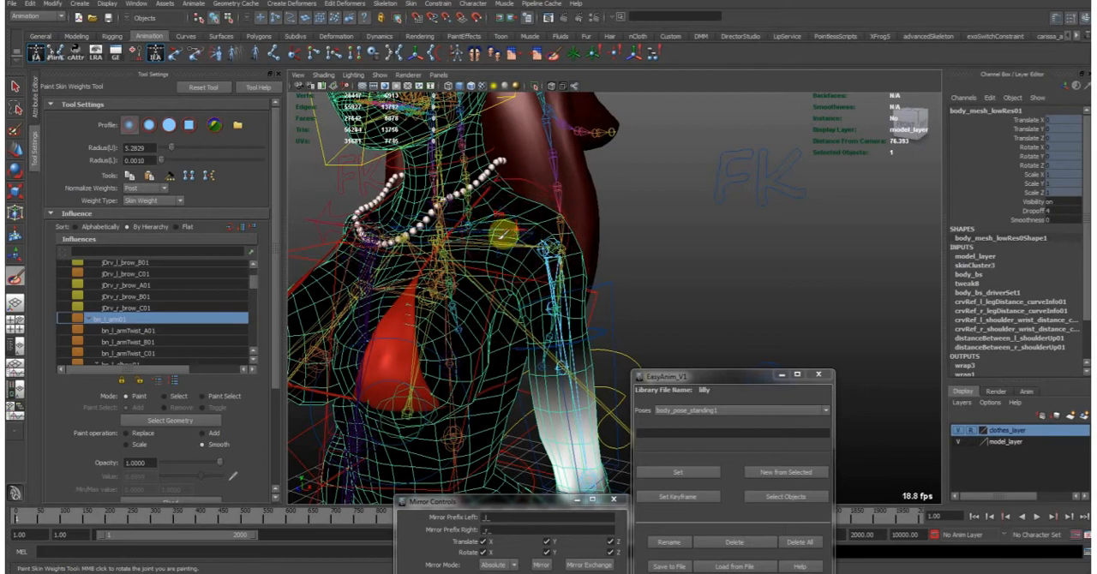
alt+middle_drag(533, 375, 509, 292)
alt+right_drag(509, 291, 562, 291)
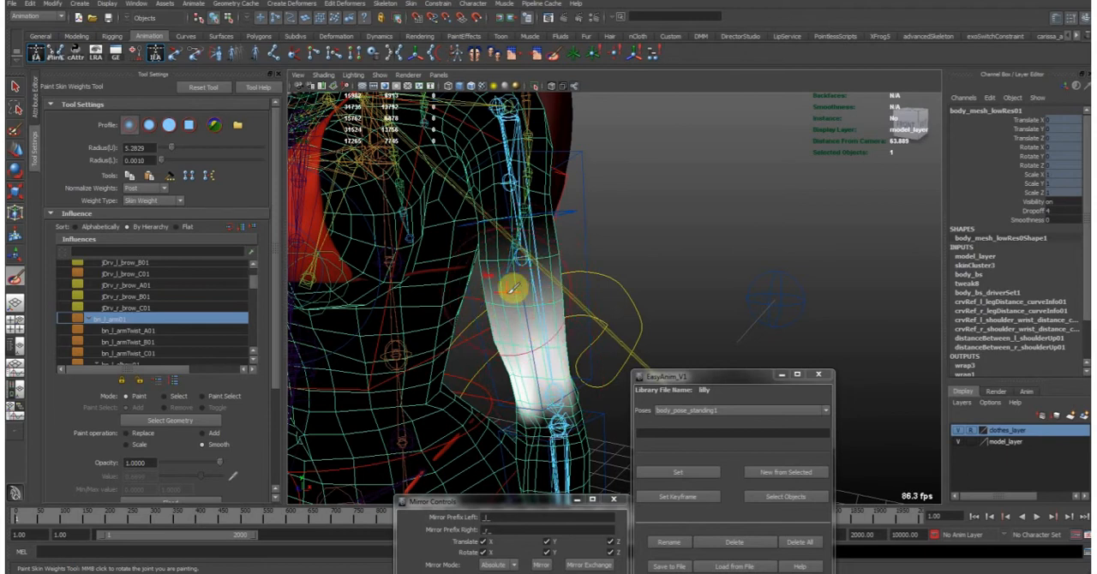
alt+drag(597, 275, 566, 332)
alt+right_drag(566, 332, 577, 332)
- Compare the skin weights of the bn_l_armTwist_A01, bn_l_armTwist_B01 and bn_l_armTwist_C01 influences along the left upper arm
click(157, 352)
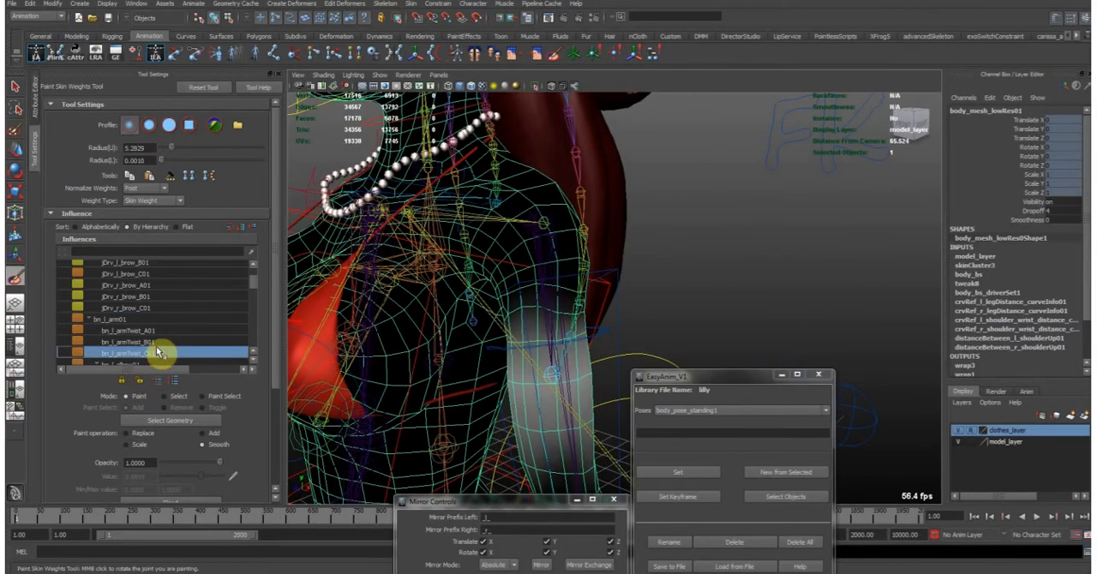
click(156, 341)
click(156, 331)
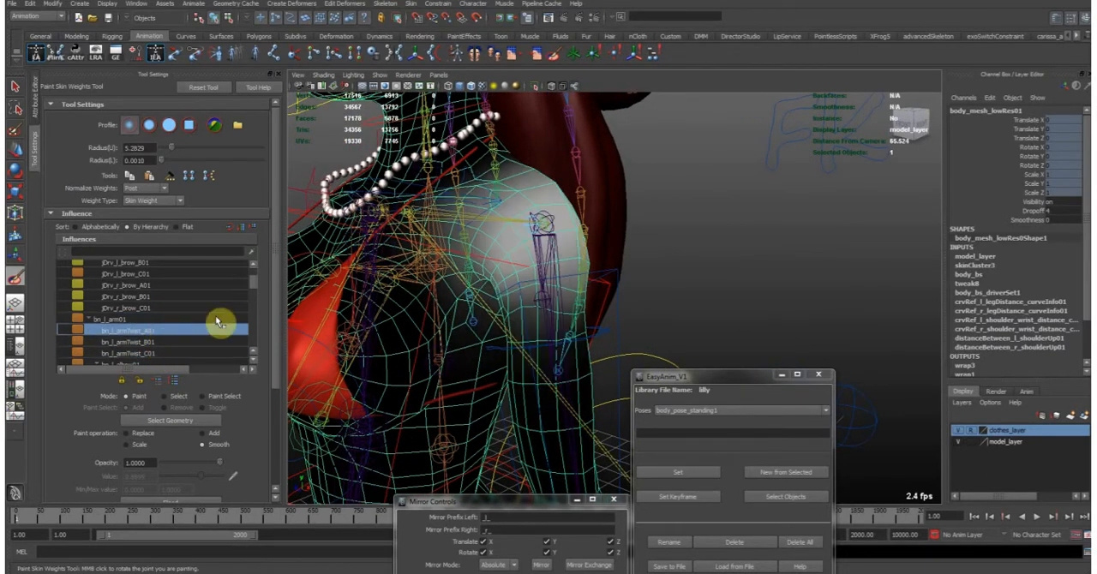
click(163, 341)
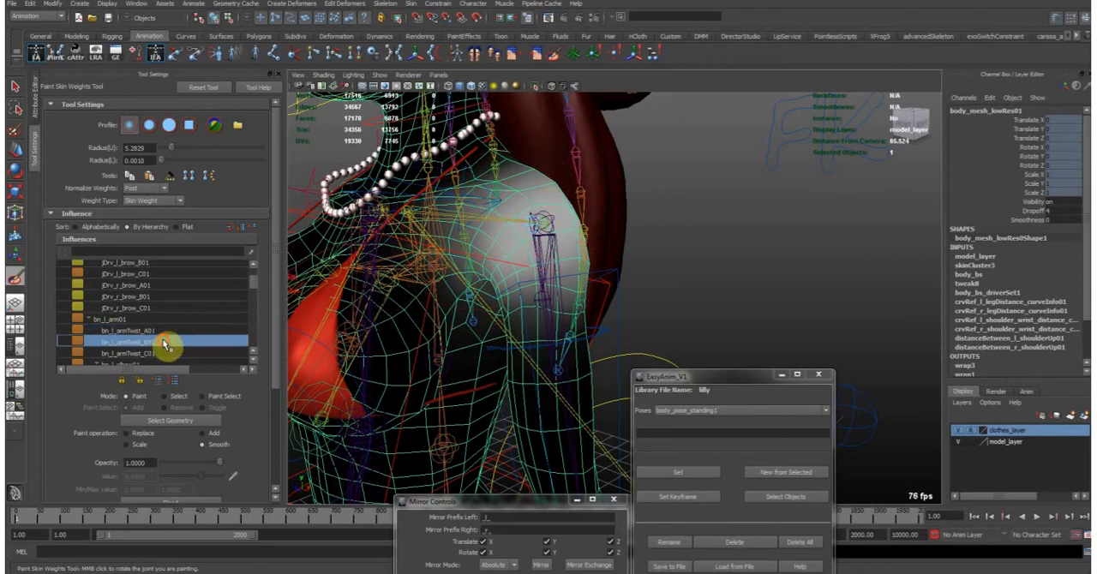
click(165, 352)
alt+right_drag(570, 321, 534, 321)
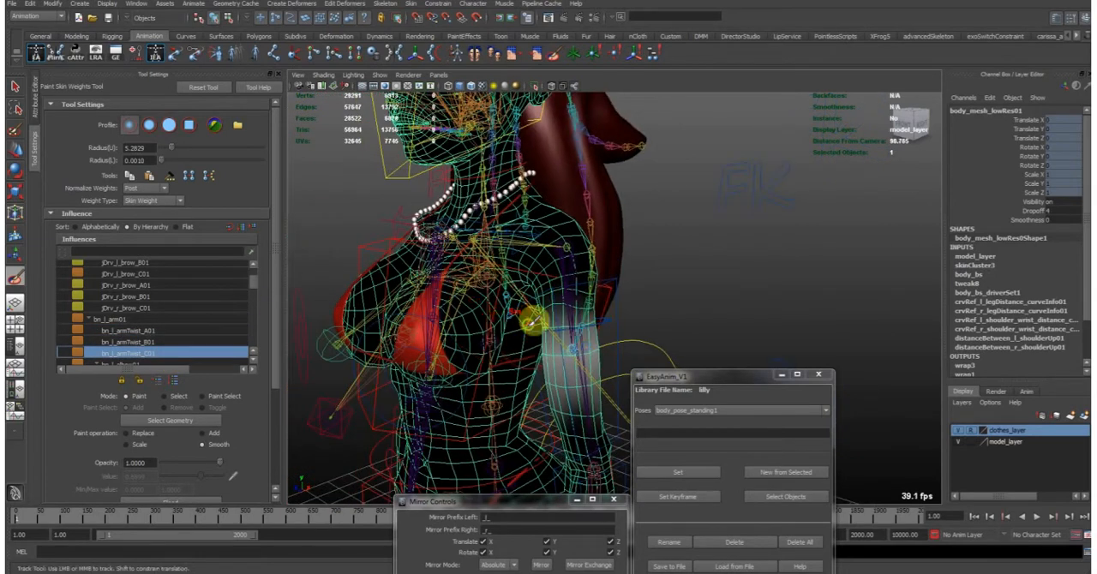
alt+drag(534, 321, 546, 284)
- Select the left arm FK control and rotate it in X to about -75.4 to test the shoulder twist
key(w)
click(611, 294)
key(e)
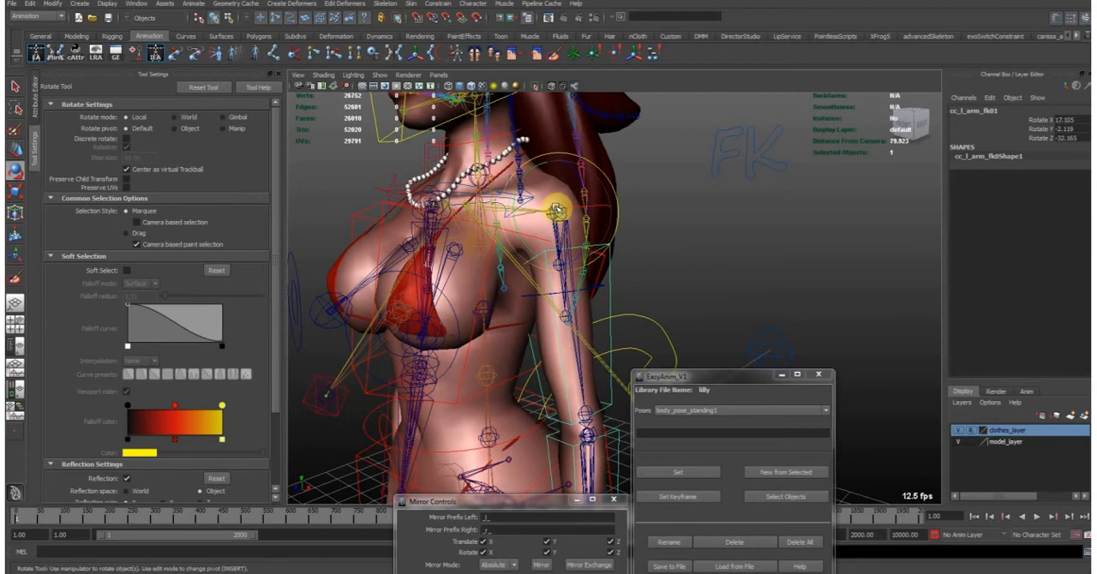
drag(555, 210, 545, 249)
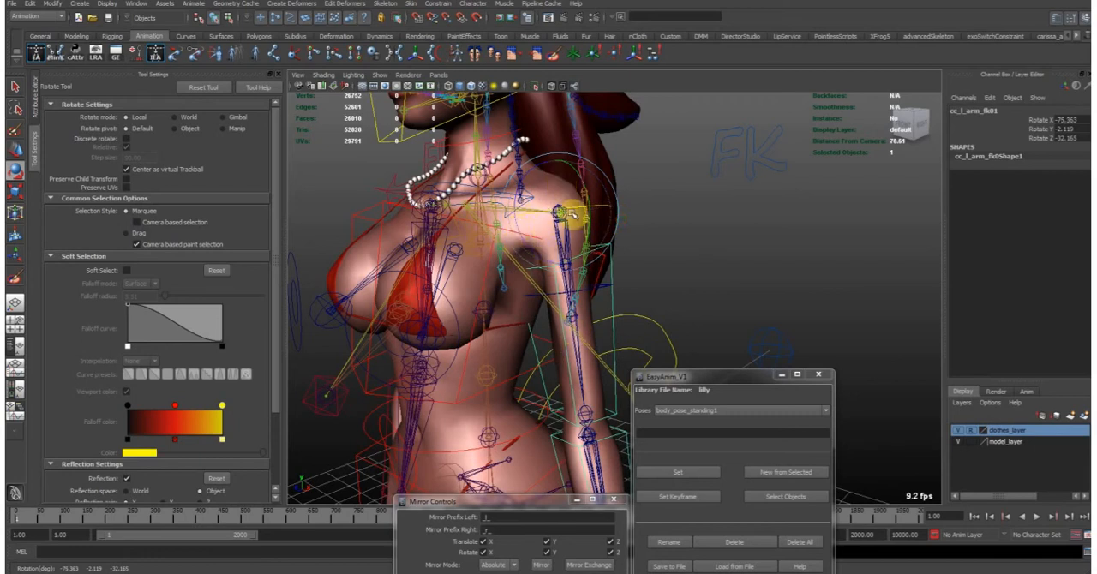
alt+drag(531, 226, 571, 252)
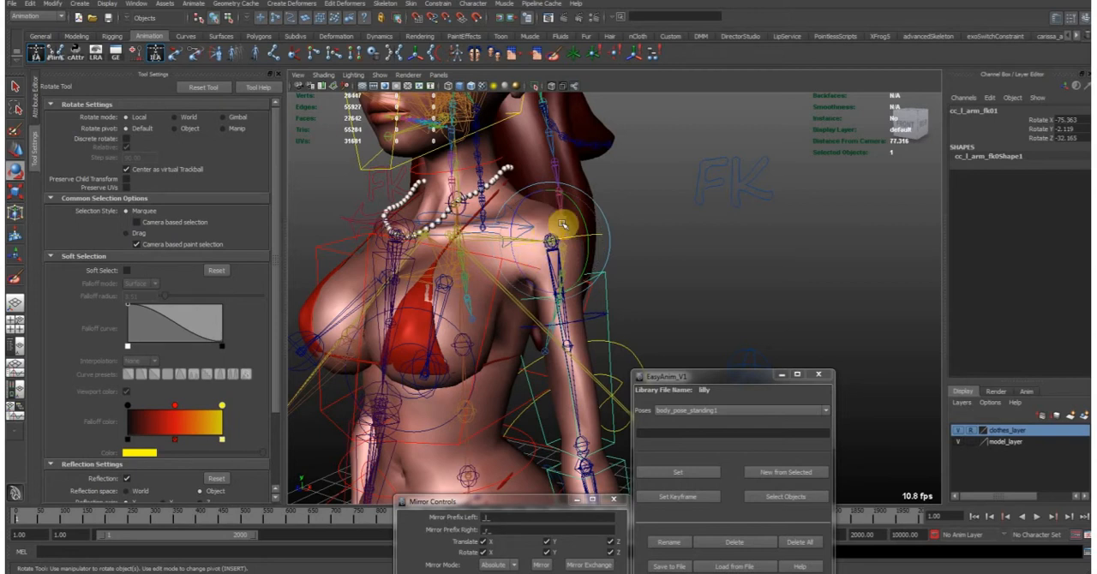
- Set Auto Twist to 0 on the left arm twist control, then test rotating the control and undo that rotation
click(595, 323)
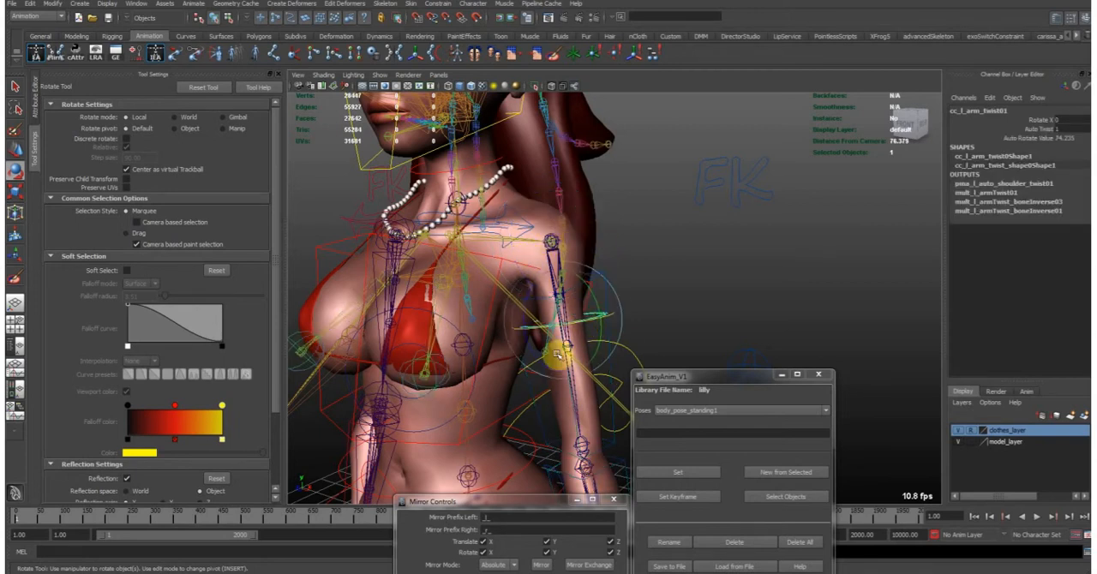
click(1037, 128)
middle_drag(644, 273, 604, 319)
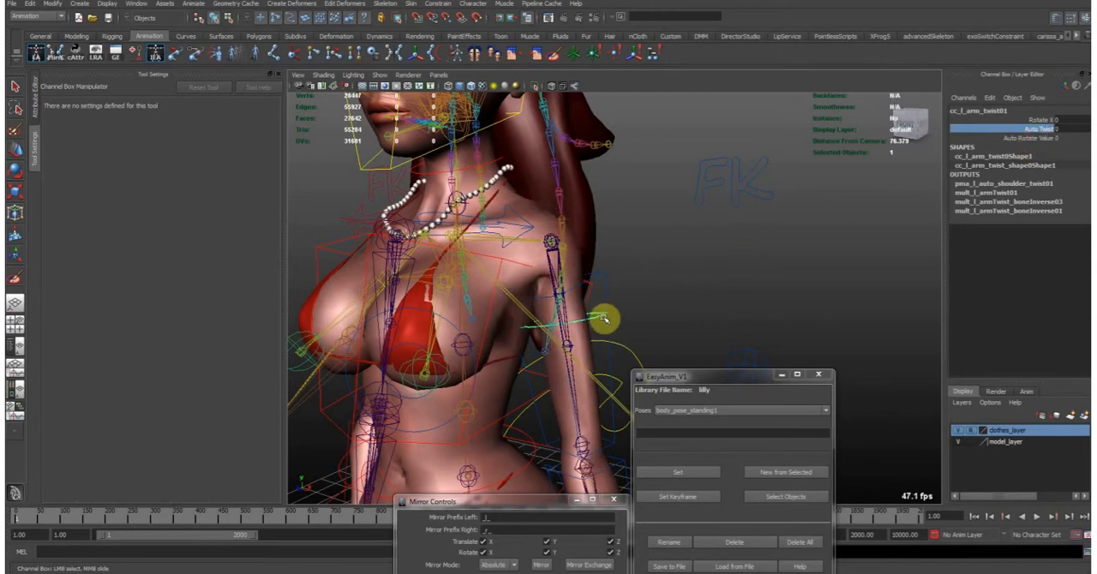
key(e)
drag(604, 317, 615, 293)
key(ctrl+z)
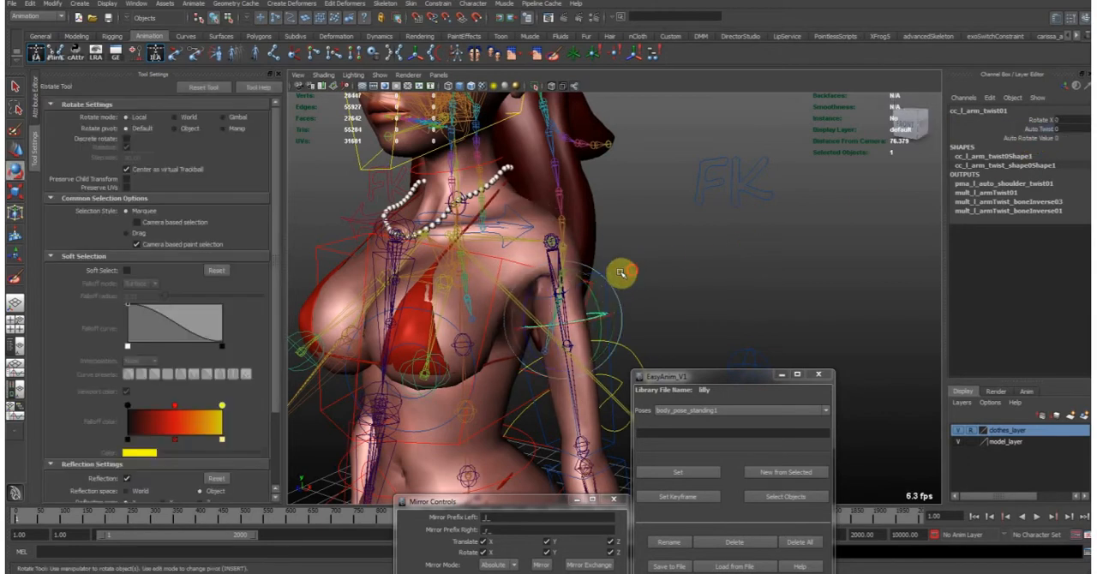
- Turn off X-ray joint display and rotate the left arm FK control in X to about 2
click(609, 285)
alt+drag(673, 262, 776, 175)
click(574, 87)
drag(682, 205, 649, 292)
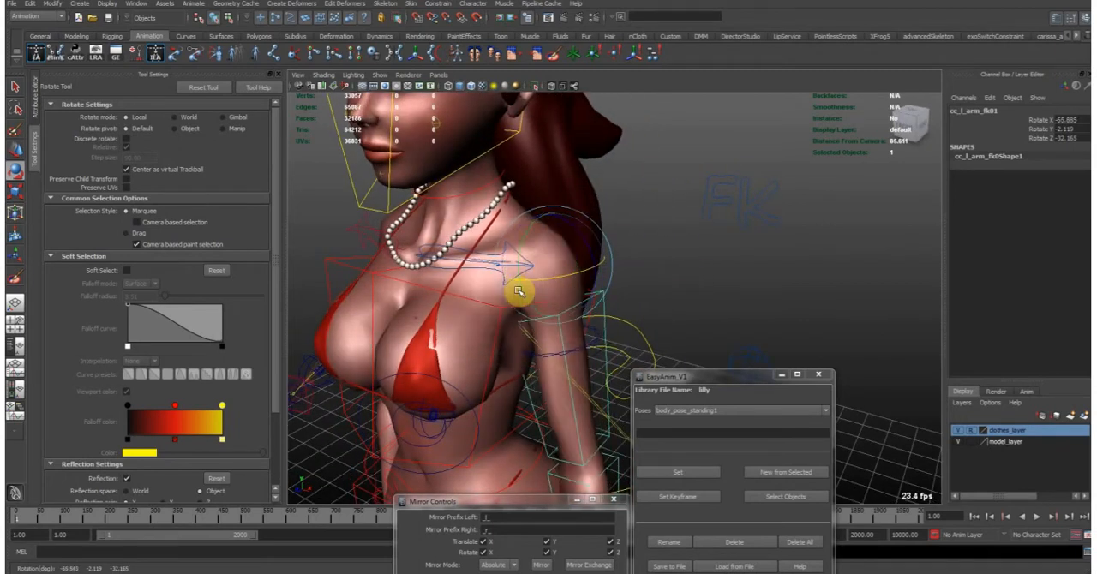
drag(619, 261, 632, 305)
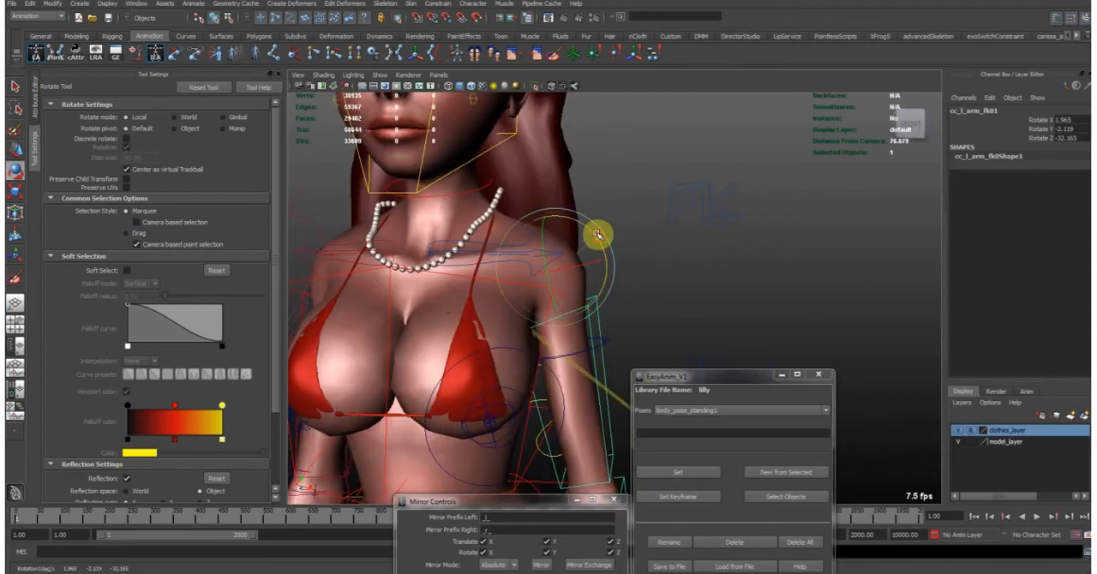
- Raise the left arm overhead and rotate the left clavicle control to about 2.5, -10.9, 23.6 in X, Y, Z
drag(566, 222, 539, 311)
alt+drag(644, 288, 561, 288)
key(w)
alt+right_drag(564, 296, 585, 296)
alt+drag(585, 297, 553, 298)
alt+drag(556, 263, 595, 310)
click(585, 322)
key(e)
middle_drag(624, 323, 595, 271)
mouse_move(622, 289)
alt+mouse_down()
mouse_move(578, 284)
mouse_move(526, 305)
mouse_move(634, 296)
alt+mouse_up()
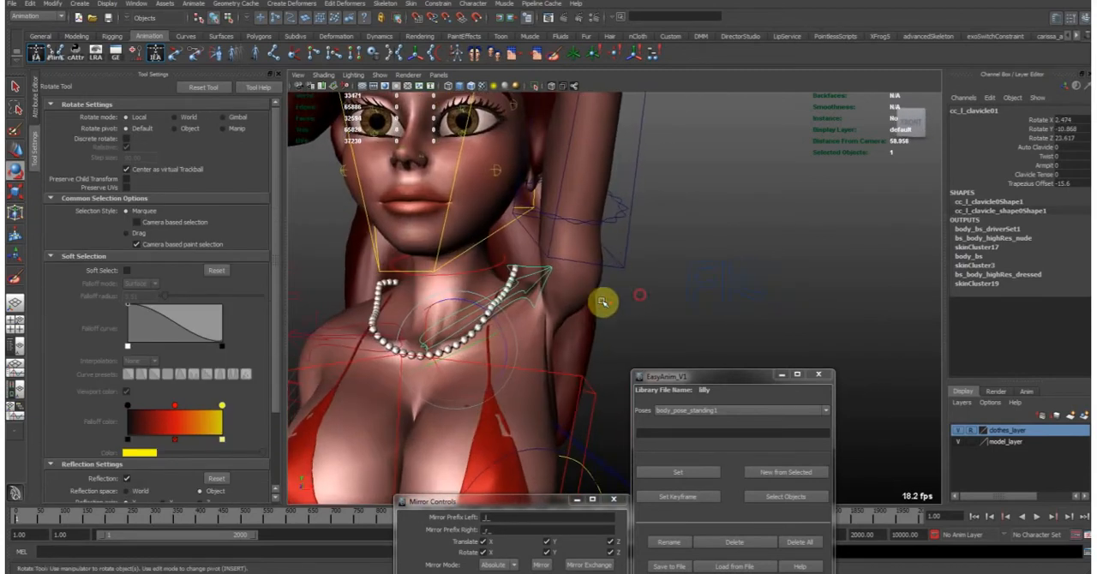
- Bend the raised left arm at the elbow by rotating the forearm FK control in Y to about -81.2
alt+right_drag(653, 224, 631, 216)
click(613, 209)
alt+drag(613, 208, 592, 237)
alt+right_drag(592, 237, 560, 211)
alt+drag(561, 212, 553, 228)
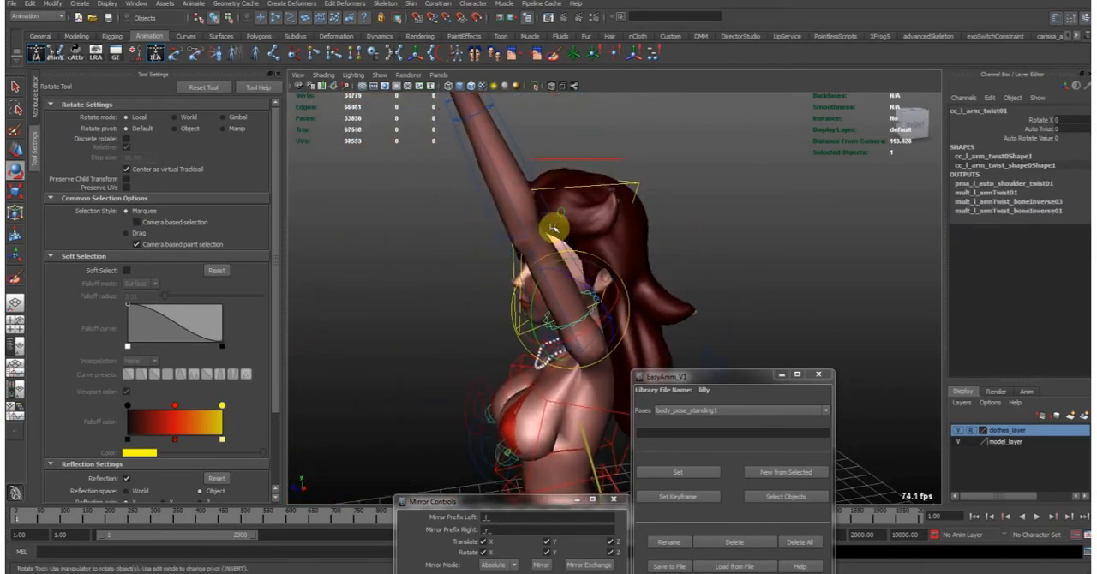
click(518, 153)
alt+drag(489, 191, 564, 182)
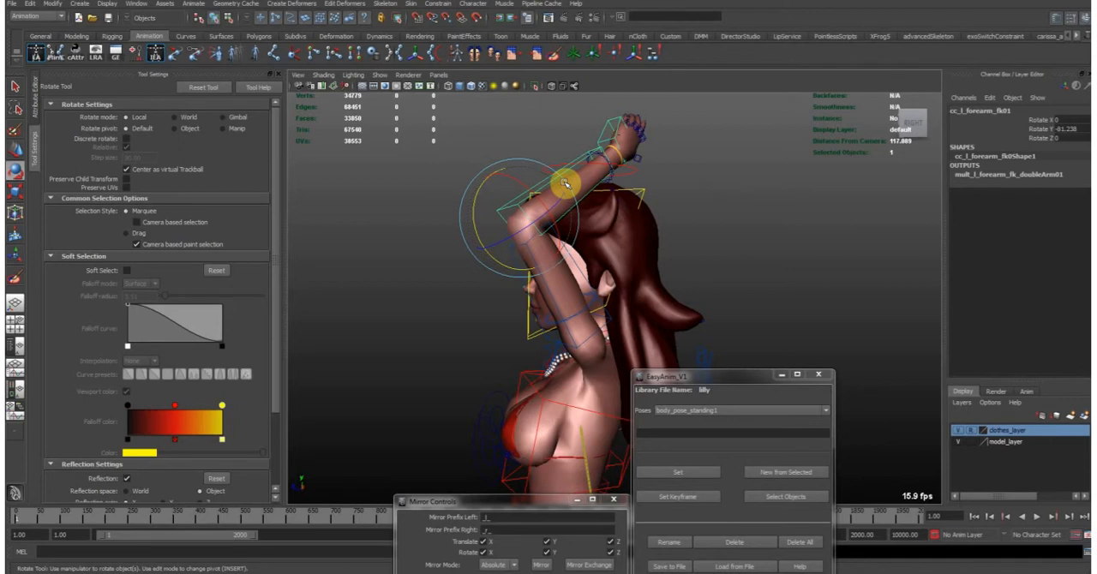
alt+drag(485, 245, 623, 303)
- Set Auto Twist to 1 on the left arm twist control with the arm raised overhead
click(627, 315)
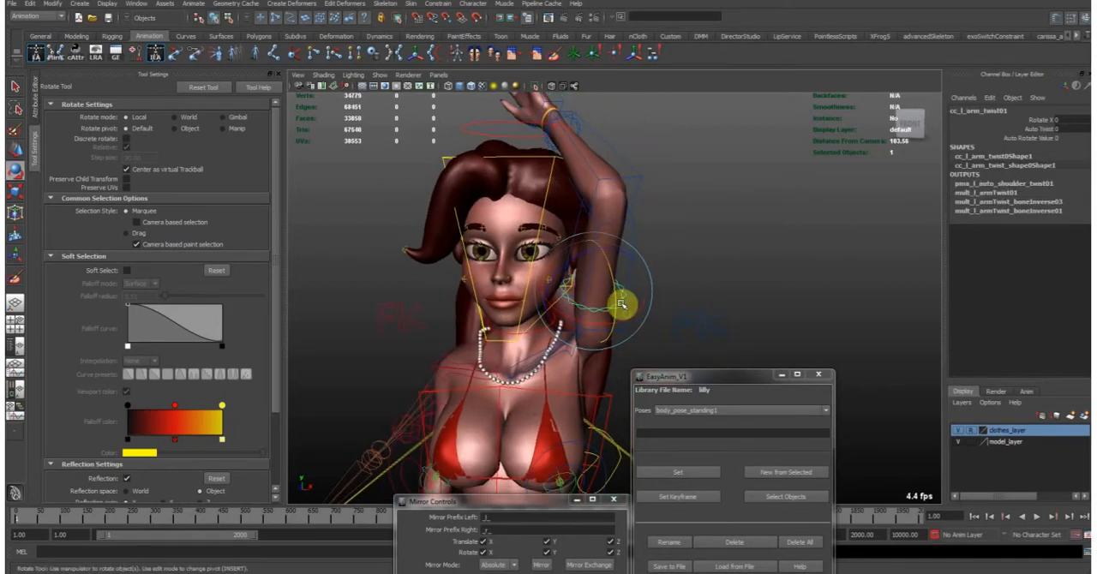
alt+right_drag(568, 319, 615, 309)
alt+drag(615, 310, 597, 325)
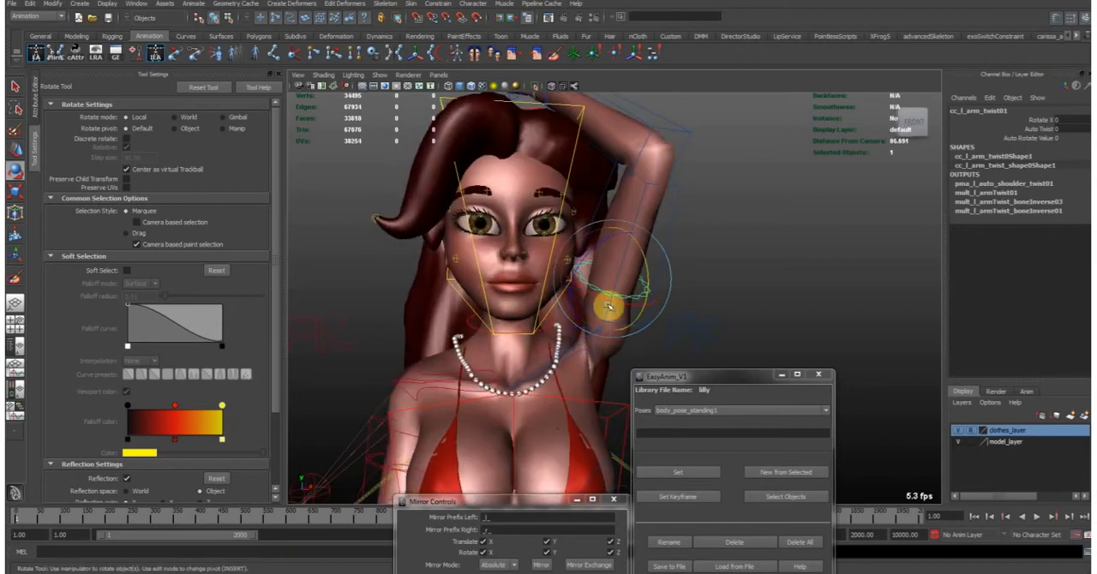
scroll(613, 320, up, 3)
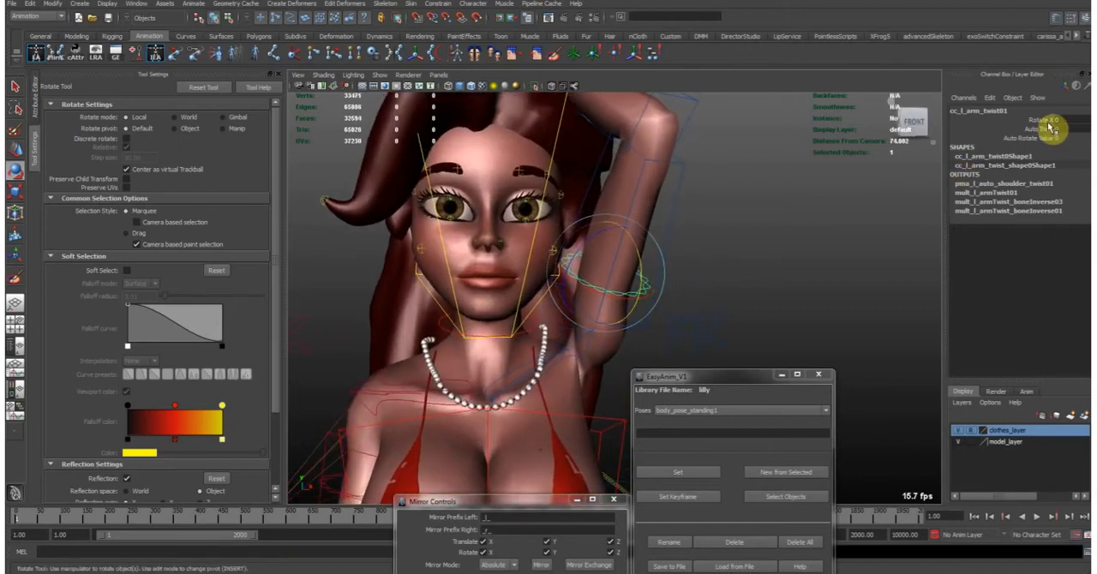
click(1051, 128)
middle_drag(574, 286, 587, 285)
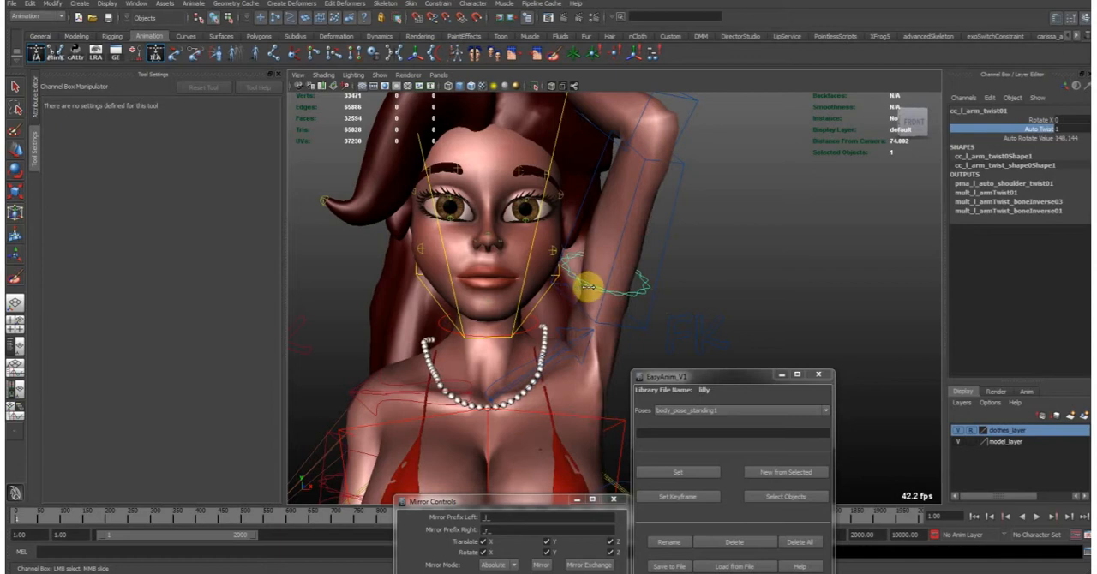
- Rotate the left arm twist control in X to about -40 with the arm raised overhead
key(e)
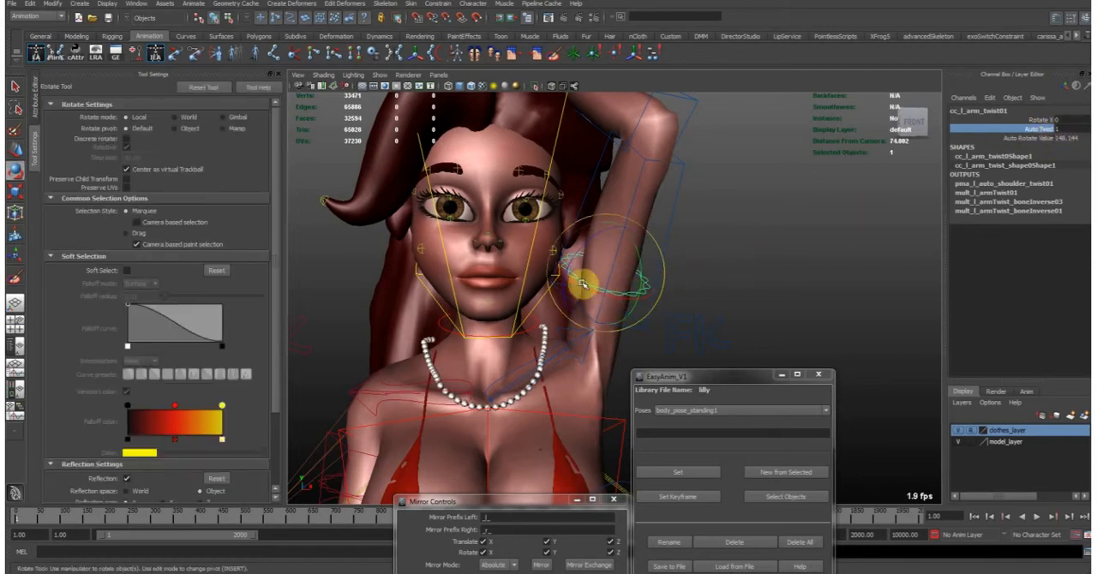
drag(644, 283, 579, 275)
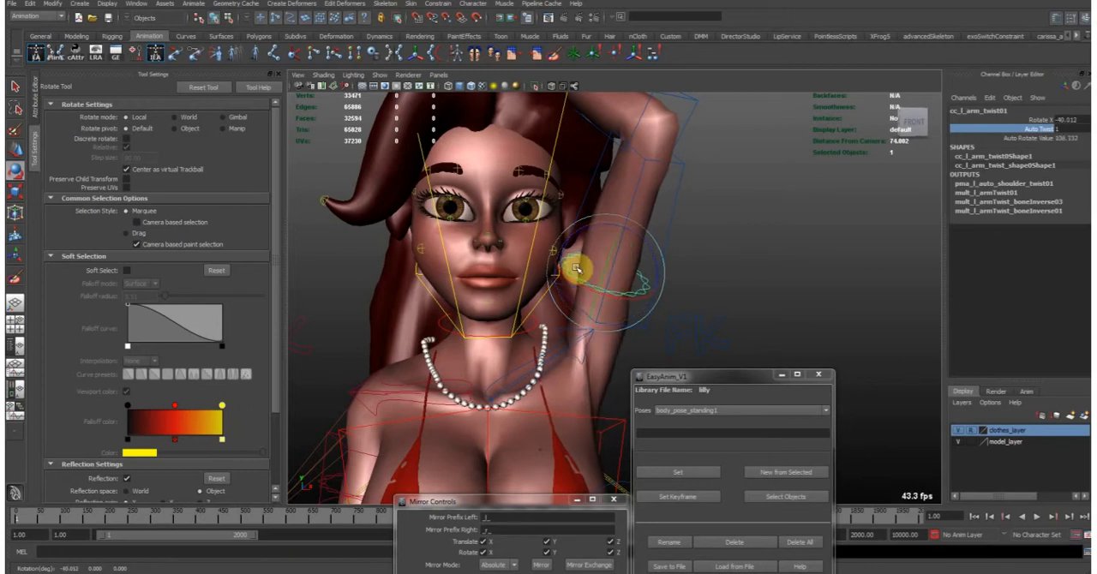
- Switch the low-res body mesh to its smoothed subdiv proxy and clear the selection
alt+drag(608, 389, 591, 363)
click(586, 366)
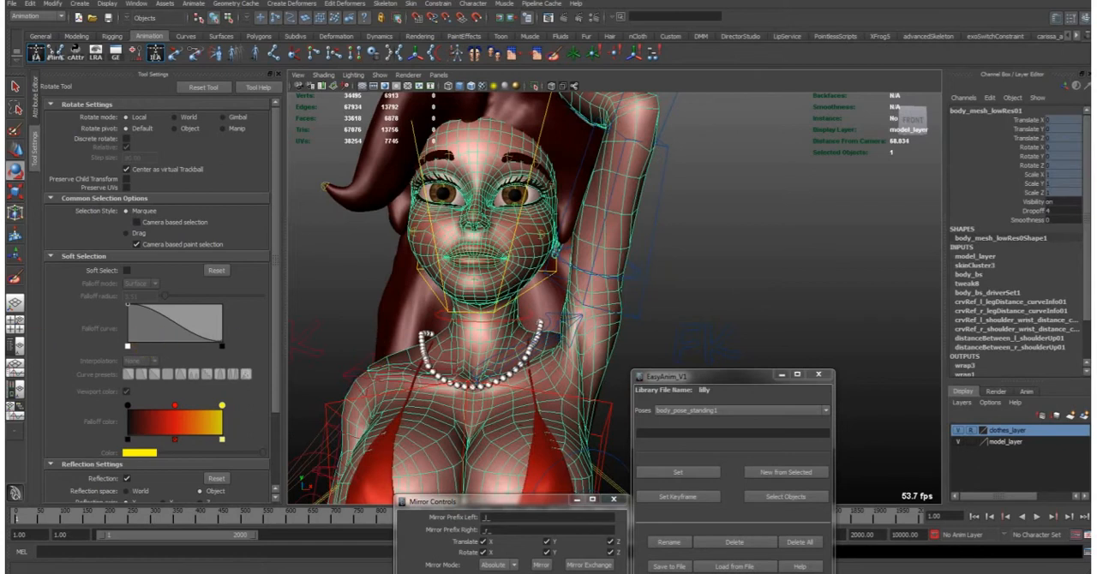
key(ctrl+grave)
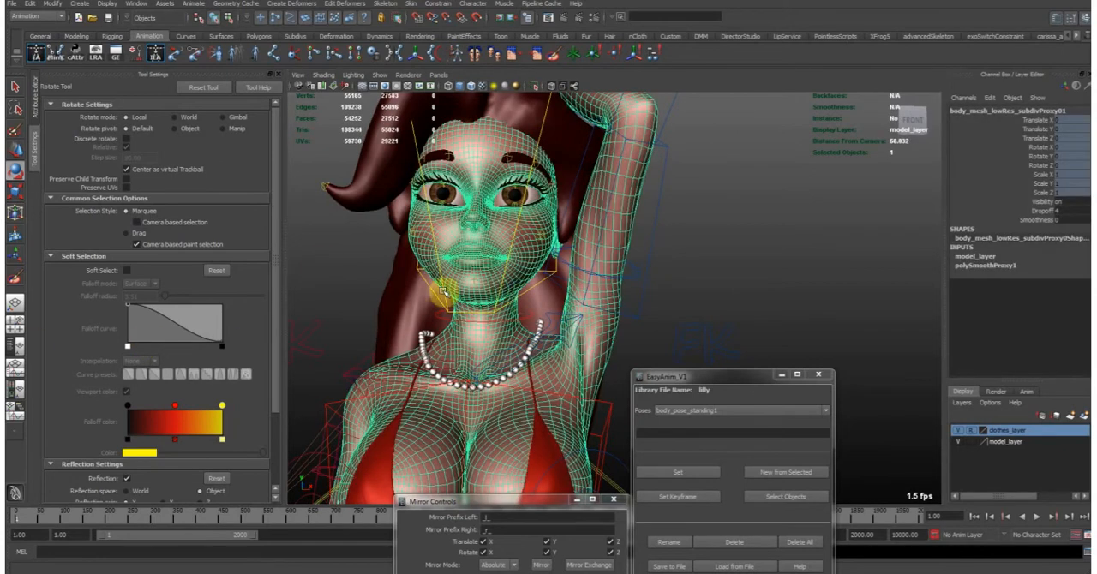
key(w)
click(710, 249)
alt+drag(712, 247, 645, 270)
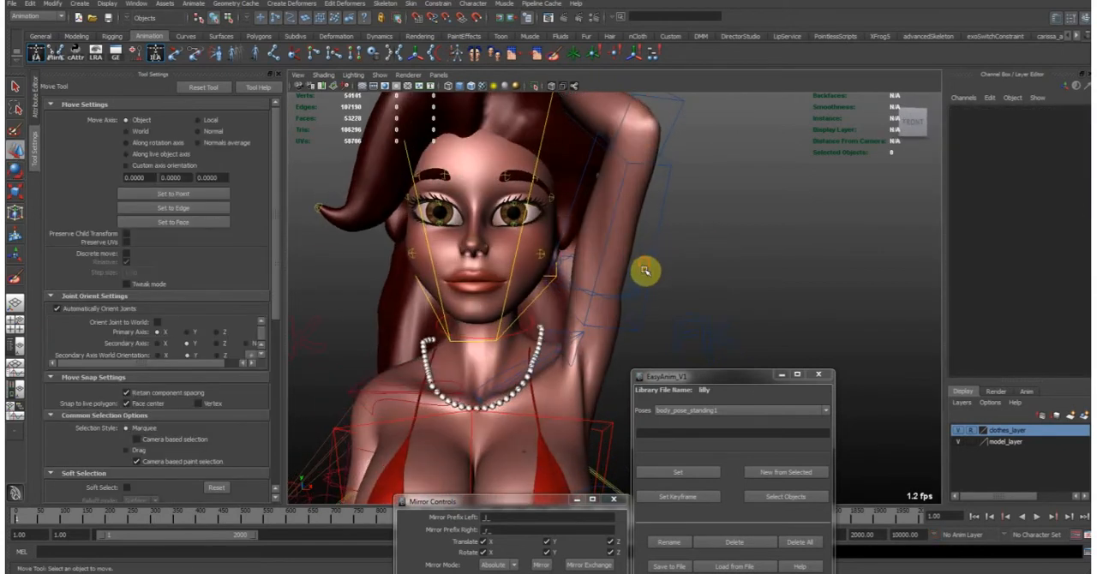
- Rotate the left clavicle control to about 0.5, -13, 35.3 in X, Y, Z to lift the shoulder further
click(571, 336)
key(e)
click(577, 335)
drag(553, 373, 643, 304)
alt+right_drag(643, 304, 548, 292)
alt+drag(557, 295, 509, 298)
drag(525, 339, 573, 248)
- Rotate the left arm twist control in X to about -57.6 and check the shoulder from the side and front
key(q)
click(610, 282)
key(e)
alt+drag(587, 283, 449, 280)
alt+middle_drag(520, 261, 531, 312)
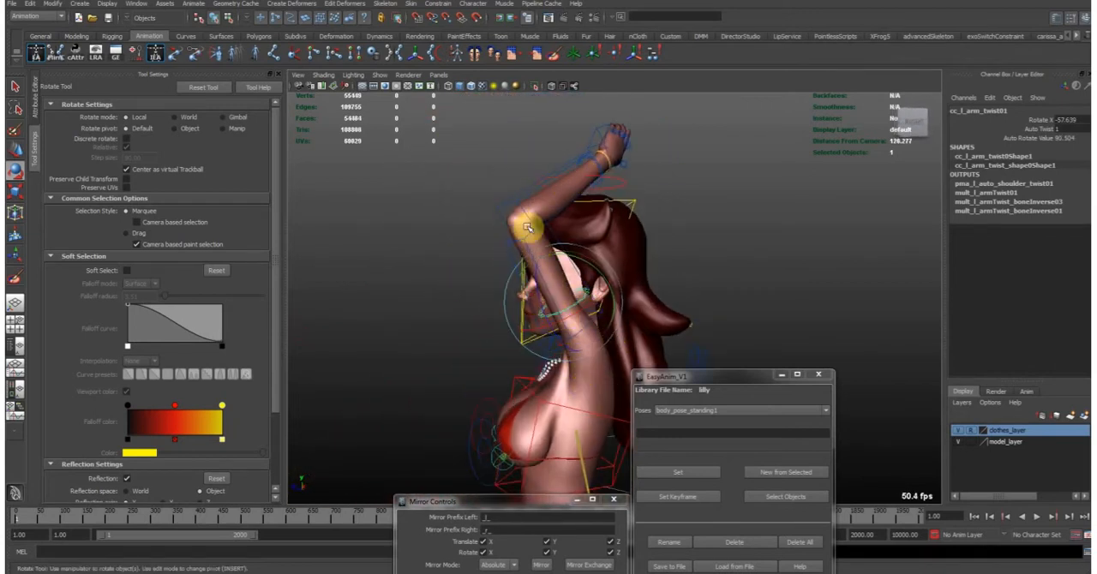
alt+drag(565, 390, 657, 303)
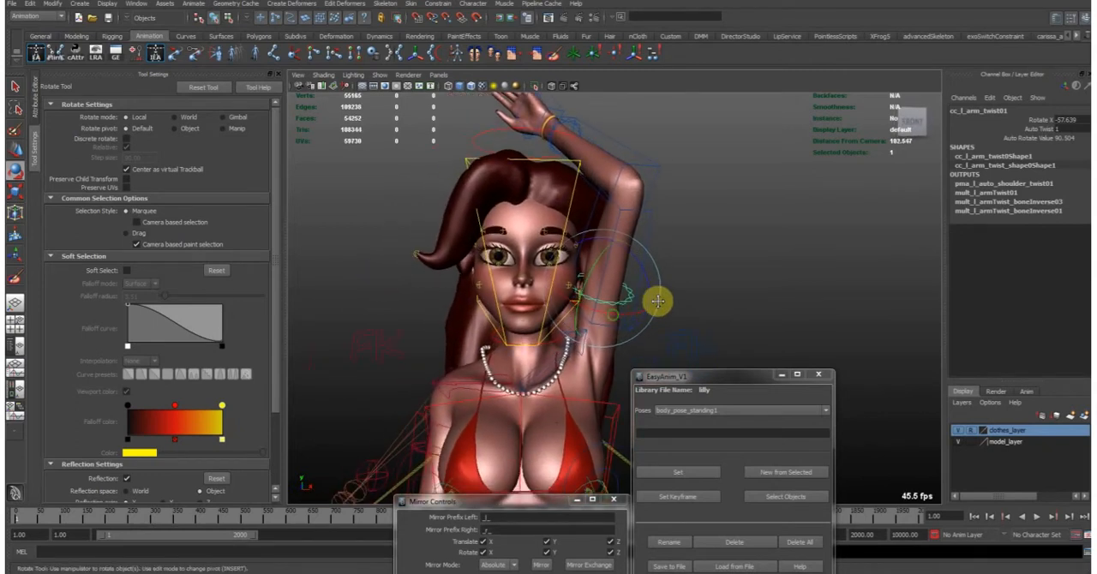
- Reset the left arm twist control's X rotation and the left arm FK control's X, Y and Z rotations to 0
key(w)
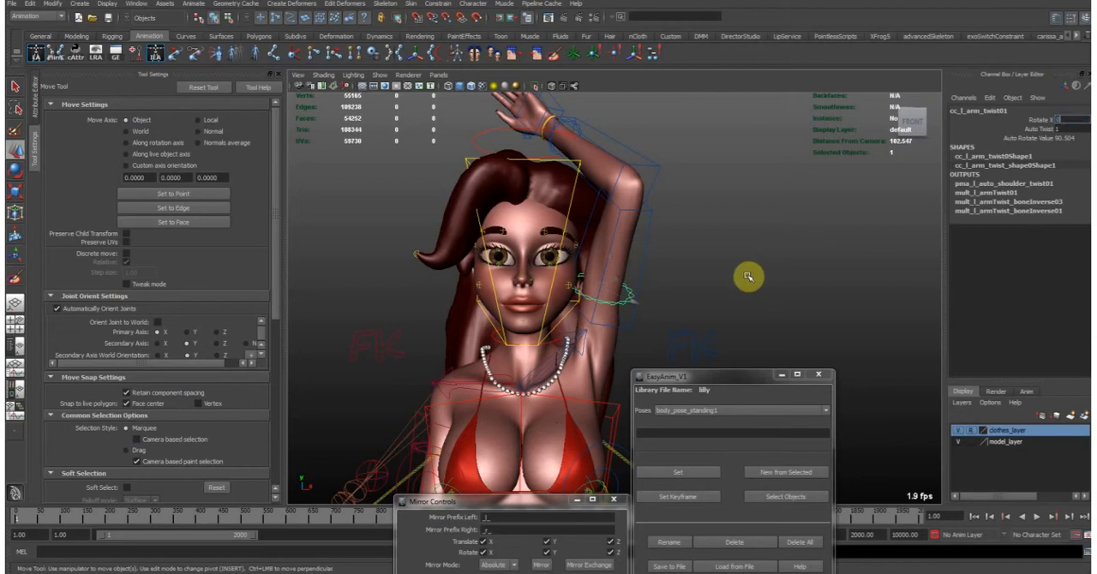
click(645, 244)
drag(1053, 119, 1054, 138)
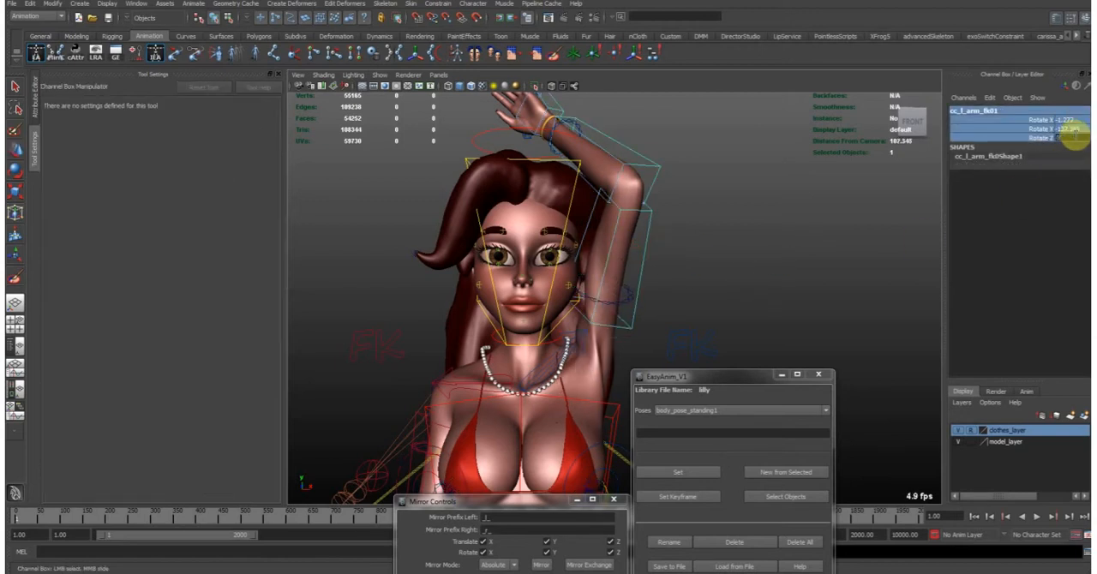
text(0)
key(Return)
- Reset the left clavicle control's X, Y and Z rotations to 0
click(591, 330)
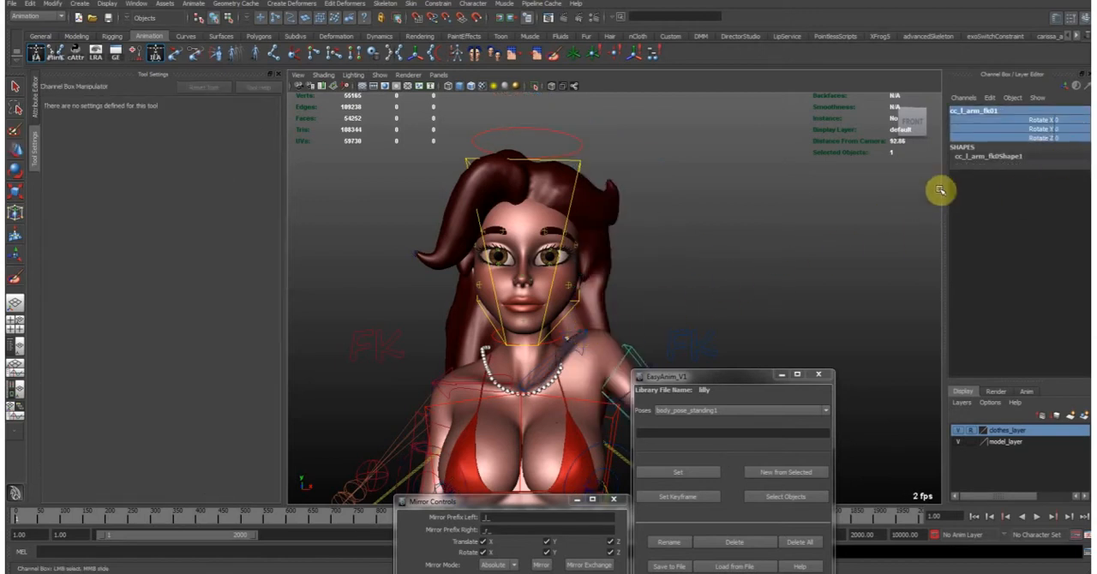
drag(1071, 119, 1058, 138)
text(0)
key(Return)
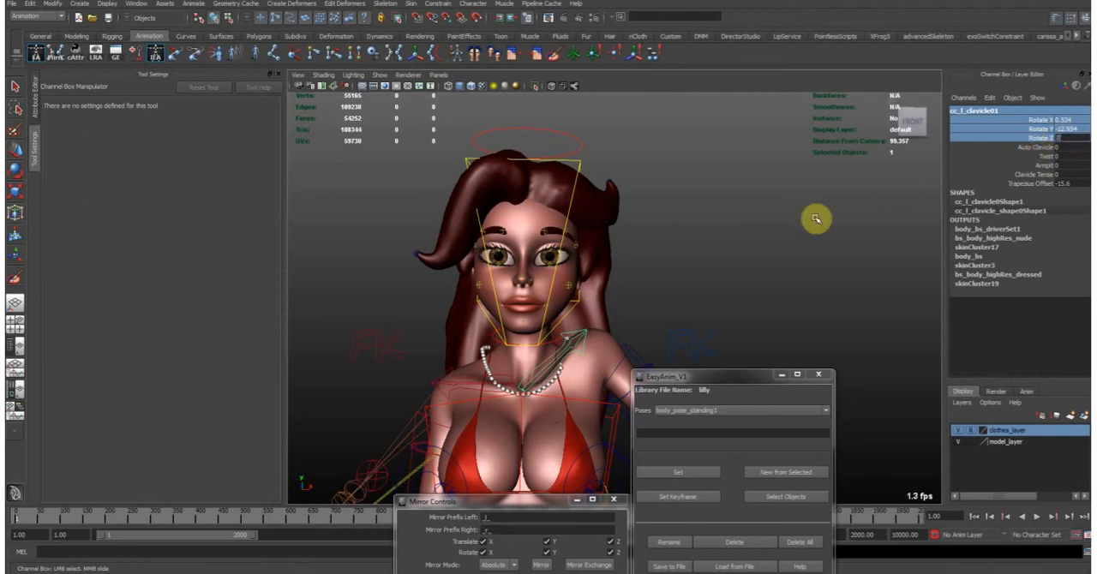
click(525, 378)
alt+middle_drag(525, 378, 476, 333)
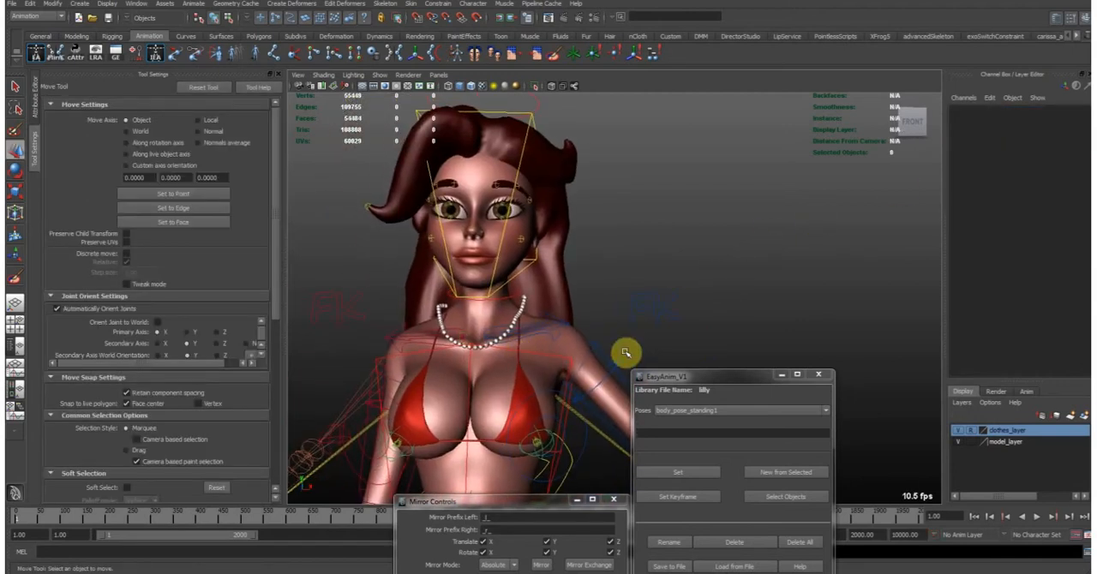
- Set the left clavicle control's Trapezius Offset to 0 with the arm lowered
scroll(617, 355, up, 4)
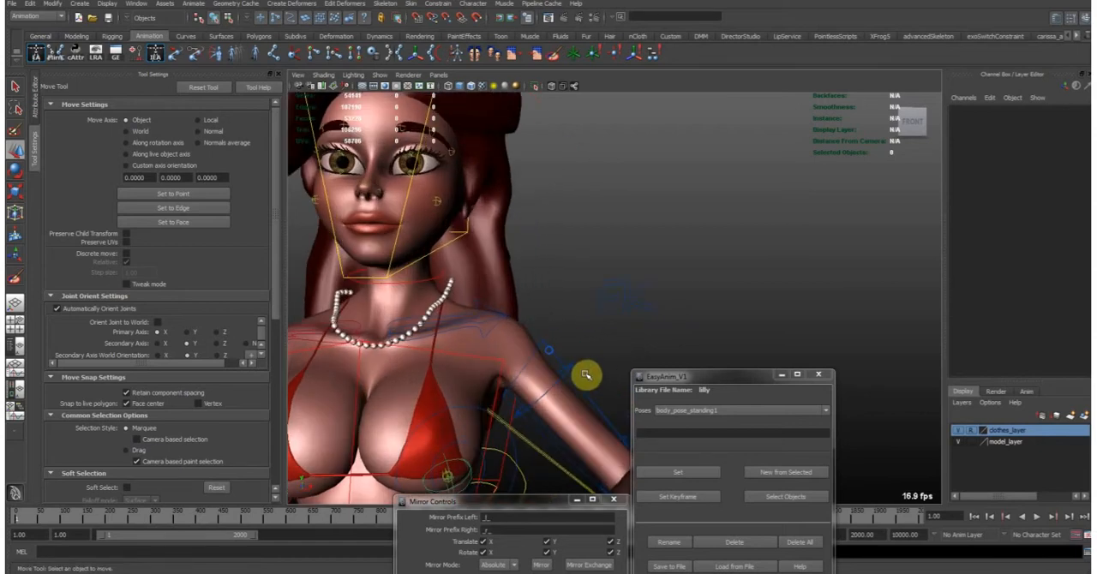
scroll(568, 362, up, 2)
alt+middle_drag(532, 332, 552, 342)
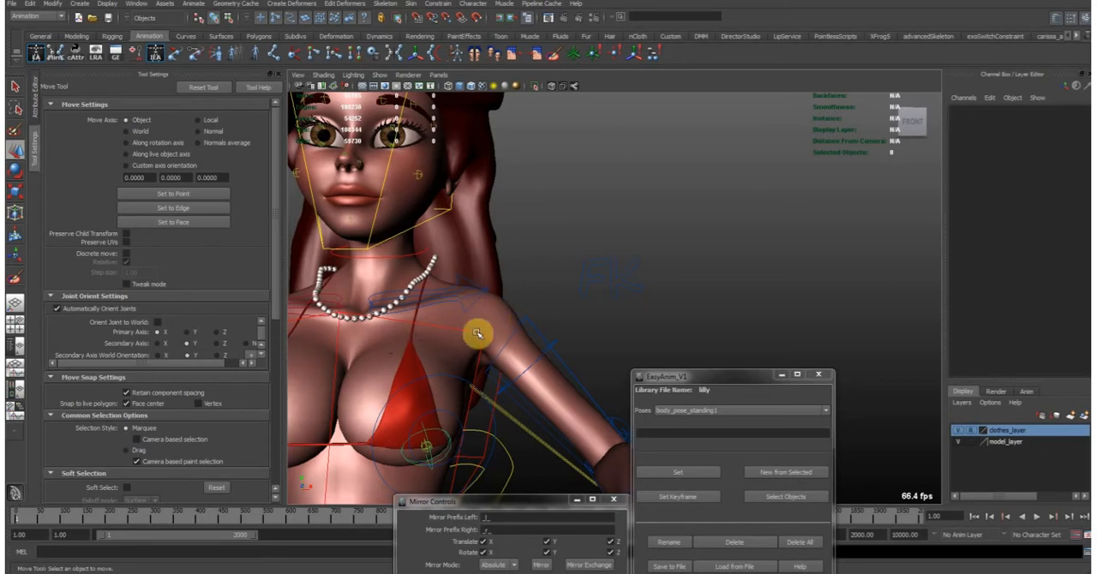
click(482, 290)
alt+drag(473, 284, 591, 281)
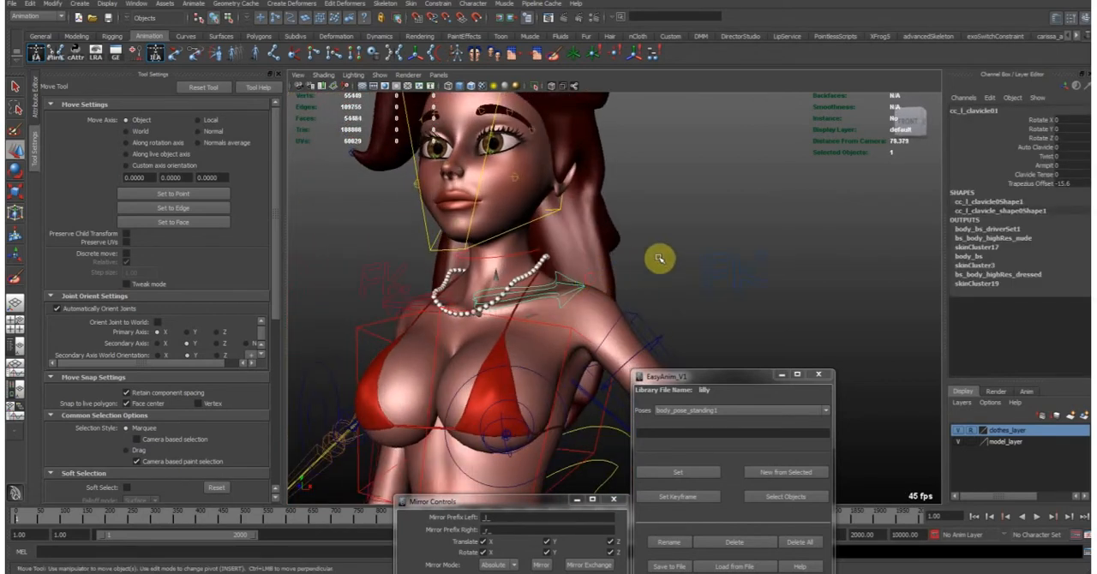
click(1072, 183)
key(Return)
alt+drag(640, 317, 660, 317)
alt+middle_drag(674, 287, 627, 315)
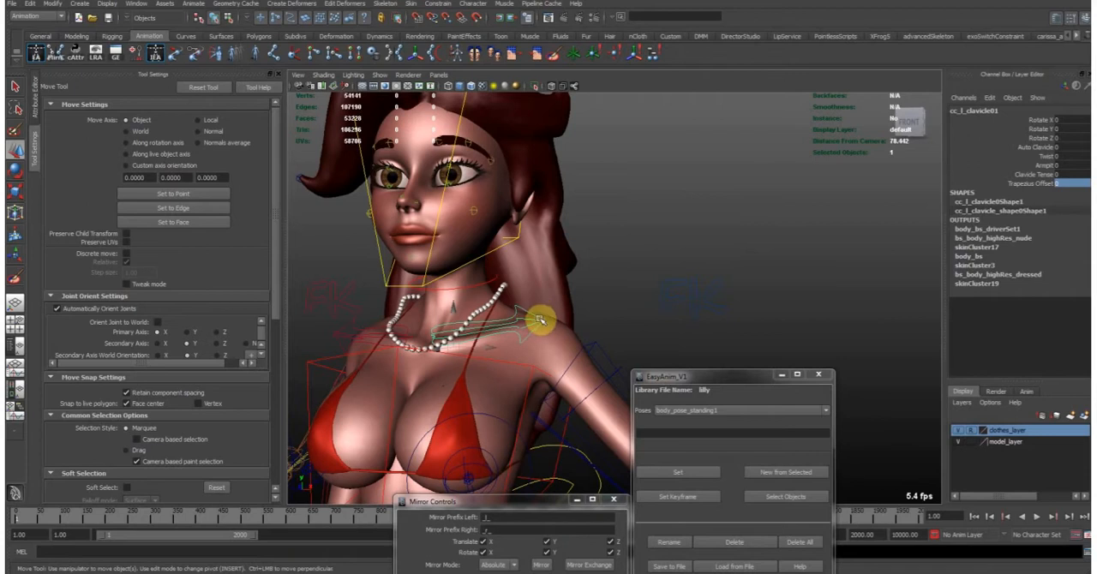
- Undo the Trapezius Offset change and the arm and clavicle rotation resets
key(ctrl+z)
key(ctrl+z)
key(ctrl+z)
key(ctrl+z)
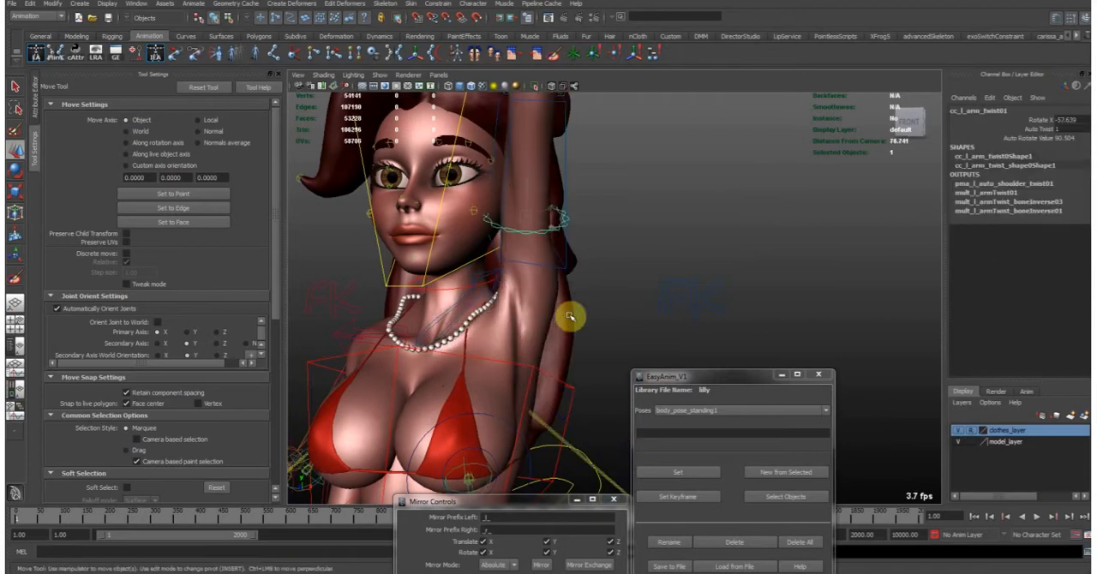
- Set the left clavicle control's Trapezius Offset to 0 with the arm raised overhead
click(567, 268)
alt+drag(519, 268, 535, 270)
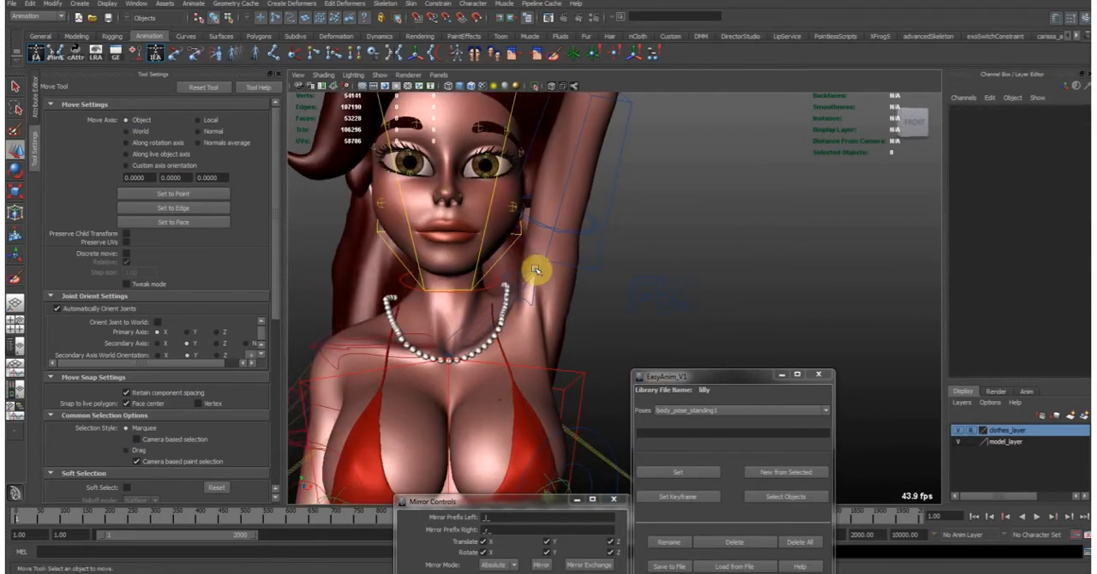
click(528, 282)
alt+middle_drag(559, 245, 610, 308)
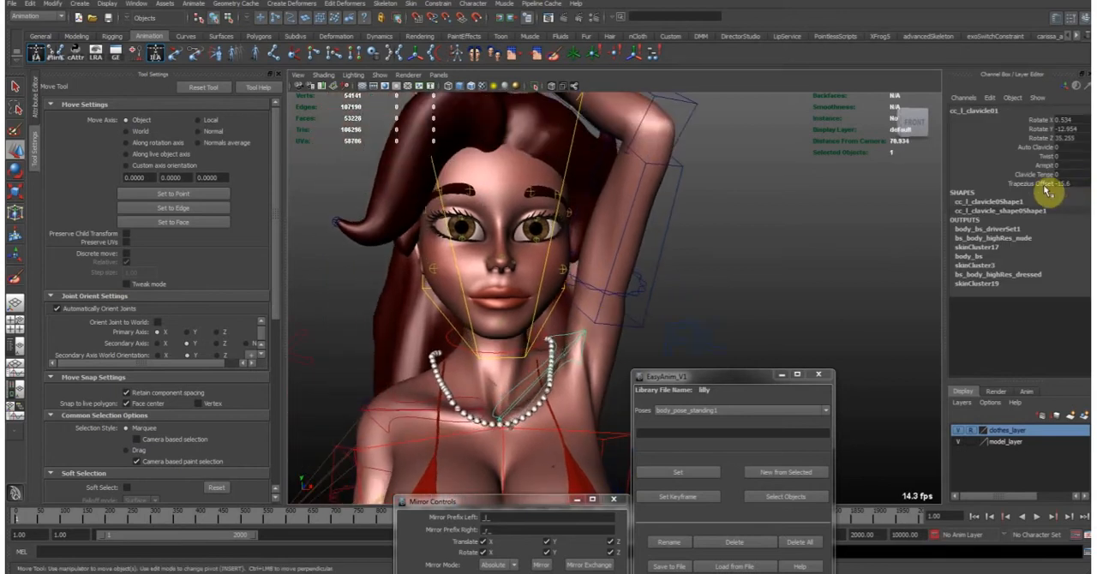
alt+middle_drag(669, 327, 626, 303)
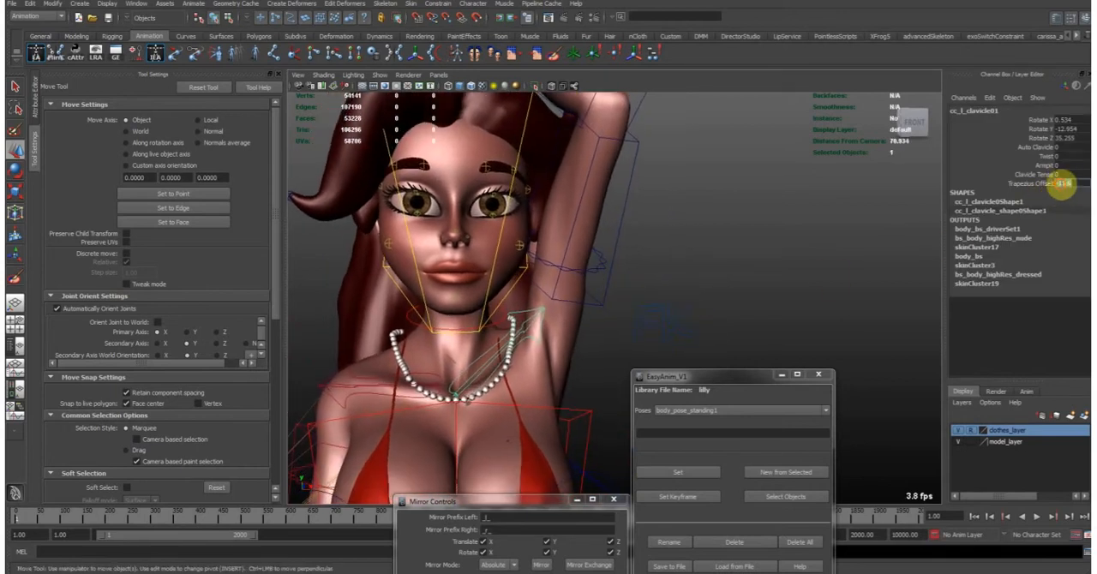
key(Return)
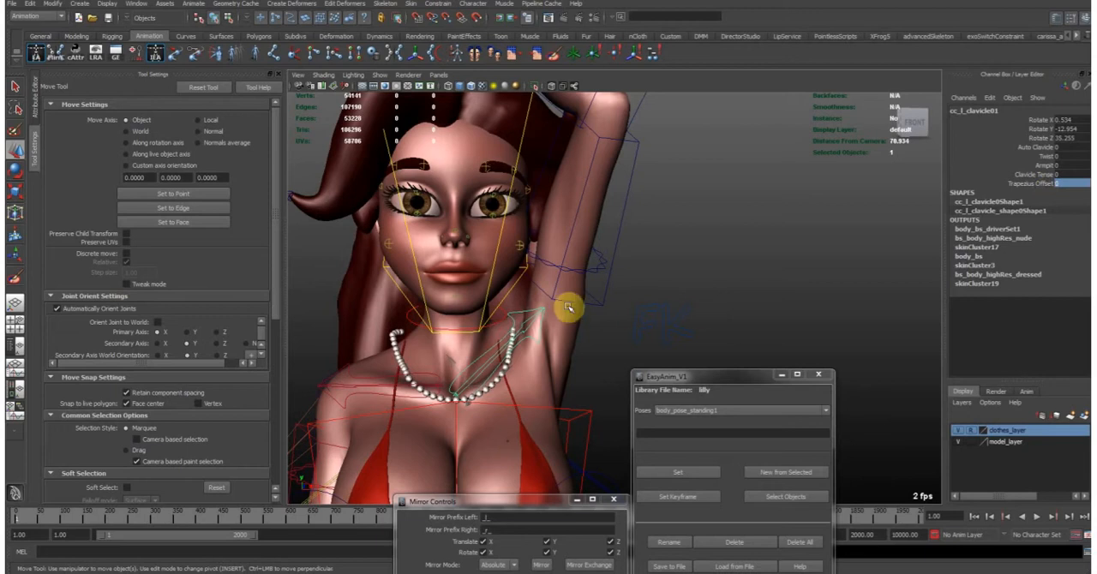
- Examine the raised left shoulder, armpit and neck deformation from close up and from several angles
alt+right_drag(463, 314, 517, 323)
alt+middle_drag(516, 323, 629, 302)
alt+right_drag(629, 302, 688, 283)
alt+drag(688, 284, 592, 311)
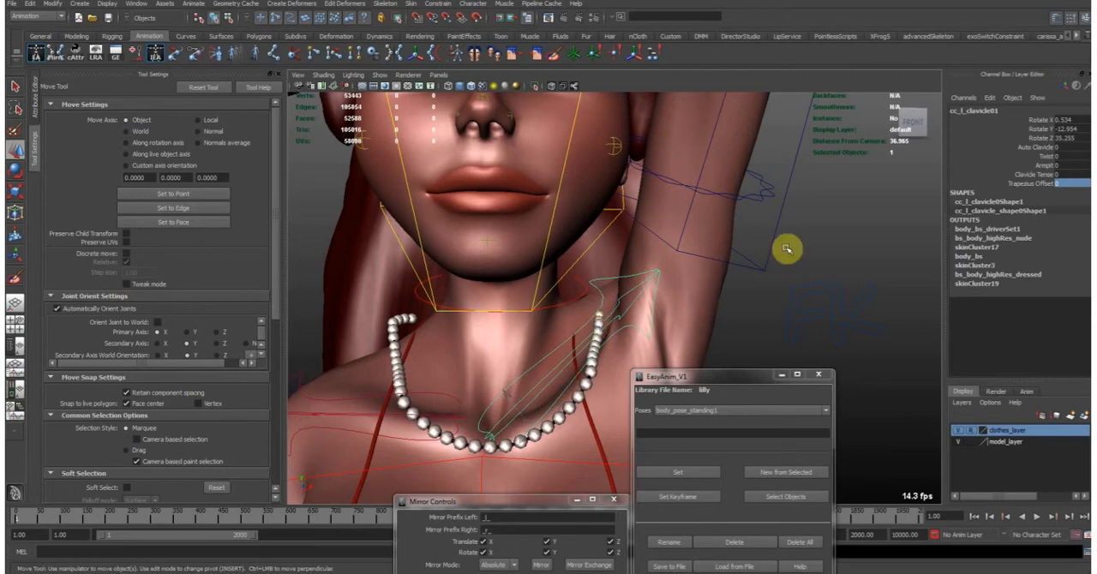
alt+right_drag(787, 249, 622, 250)
alt+middle_drag(622, 249, 626, 296)
alt+drag(627, 297, 607, 325)
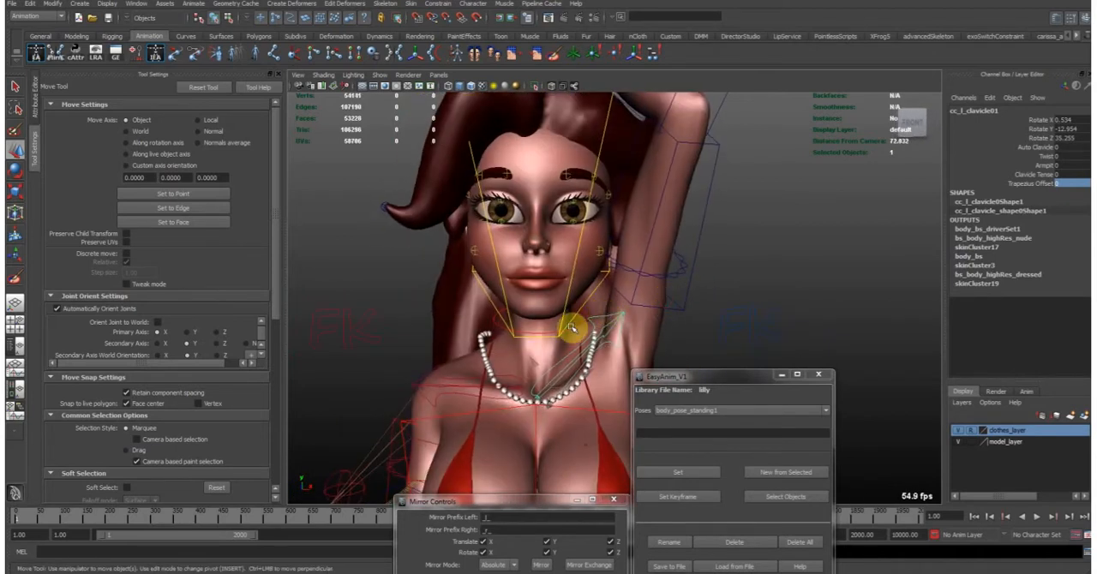
alt+drag(563, 294, 588, 290)
alt+right_drag(588, 289, 507, 233)
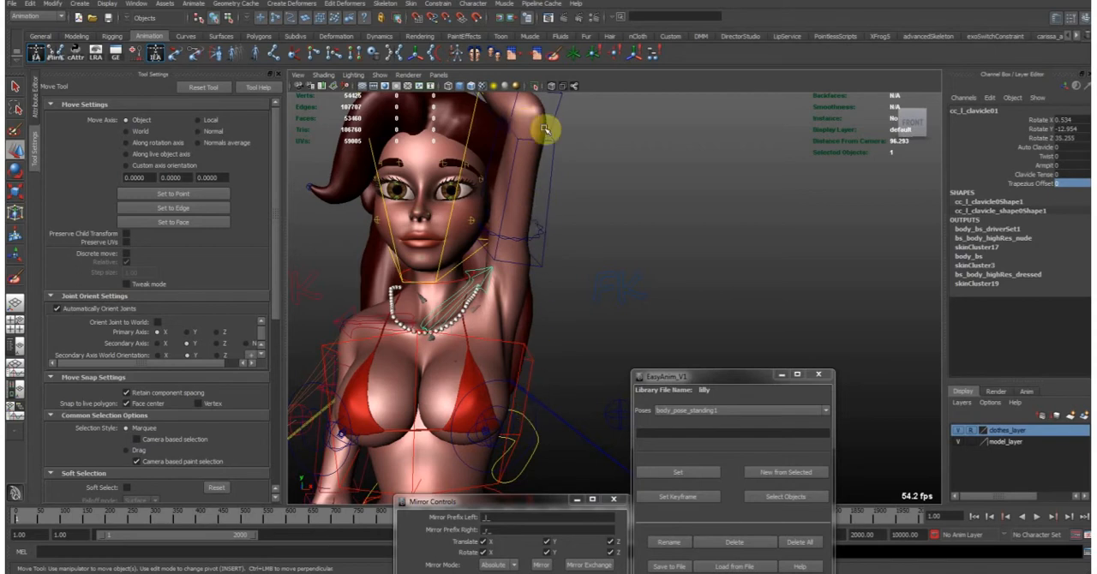
alt+drag(562, 186, 581, 268)
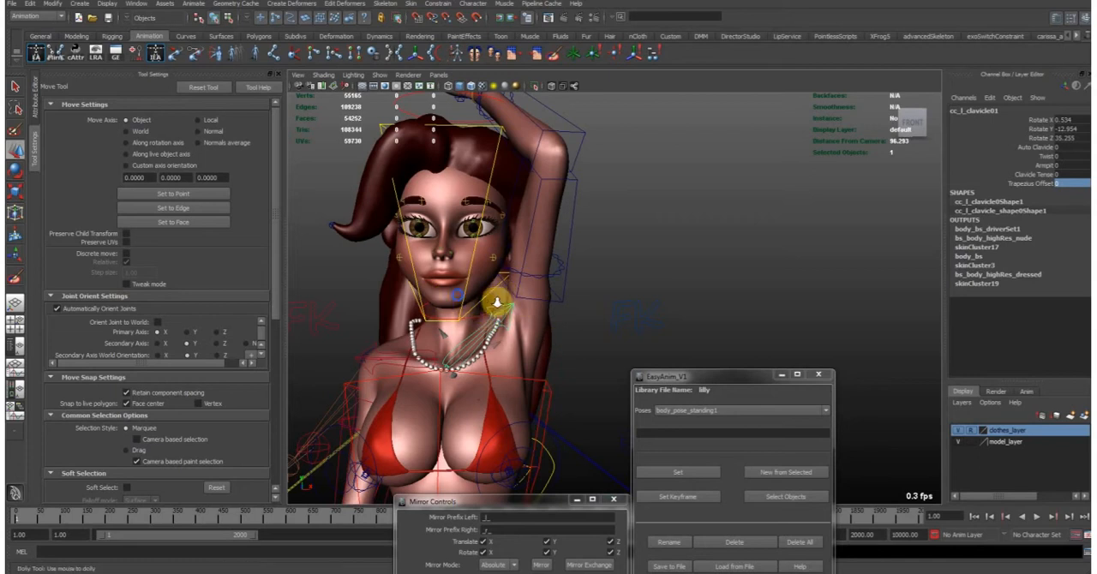
alt+right_drag(496, 301, 592, 296)
alt+middle_drag(497, 329, 581, 317)
- Try a Trapezius Offset of about -13.8 on the left clavicle control and return it to 0
click(1015, 185)
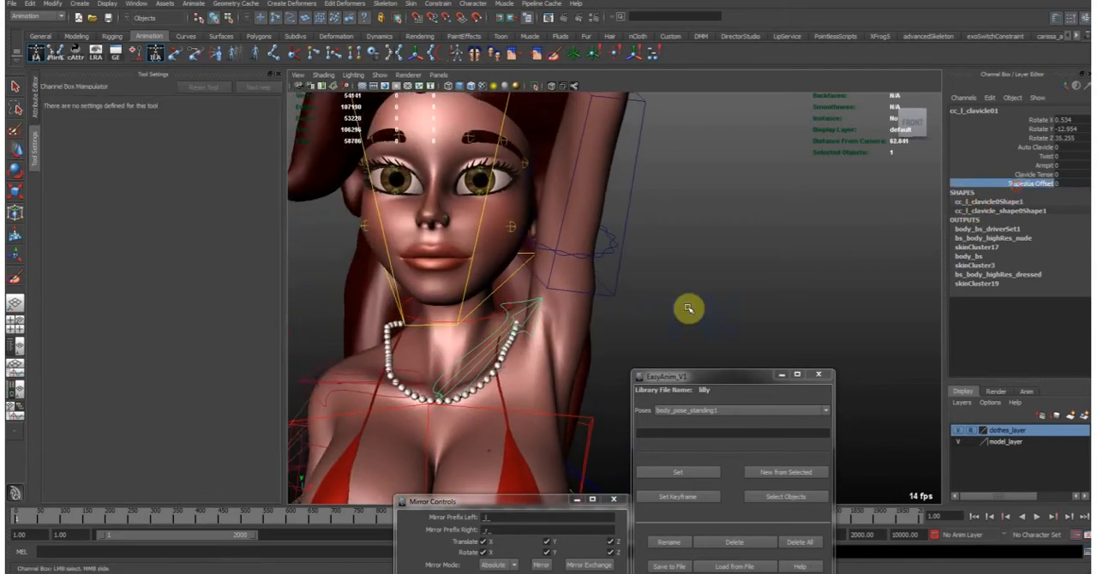
middle_drag(598, 318, 420, 335)
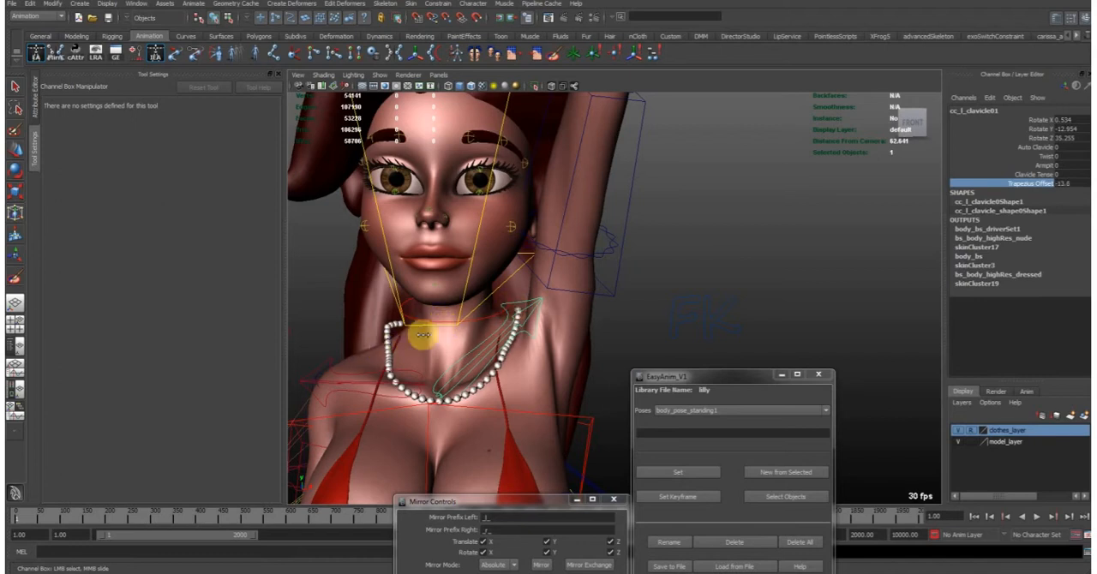
click(1078, 191)
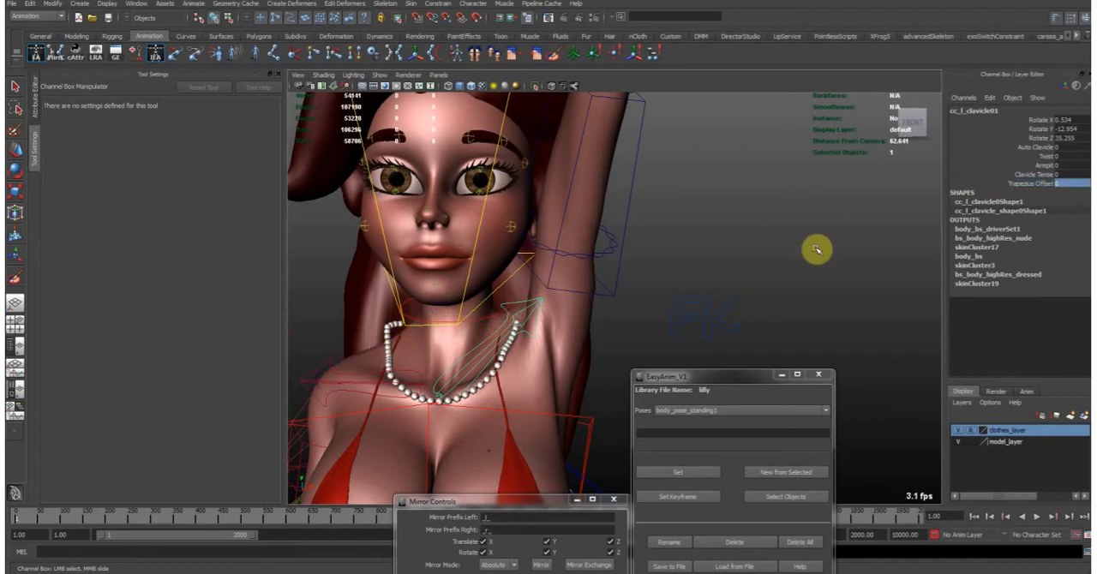
- Reset the X, Y and Z rotations of the left arm FK control and left clavicle control together to 0
click(621, 233)
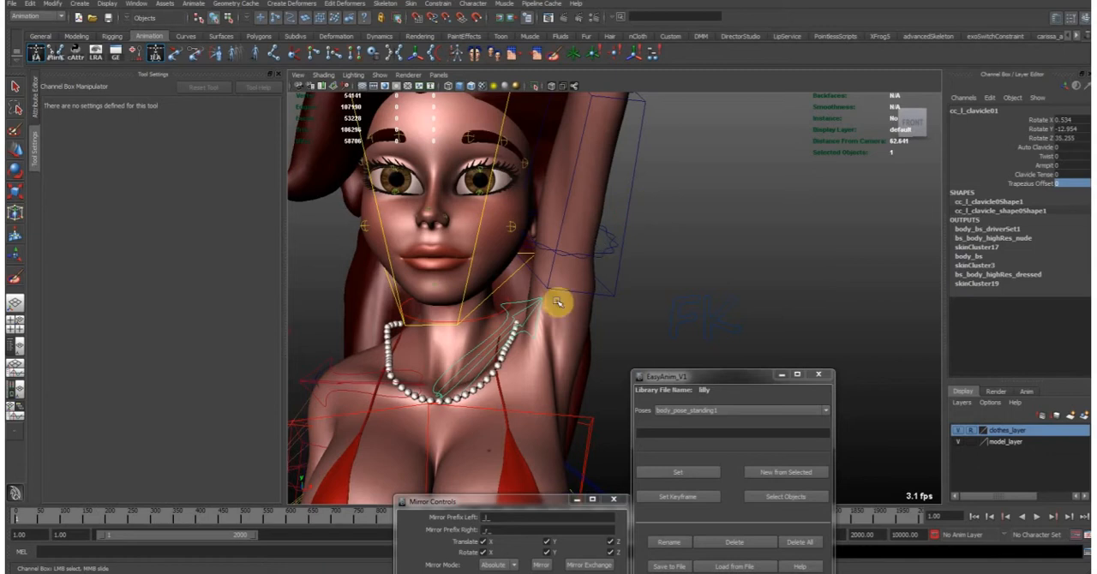
shift+click(537, 303)
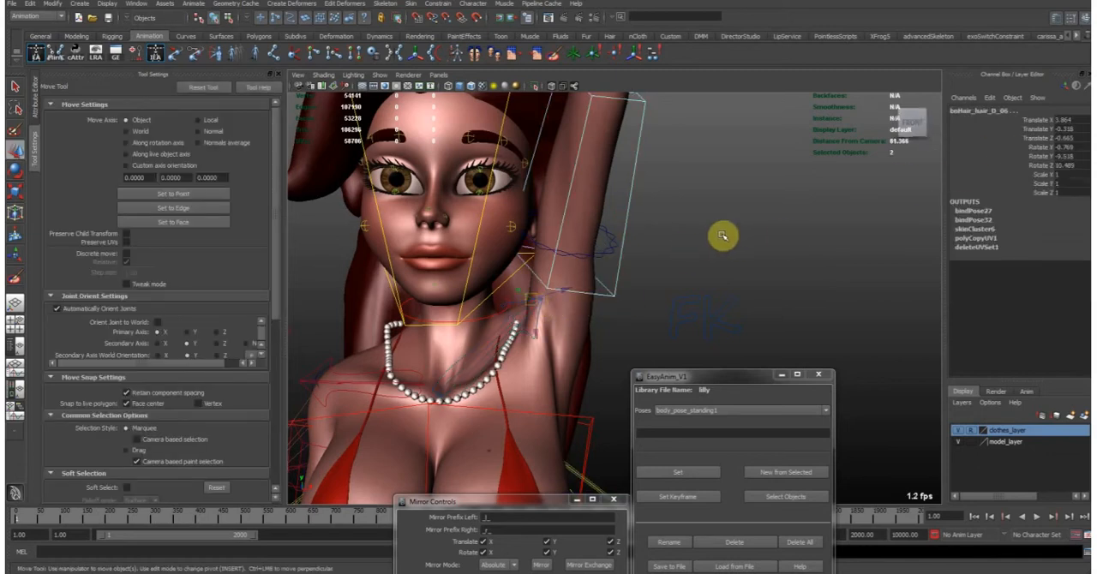
click(381, 76)
click(413, 202)
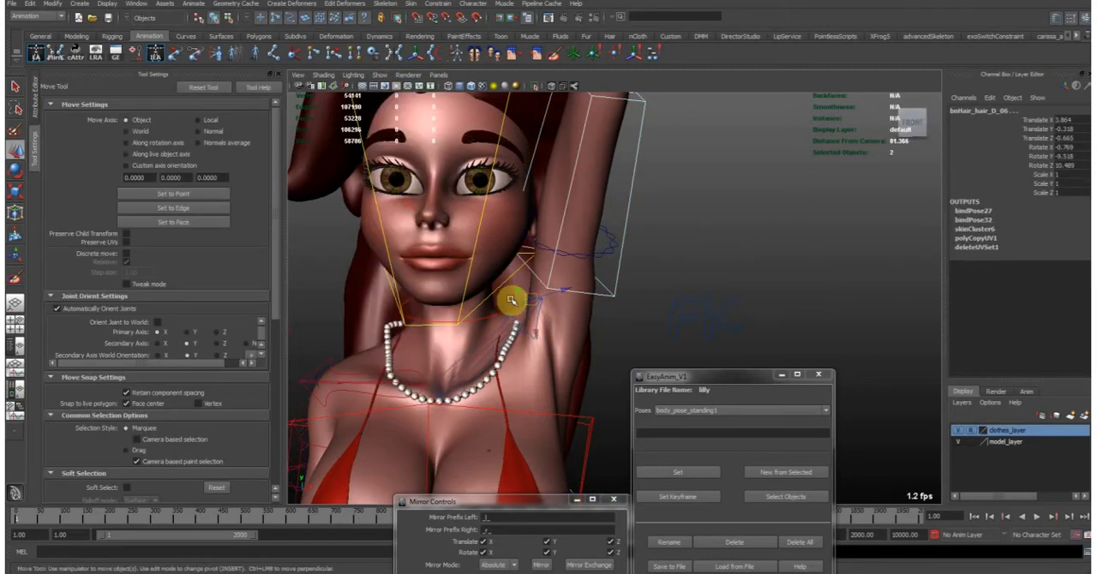
click(609, 280)
click(536, 299)
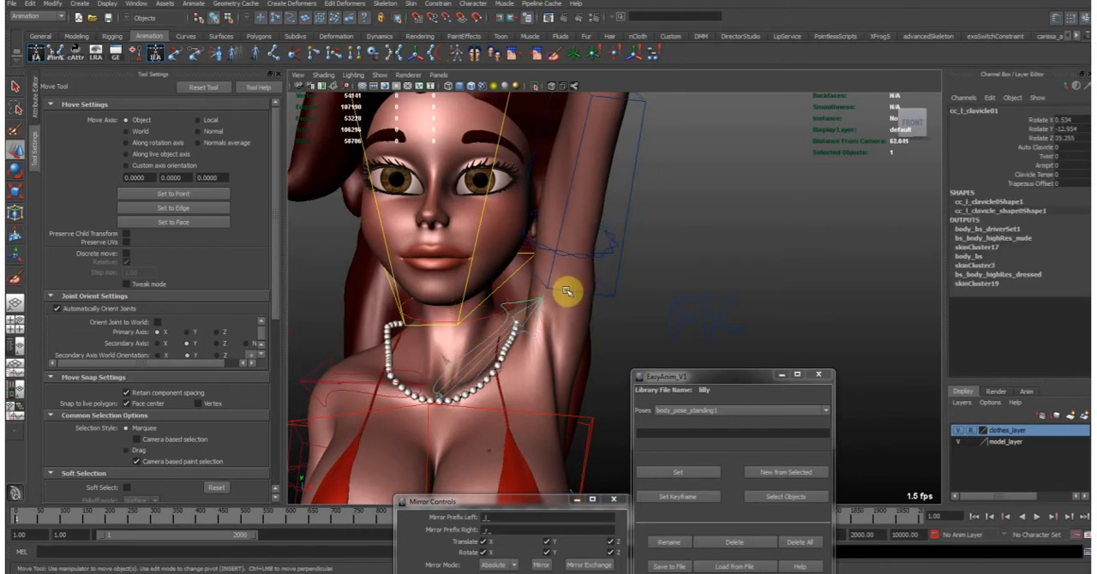
shift+click(602, 273)
drag(1069, 140, 1074, 121)
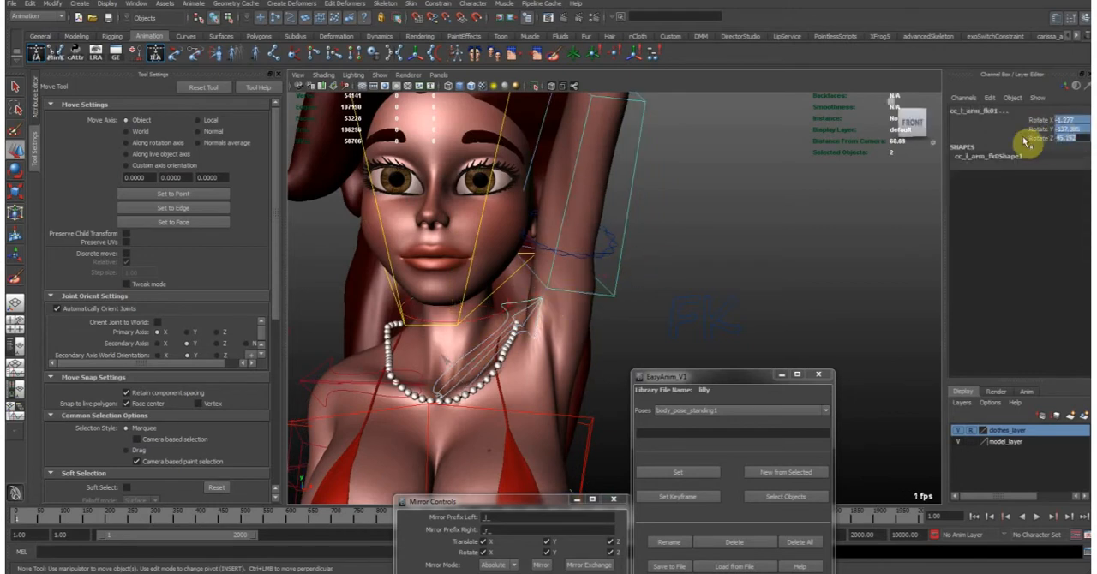
text(0)
key(Return)
- Apply the saved pose body_balletPose1 to the character and view the whole body from the side
click(734, 424)
click(731, 430)
click(731, 429)
click(695, 472)
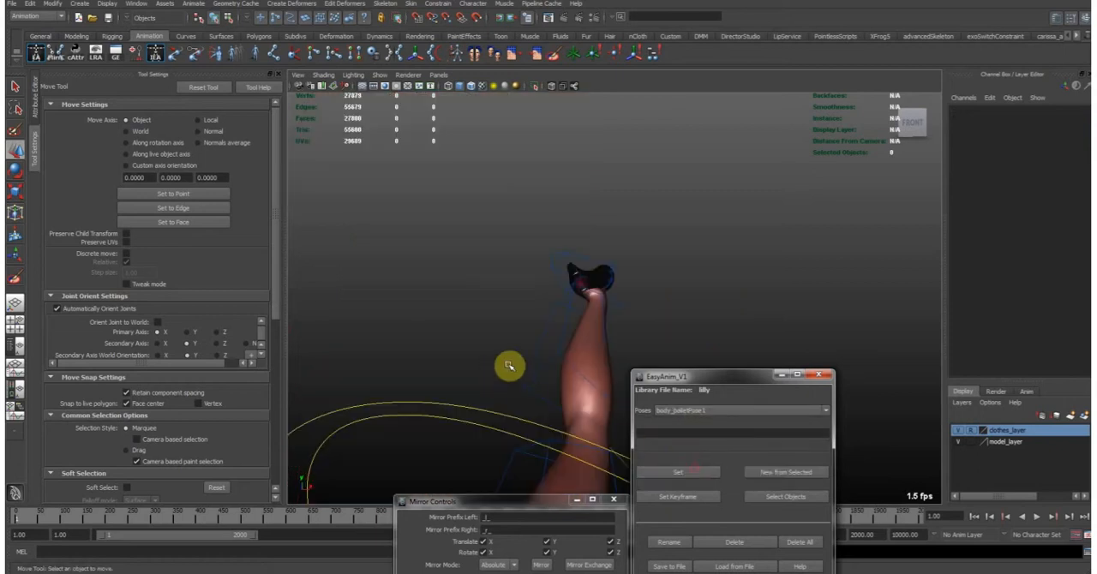
alt+right_drag(500, 372, 414, 328)
alt+middle_drag(470, 343, 501, 223)
alt+right_drag(605, 238, 530, 212)
alt+drag(532, 212, 483, 211)
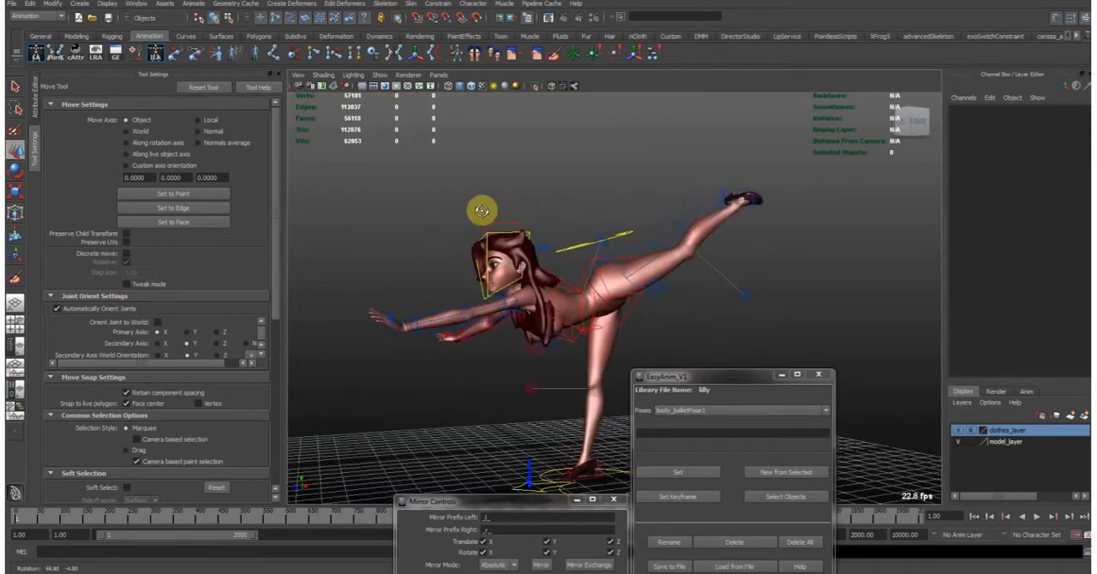
- Rotate the main hair control about 50.4 degrees in X so the hair falls along the character's back
alt+right_drag(455, 216, 594, 236)
alt+right_drag(533, 262, 656, 240)
click(523, 139)
alt+middle_drag(572, 208, 546, 246)
key(e)
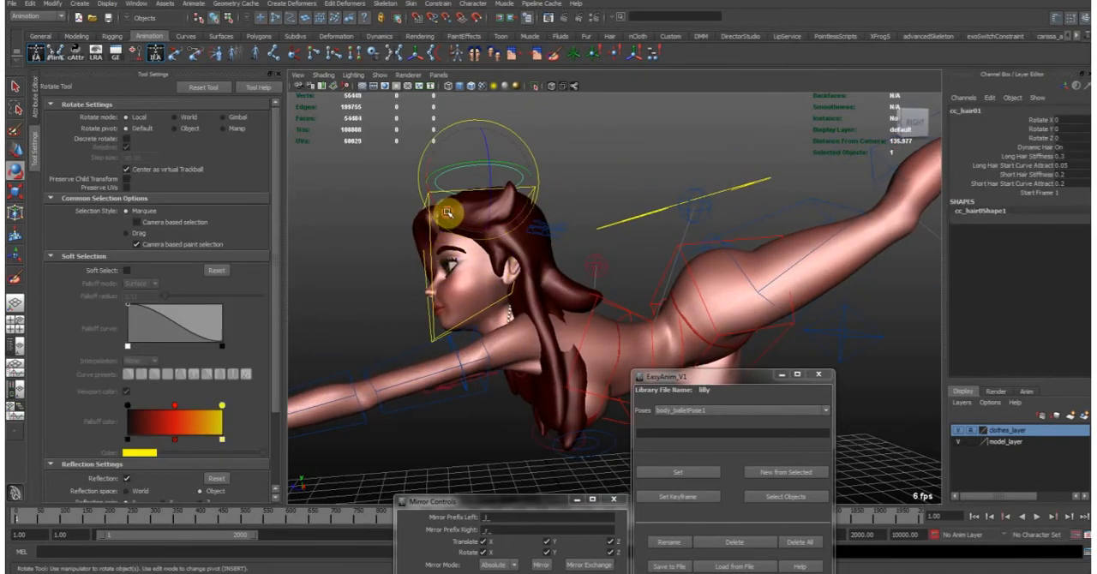
drag(433, 206, 421, 243)
alt+middle_drag(545, 251, 514, 272)
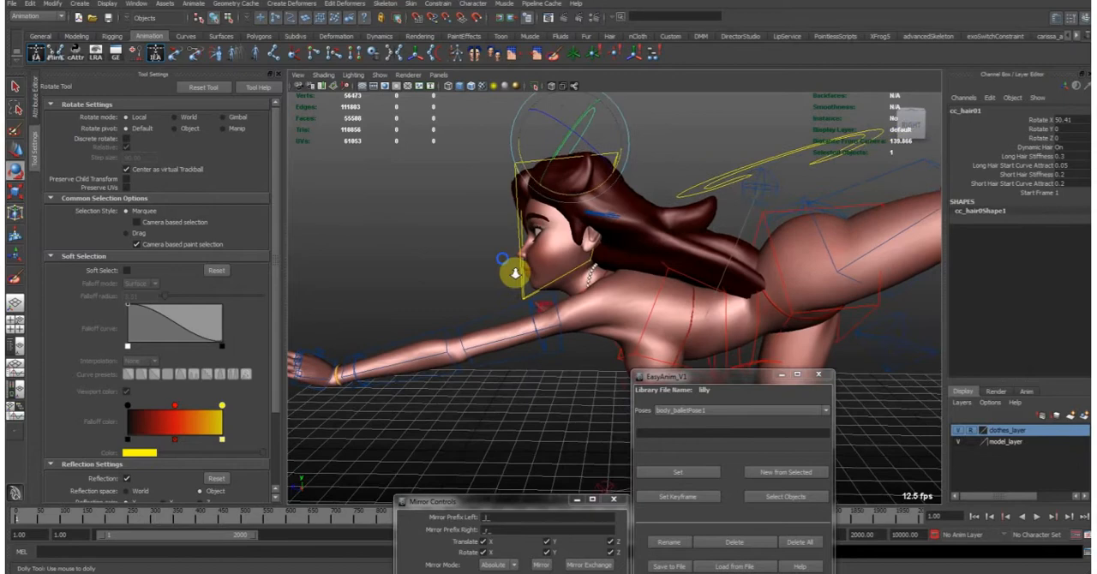
alt+right_drag(514, 271, 622, 272)
alt+drag(619, 276, 656, 318)
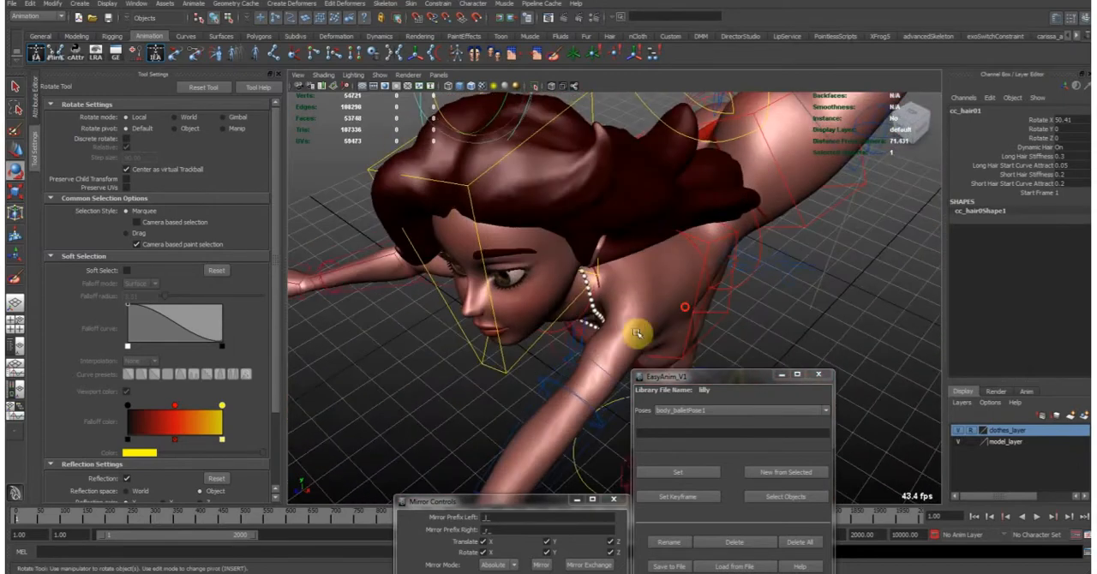
- Set the Trapezius Offset of the left clavicle control to 0 and check the shoulder from the side
click(604, 282)
alt+drag(605, 283, 572, 233)
alt+middle_drag(652, 214, 605, 236)
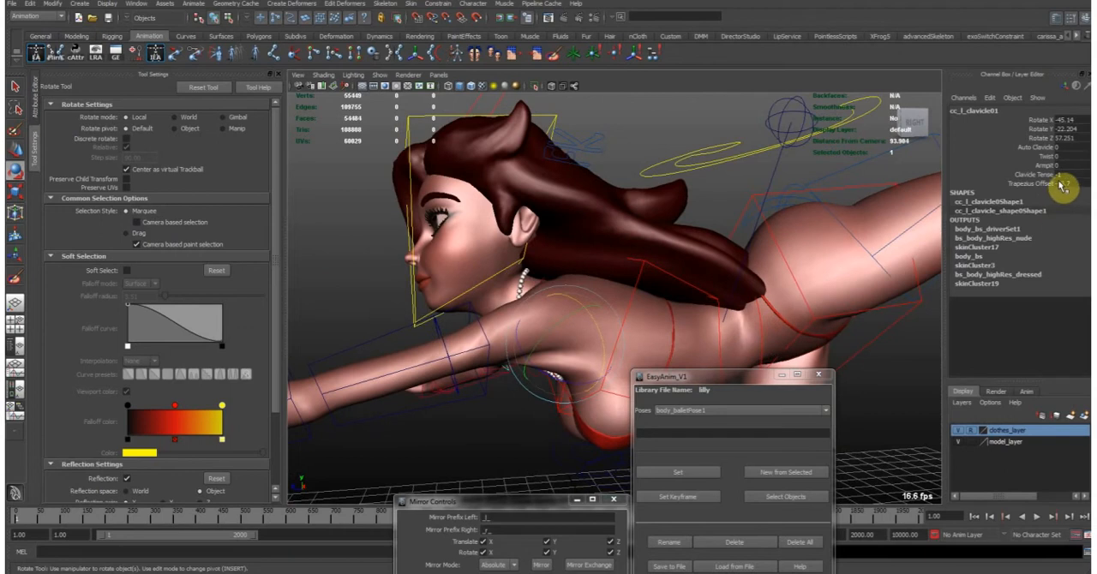
click(1067, 183)
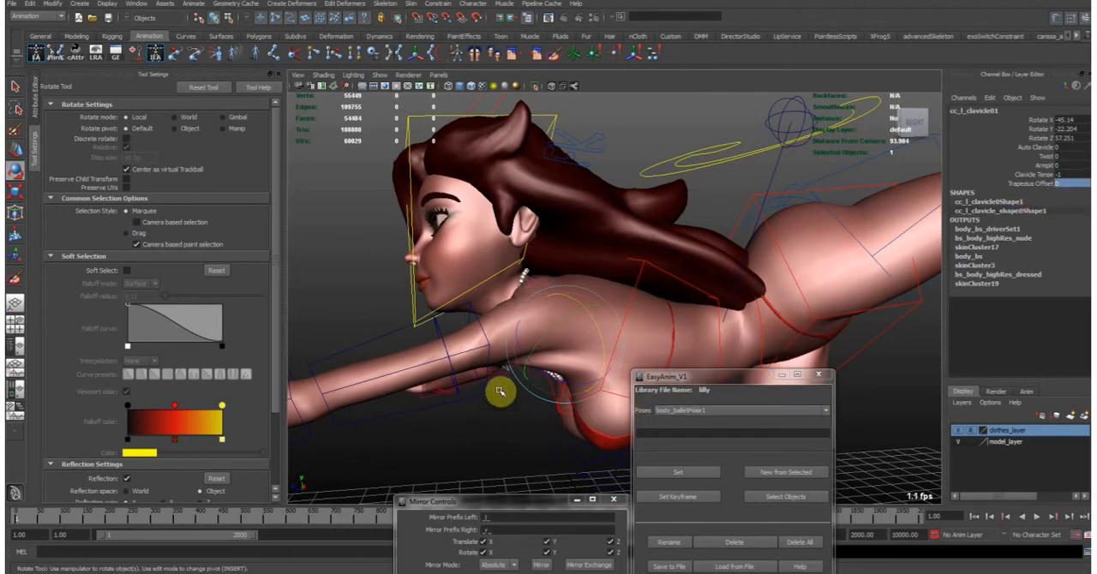
alt+drag(577, 311, 554, 276)
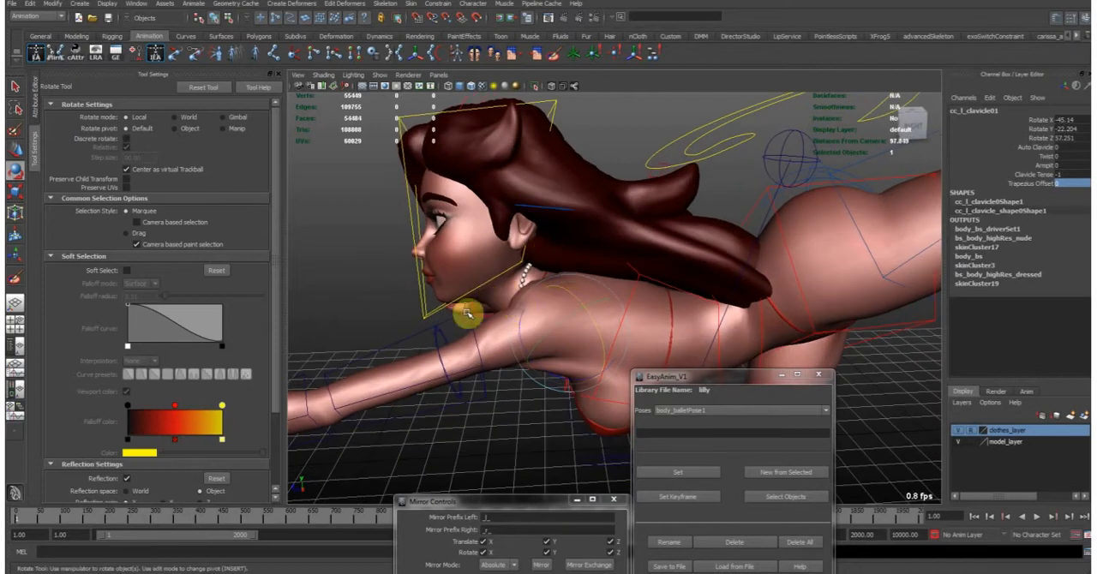
alt+drag(507, 297, 528, 279)
alt+right_drag(528, 280, 628, 285)
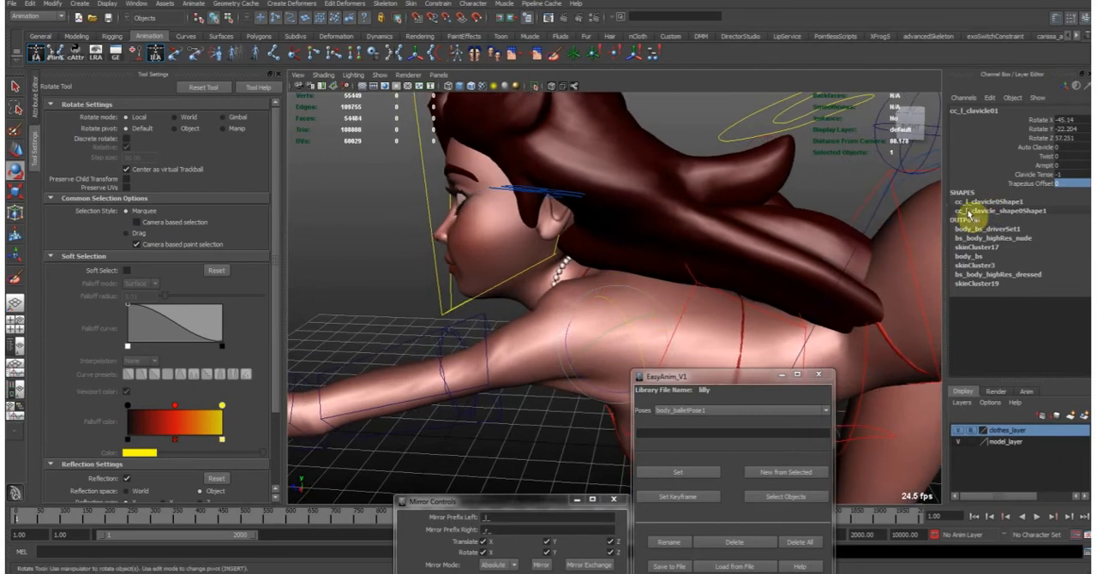
- Set the left clavicle control's Trapezius Offset to -13.4 and view the shoulder and neck from the front
click(1020, 183)
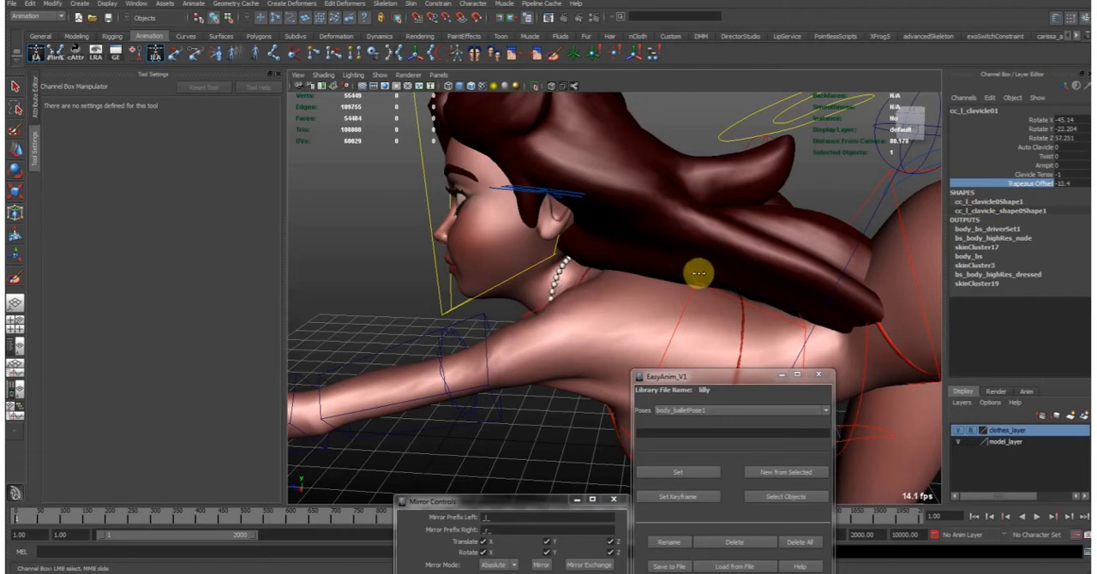
mouse_move(670, 284)
alt+mouse_down()
mouse_move(668, 262)
mouse_move(642, 275)
mouse_move(888, 251)
mouse_move(762, 258)
mouse_move(691, 233)
mouse_move(732, 270)
mouse_move(780, 262)
mouse_move(624, 262)
mouse_move(541, 304)
mouse_move(720, 275)
mouse_move(677, 252)
mouse_move(656, 272)
alt+mouse_up()
alt+right_drag(614, 299, 700, 284)
alt+middle_drag(700, 283, 738, 265)
alt+drag(737, 265, 609, 334)
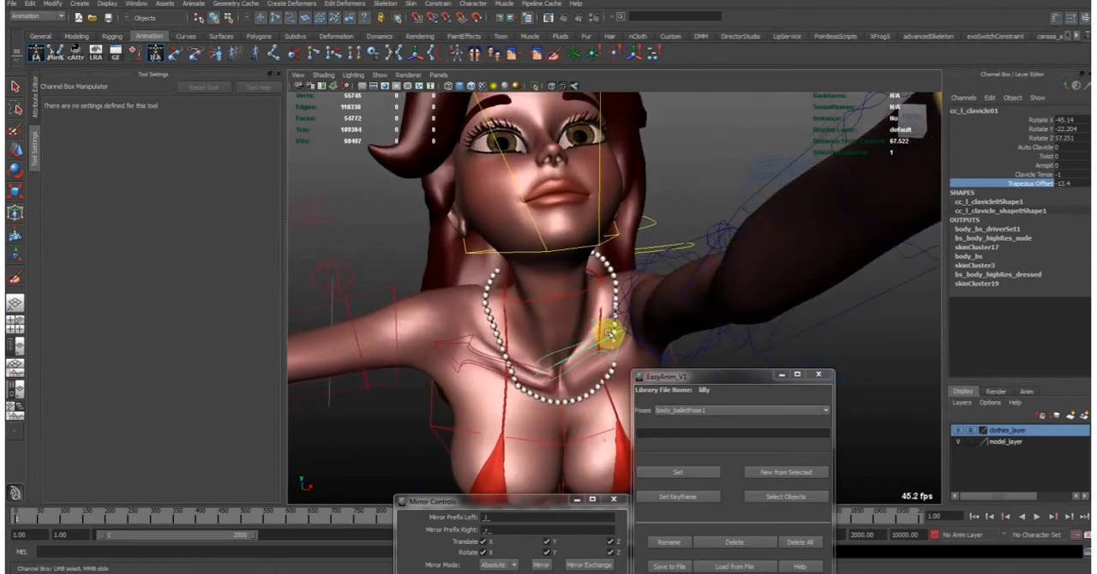
- Try a Clavicle Tense of 0.3 on the left clavicle control while viewing the collarbones from close up
click(1034, 175)
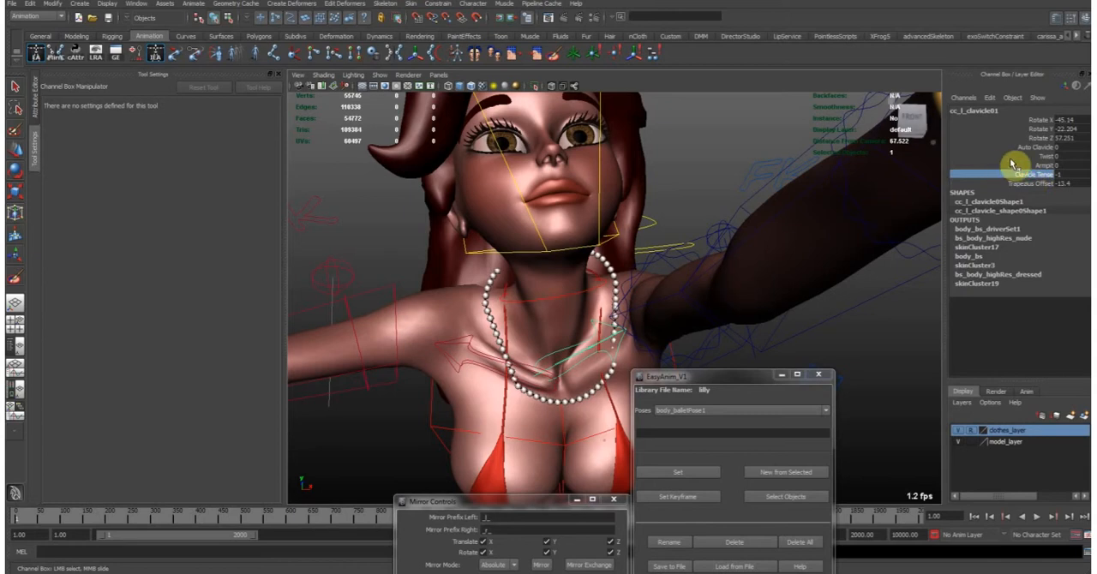
alt+drag(707, 302, 634, 316)
alt+right_drag(634, 317, 747, 294)
alt+drag(747, 294, 497, 399)
alt+drag(604, 374, 556, 371)
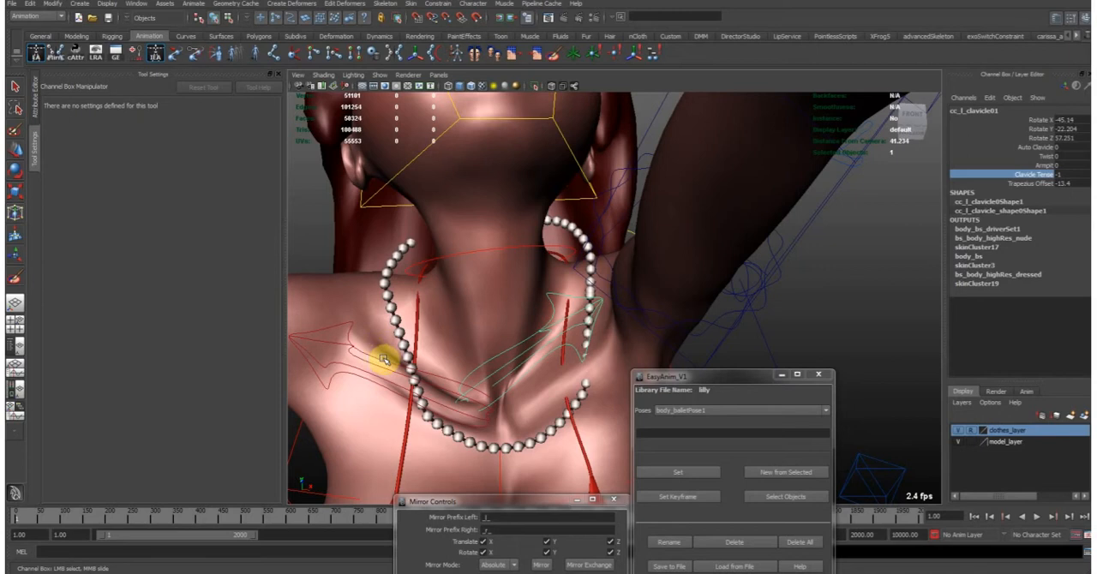
alt+drag(634, 298, 613, 336)
middle_drag(589, 337, 610, 339)
middle_drag(622, 338, 604, 342)
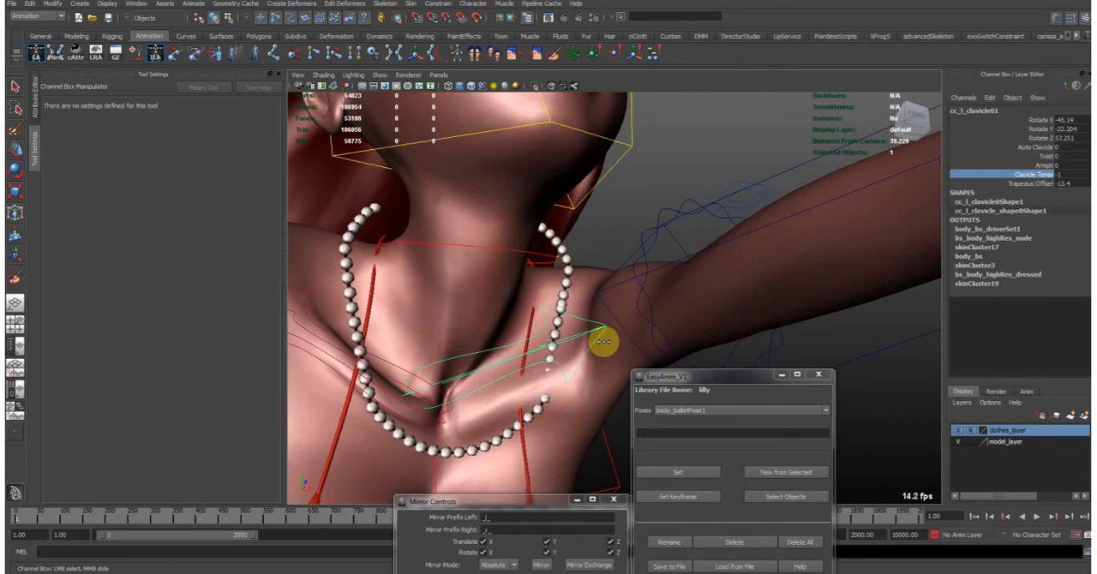
middle_drag(620, 340, 558, 348)
alt+drag(582, 343, 565, 346)
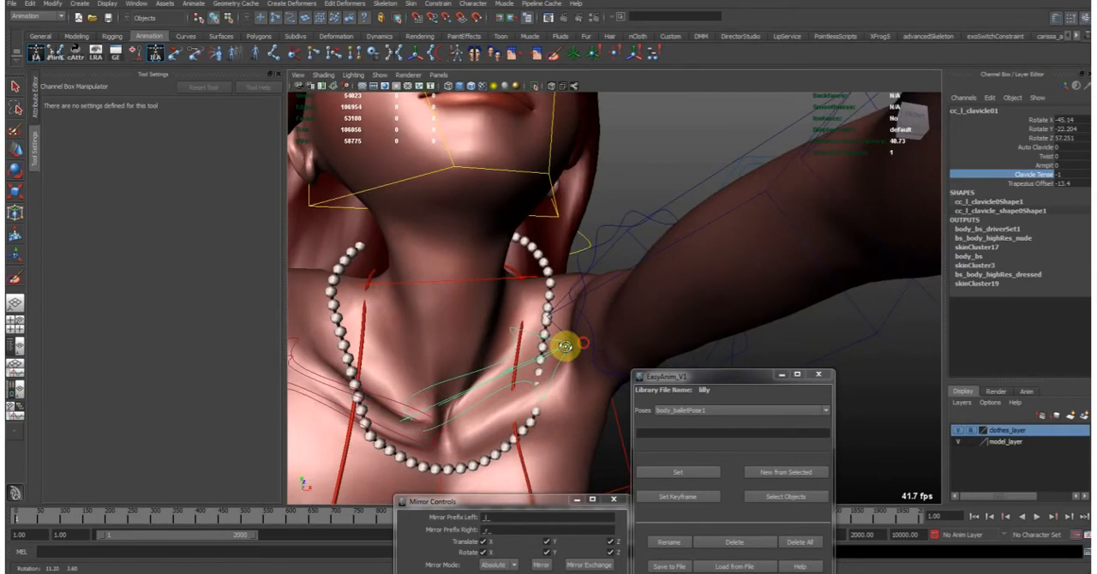
alt+right_drag(551, 351, 615, 332)
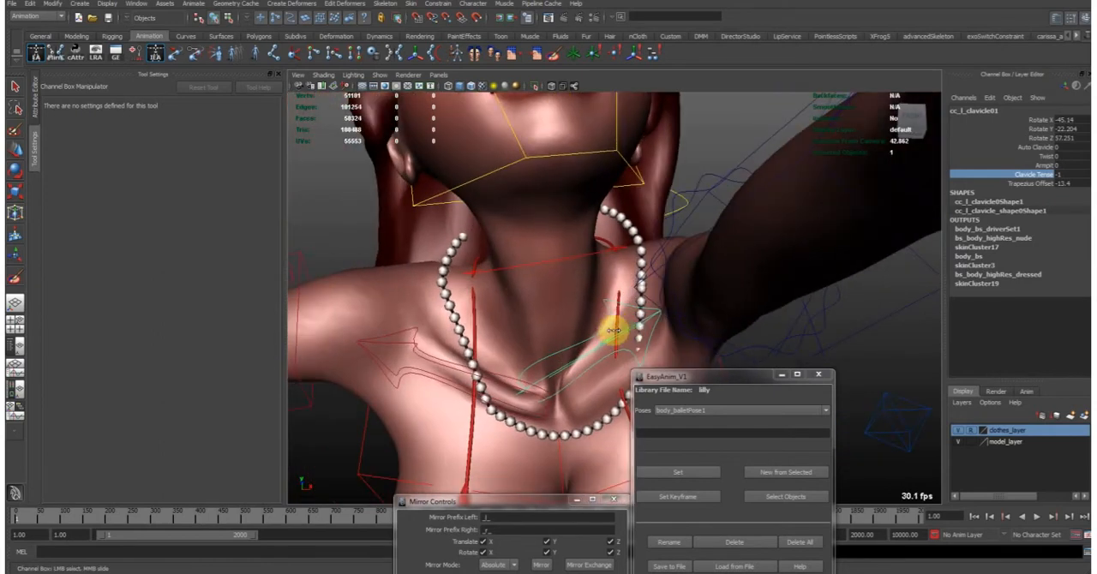
middle_drag(628, 329, 636, 327)
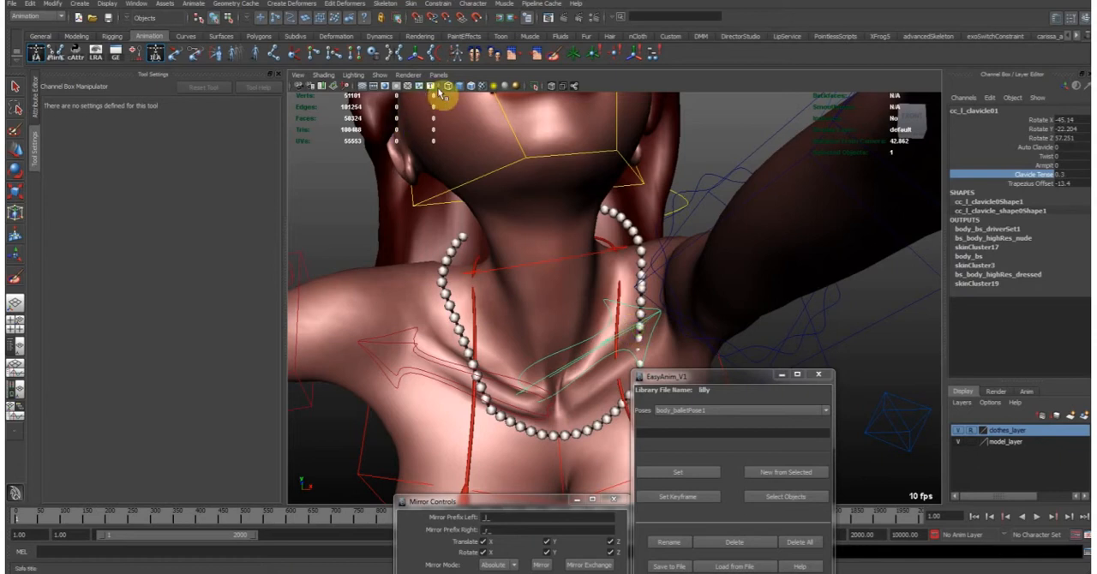
- Show the wireframe over the shaded model and set the left clavicle control's Clavicle Tense to 0
click(471, 87)
mouse_move(509, 294)
alt+mouse_down()
mouse_move(519, 306)
mouse_move(554, 294)
mouse_move(521, 290)
mouse_move(490, 334)
alt+mouse_up()
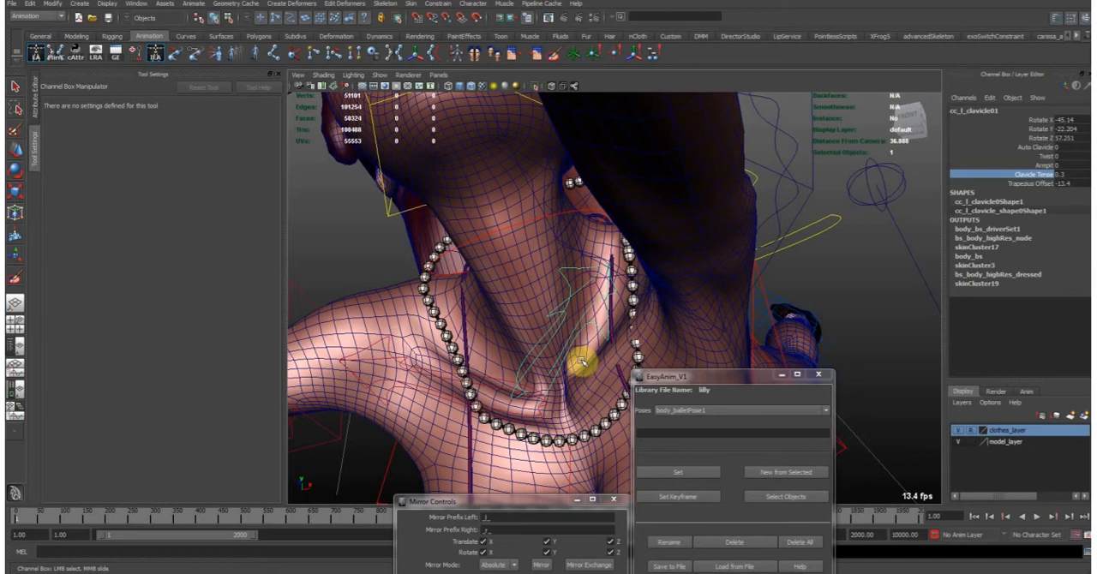
alt+drag(516, 365, 652, 214)
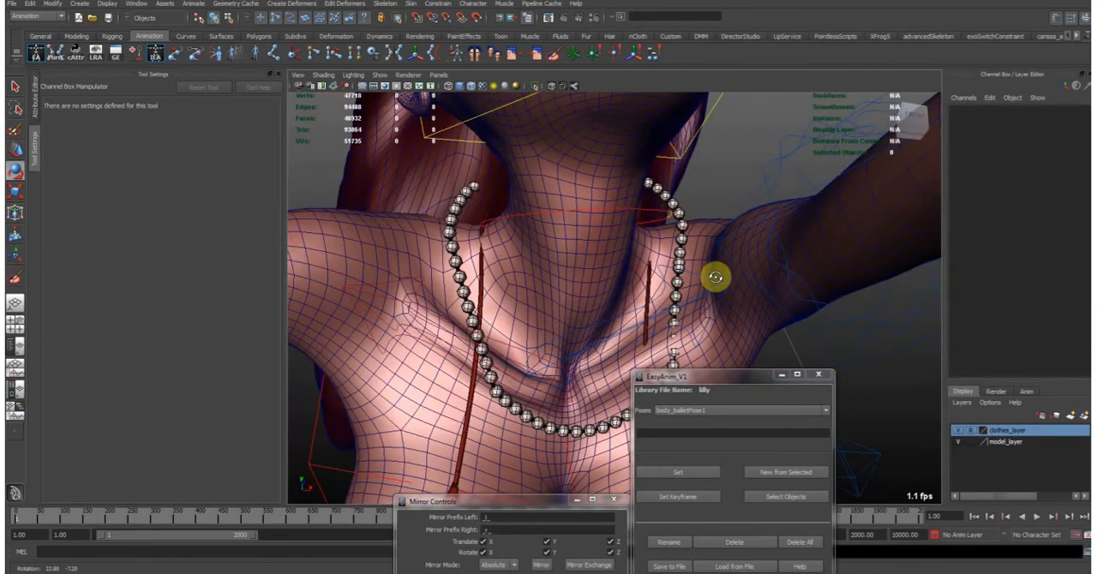
alt+right_drag(713, 276, 666, 269)
alt+middle_drag(666, 269, 673, 301)
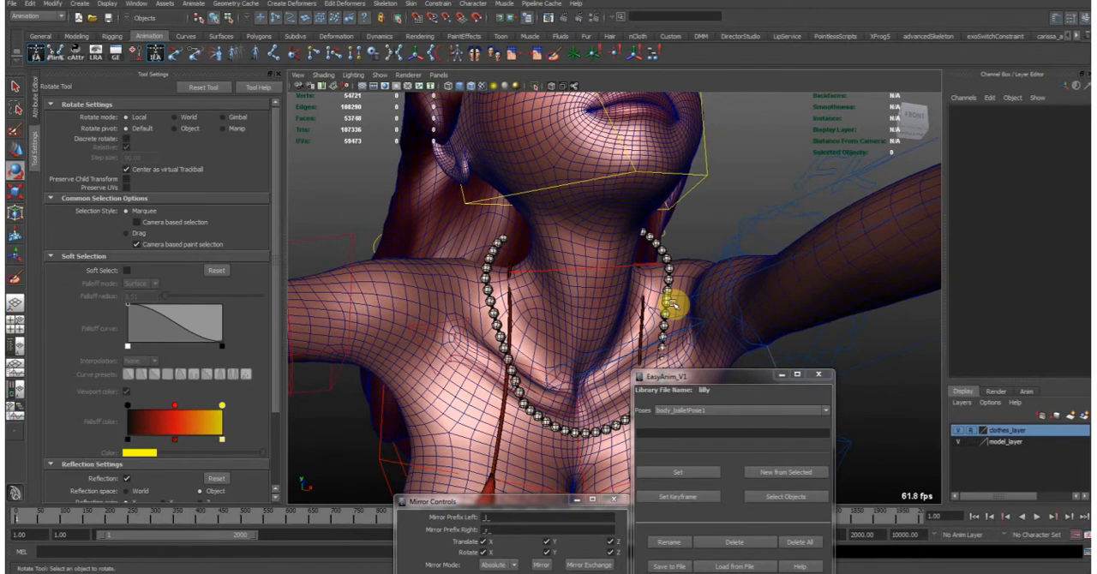
alt+drag(535, 355, 656, 295)
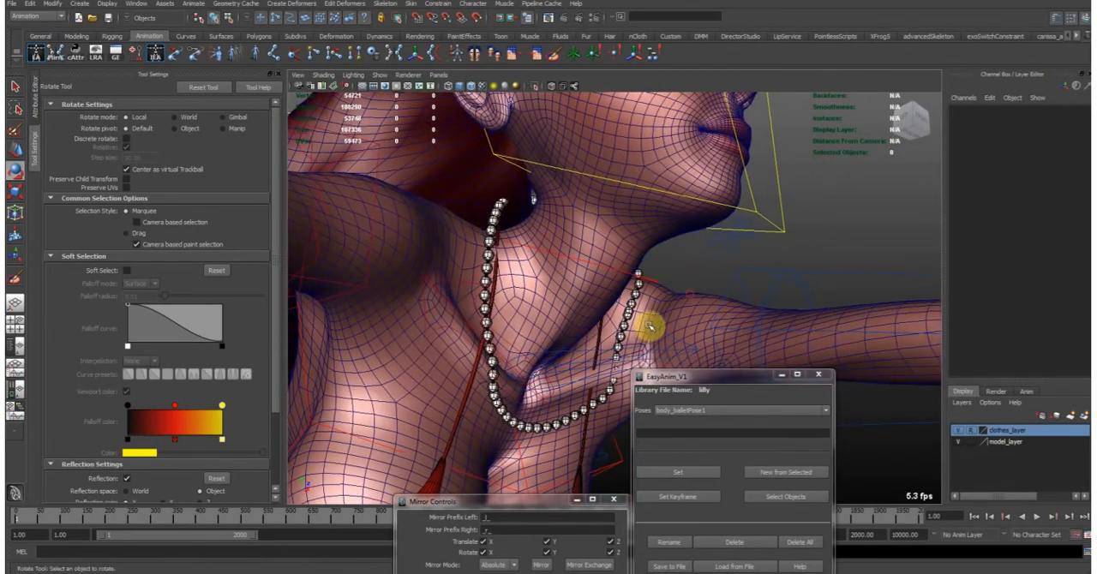
- Try an Armpit value of 0.8 on the right clavicle control and return it to 0
click(715, 293)
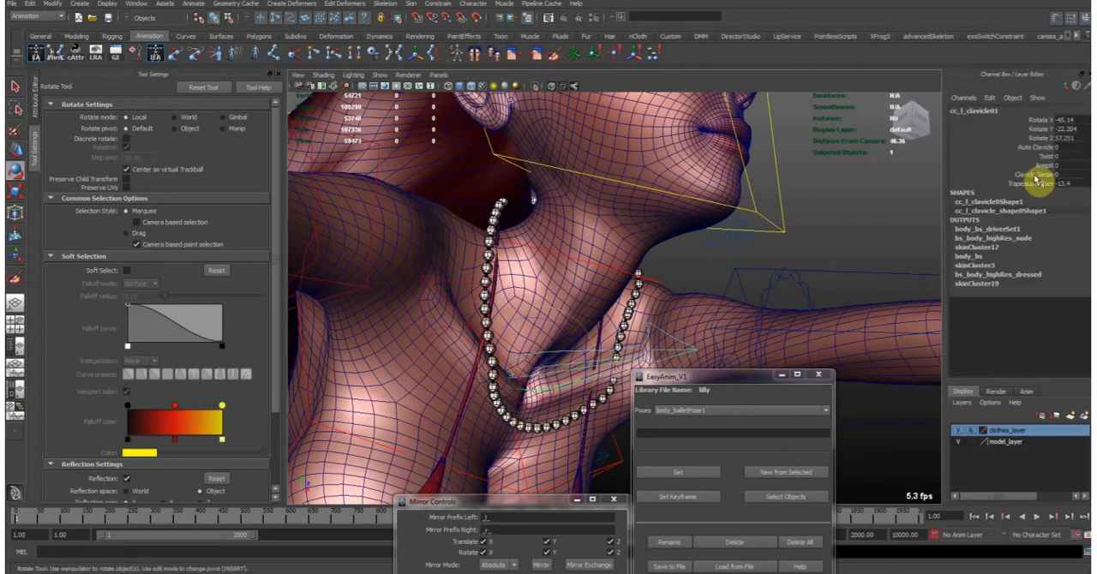
alt+drag(702, 266, 844, 285)
click(526, 360)
click(517, 353)
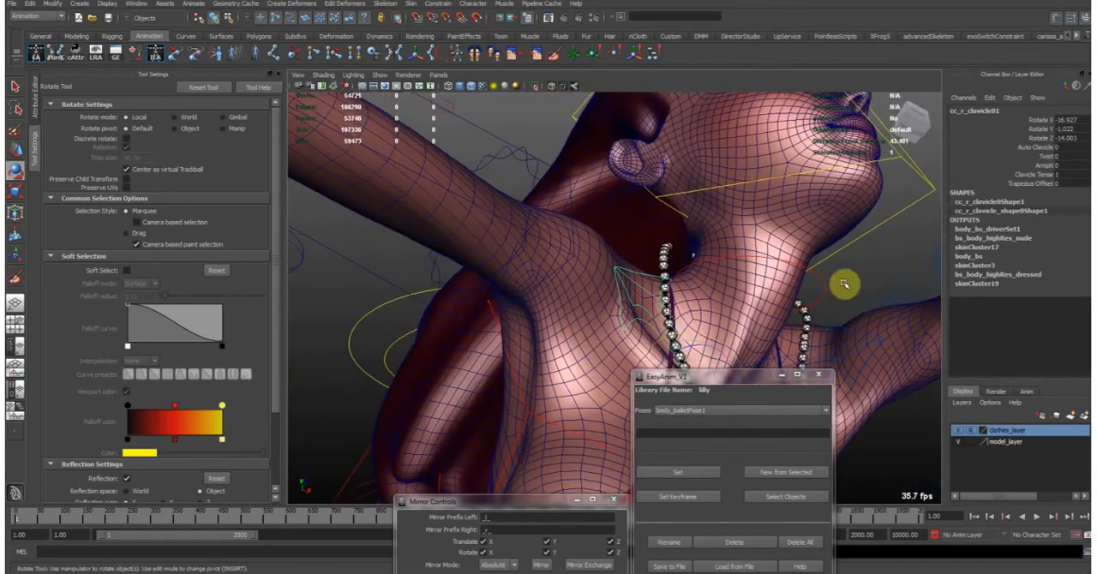
click(1028, 165)
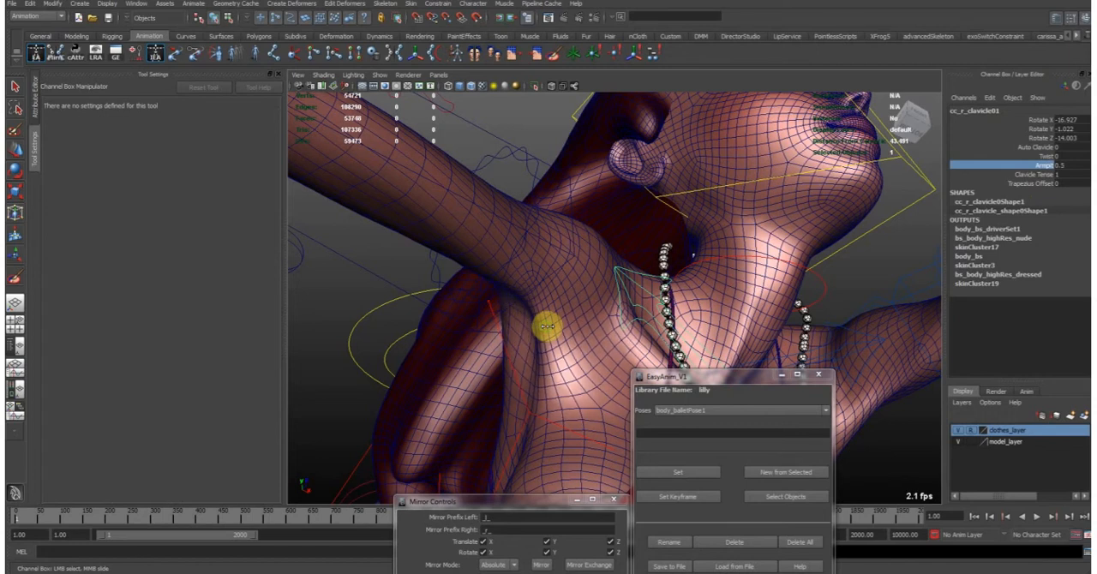
alt+drag(548, 328, 643, 297)
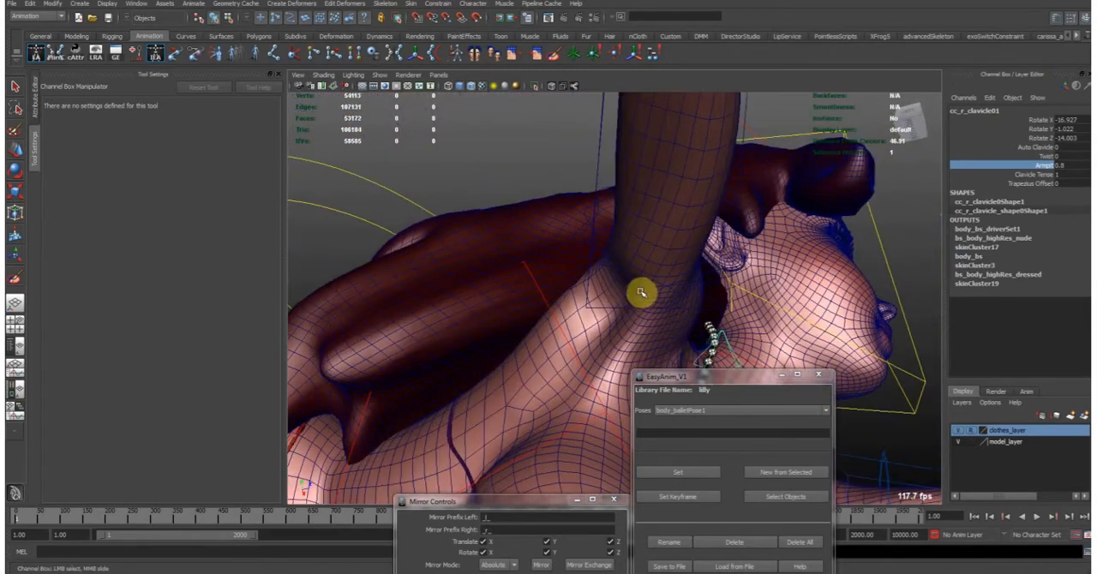
alt+drag(598, 367, 569, 294)
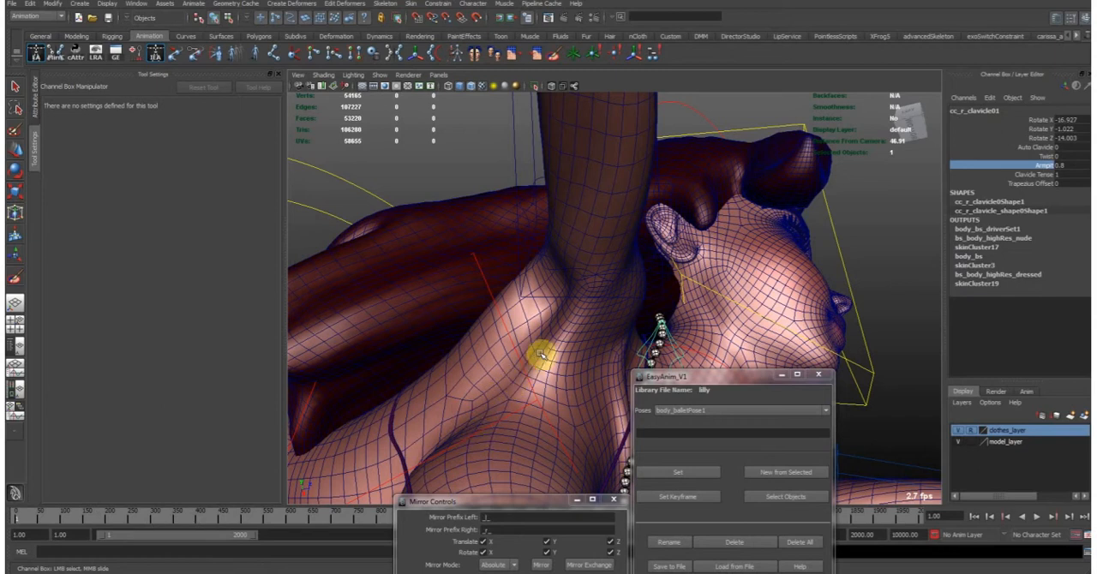
alt+drag(583, 361, 620, 300)
click(1075, 164)
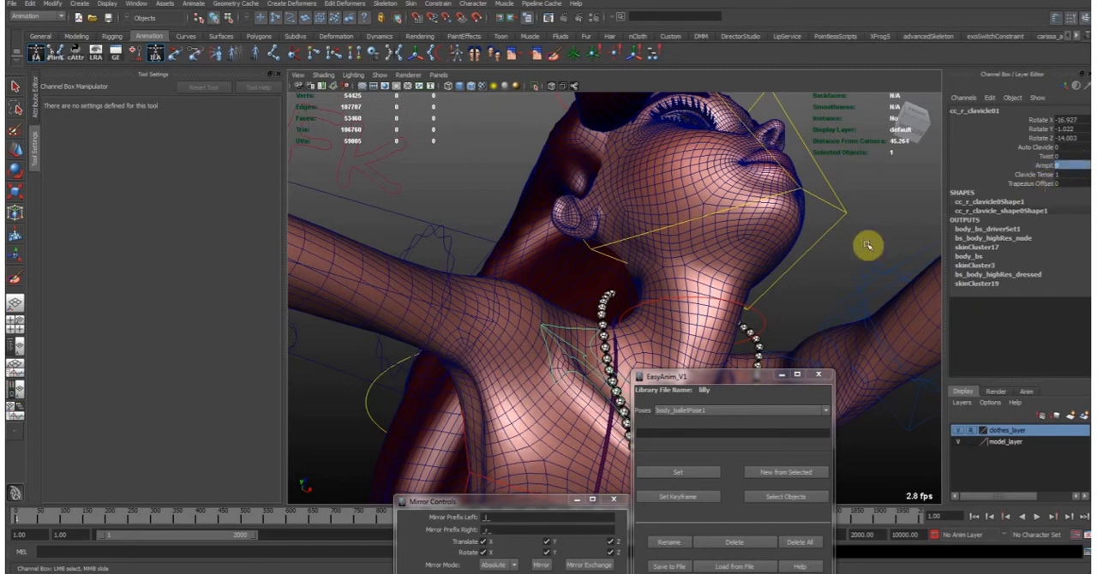
- Reset the neck control's X, Y and Z translations and rotations together to 0
alt+drag(771, 297, 664, 305)
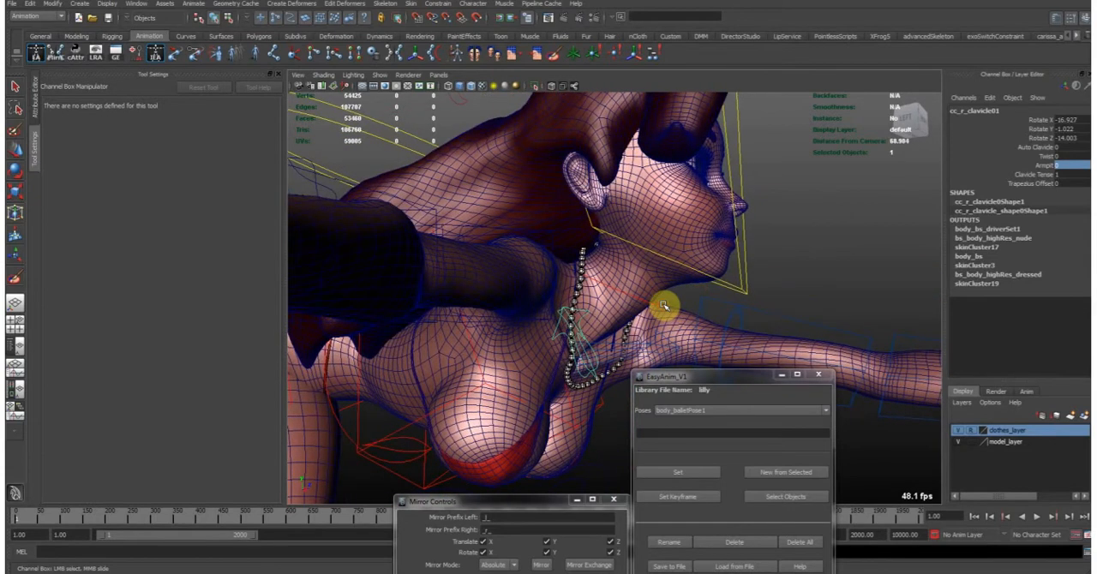
click(580, 251)
key(e)
alt+drag(671, 247, 597, 298)
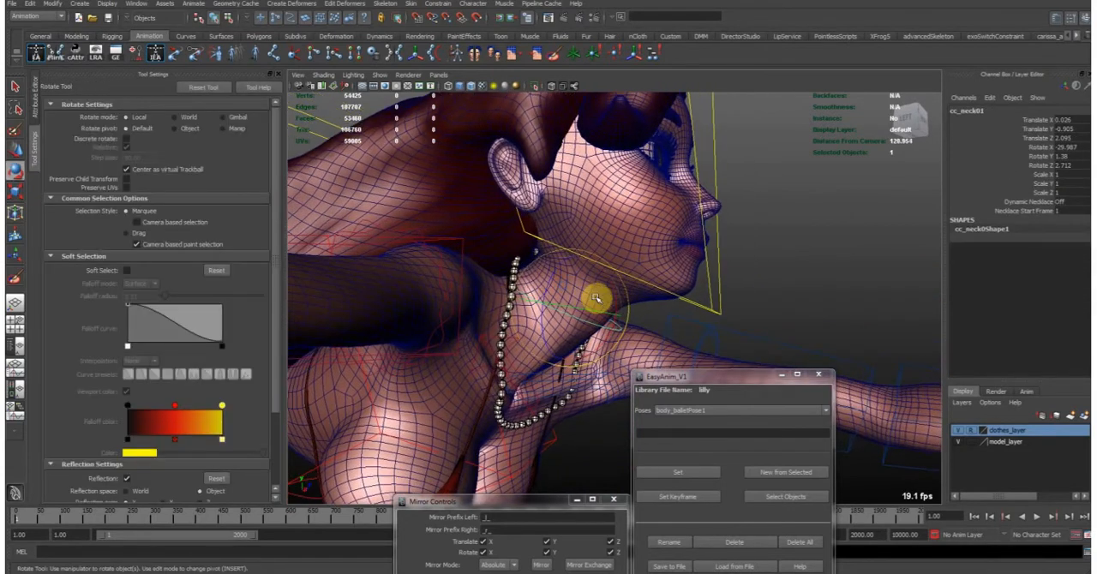
alt+right_drag(528, 282, 605, 281)
alt+drag(588, 284, 620, 248)
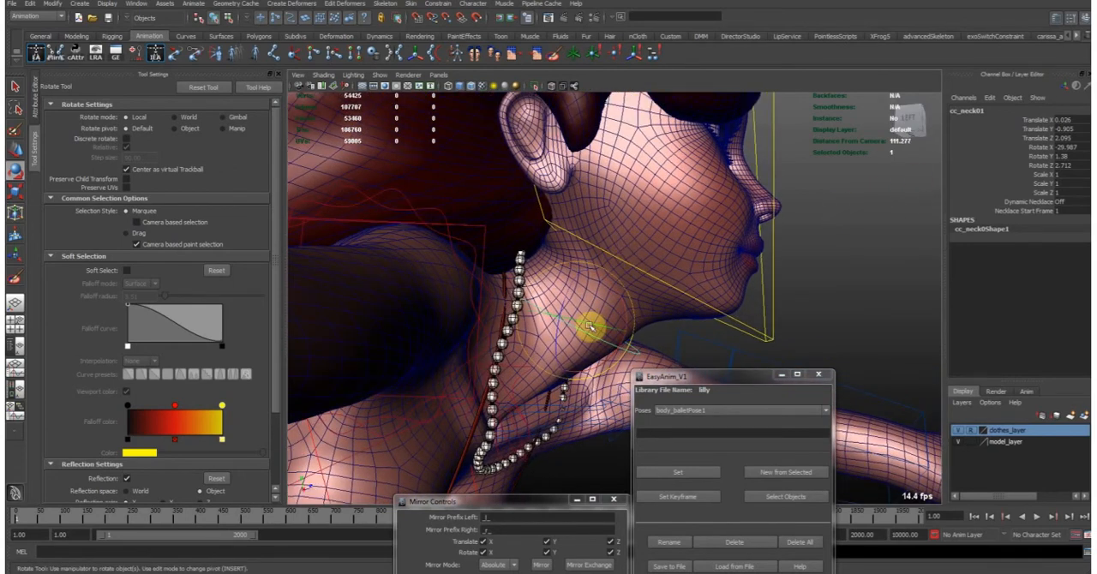
mouse_move(621, 326)
alt+mouse_down()
mouse_move(576, 335)
mouse_move(615, 323)
mouse_move(602, 317)
alt+mouse_up()
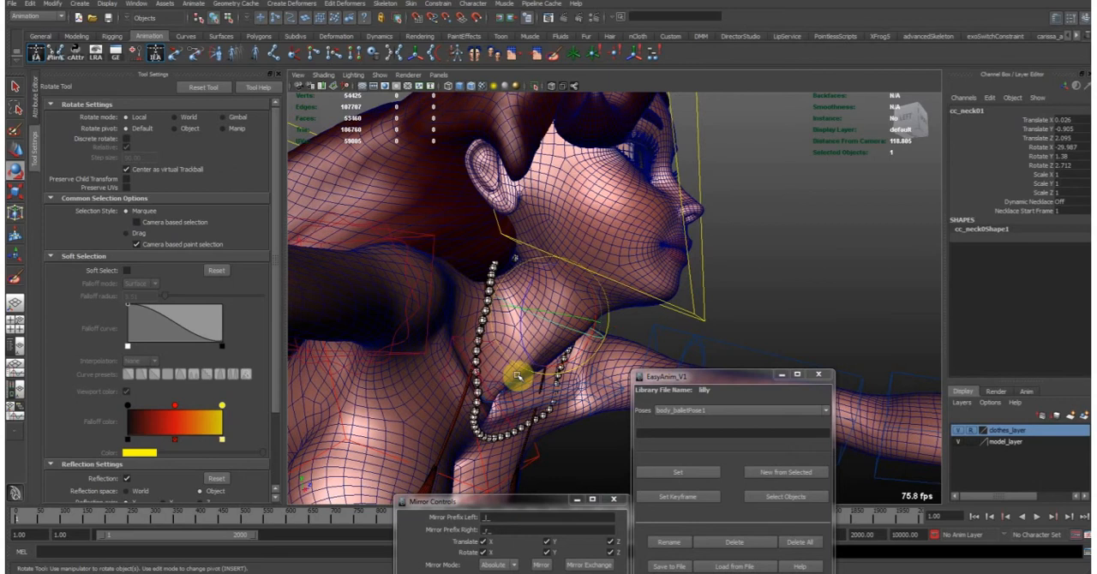
alt+middle_drag(556, 328, 564, 339)
drag(1062, 167, 1076, 122)
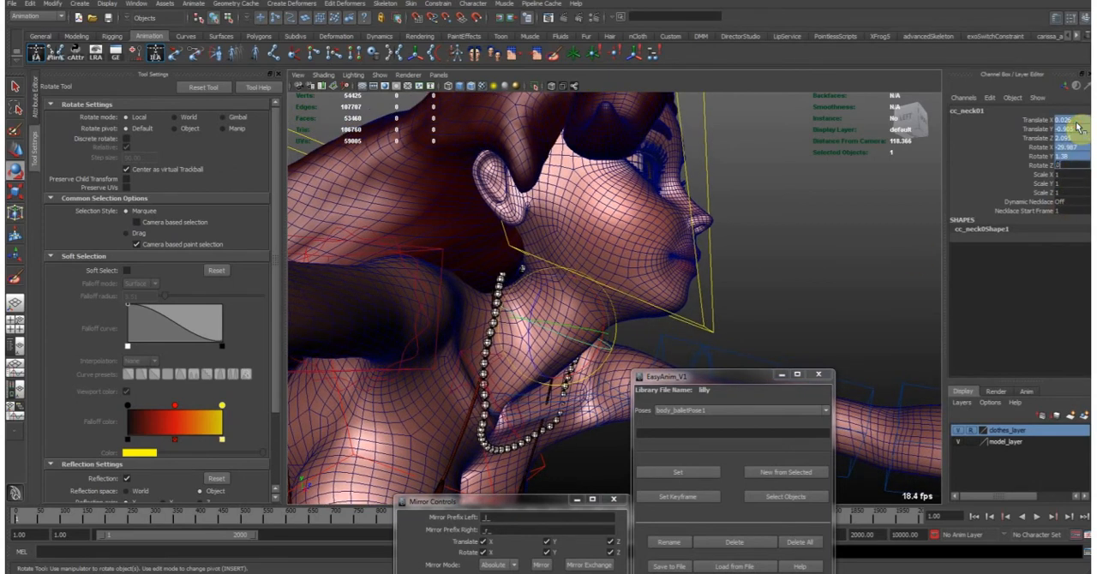
key(Return)
- Examine the neck and shoulder deformation and the whole ballet pose from several angles
alt+drag(615, 332, 655, 327)
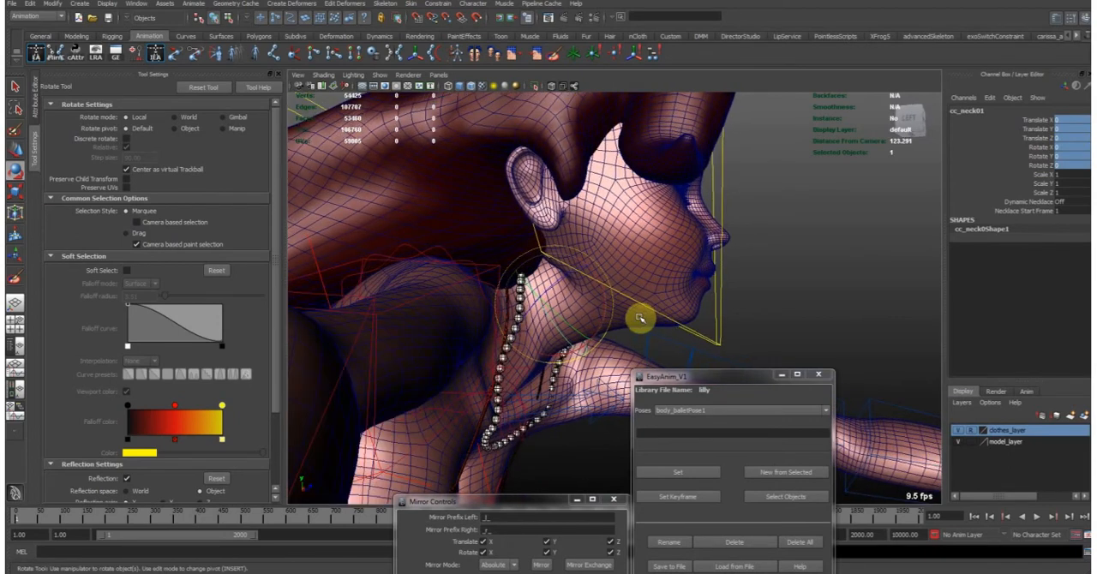
alt+drag(638, 322, 713, 284)
alt+right_drag(630, 335, 364, 298)
alt+right_drag(476, 296, 738, 247)
alt+drag(742, 245, 712, 247)
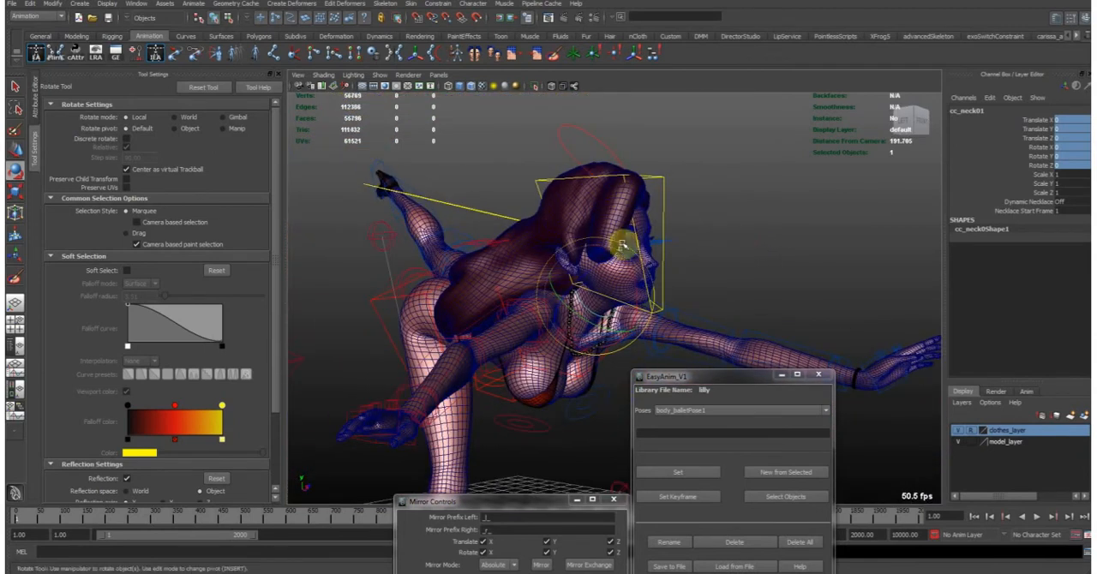
alt+right_drag(712, 247, 773, 229)
alt+drag(774, 229, 661, 278)
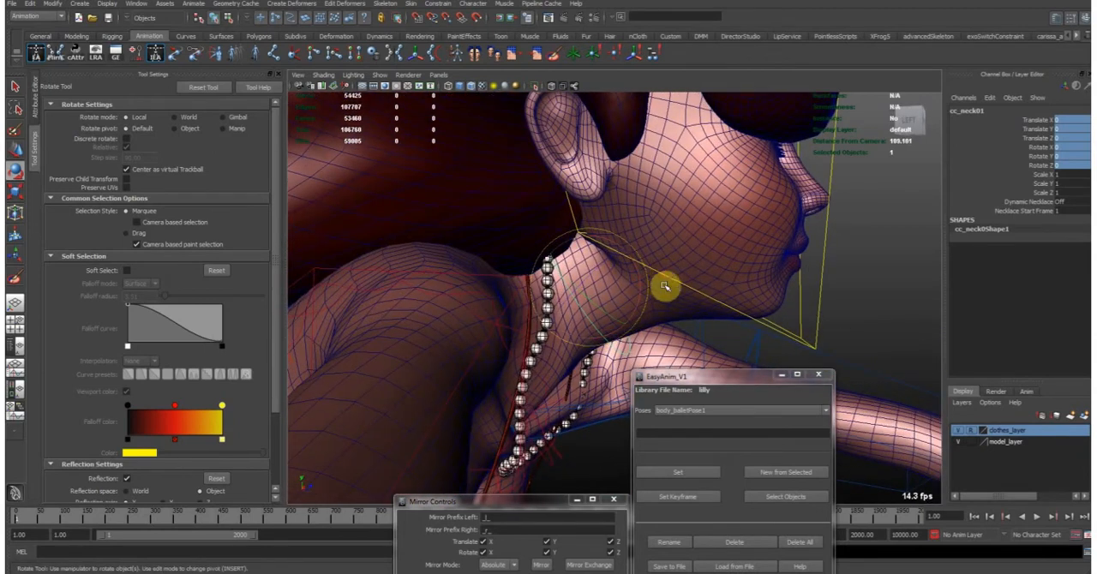
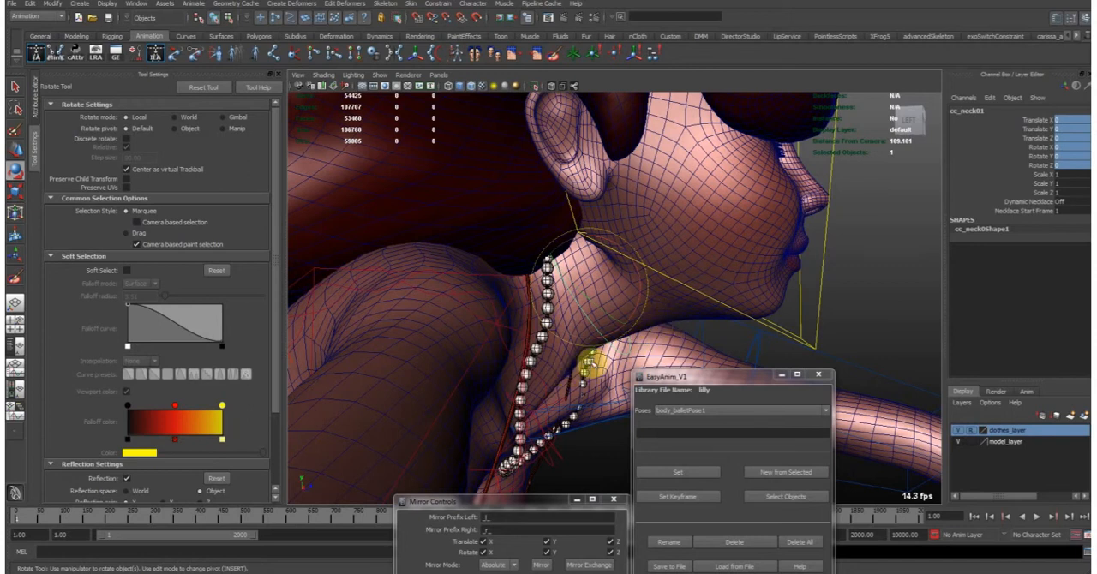
- Undo the reset of the neck control's translations and rotations
alt+middle_drag(638, 337, 603, 347)
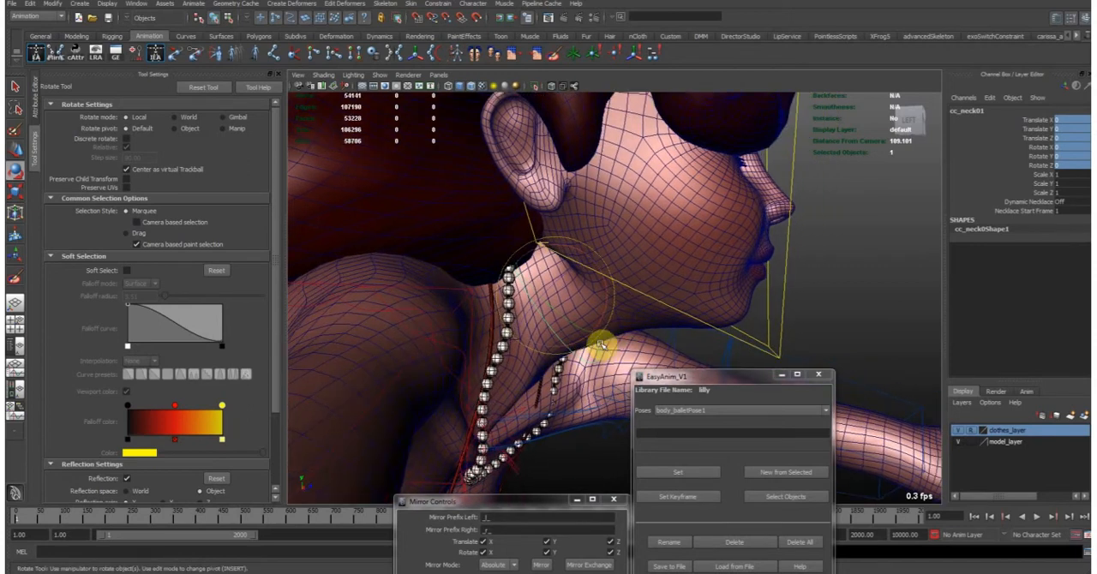
key(ctrl+z)
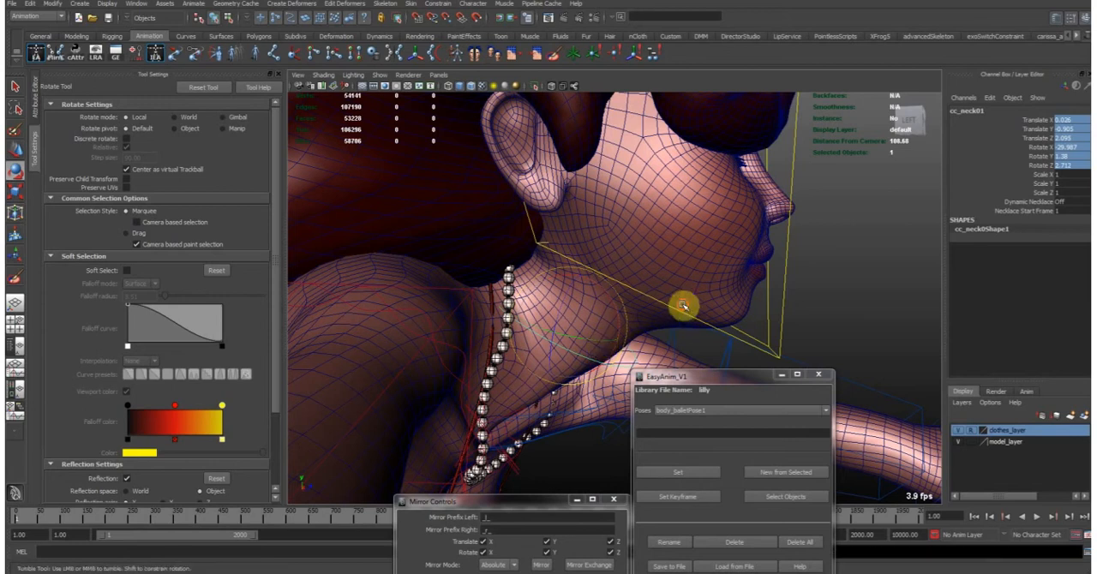
alt+drag(683, 306, 658, 304)
key(w)
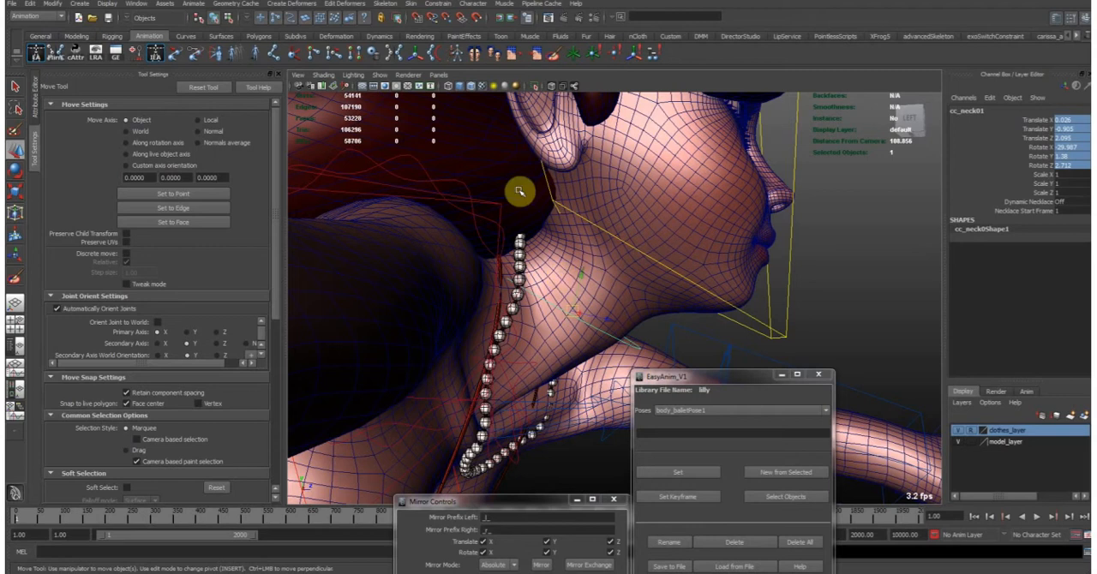
- Display the joints in the viewport and inspect the neck end and mid-neck joints beneath the jaw
click(401, 79)
click(428, 202)
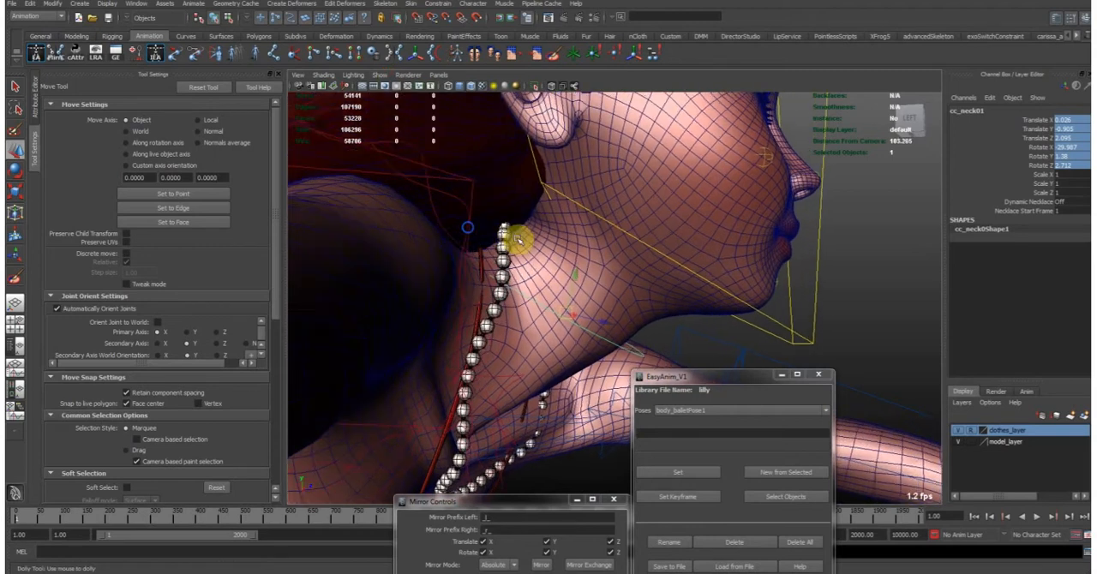
click(563, 86)
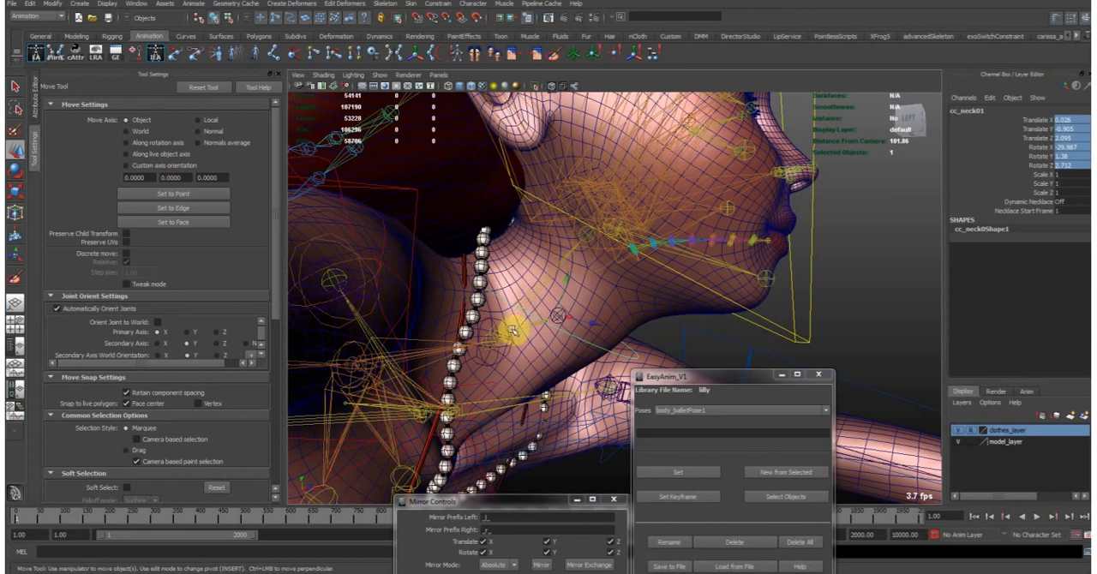
click(588, 233)
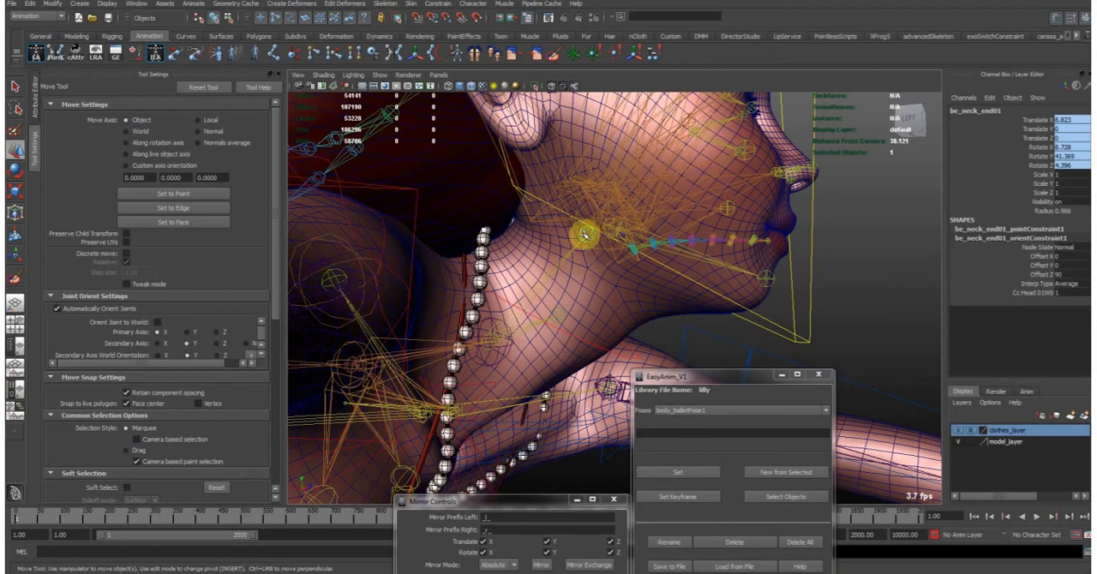
drag(584, 233, 579, 231)
key(t)
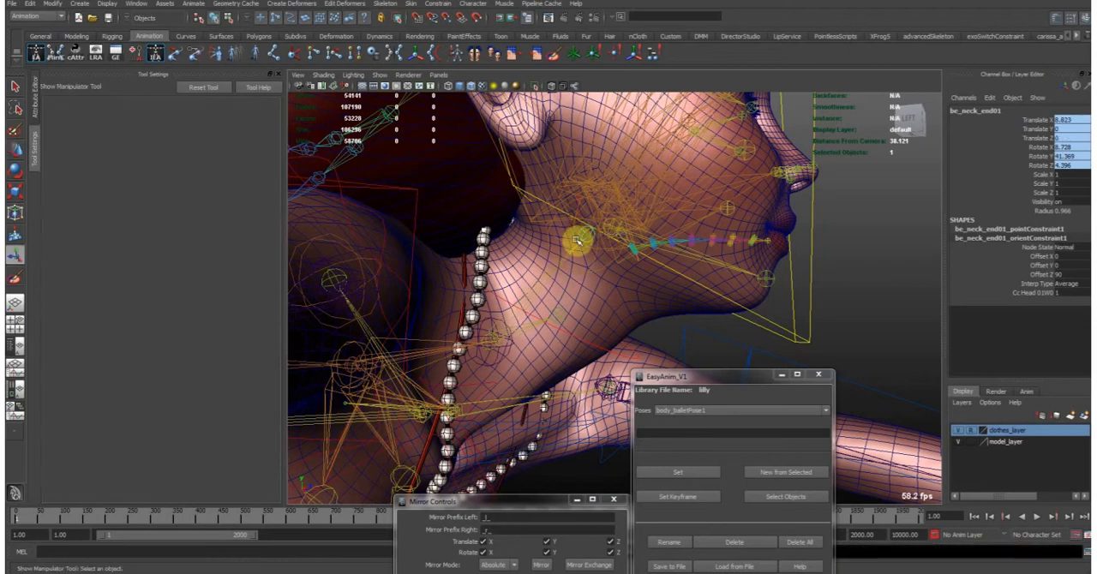
click(564, 314)
key(w)
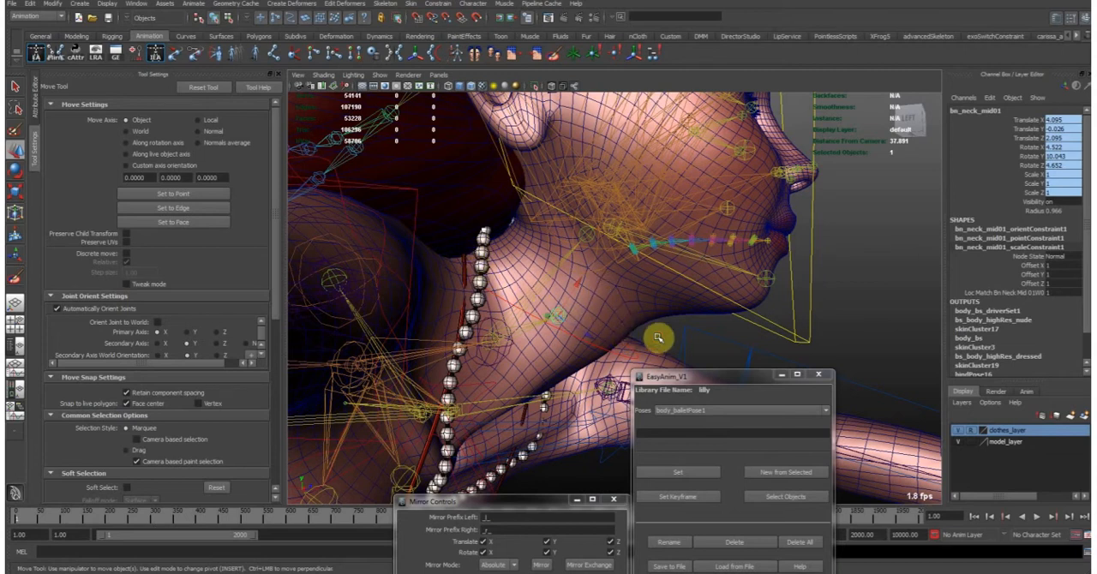
- Hide the joints and turn off the wireframe over the shaded model
click(710, 324)
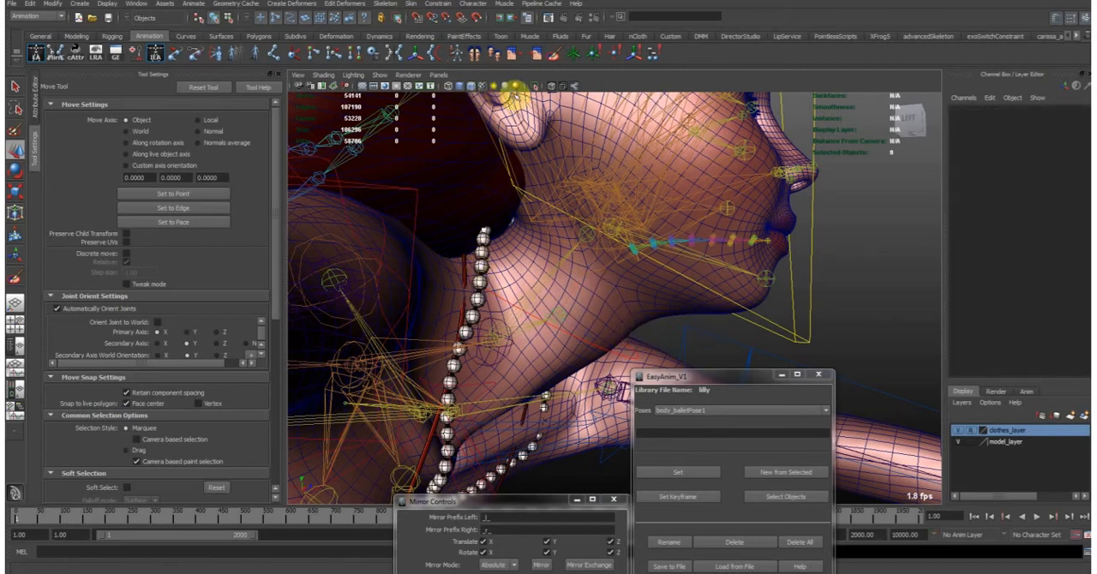
click(376, 75)
click(392, 203)
scroll(460, 284, down, 5)
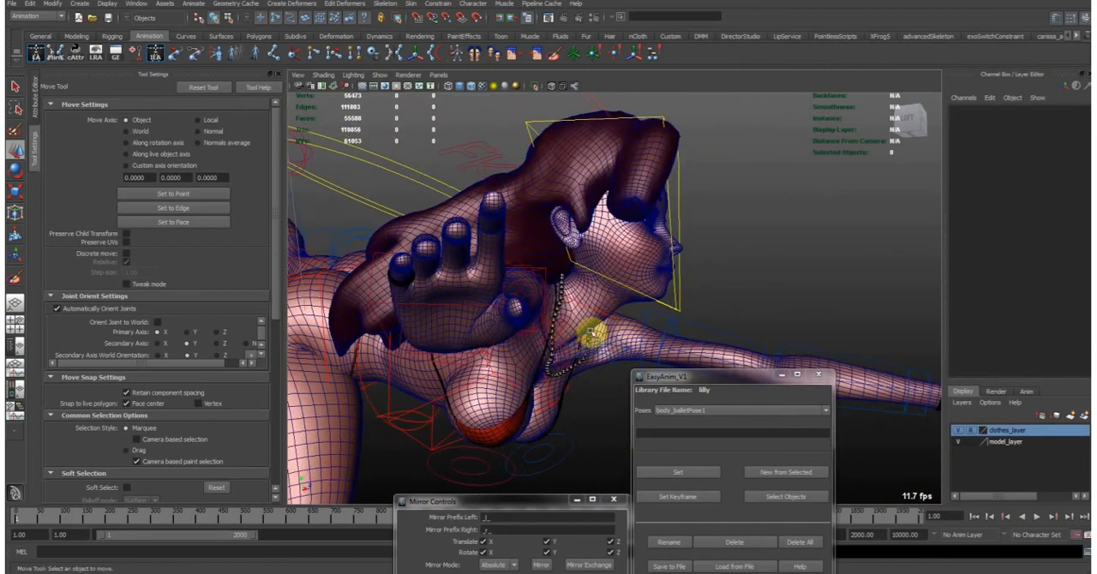
click(480, 88)
- Apply the saved pose body_pose_standing1 to the character
alt+right_drag(756, 253, 563, 235)
alt+drag(563, 234, 558, 277)
click(718, 411)
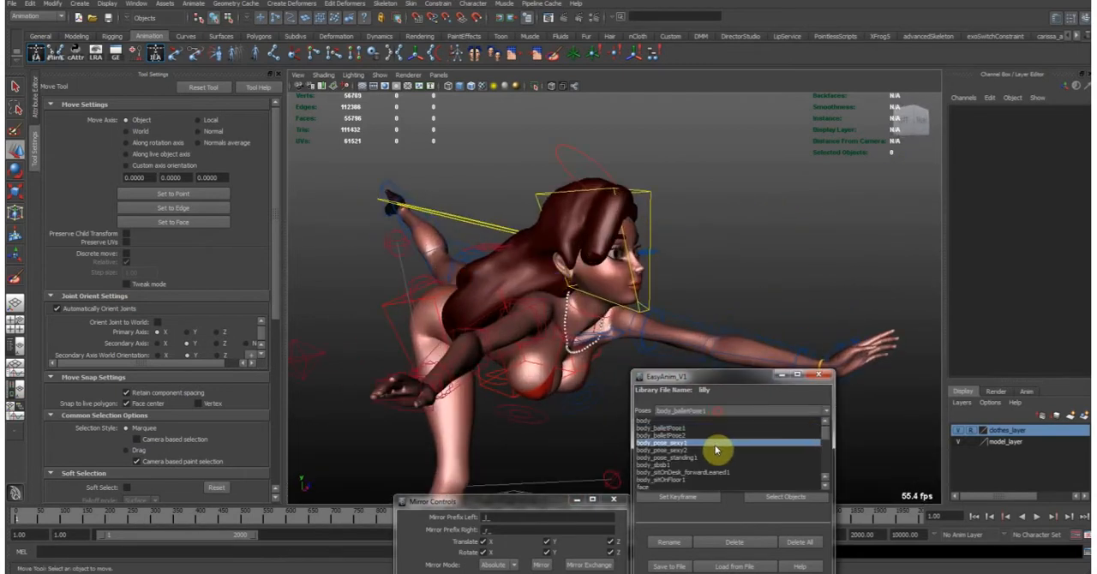
click(708, 458)
click(688, 468)
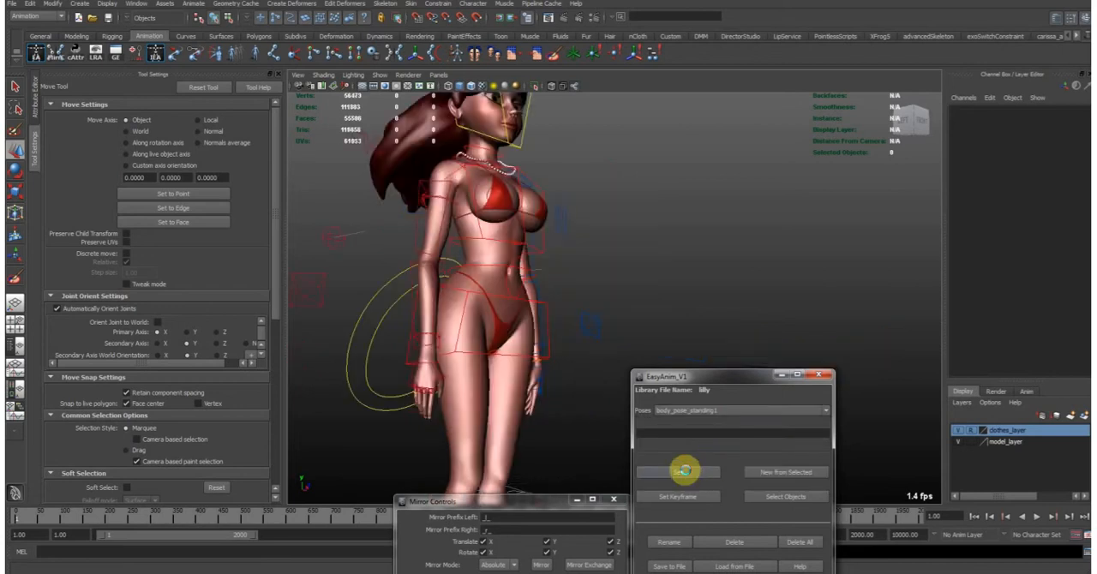
- Set the hair control's Rotate X to 0 and clear the selection
alt+drag(548, 274, 655, 203)
alt+middle_drag(689, 144, 627, 239)
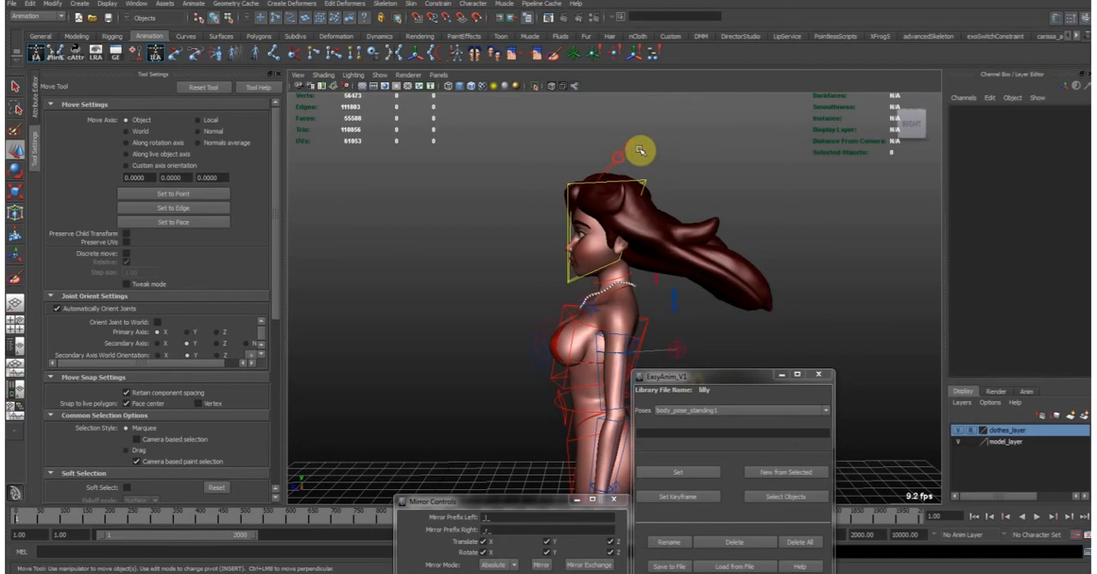
click(637, 148)
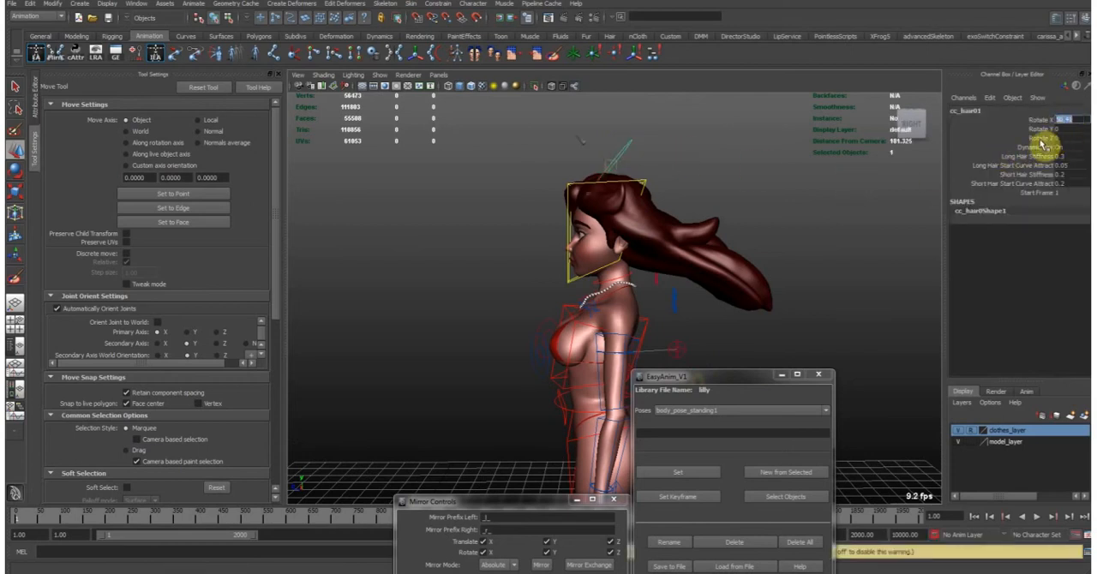
text(0)
key(Return)
click(811, 216)
- Examine the hips from the side and back, and inspect the two buttock controls' attributes
alt+middle_drag(554, 329, 512, 226)
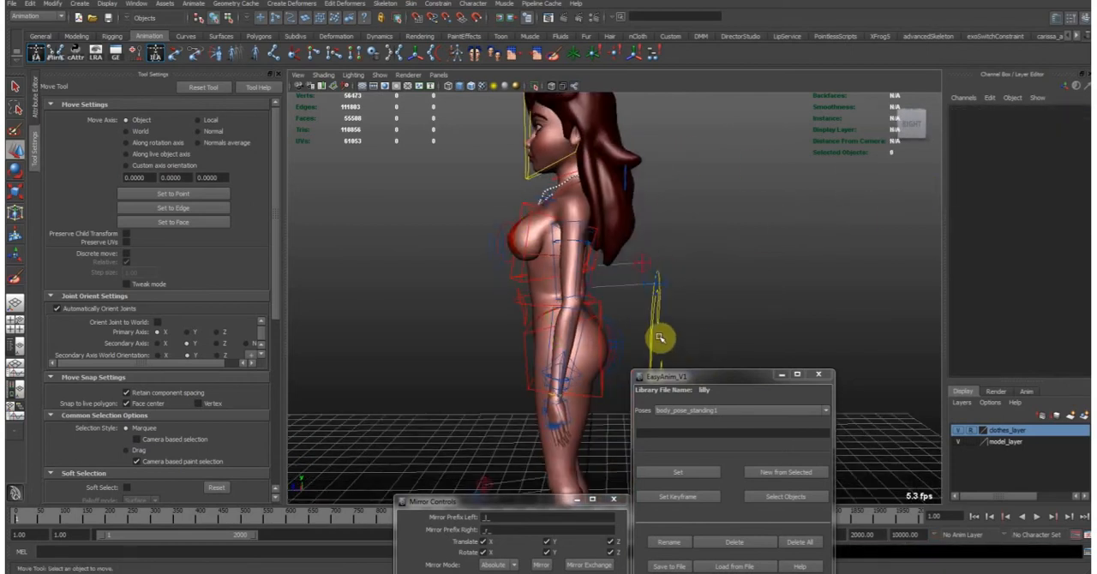
alt+middle_drag(660, 337, 646, 265)
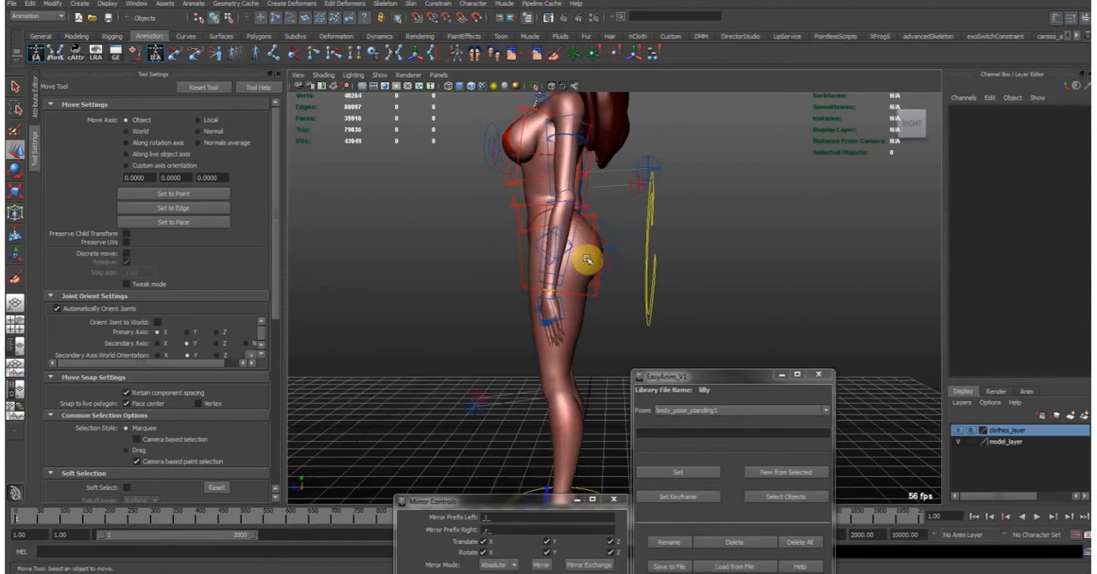
alt+middle_drag(607, 247, 642, 285)
alt+drag(643, 285, 564, 287)
alt+middle_drag(659, 281, 617, 276)
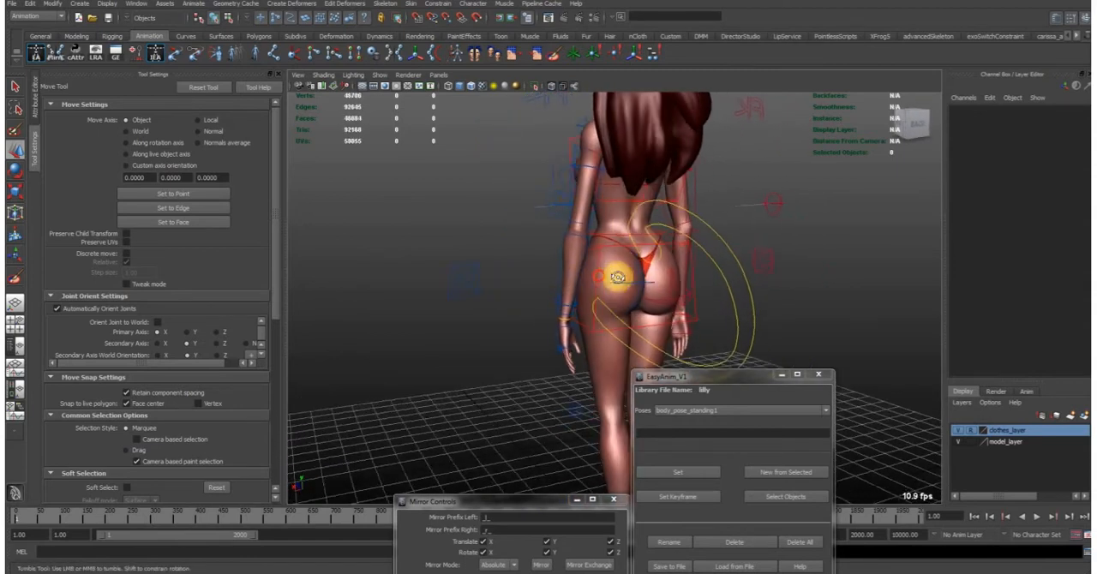
alt+drag(617, 277, 659, 279)
click(667, 274)
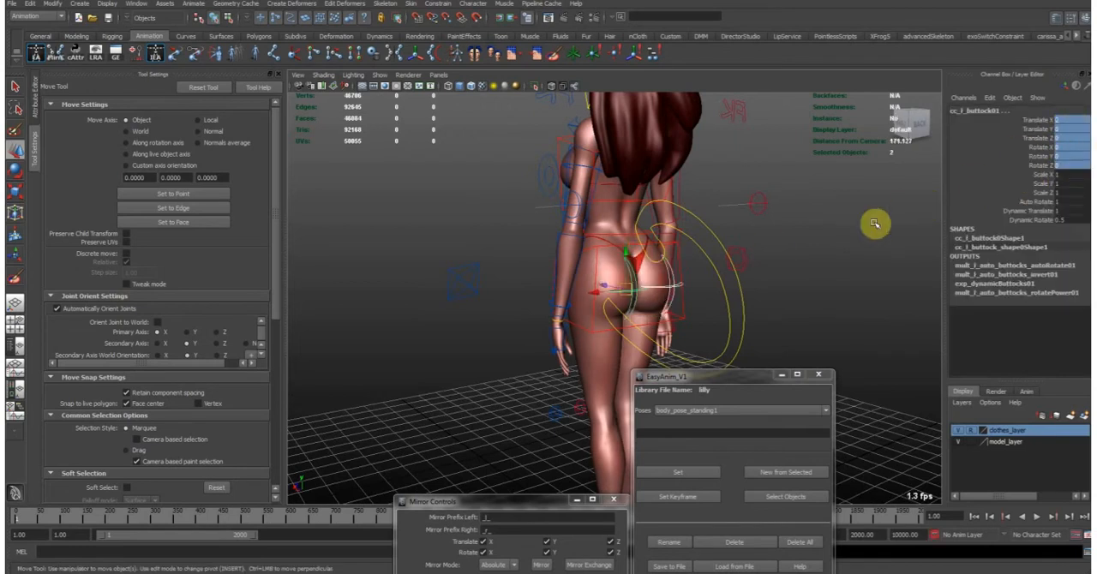
click(849, 236)
- Inspect the attributes of the left foot, hips and right foot controls
alt+drag(727, 281, 595, 323)
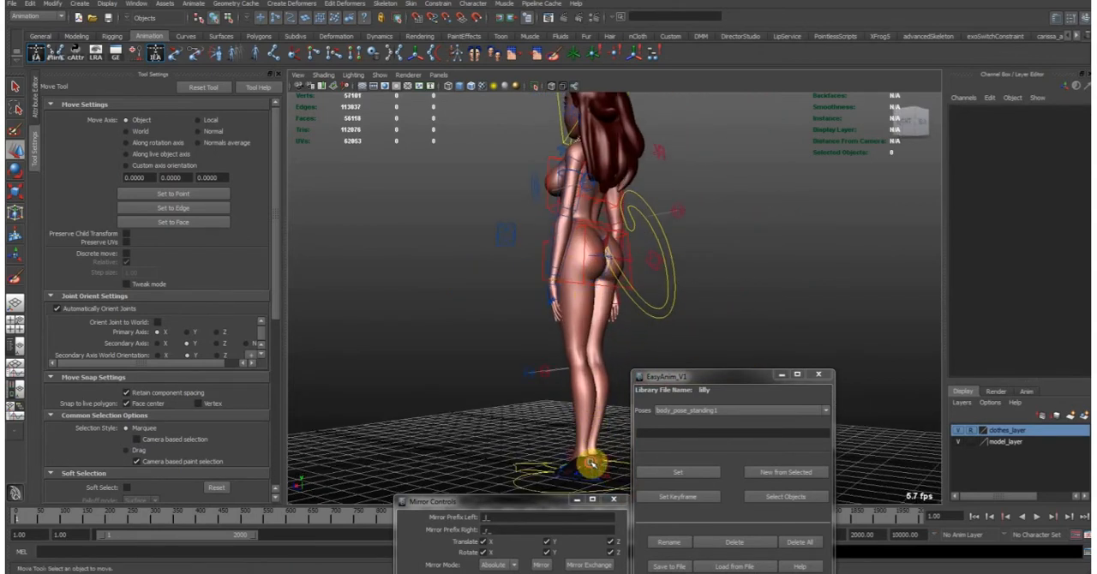
click(591, 464)
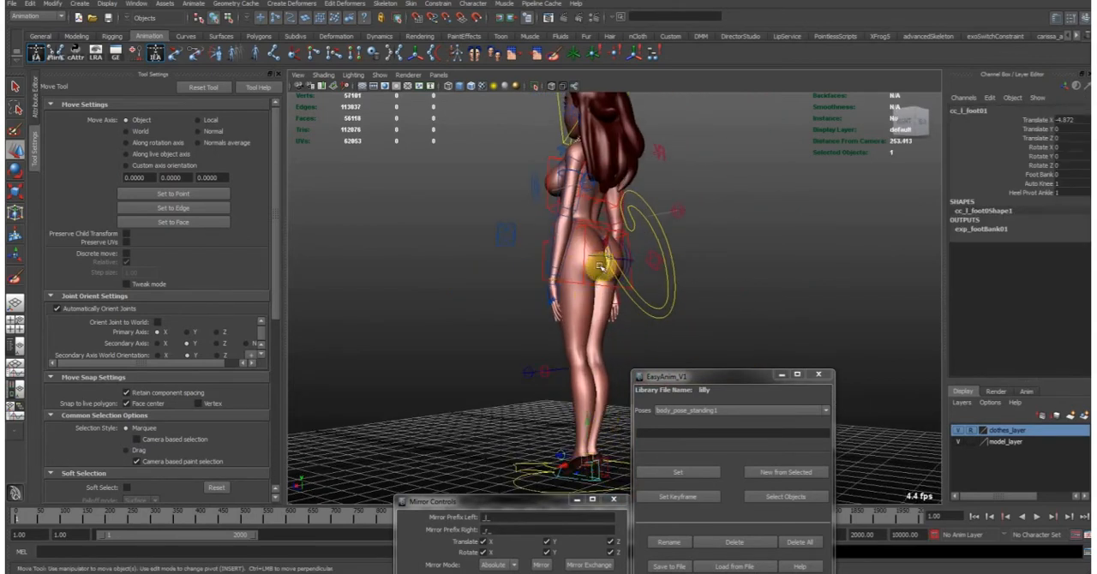
click(538, 241)
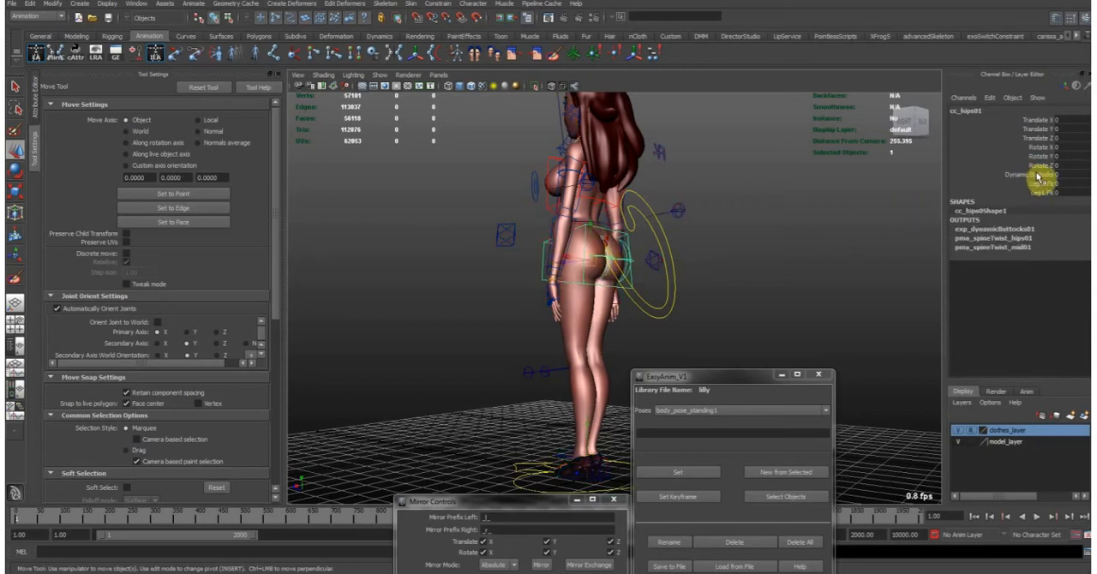
click(604, 446)
click(589, 474)
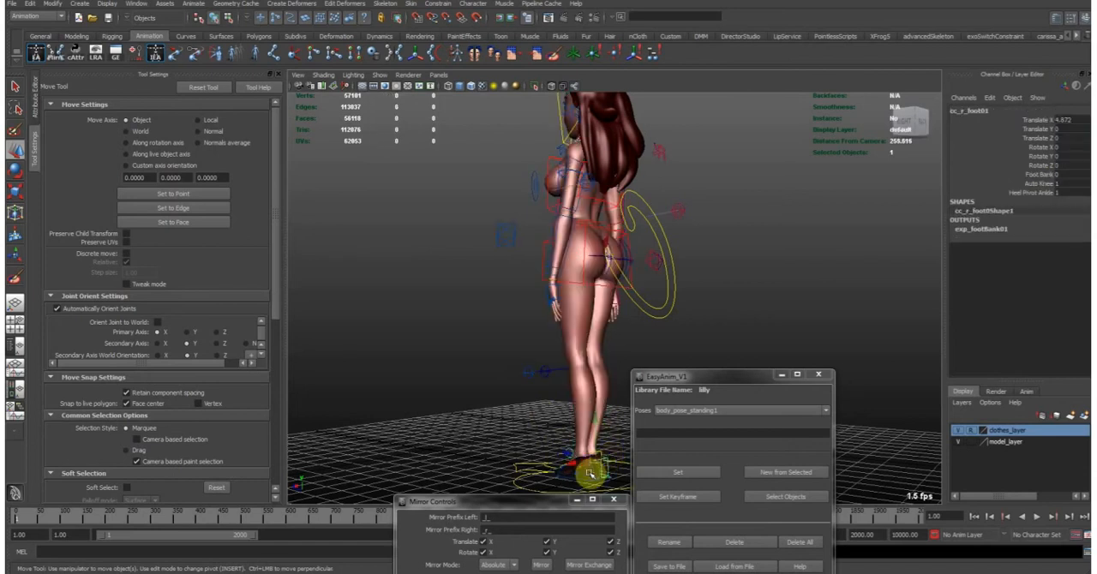
- Raise the left foot control forward with a bent knee, to Translate X 2.512, Y 60.184 and Z 26
click(583, 450)
drag(583, 450, 564, 344)
alt+drag(564, 344, 626, 306)
alt+middle_drag(627, 306, 632, 368)
drag(564, 385, 399, 202)
click(527, 345)
drag(522, 345, 530, 312)
middle_drag(564, 299, 558, 326)
alt+middle_drag(559, 325, 512, 320)
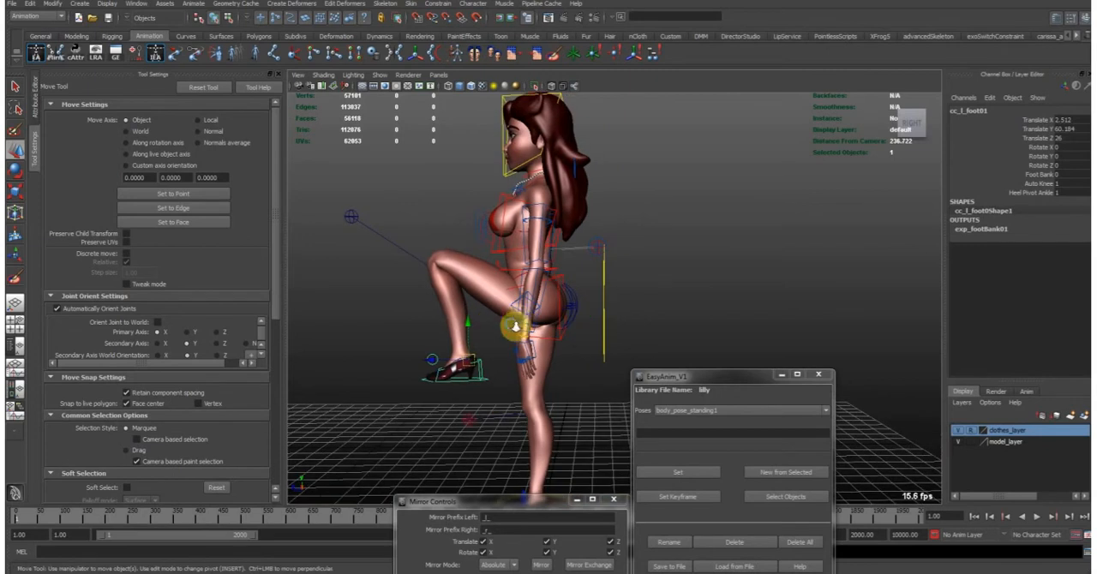
- Display the joints and examine how the left buttock and its control follow the raised leg
alt+right_drag(512, 321, 638, 344)
alt+middle_drag(532, 320, 571, 318)
alt+drag(571, 318, 572, 322)
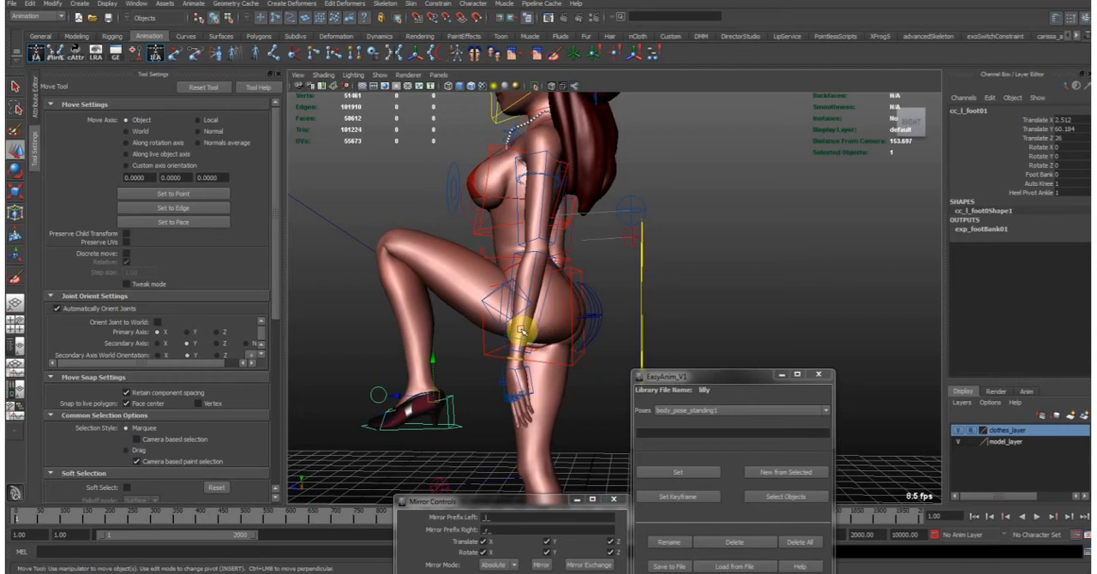
alt+drag(588, 306, 629, 313)
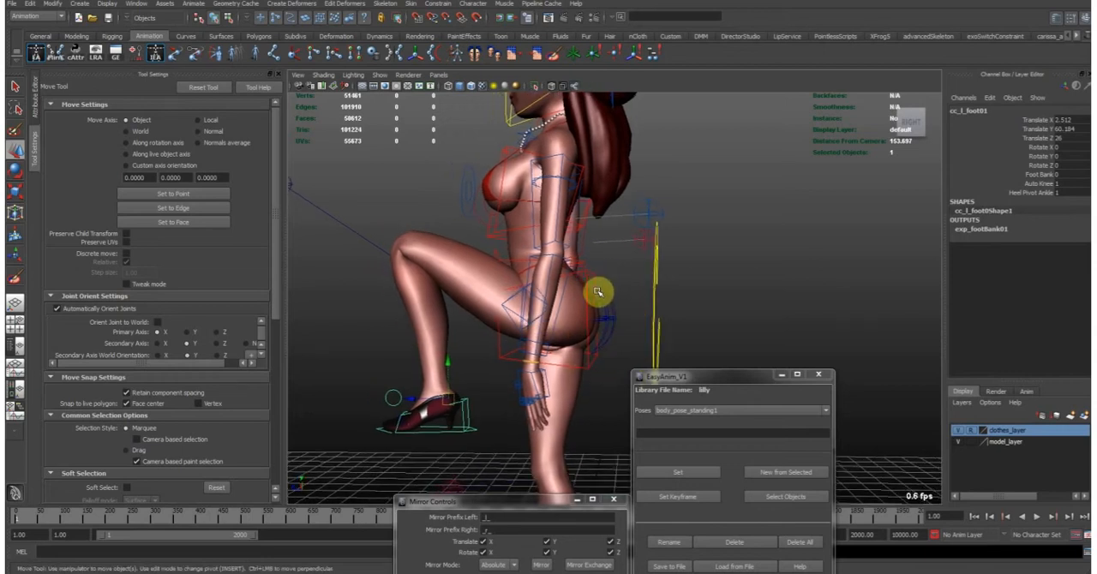
click(380, 75)
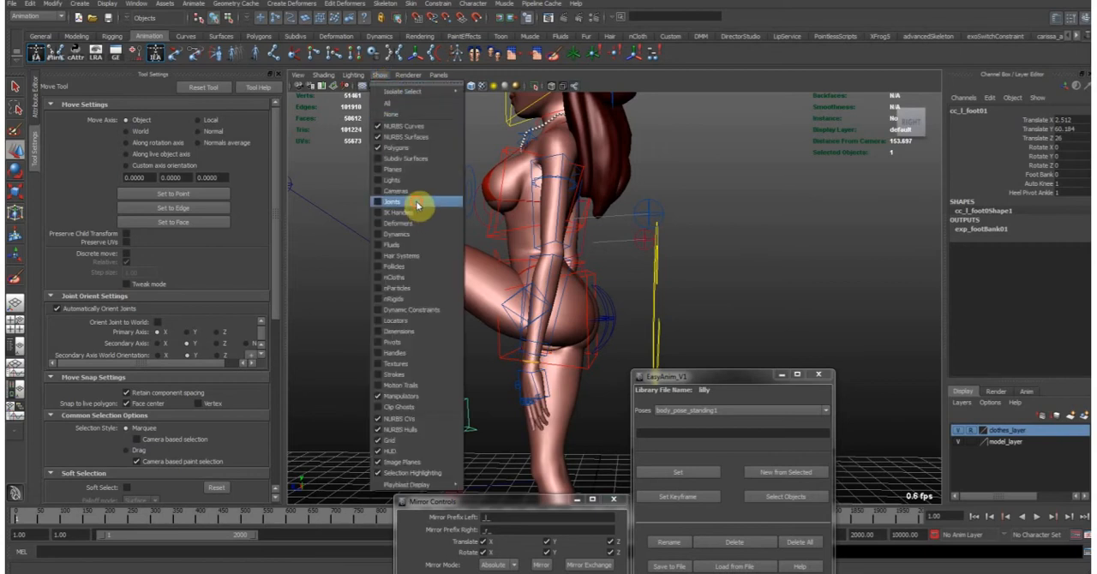
click(417, 204)
alt+right_drag(472, 236, 595, 260)
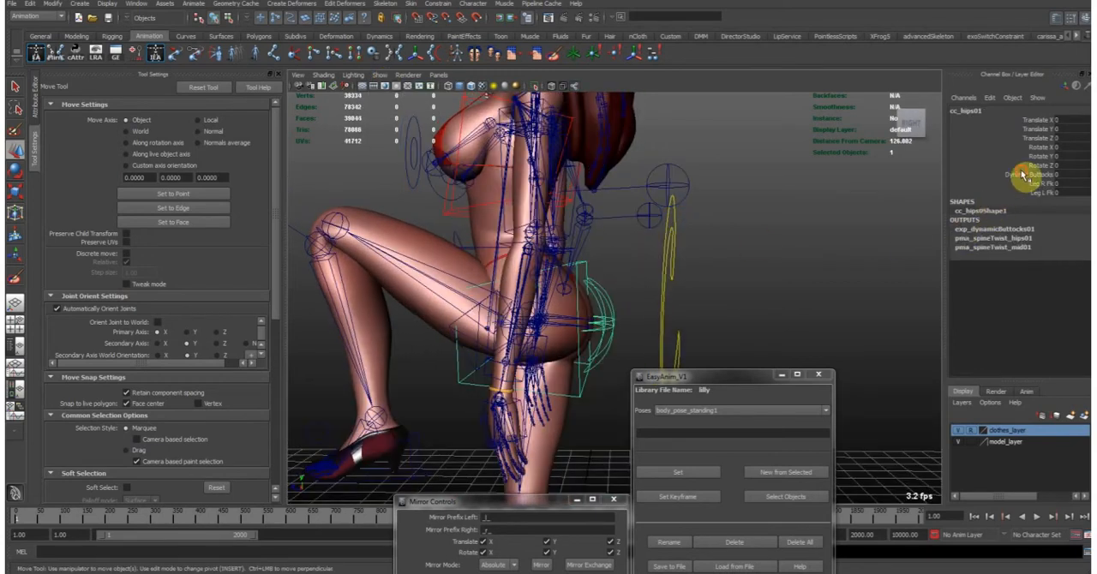
click(1025, 177)
middle_drag(604, 302, 605, 354)
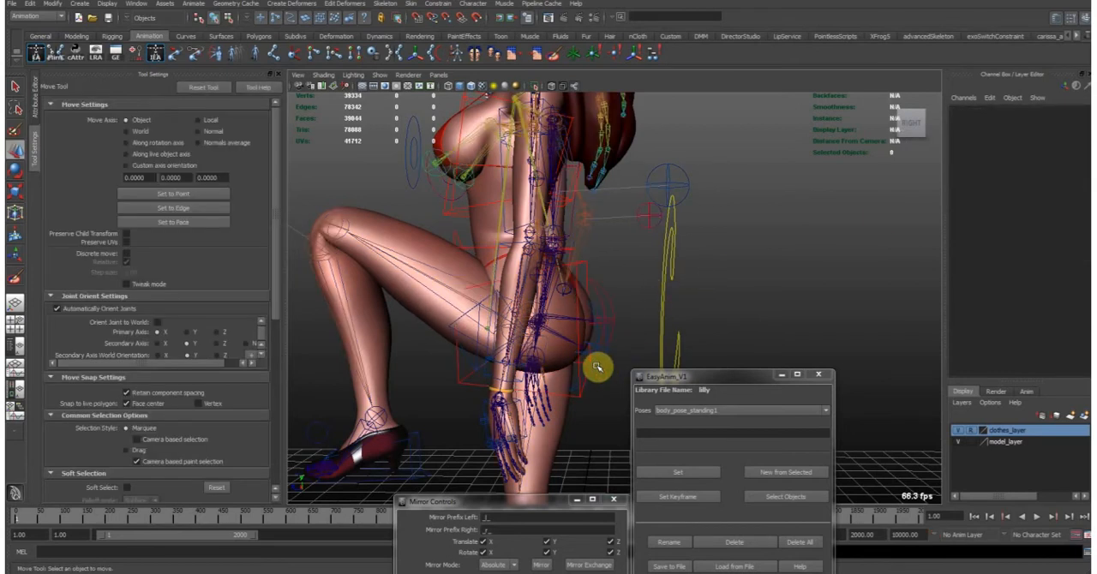
click(591, 347)
alt+drag(591, 347, 556, 325)
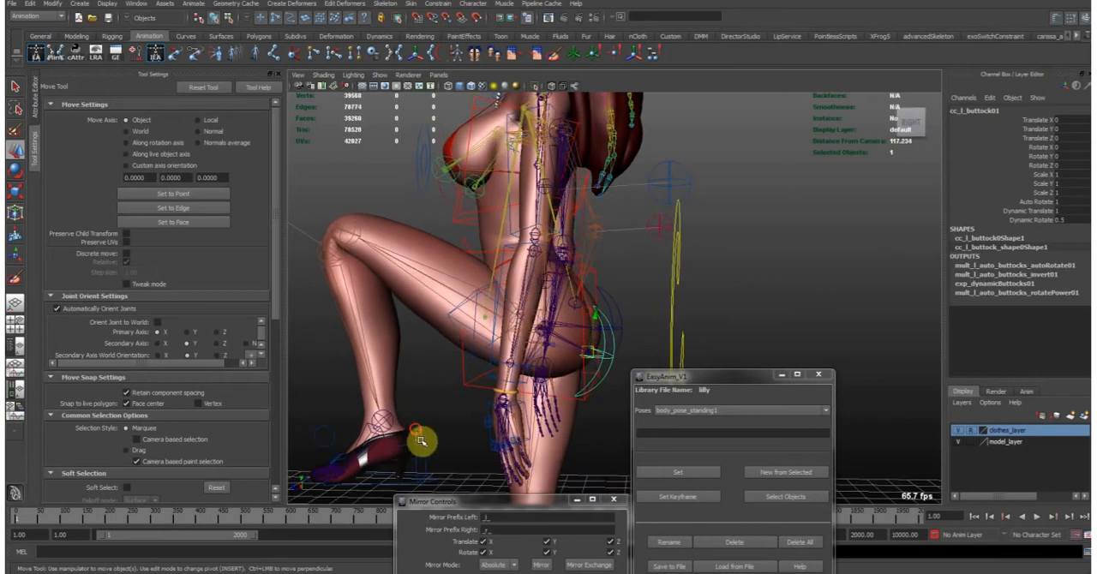
- Hide the joints and select the left buttock control with the hip area in view
click(419, 444)
click(380, 74)
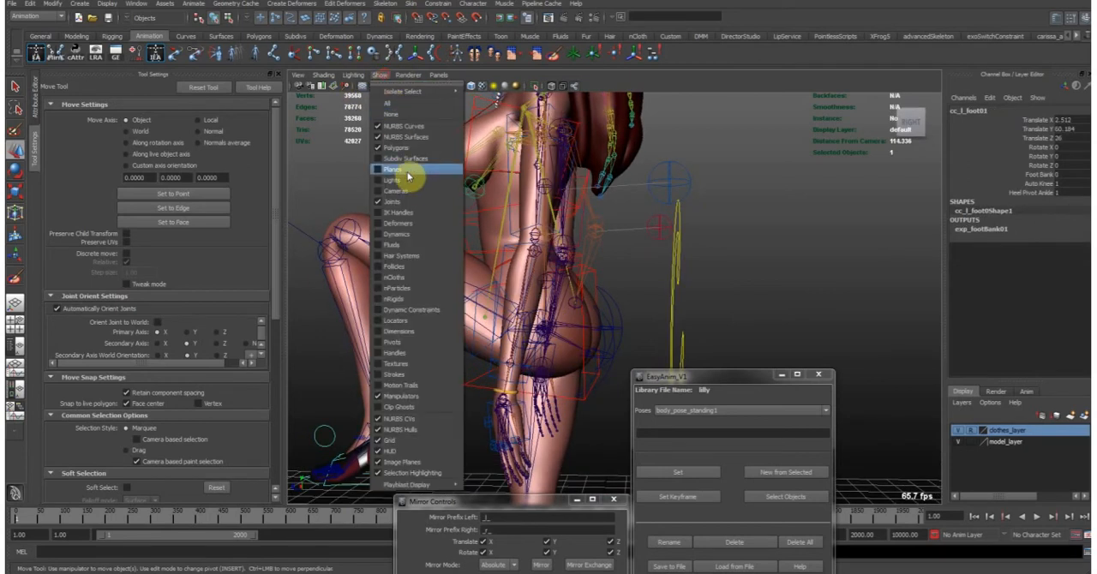
click(397, 202)
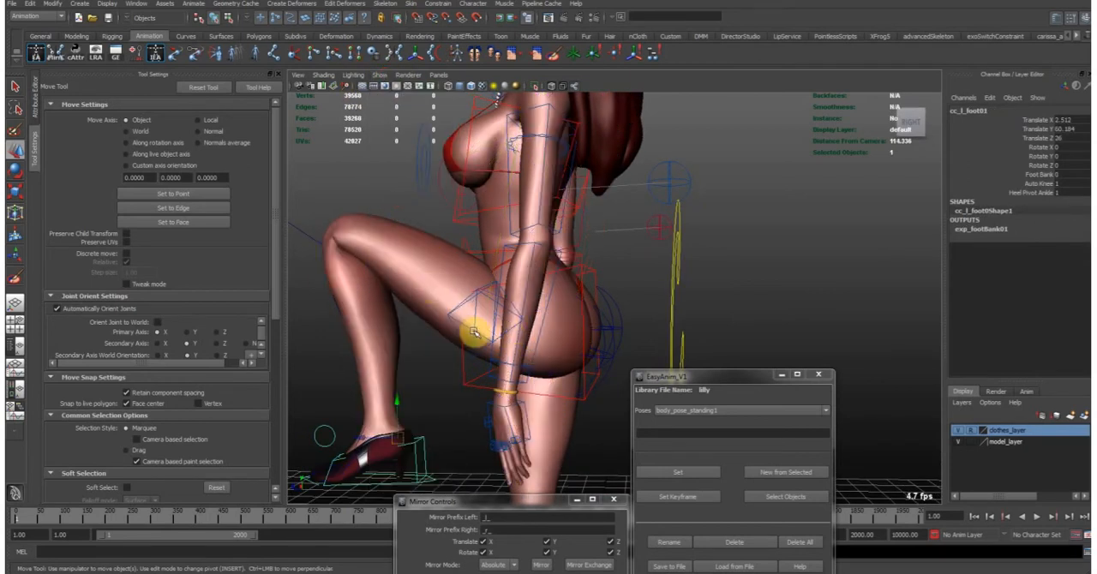
click(612, 371)
alt+right_drag(665, 318, 649, 315)
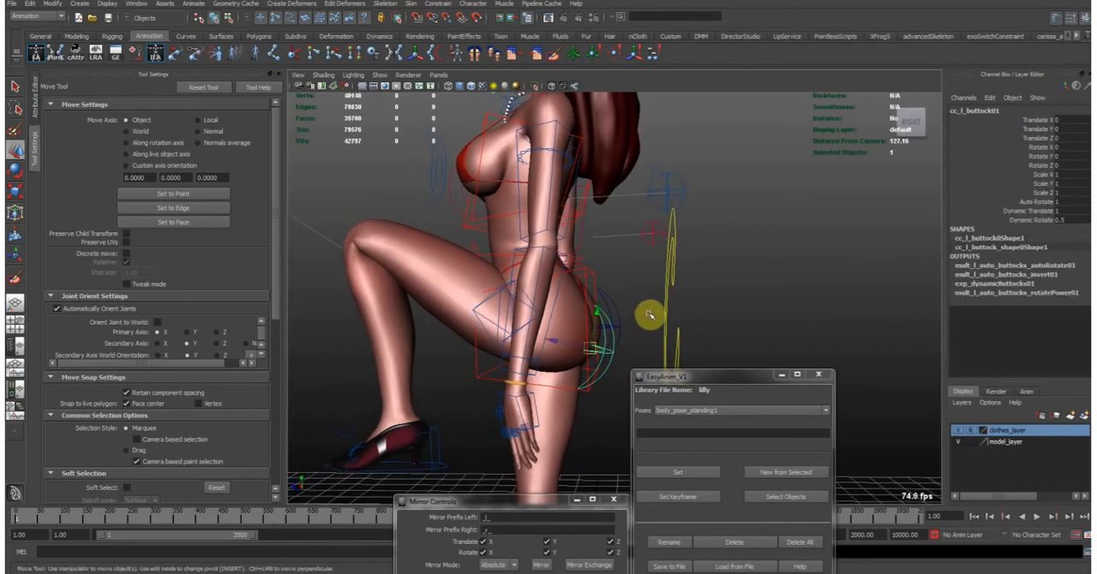
alt+middle_drag(648, 315, 622, 297)
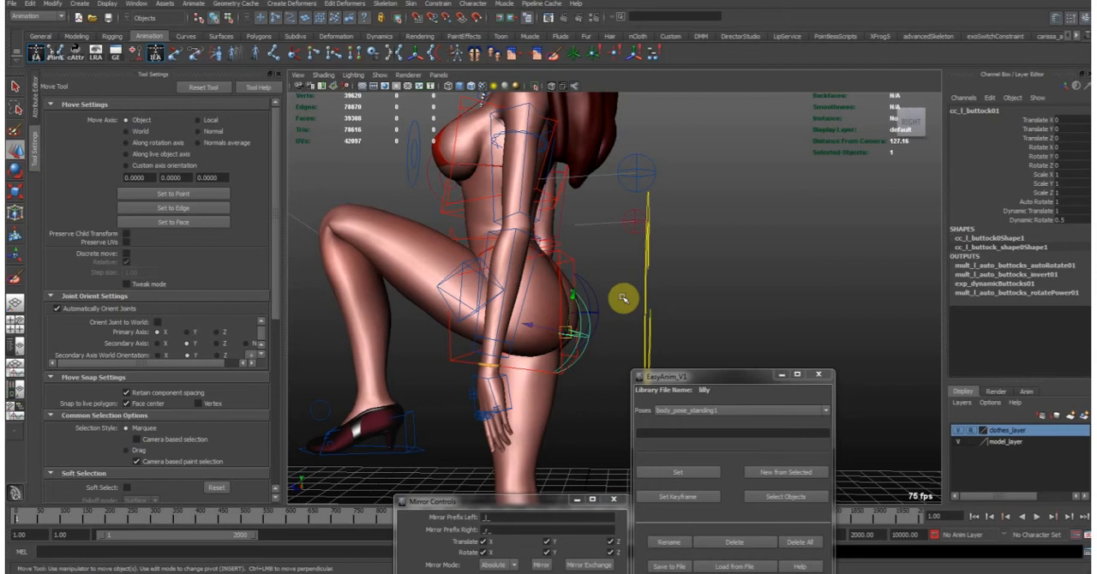
- Move and rotate the left buttock control to about Translate Y 0.543, Translate Z 3.017 and Rotate X -5.597
alt+middle_drag(591, 296, 604, 313)
mouse_move(579, 350)
mouse_down()
mouse_move(570, 352)
mouse_move(580, 347)
mouse_up()
key(e)
middle_drag(631, 296, 645, 318)
key(w)
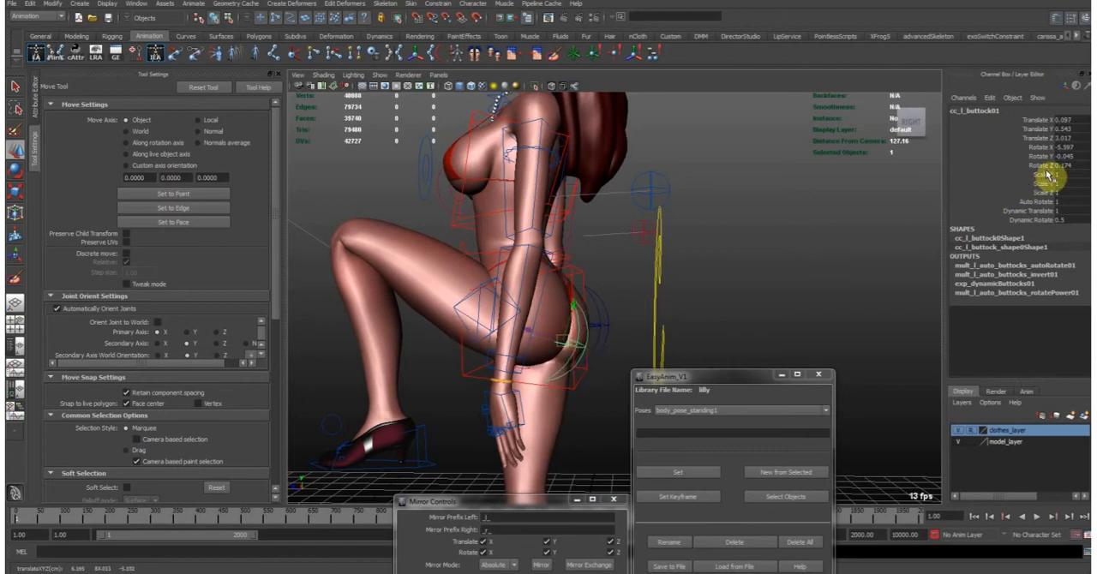
- Reset the left buttock control's translation and rotation values to 0
drag(1077, 165, 1076, 130)
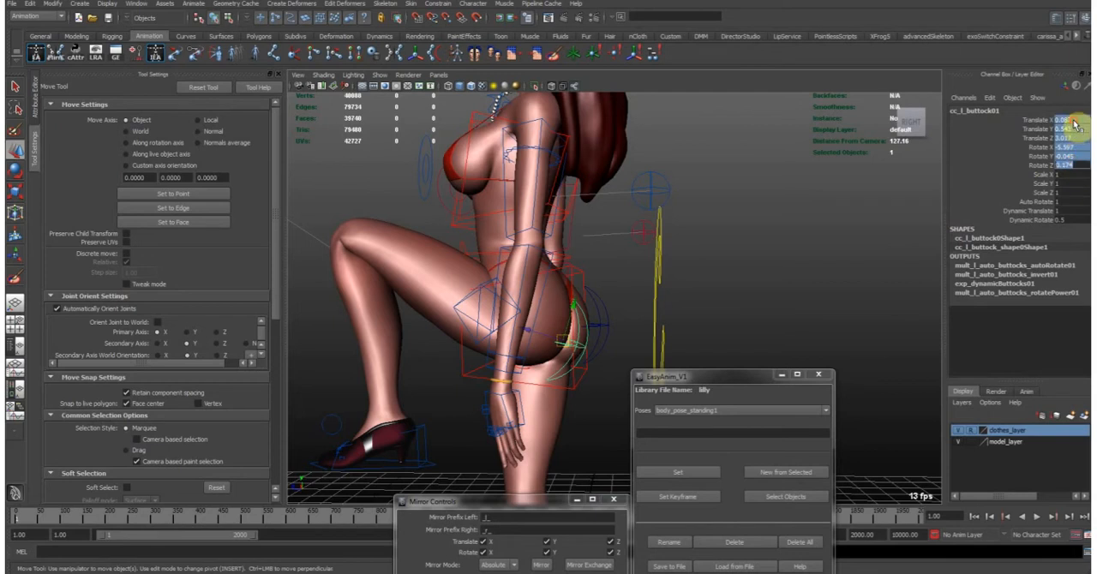
text(0)
key(Return)
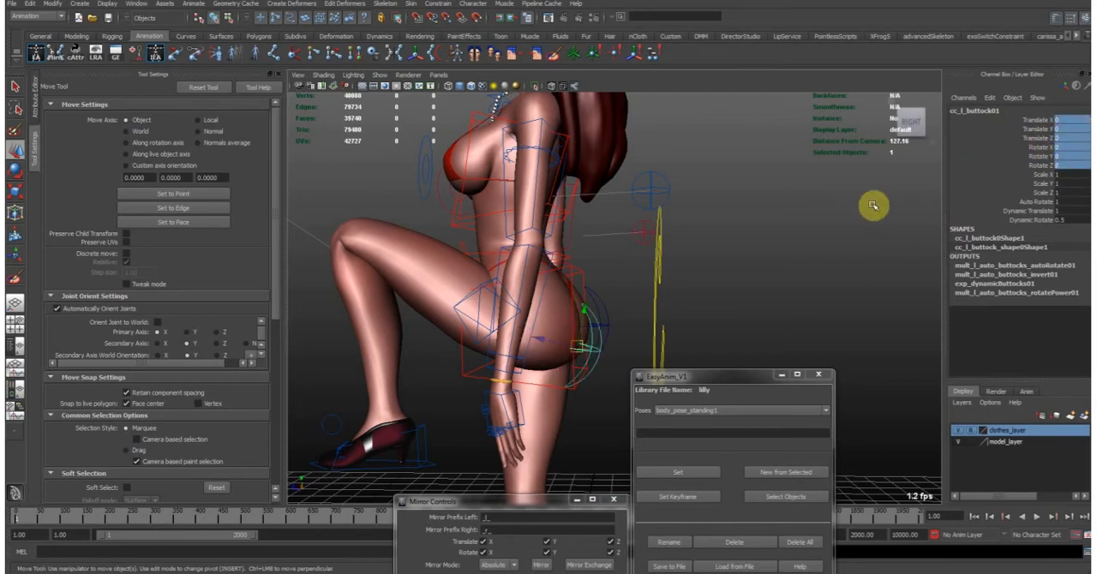
- Lower the left foot control to about Translate X 1.75, Y 5.694, Z -0.912, and bring the left knee control down to knee height
click(428, 439)
drag(420, 445, 418, 454)
alt+right_drag(585, 358, 474, 337)
alt+middle_drag(475, 337, 443, 264)
drag(477, 290, 543, 453)
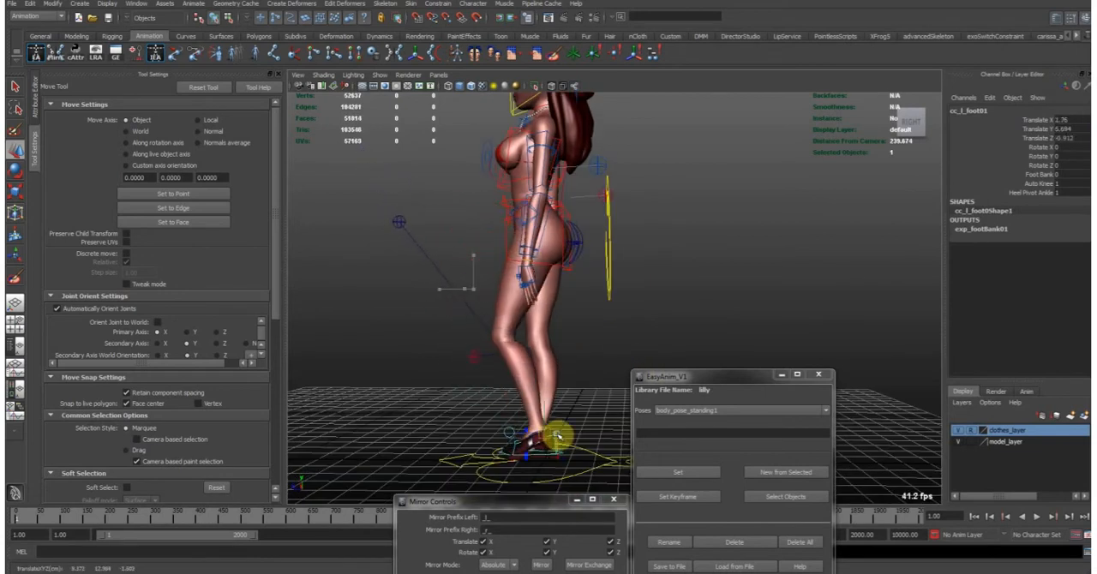
click(402, 224)
drag(413, 282, 434, 348)
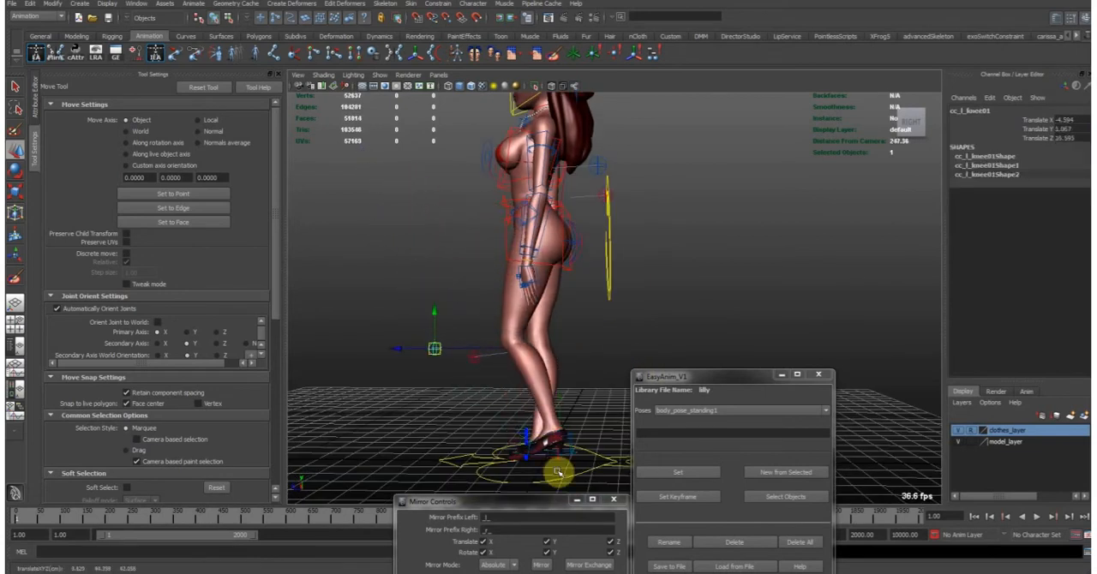
- Swing the left foot control behind the body, to about Translate X -2.703, Y 24.832, Z -26.825, and move it during playback
drag(573, 434, 678, 400)
alt+right_drag(665, 287, 646, 305)
middle_drag(646, 306, 611, 292)
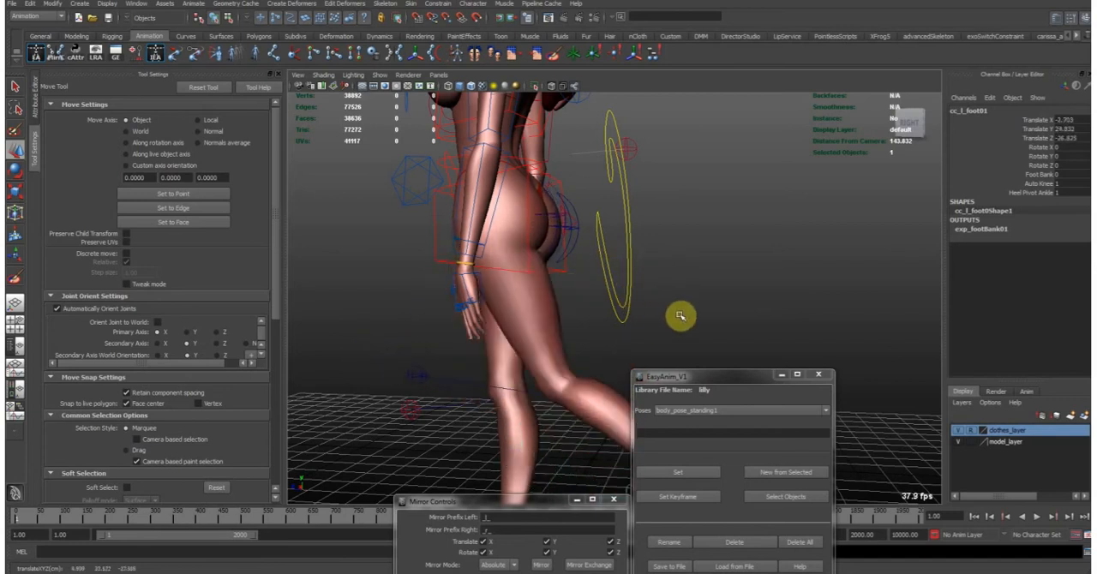
middle_drag(478, 305, 677, 292)
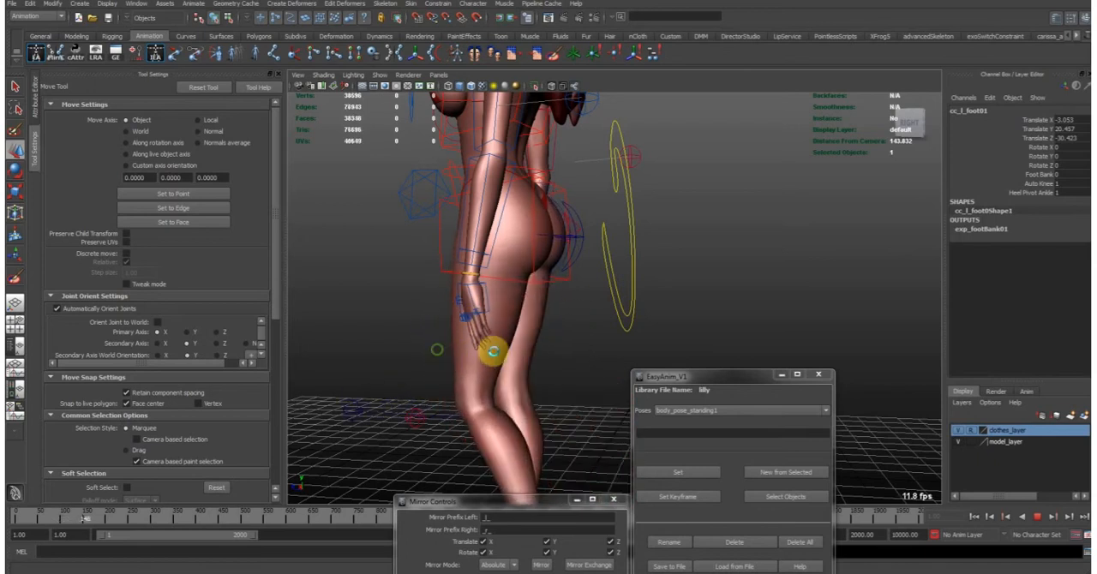
- Reset the left foot control's Translate X, Y and Z to 0
text(0)
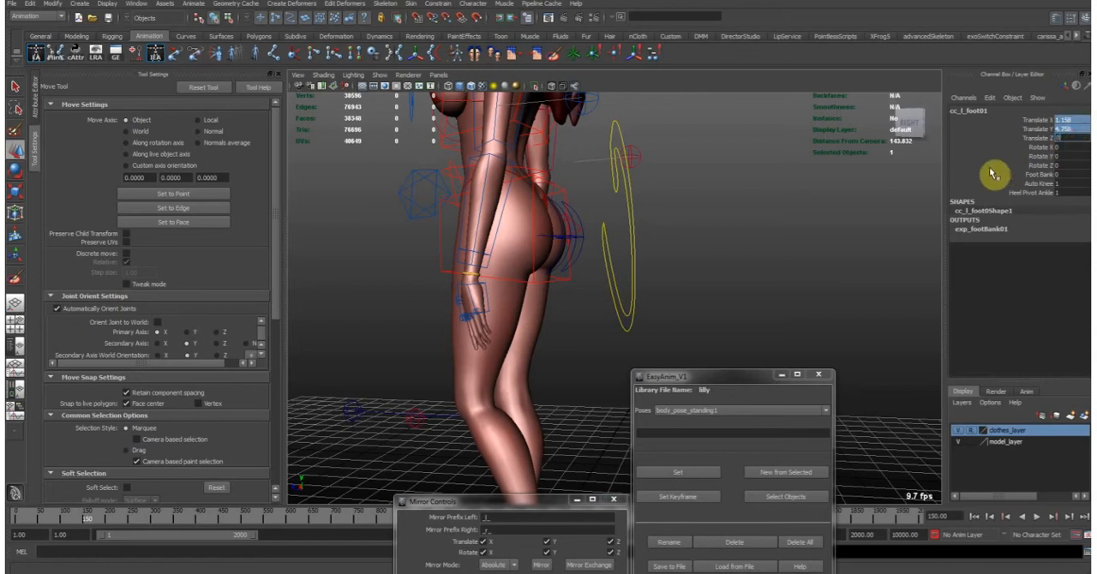
key(Return)
alt+right_drag(656, 296, 580, 280)
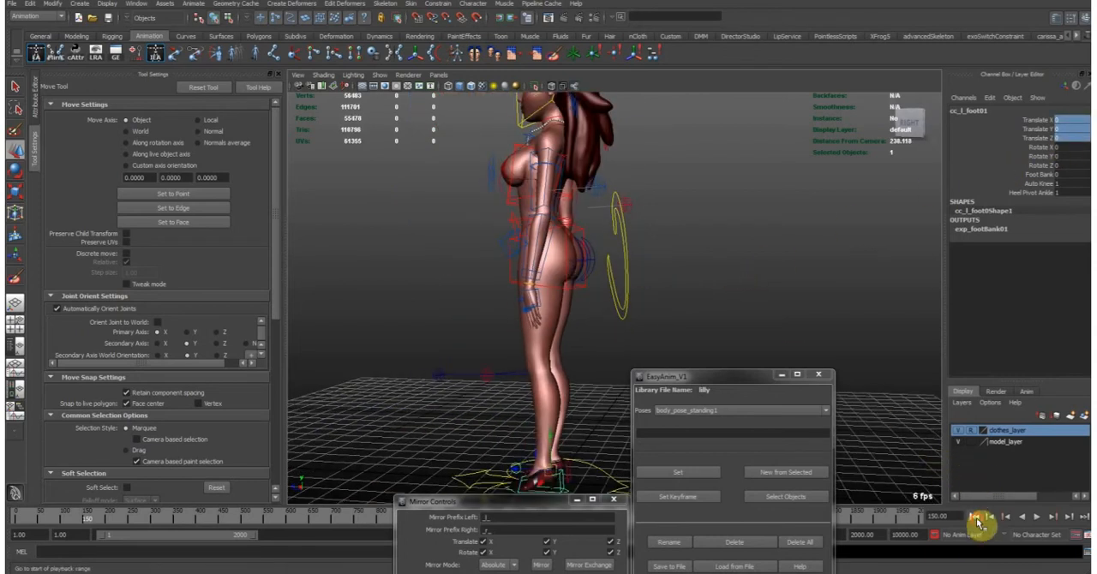
- Select the global move control at the feet and set its Mesh Mode to Anim Proxy
alt+drag(729, 260, 805, 259)
alt+middle_drag(610, 167, 609, 299)
alt+drag(609, 299, 650, 276)
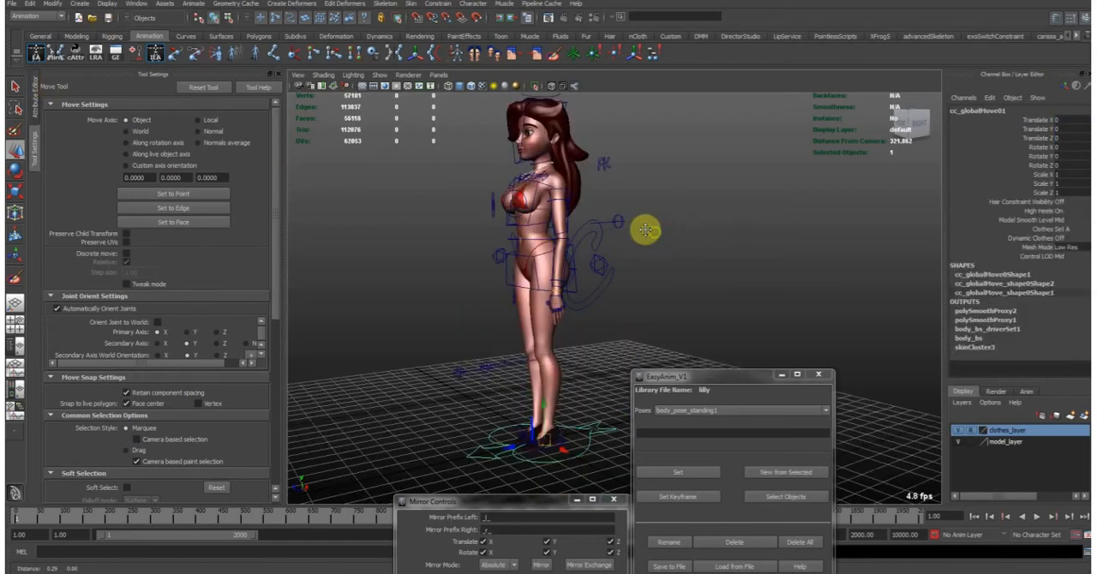
scroll(644, 229, up, 3)
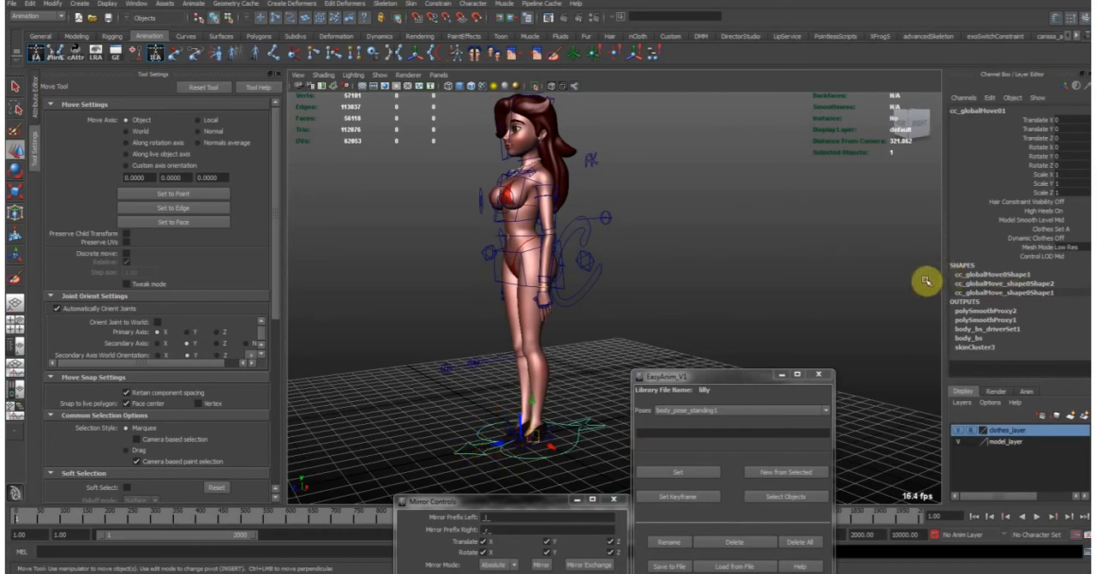
click(1039, 247)
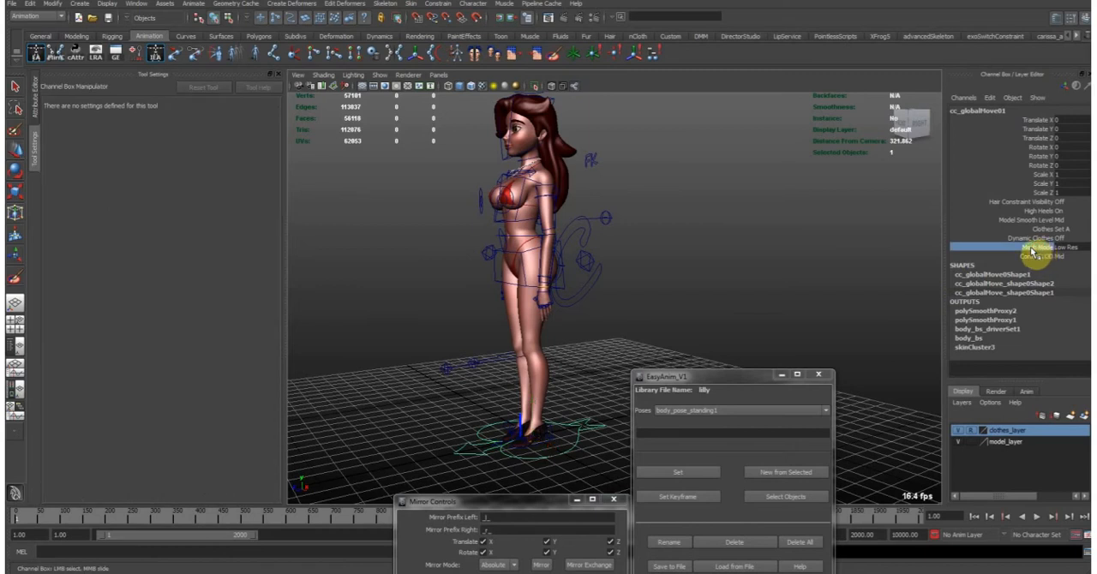
click(1063, 249)
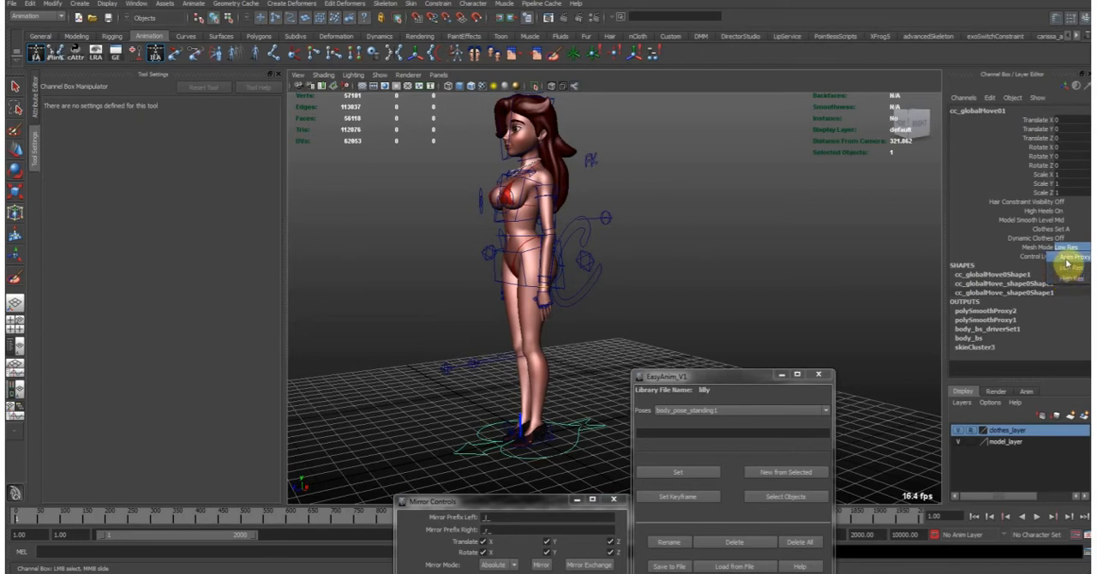
click(1068, 259)
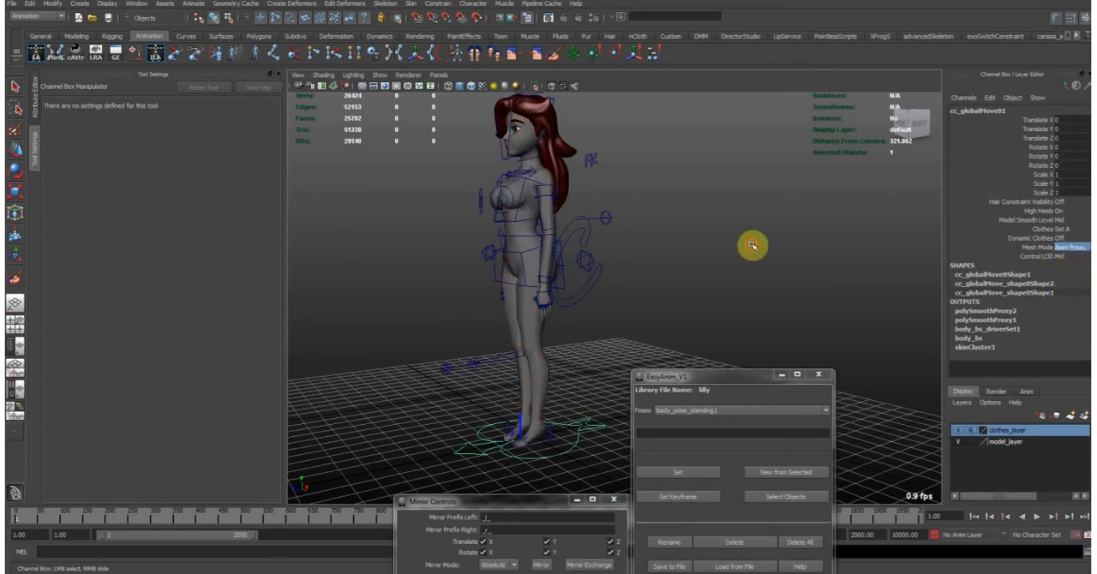
- Select the grey proxy body mesh and examine its wireframe and segments from several angles
click(752, 246)
click(540, 328)
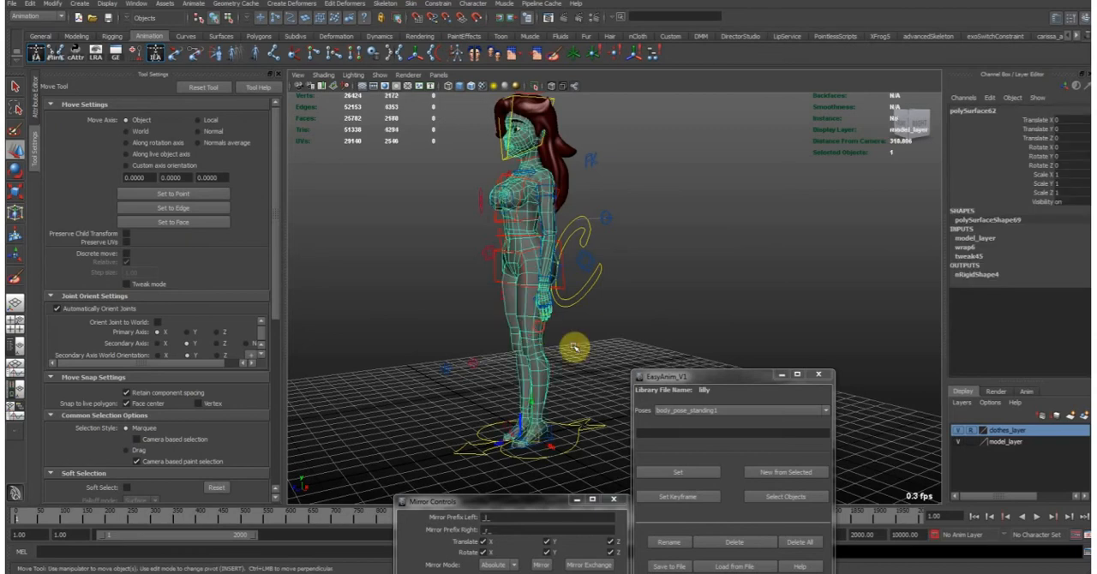
alt+middle_drag(573, 186, 586, 271)
alt+right_drag(489, 240, 612, 231)
mouse_move(584, 267)
alt+mouse_down()
mouse_move(729, 267)
mouse_move(575, 263)
alt+mouse_up()
alt+middle_drag(642, 295, 527, 225)
alt+right_drag(617, 276, 464, 311)
alt+drag(464, 310, 552, 247)
- Delete the hair mesh, play the timeline with only the proxy body, and return to frame 1
click(576, 165)
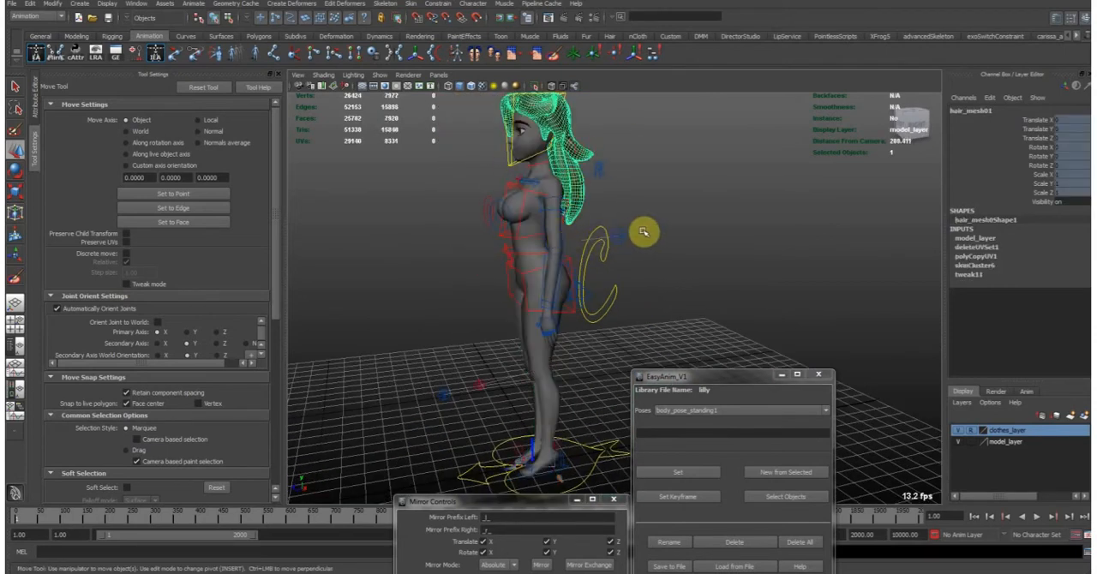
key(Delete)
alt+drag(568, 399, 573, 370)
key(alt+v)
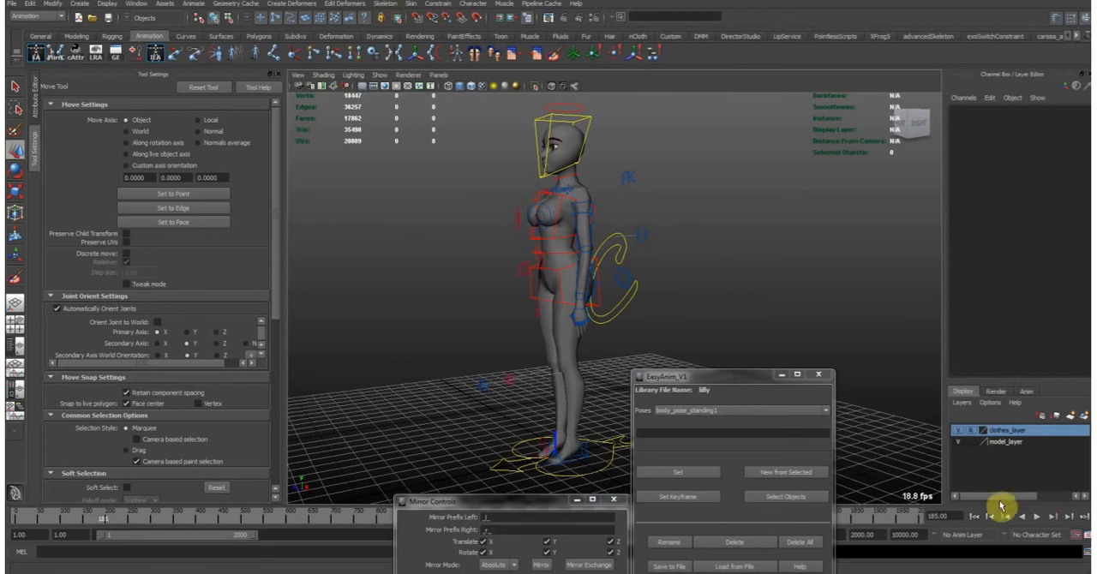
click(979, 518)
alt+drag(674, 247, 654, 249)
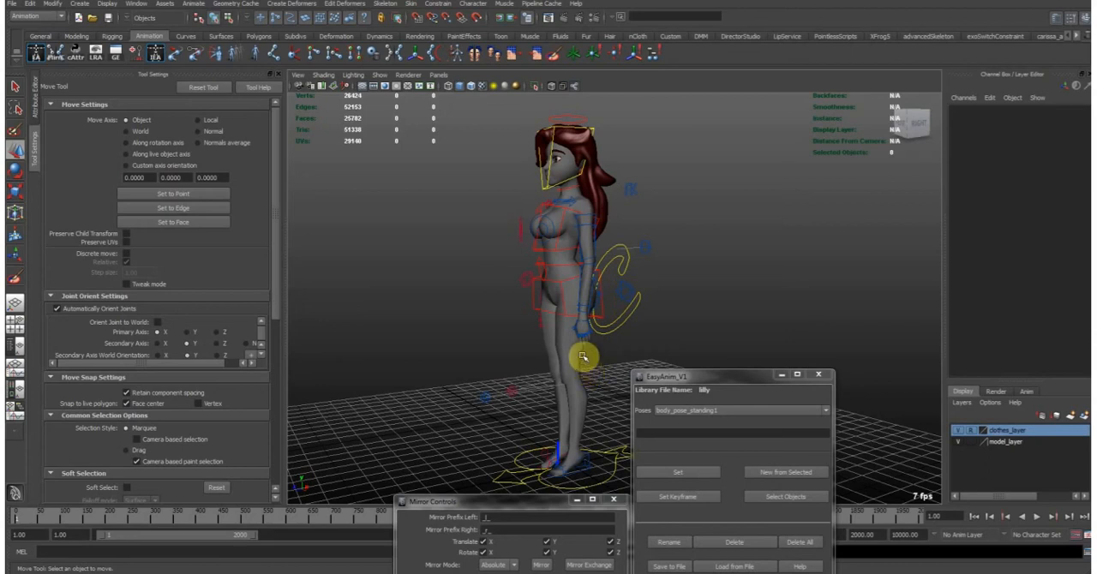
- Select the global move control and switch its Mesh Mode to Low Res
alt+drag(528, 355, 608, 407)
click(612, 448)
alt+middle_drag(578, 286, 585, 337)
alt+right_drag(584, 337, 664, 256)
click(1073, 267)
- Examine the low-res model's body and head from the front and side, and check the available mesh modes
alt+drag(616, 280, 634, 294)
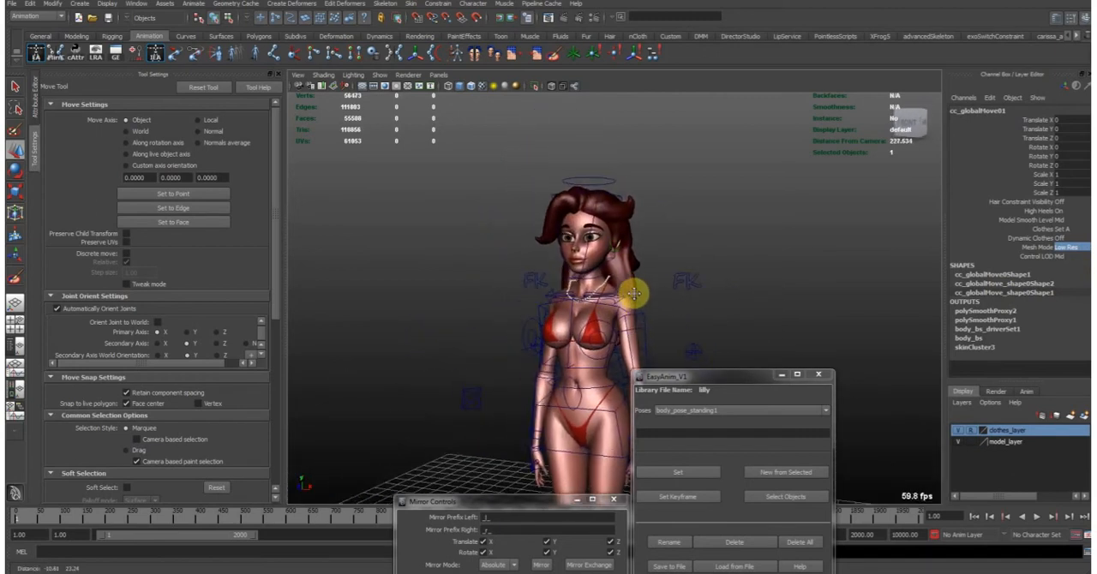
alt+middle_drag(634, 294, 585, 279)
alt+right_drag(585, 279, 490, 201)
alt+drag(658, 285, 613, 283)
click(1071, 248)
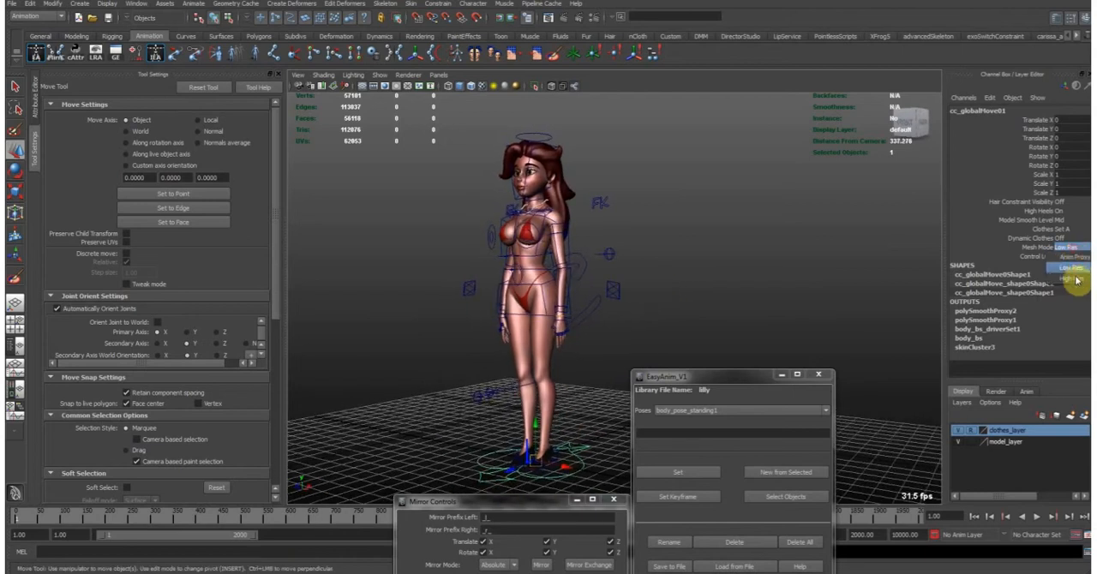
click(691, 176)
alt+middle_drag(648, 168, 675, 211)
alt+right_drag(571, 230, 631, 246)
alt+middle_drag(516, 229, 546, 291)
alt+right_drag(513, 272, 712, 240)
alt+drag(712, 240, 612, 248)
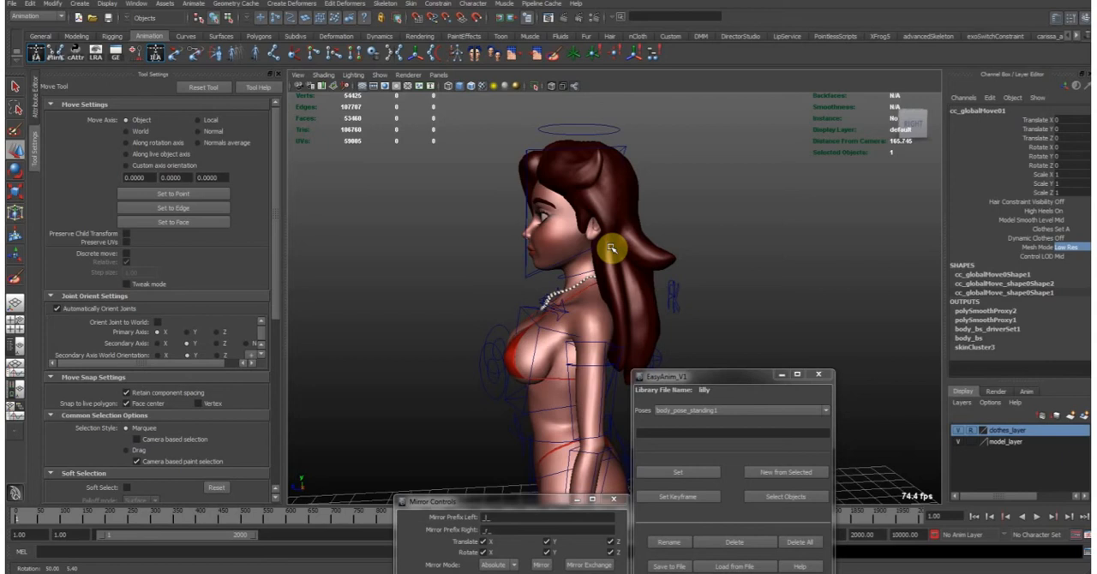
- Move the chest control during playback to about Translate X 0.088, Y 2.071, Z -0.135, and return to frame 1
click(512, 312)
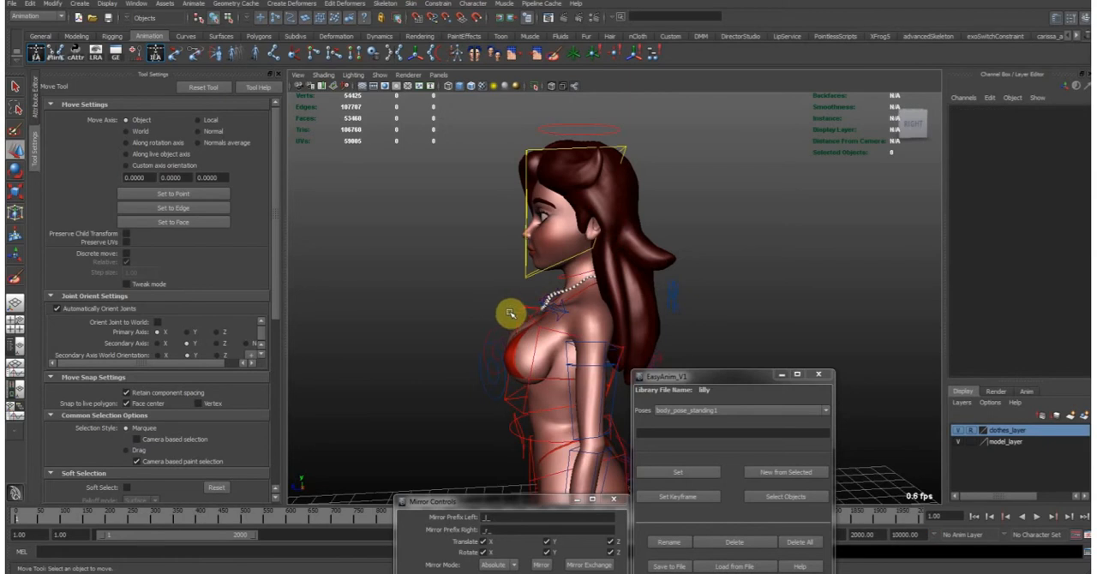
click(519, 305)
key(alt+v)
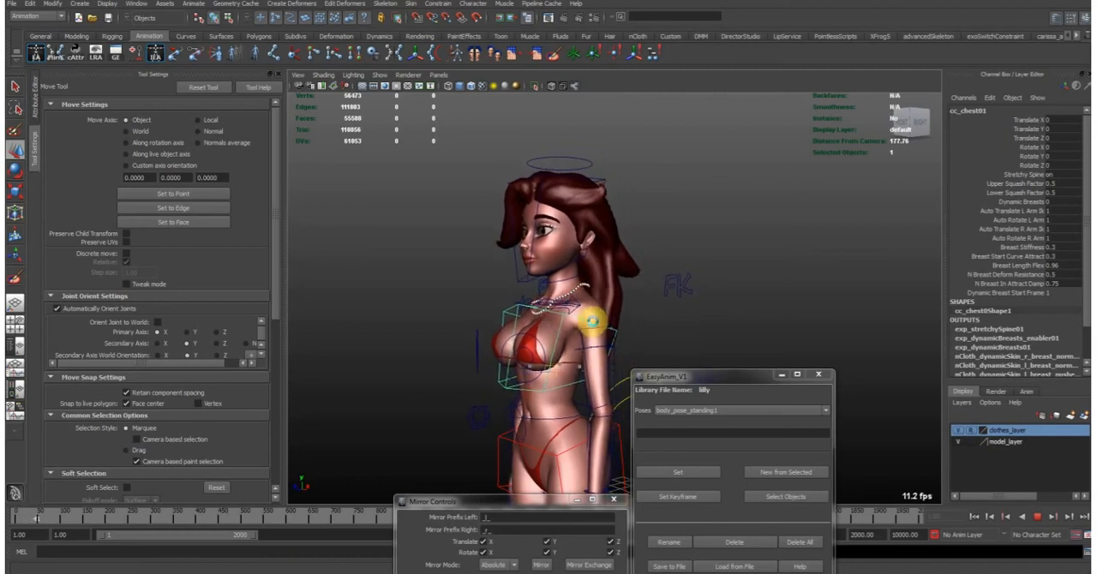
click(975, 516)
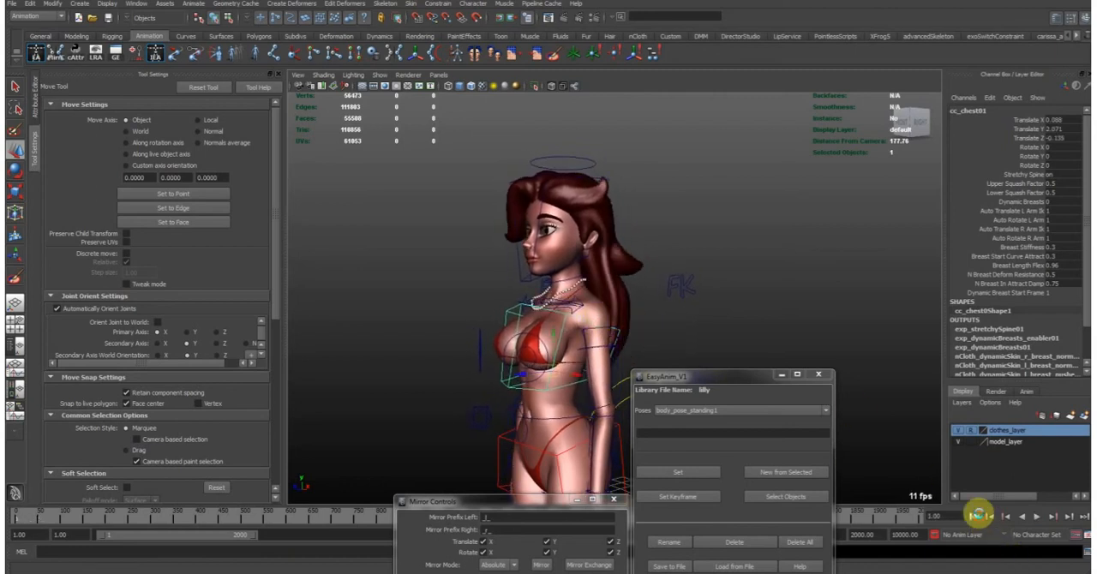
- Reset the chest control's Translate X, Y and Z to 0
drag(1064, 138, 1068, 120)
text(0)
key(Return)
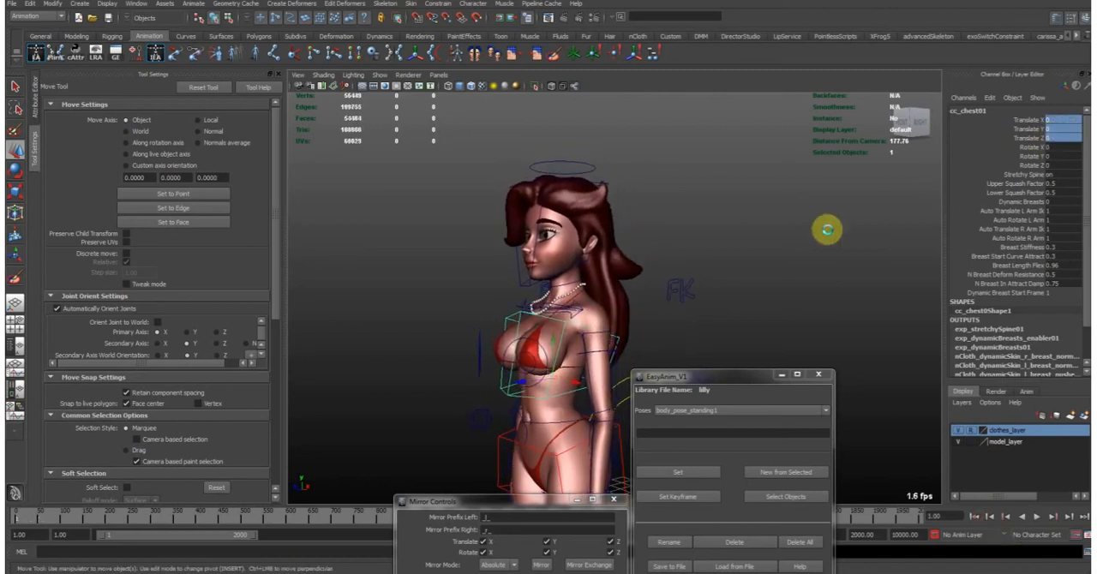
- Select the global move control and set its Mesh Mode to High Res
mouse_move(773, 262)
alt+mouse_down()
mouse_move(743, 268)
mouse_move(764, 265)
alt+mouse_up()
alt+right_drag(763, 264, 562, 343)
alt+middle_drag(556, 372, 506, 217)
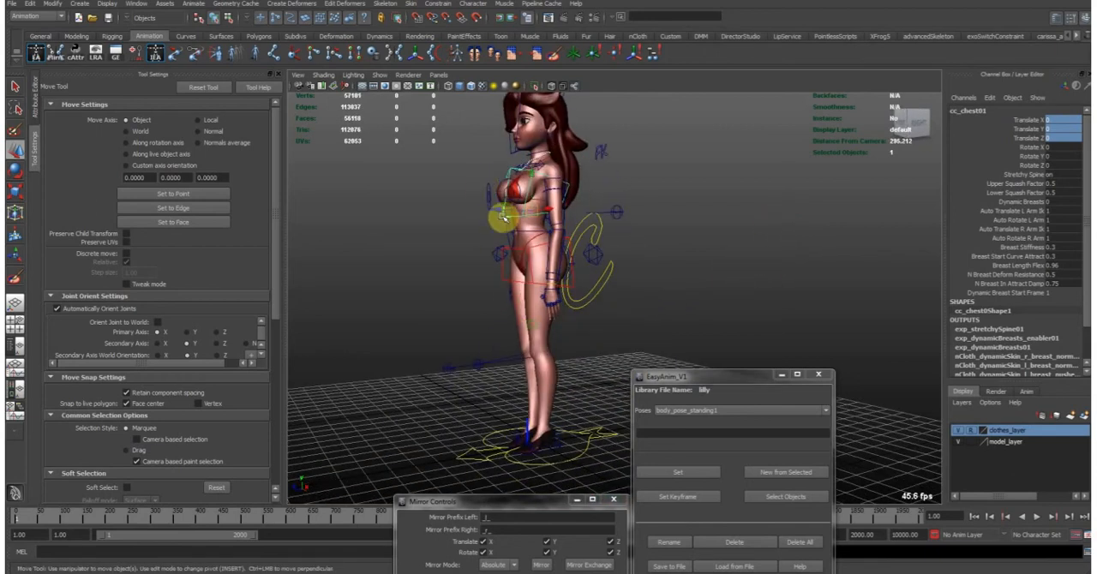
alt+drag(507, 218, 588, 382)
click(586, 394)
alt+drag(599, 322, 653, 283)
alt+middle_drag(656, 174, 665, 253)
alt+right_drag(665, 253, 712, 261)
click(1074, 248)
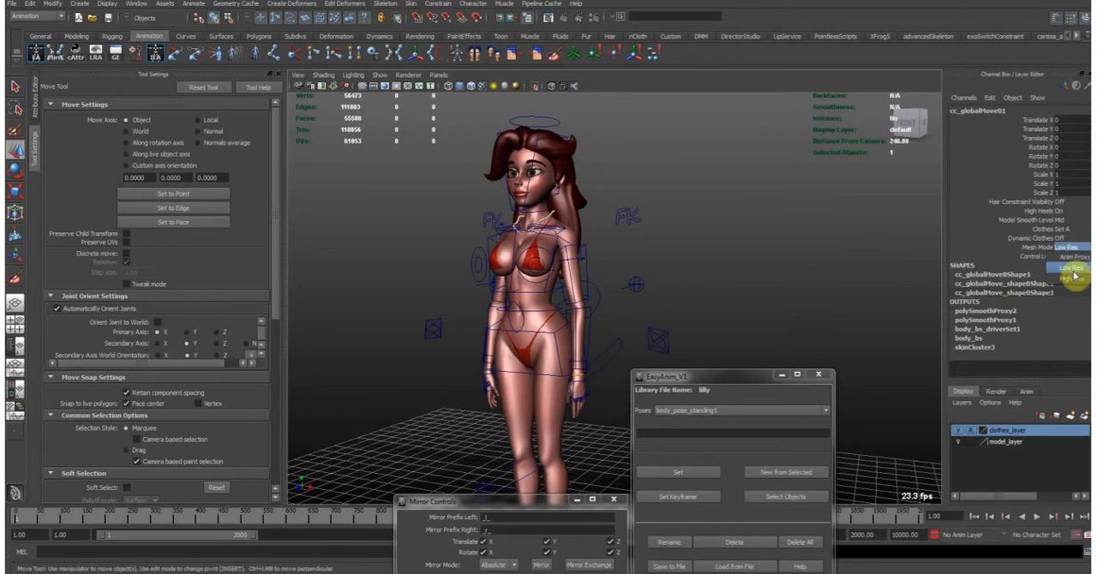
click(1070, 272)
- Examine the high-res model's surface around the head and upper body from several angles
alt+middle_drag(633, 186, 651, 255)
alt+drag(651, 254, 766, 262)
alt+middle_drag(766, 262, 640, 277)
alt+right_drag(639, 277, 715, 266)
alt+drag(714, 266, 534, 236)
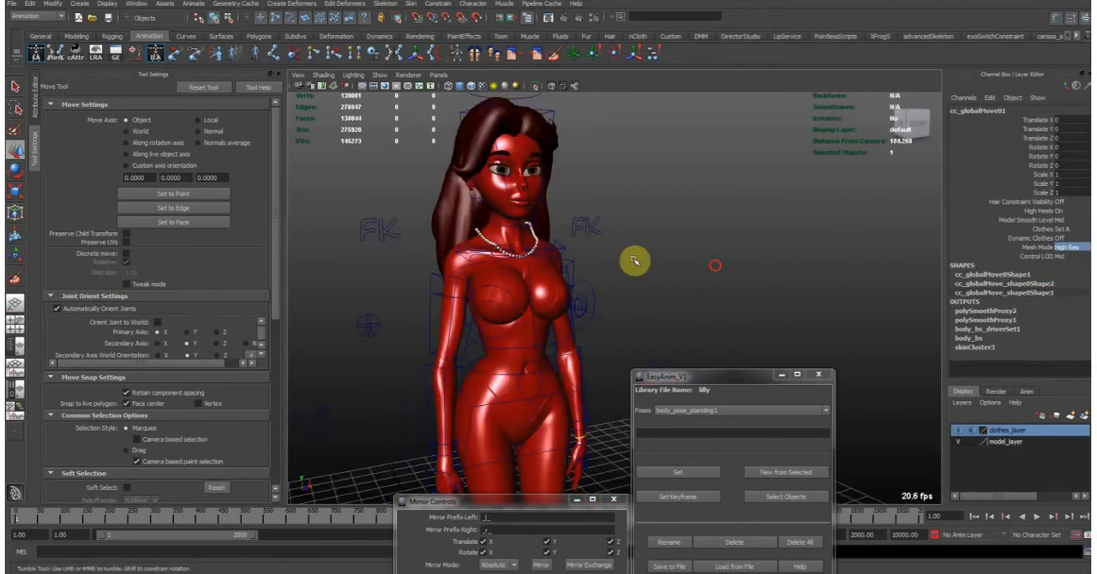
alt+middle_drag(528, 181, 554, 235)
alt+right_drag(589, 235, 639, 264)
- Select the high-res body mesh and examine its wireframe density on the upper body and the whole figure
click(519, 259)
alt+drag(643, 256, 602, 257)
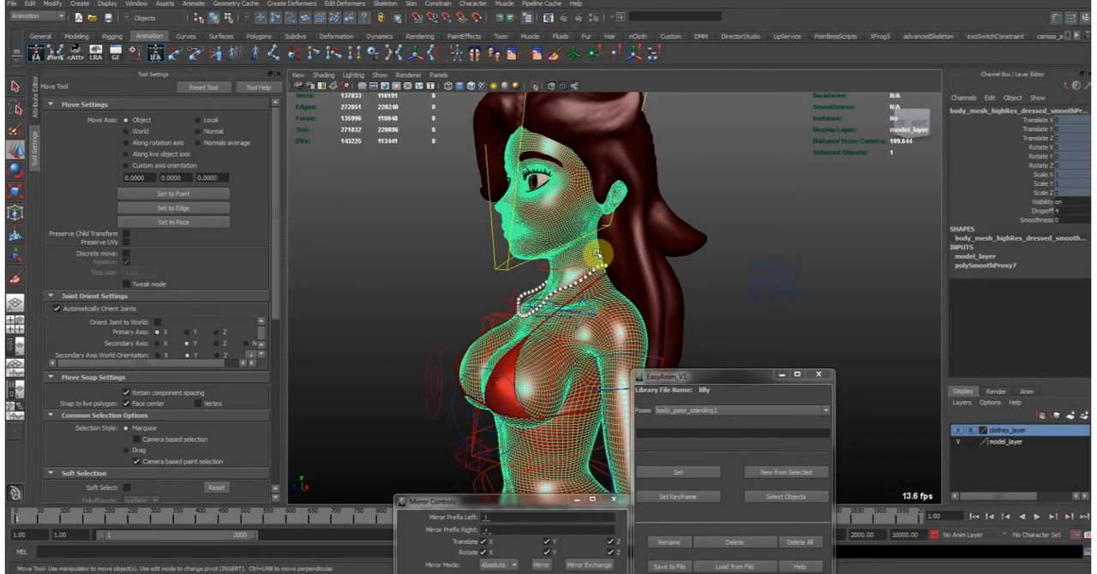
alt+drag(534, 261, 574, 281)
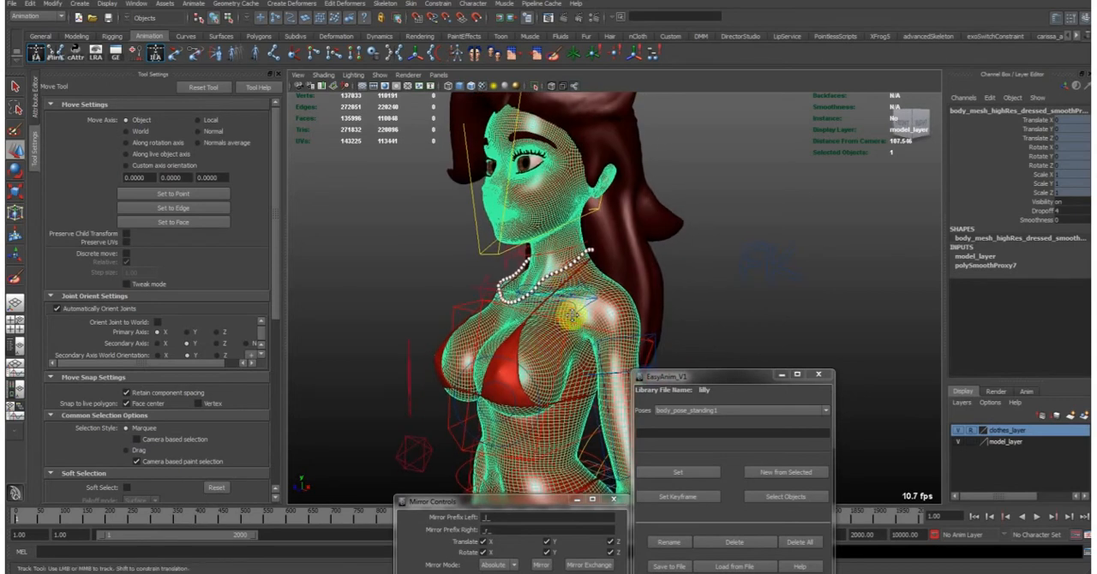
alt+drag(574, 323, 580, 318)
alt+drag(582, 354, 624, 256)
alt+right_drag(624, 257, 490, 282)
alt+drag(489, 282, 440, 299)
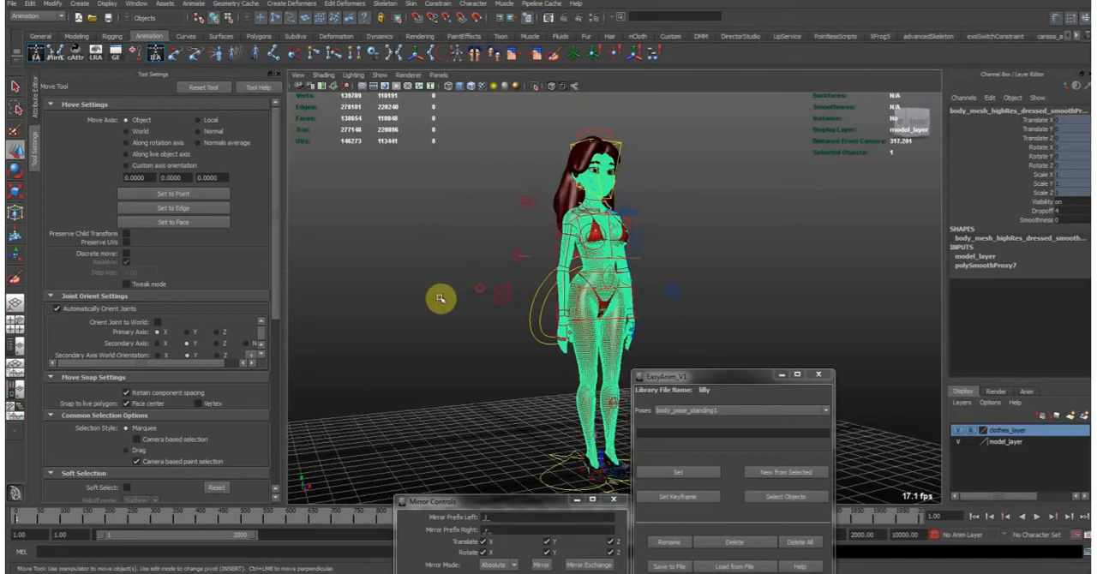
- Deselect the body mesh and return the global move control's Mesh Mode from High Res to Low Res
click(468, 348)
alt+drag(656, 272, 597, 321)
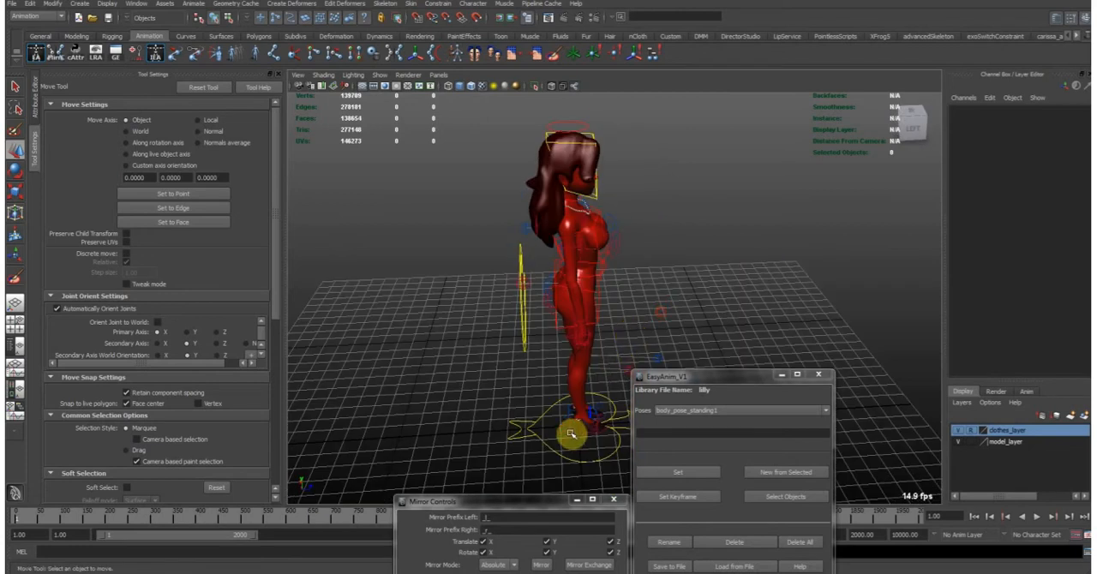
click(516, 419)
alt+drag(651, 272, 587, 221)
alt+right_drag(587, 221, 588, 277)
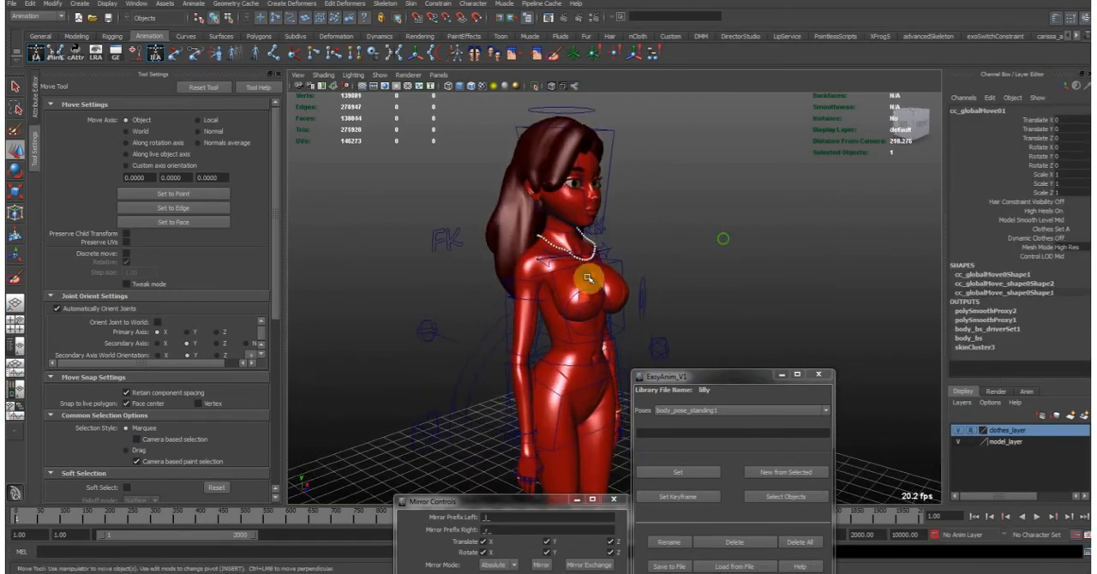
click(1076, 249)
click(1076, 265)
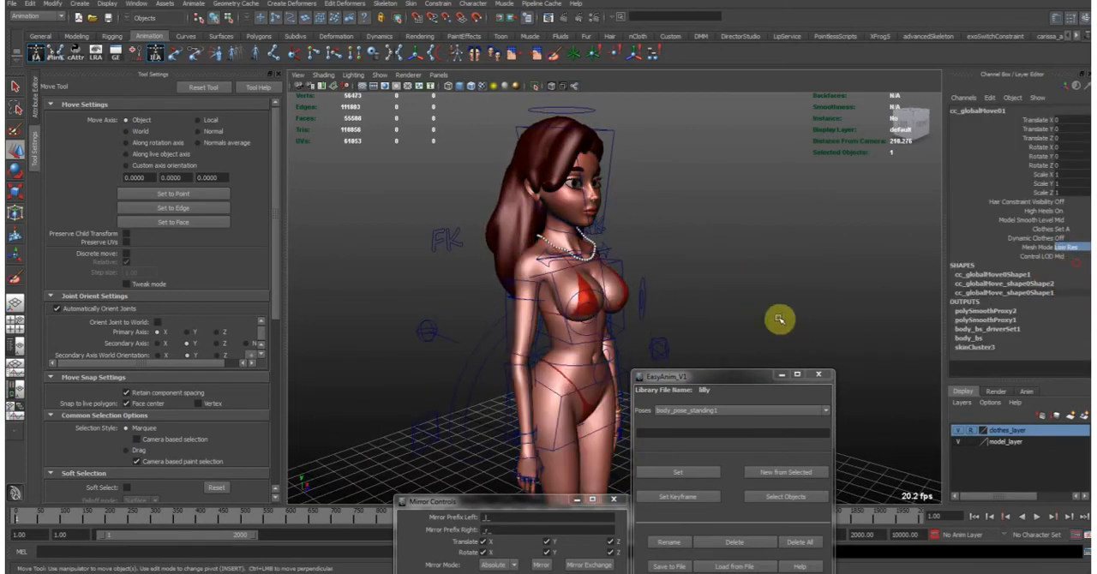
- Reselect the global move control and view the low-res model from above and from the side
click(844, 231)
alt+drag(758, 264, 605, 348)
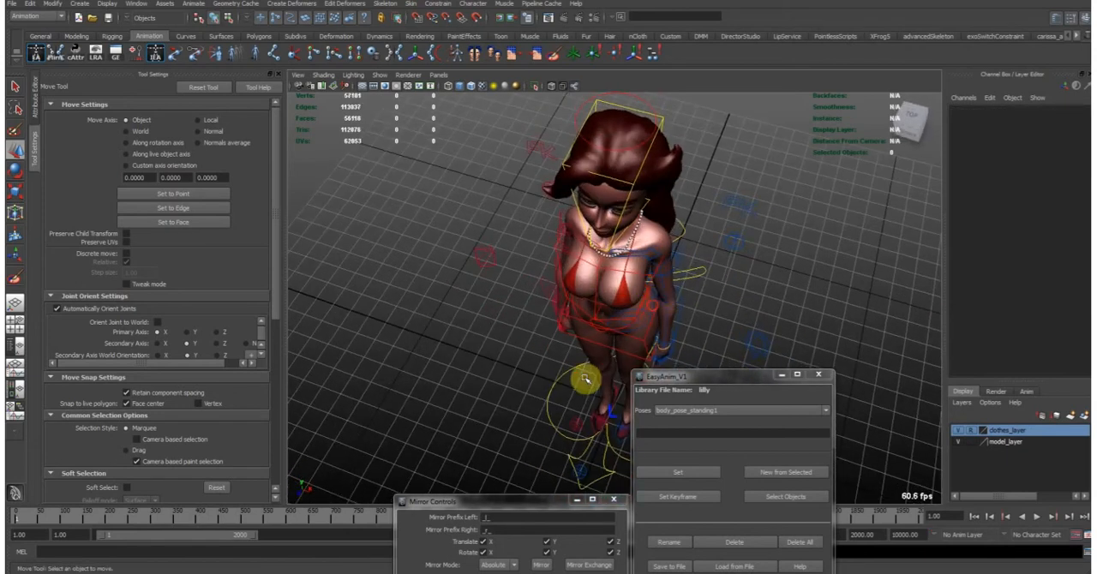
click(520, 377)
alt+drag(668, 314, 1018, 241)
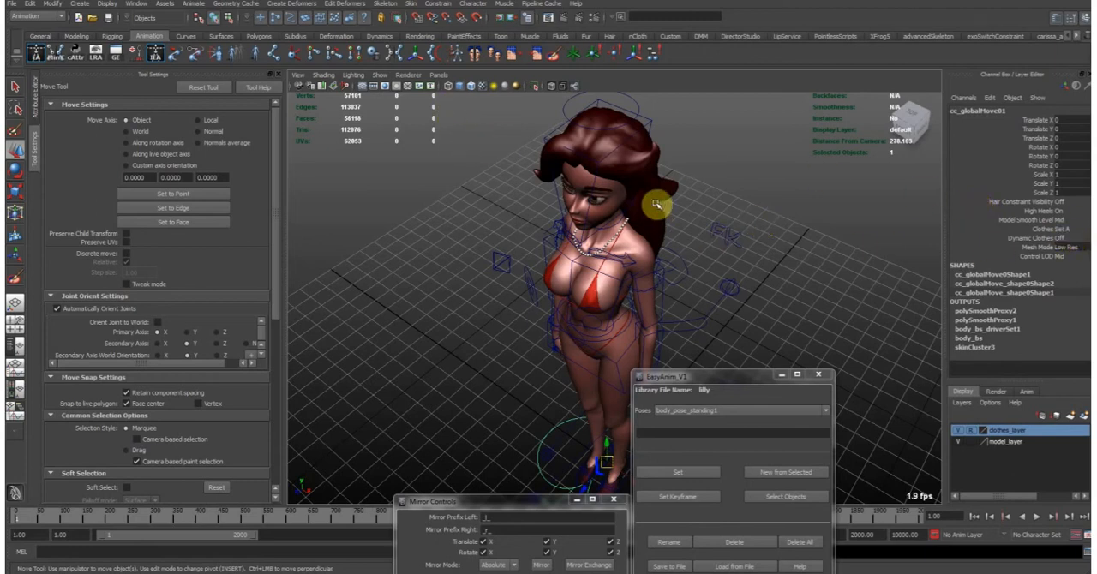
alt+drag(759, 216, 706, 223)
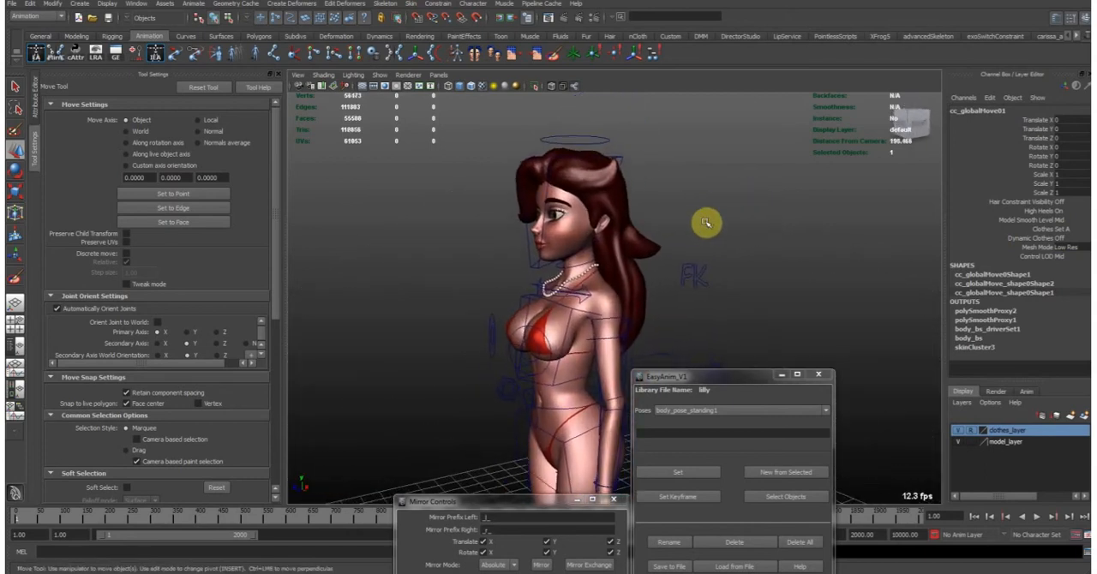
- Select the head control, set the global move control's Control LOD to High, and deselect everything to view the rig from the front
click(523, 265)
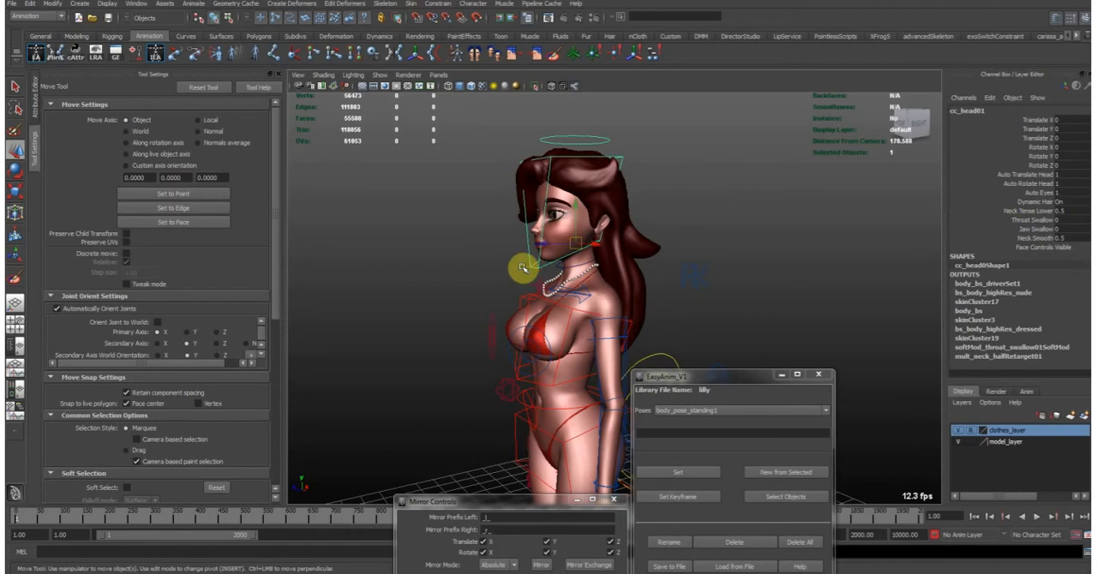
mouse_move(735, 220)
alt+mouse_down()
mouse_move(682, 299)
mouse_move(687, 263)
mouse_move(724, 206)
alt+mouse_up()
click(657, 323)
click(1063, 256)
click(733, 233)
alt+drag(729, 238, 753, 232)
alt+right_drag(820, 238, 591, 223)
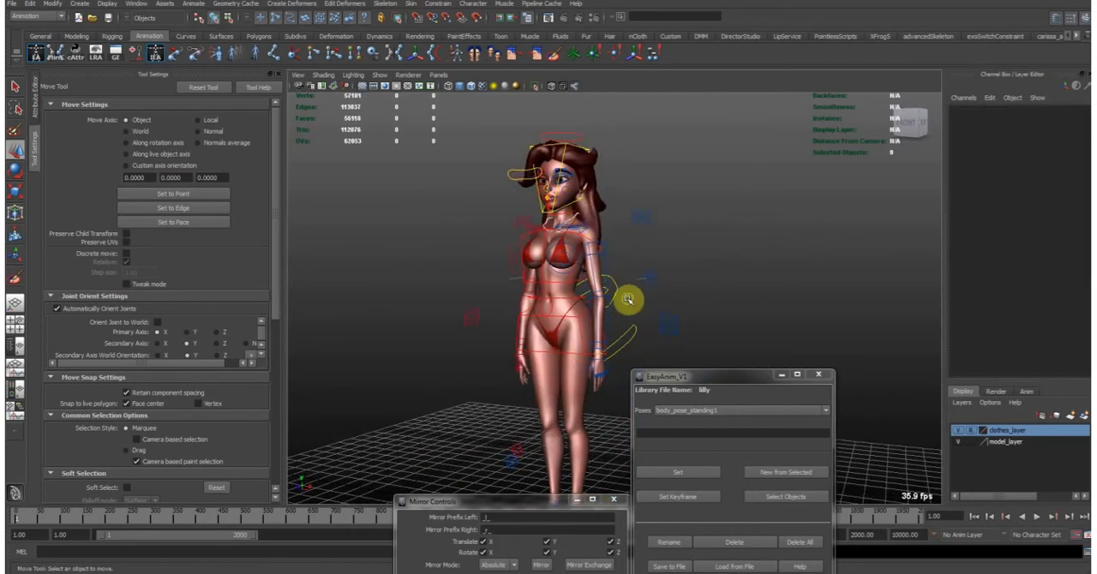
- Set Translate X, Y and Z to 0 on the right and left knee controls, and clear the selection
alt+middle_drag(629, 299, 625, 256)
alt+drag(677, 243, 511, 343)
click(531, 378)
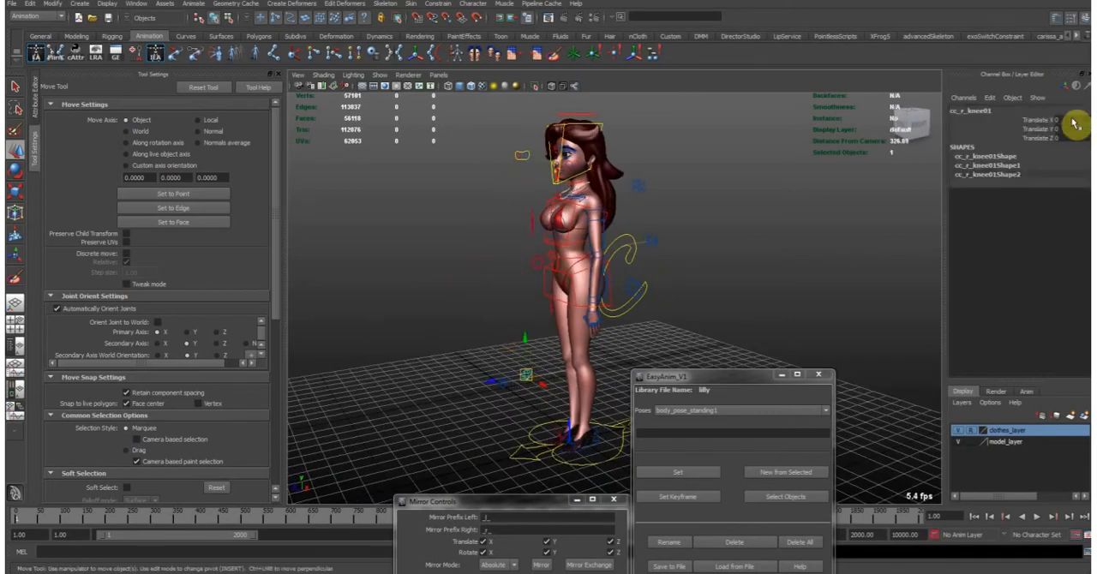
click(503, 390)
drag(1071, 139, 1075, 122)
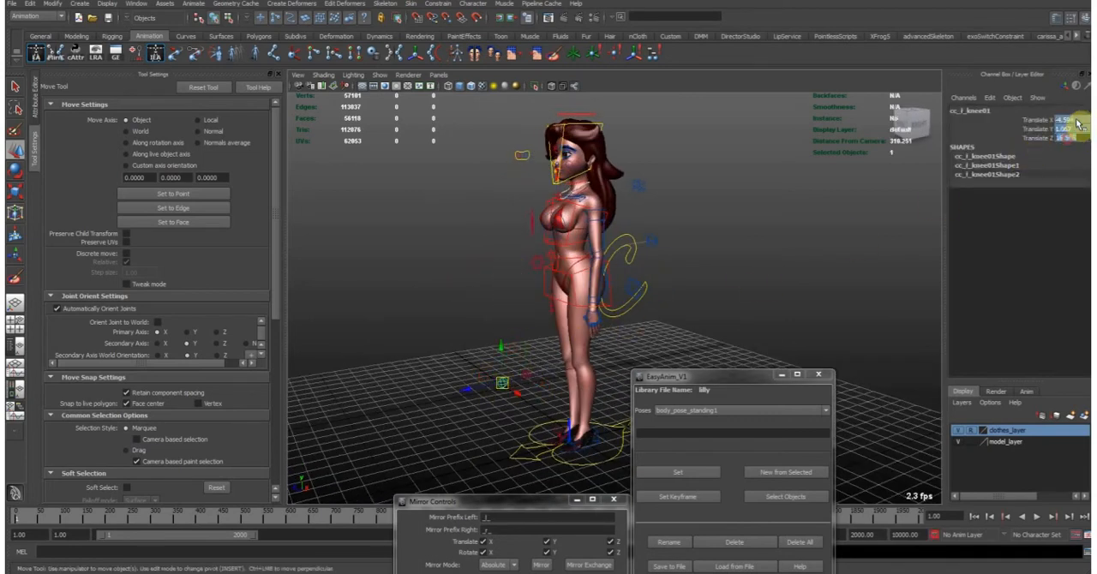
text(0)
key(Return)
click(711, 191)
- Try moving the chest control up about 8 units to show how the torso stretches, and undo the move
alt+drag(545, 242, 587, 266)
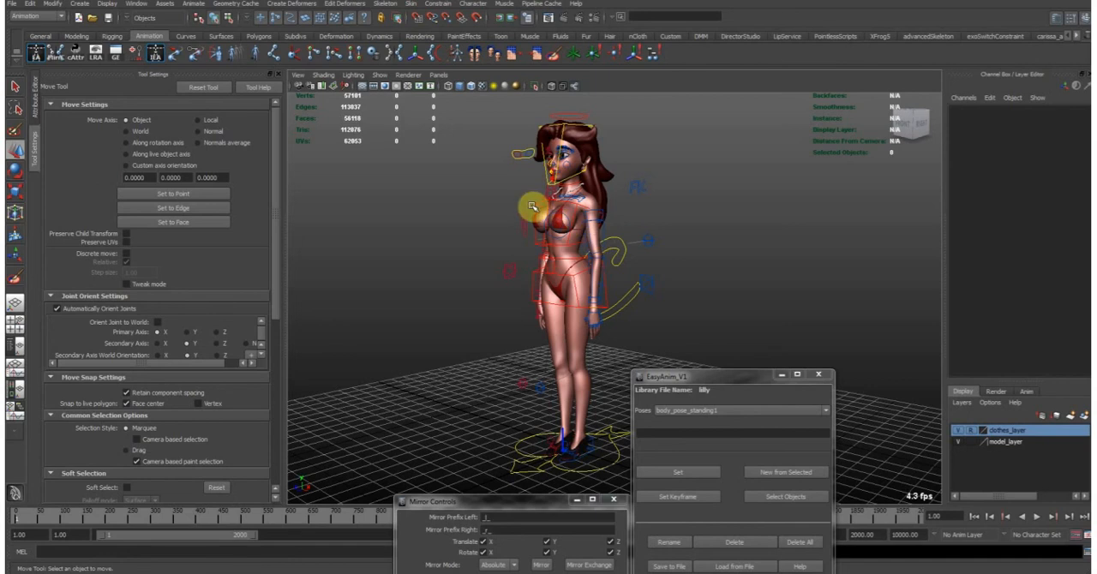
alt+drag(533, 255, 605, 249)
click(606, 250)
scroll(614, 252, up, 3)
alt+middle_drag(615, 252, 624, 288)
drag(593, 272, 584, 248)
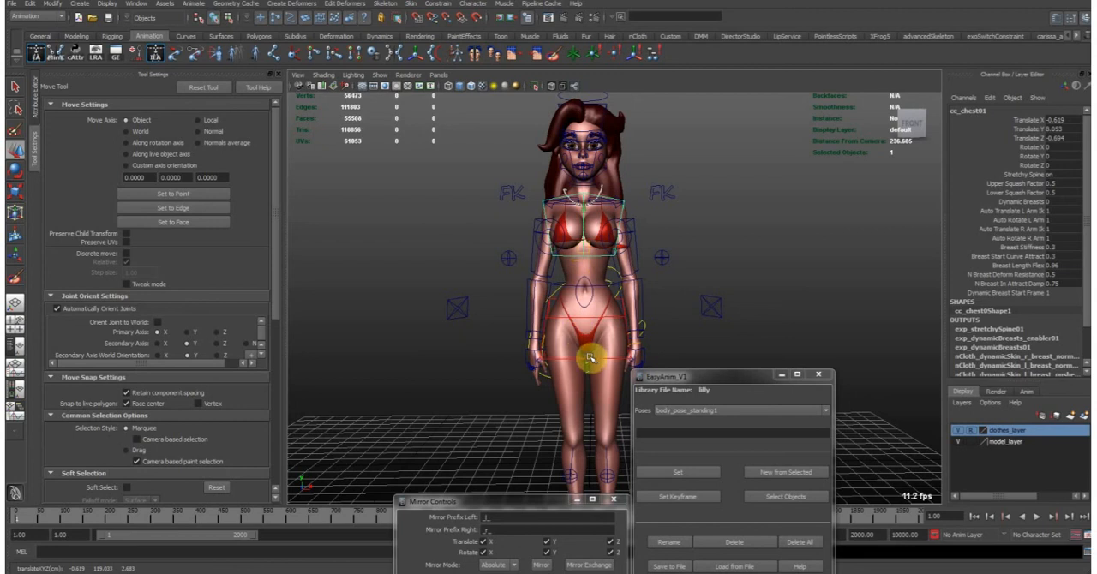
key(ctrl+z)
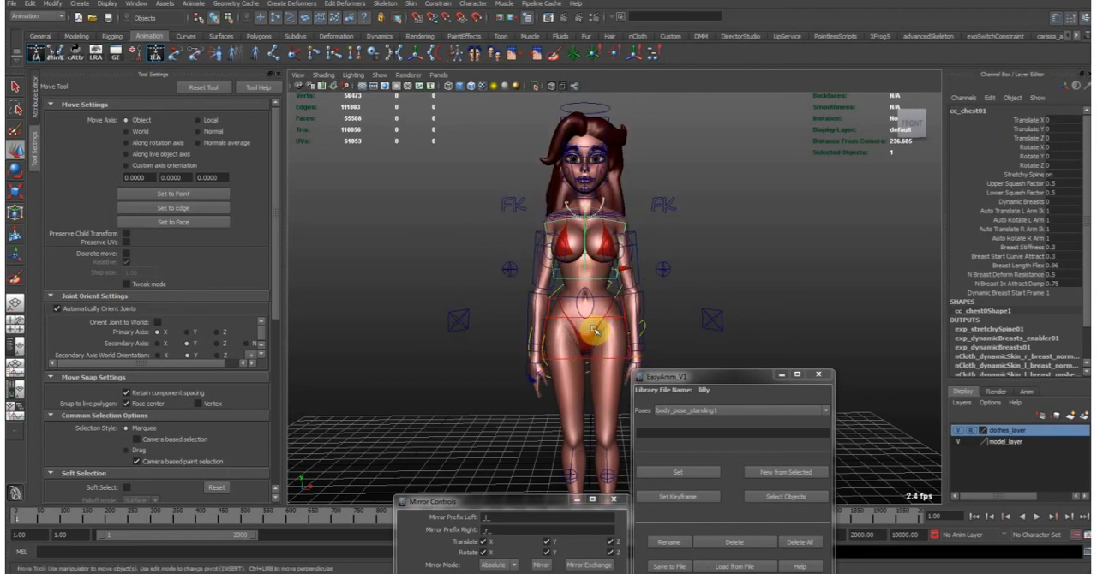
- Try moving the hips control to show the lower-body deformation, and undo the move
click(589, 361)
mouse_move(589, 332)
mouse_down()
mouse_move(588, 351)
mouse_move(582, 335)
mouse_move(571, 343)
mouse_move(586, 323)
mouse_up()
key(ctrl+z)
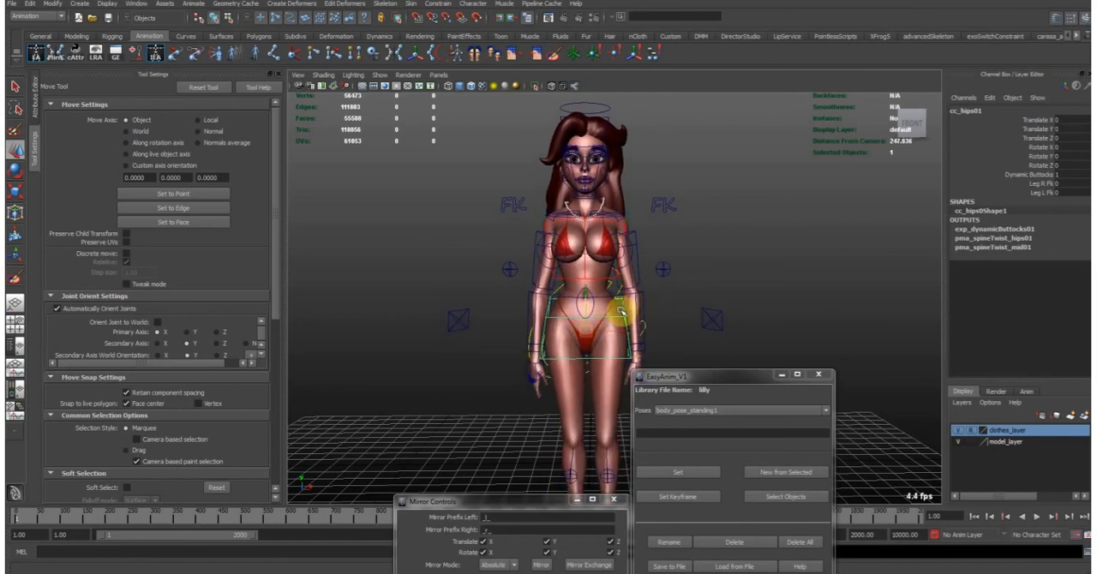
- Try rotating the chest control with the Rotate tool, and undo the rotation
click(618, 227)
key(e)
alt+drag(617, 254, 659, 267)
key(ctrl+z)
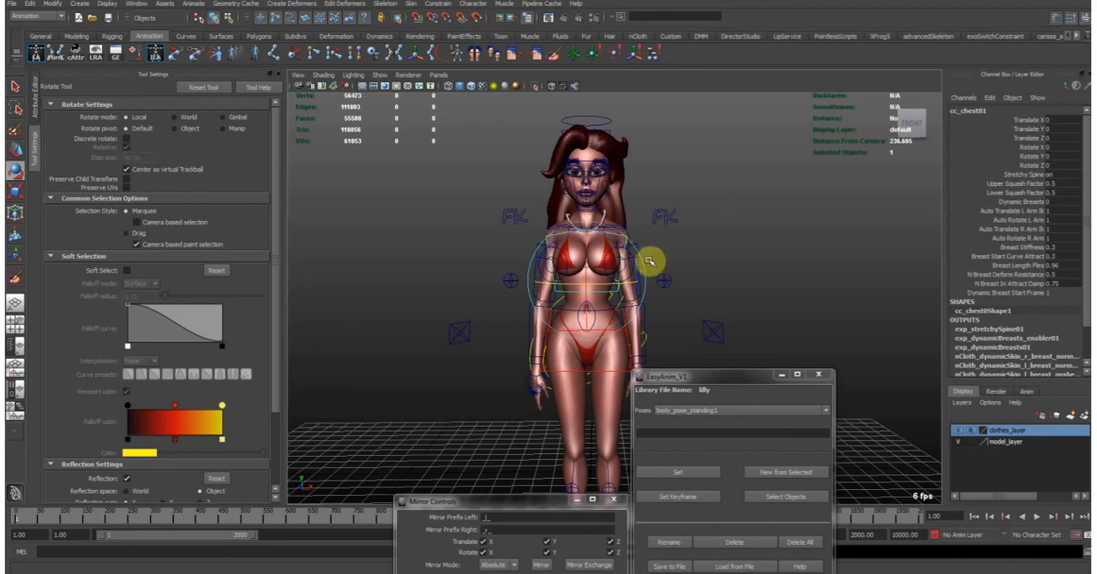
- Select the global move control and review the viewport's object display options, including Joints, without changing them
alt+drag(705, 277, 582, 297)
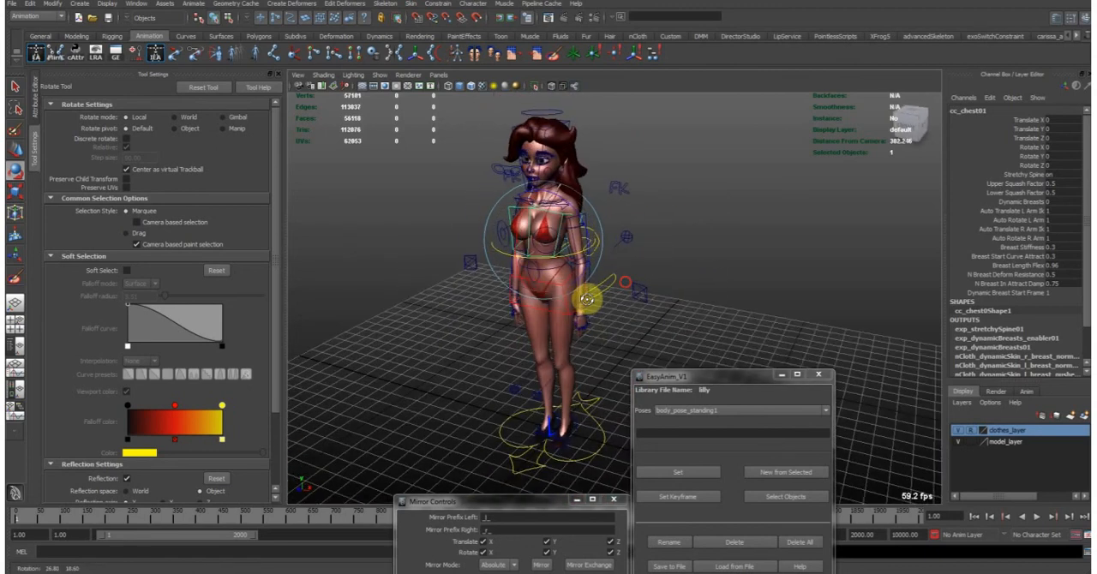
click(612, 392)
alt+drag(612, 392, 575, 350)
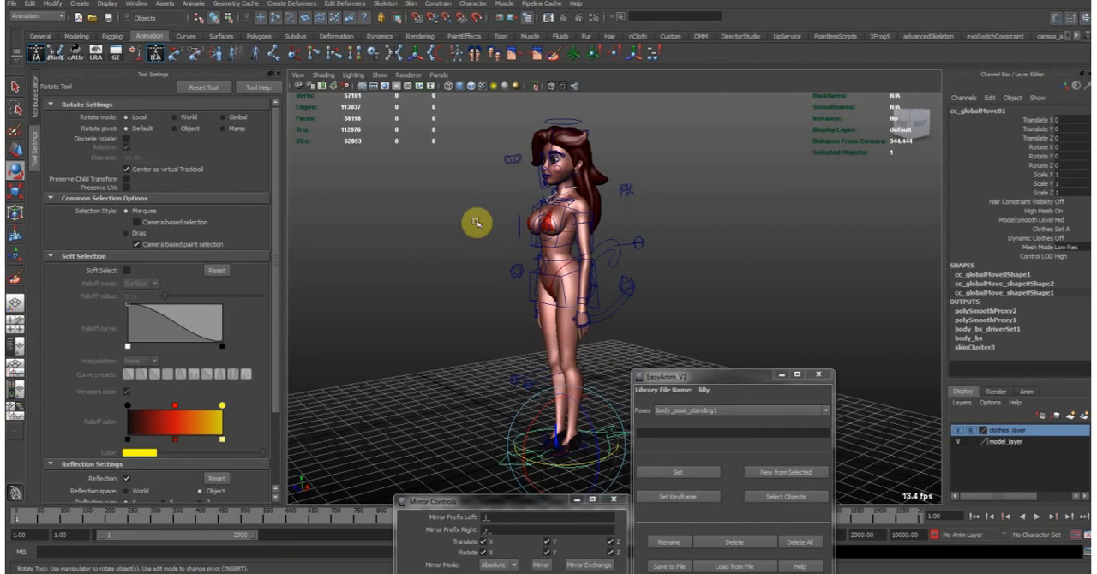
click(380, 75)
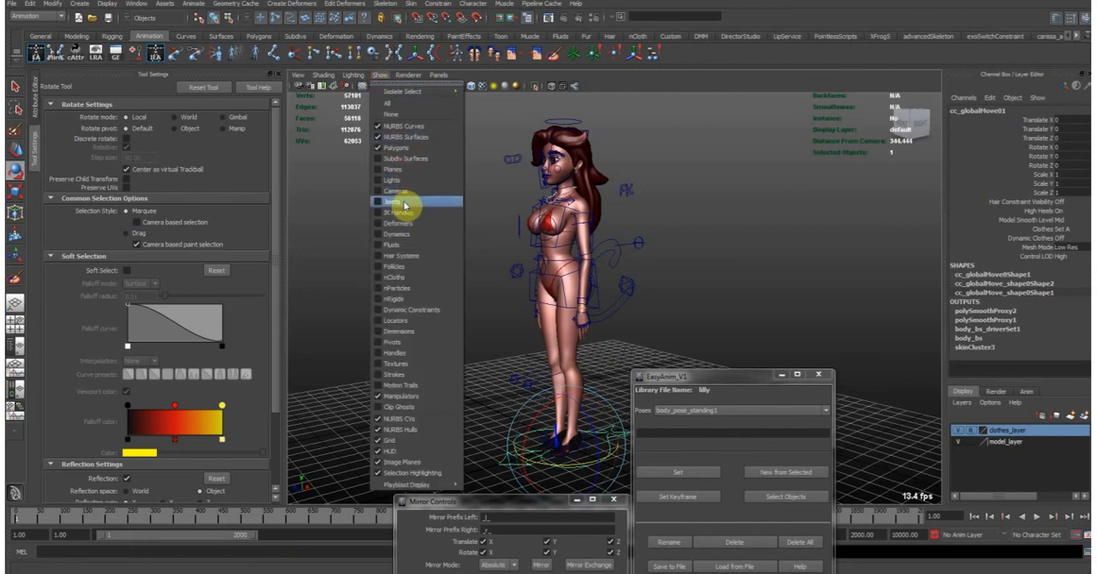
click(553, 360)
- Examine the low-res model's head and upper body up close, and the whole figure from the side
mouse_move(588, 249)
alt+mouse_down()
mouse_move(602, 274)
mouse_move(598, 252)
alt+mouse_up()
alt+middle_drag(598, 229, 598, 273)
alt+right_drag(599, 272, 613, 293)
alt+drag(613, 293, 617, 272)
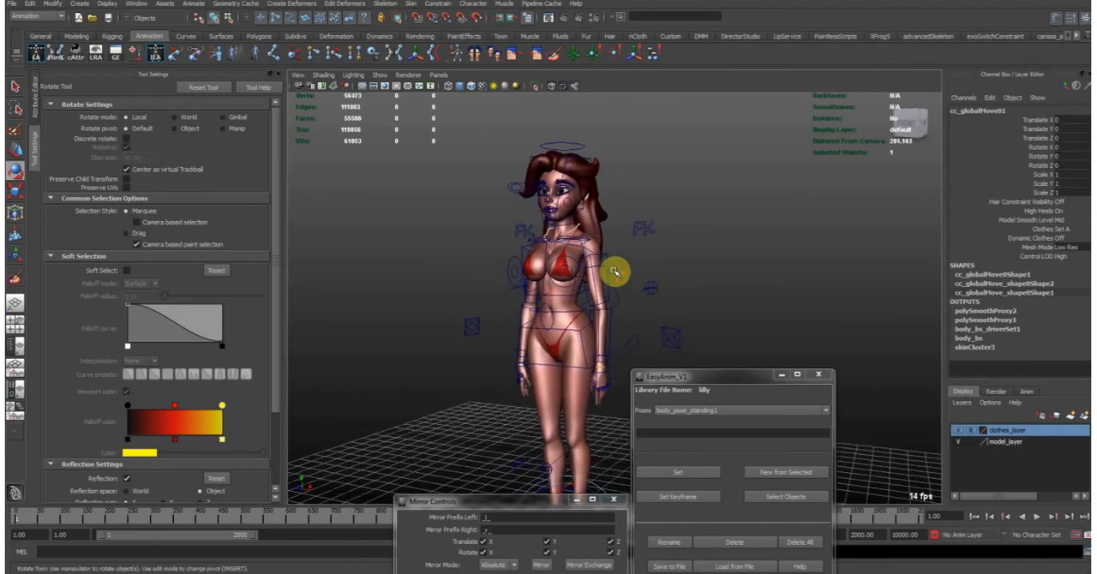
alt+middle_drag(595, 231, 603, 244)
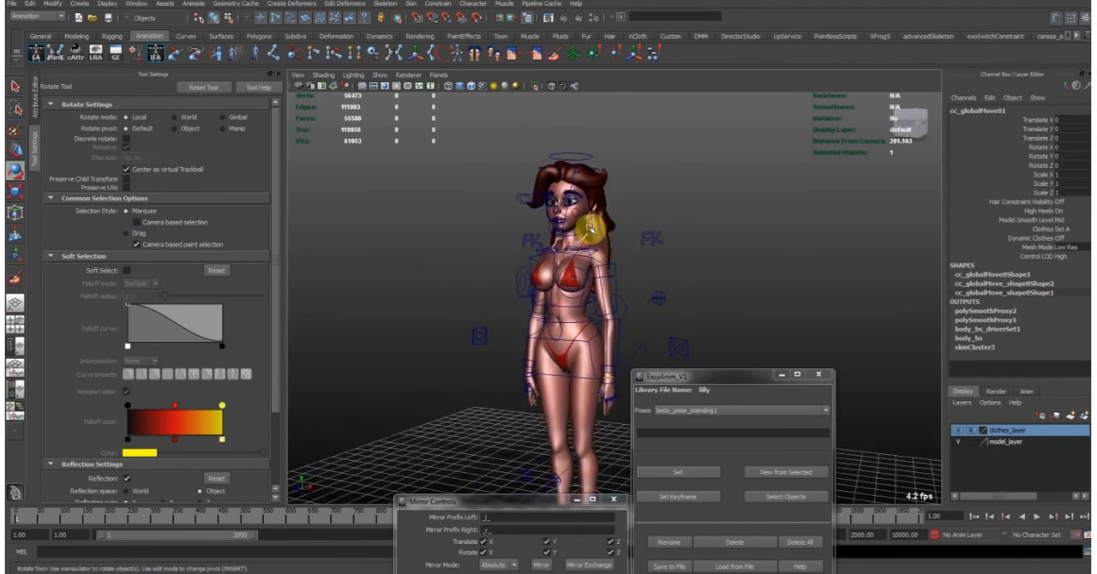
alt+drag(563, 208, 613, 228)
alt+right_drag(613, 228, 629, 179)
alt+middle_drag(629, 179, 651, 275)
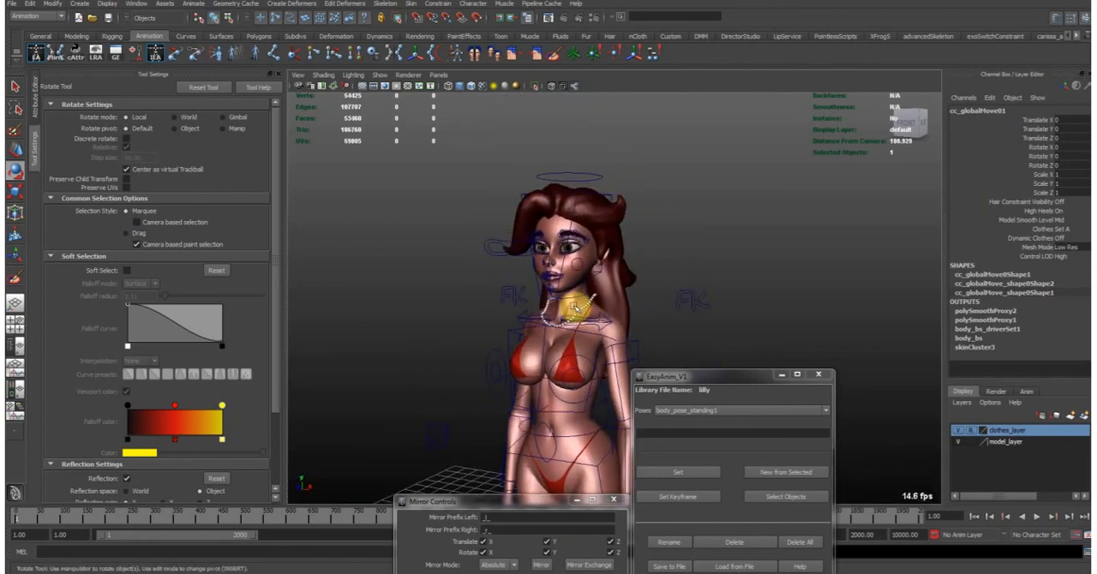
alt+middle_drag(577, 308, 508, 312)
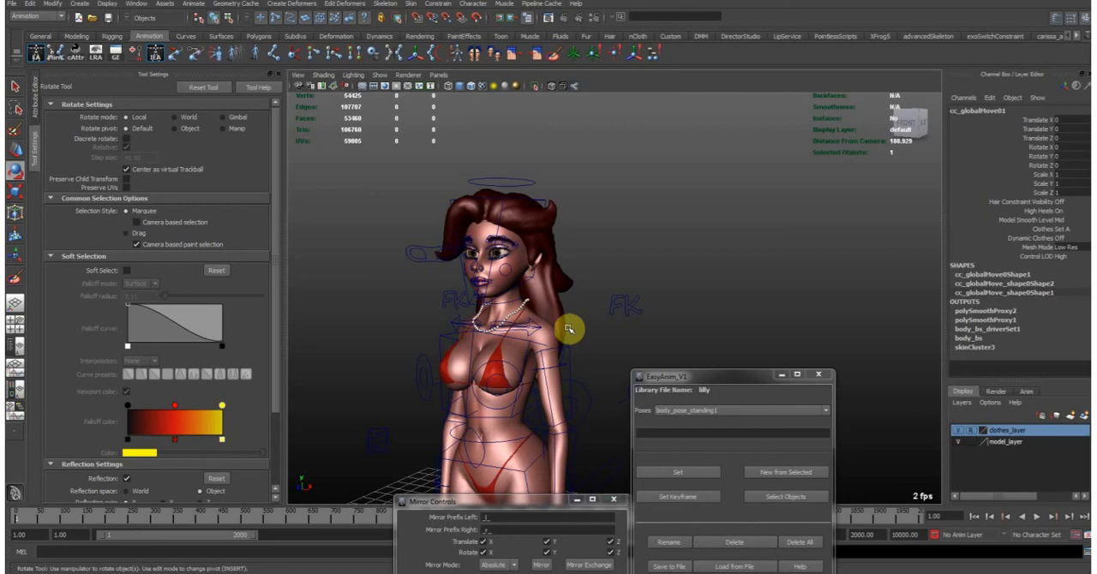
alt+right_drag(587, 383, 550, 361)
alt+middle_drag(548, 360, 586, 185)
alt+right_drag(640, 206, 599, 208)
alt+drag(628, 221, 588, 226)
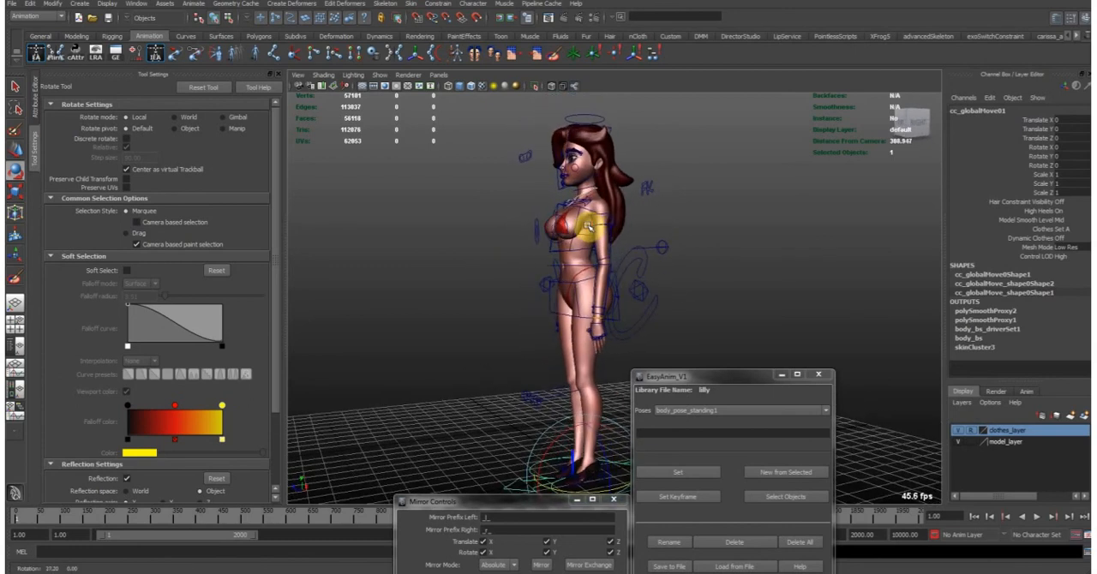